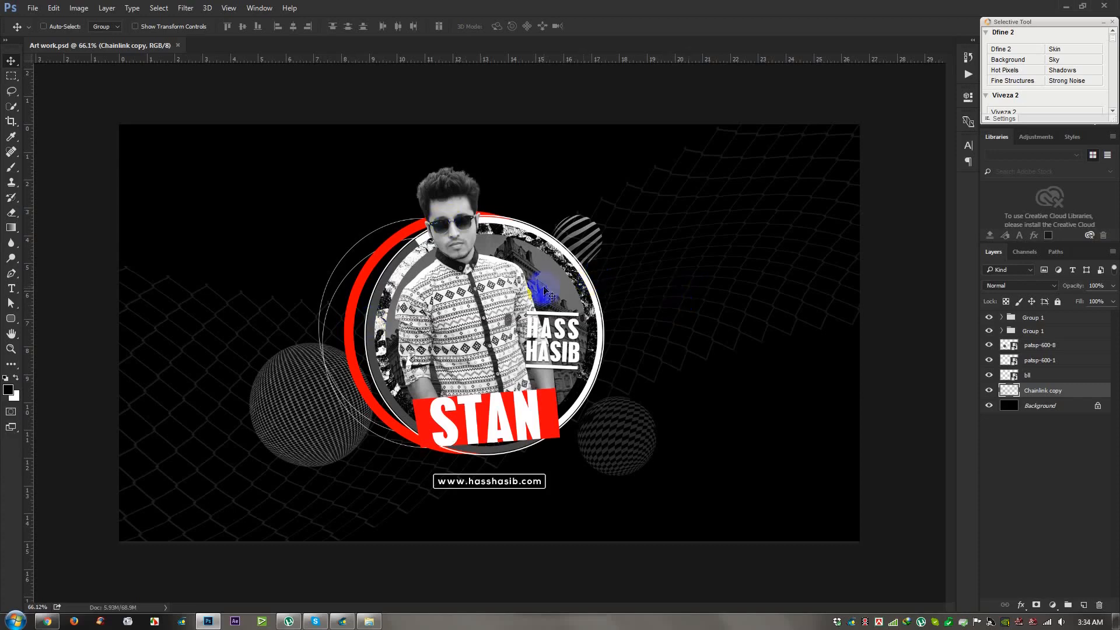
Step: Create a new 1920 × 1080 pixel document at 72 pixels/inch in RGB Color with a white background
{"action": "left_click", "coordinate": [34, 8]}
{"action": "left_click", "coordinate": [48, 18]}
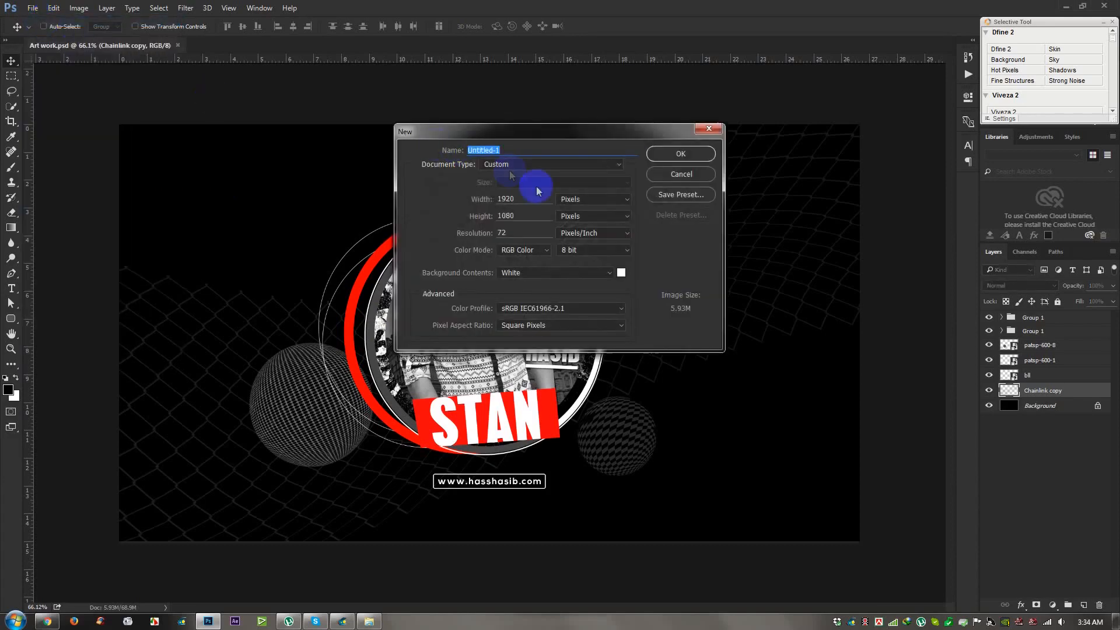
{"action": "left_click_drag", "start_coordinate": [514, 199], "coordinate": [408, 217]}
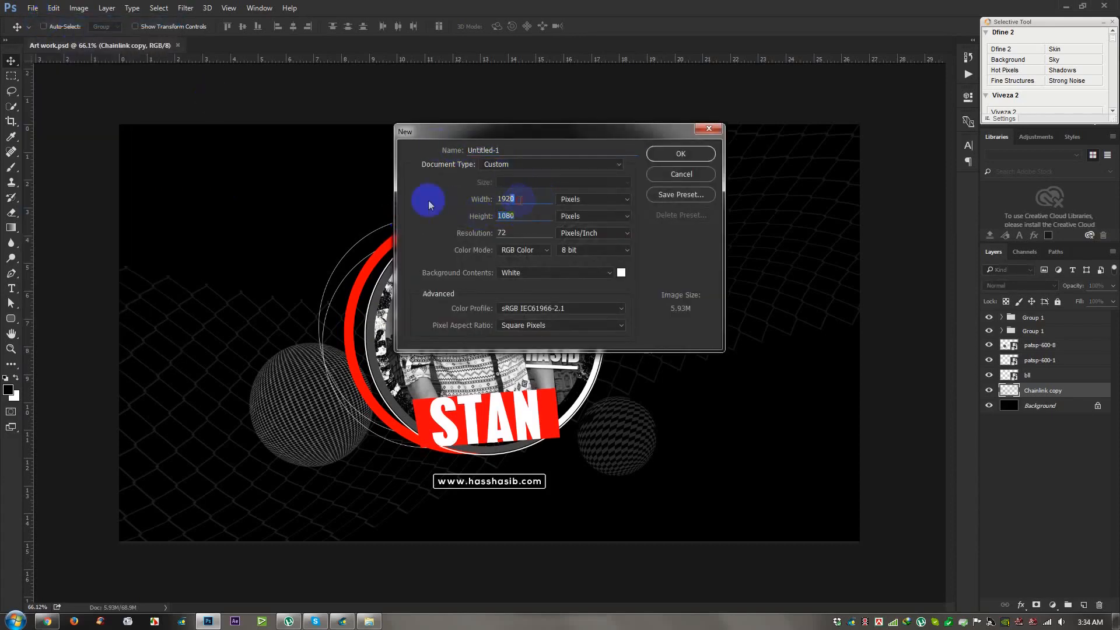
{"action": "left_click_drag", "start_coordinate": [532, 233], "coordinate": [397, 234]}
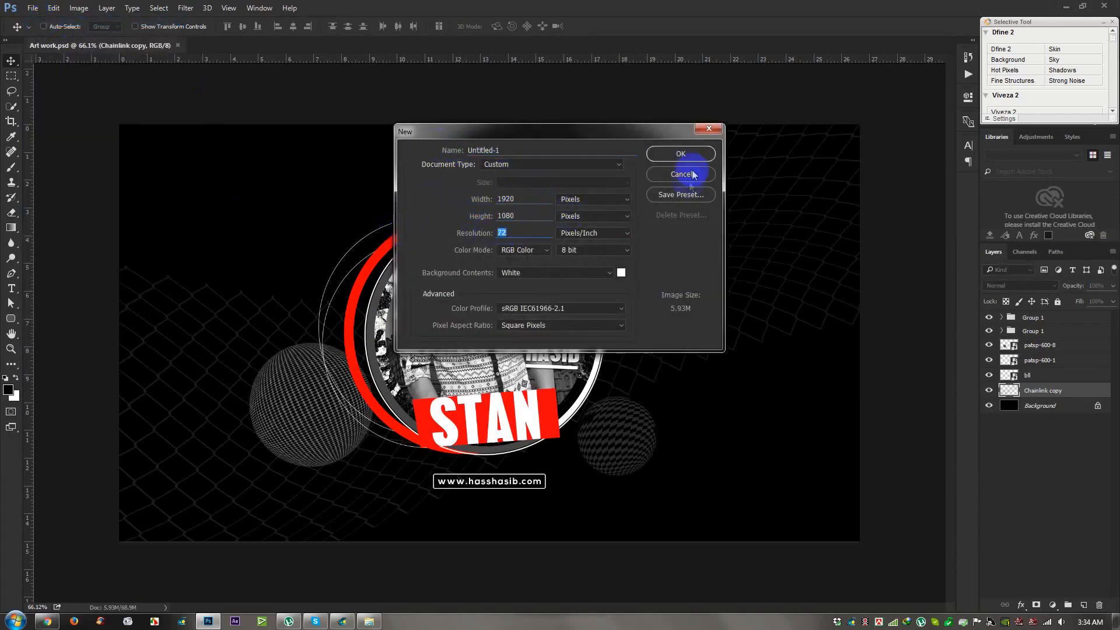
{"action": "left_click", "coordinate": [680, 155]}
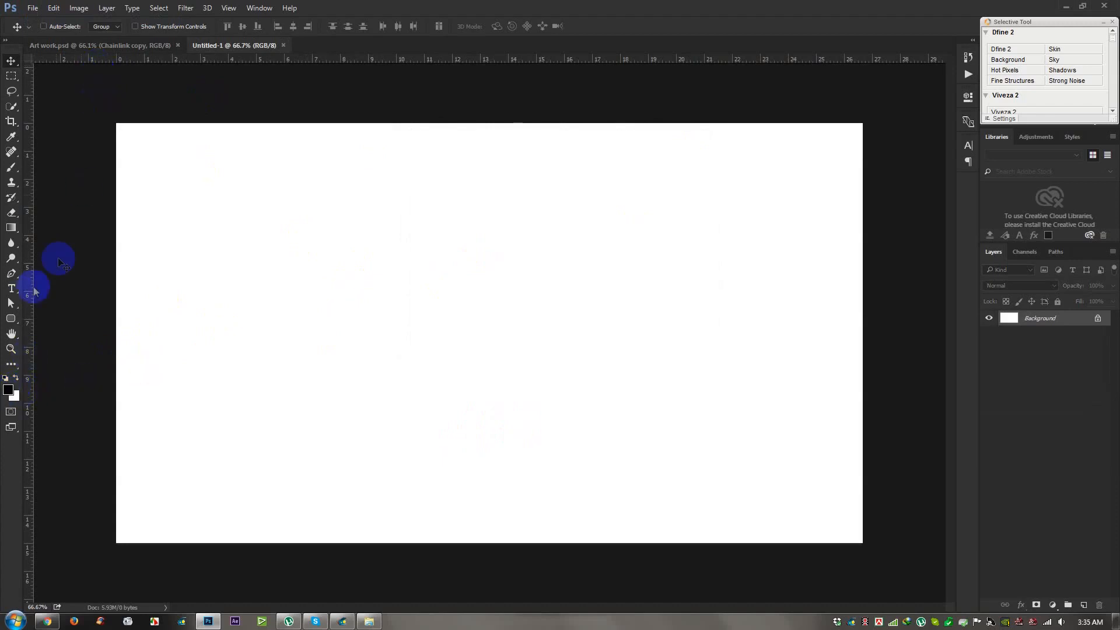
Step: Fill the new document's background with black using the Paint Bucket
{"action": "left_click", "coordinate": [11, 273]}
{"action": "left_click_drag", "start_coordinate": [12, 238], "coordinate": [61, 245]}
{"action": "left_click", "coordinate": [393, 293]}
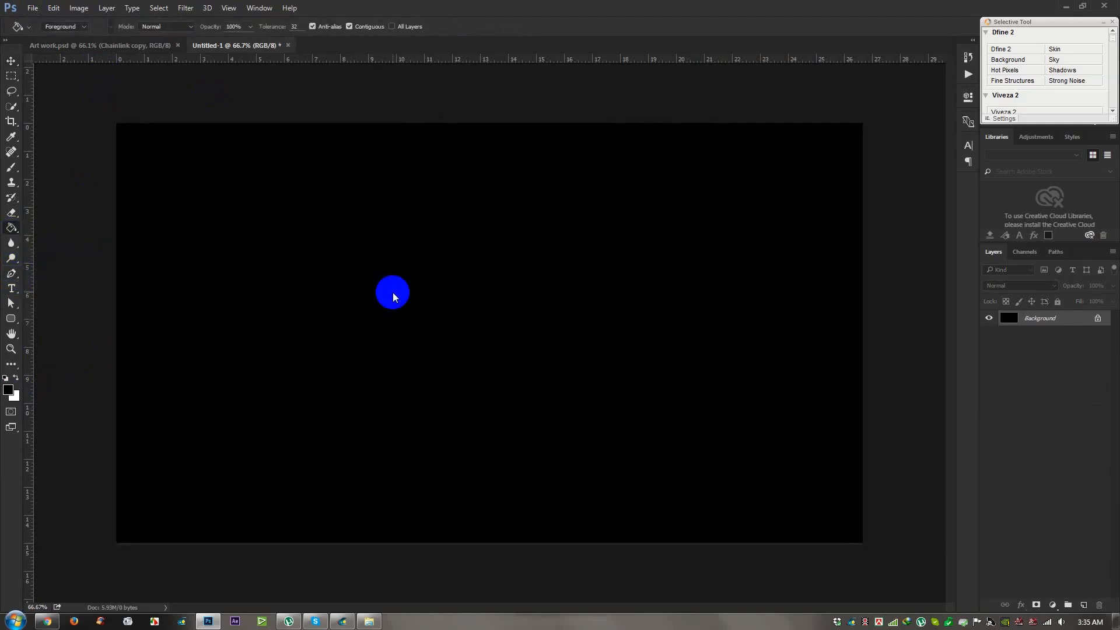
{"action": "left_click", "coordinate": [11, 61]}
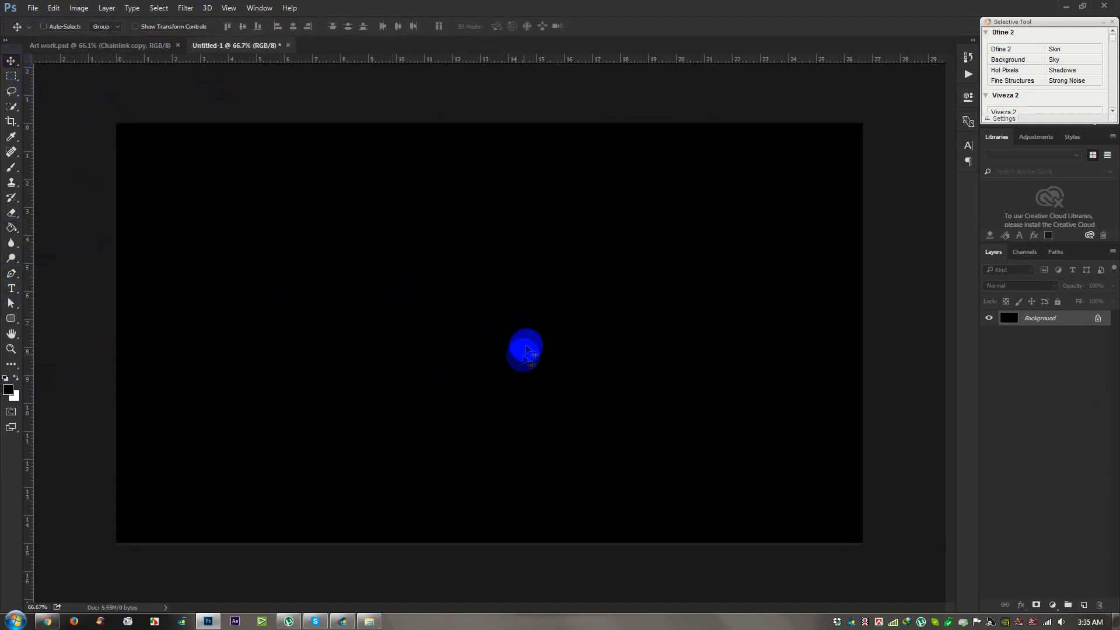
Step: Examine the finished design in Art work.psd as a reference, then return to the blank Untitled-1 document
{"action": "left_click", "coordinate": [140, 46]}
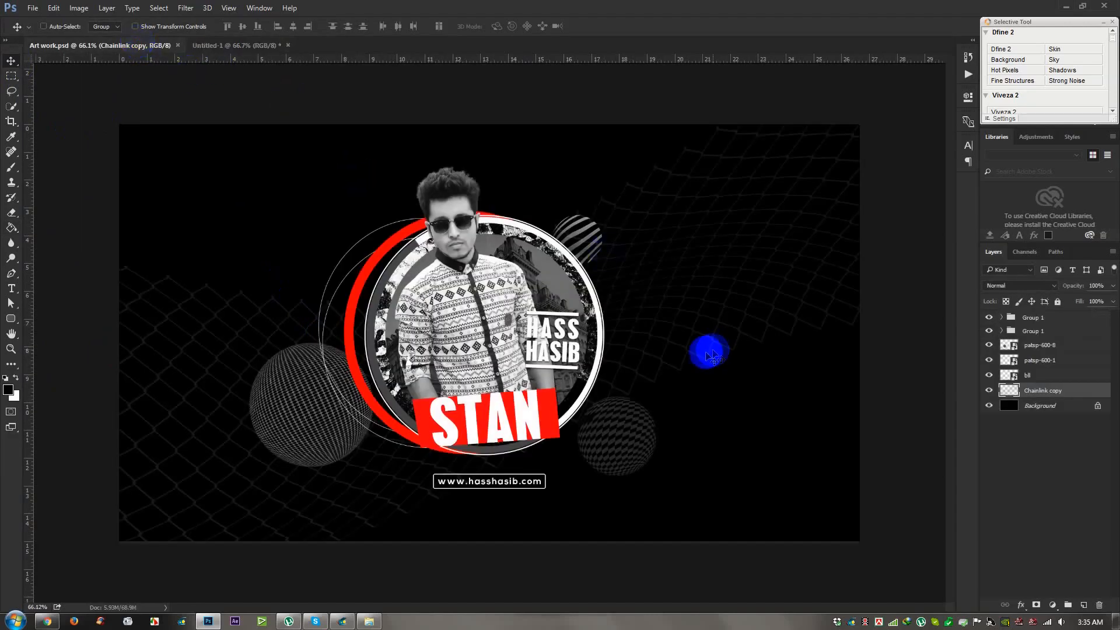
{"action": "scroll", "coordinate": [630, 359], "scroll_direction": "up", "scroll_amount": 3}
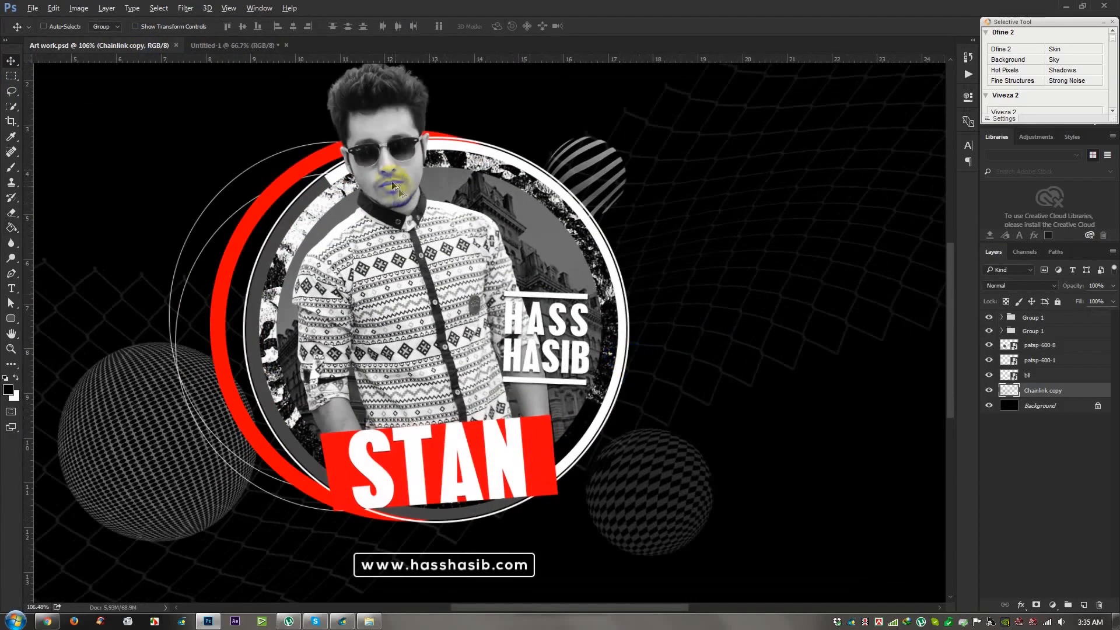
{"action": "scroll", "coordinate": [440, 228], "scroll_direction": "down", "scroll_amount": 3}
{"action": "scroll", "coordinate": [458, 253], "scroll_direction": "up", "scroll_amount": 2}
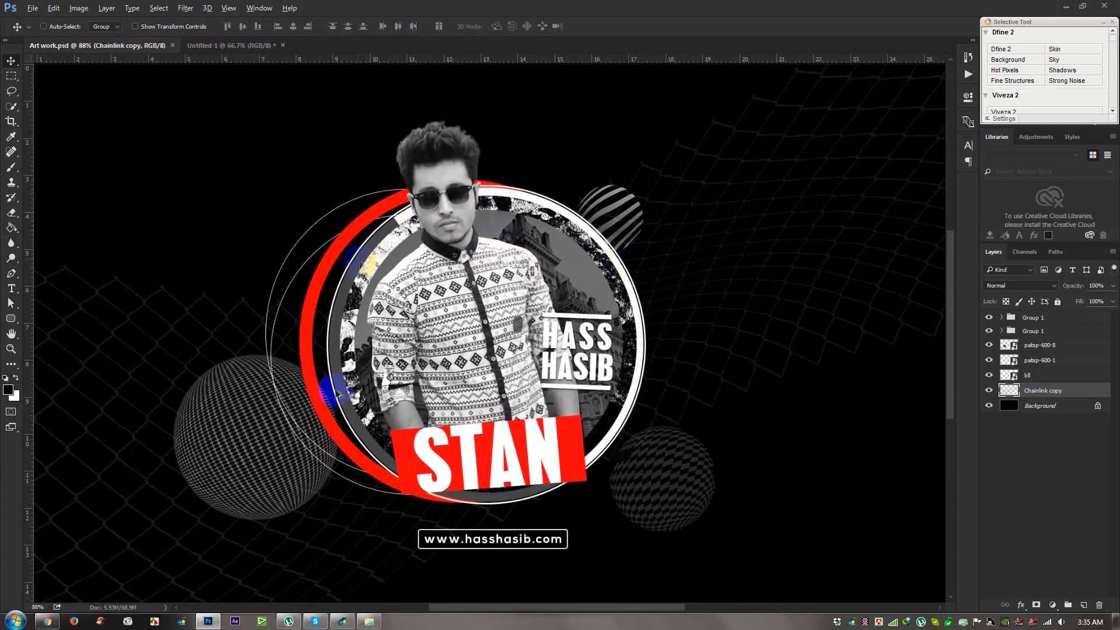
{"action": "scroll", "coordinate": [435, 397], "scroll_direction": "down", "scroll_amount": 1}
{"action": "left_click", "coordinate": [258, 45]}
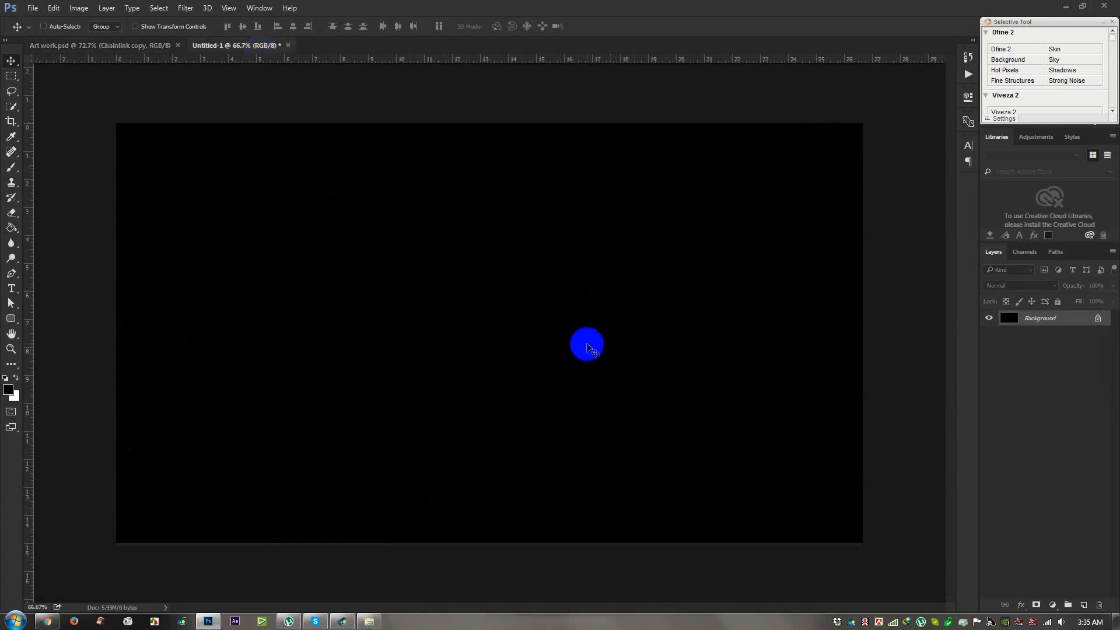
Step: Open the cut-out portrait IMG_7115.png from the My All Photoshoot folder on the MEDIA (D:) drive as its own document
{"action": "key", "text": "super"}
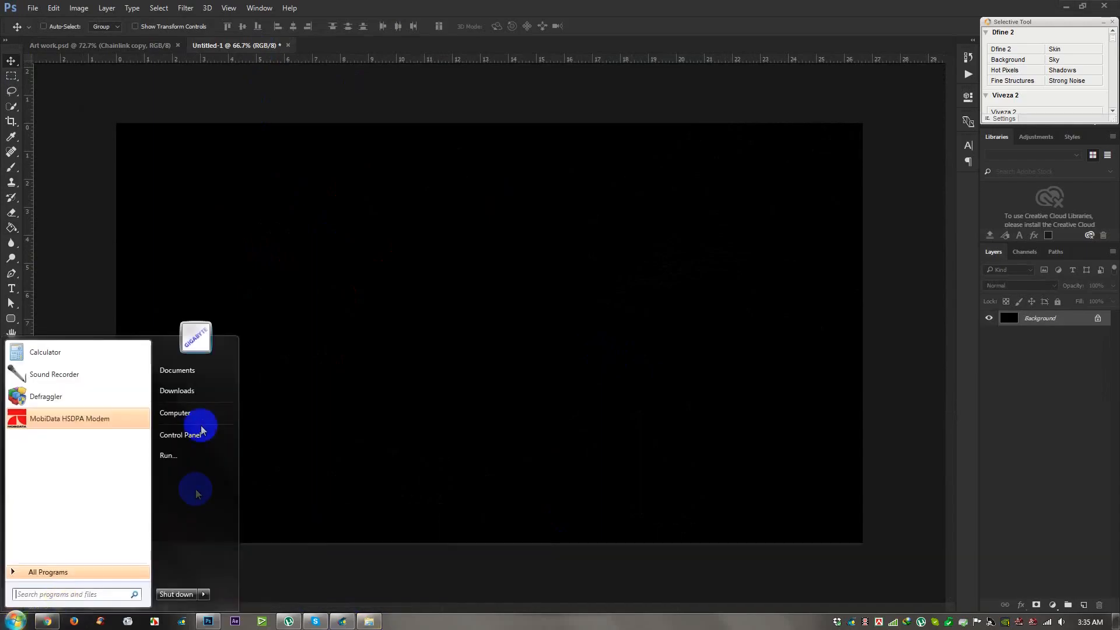
{"action": "left_click", "coordinate": [200, 421]}
{"action": "double_click", "coordinate": [215, 124]}
{"action": "double_click", "coordinate": [315, 157]}
{"action": "scroll", "coordinate": [601, 430], "scroll_direction": "down", "scroll_amount": 3}
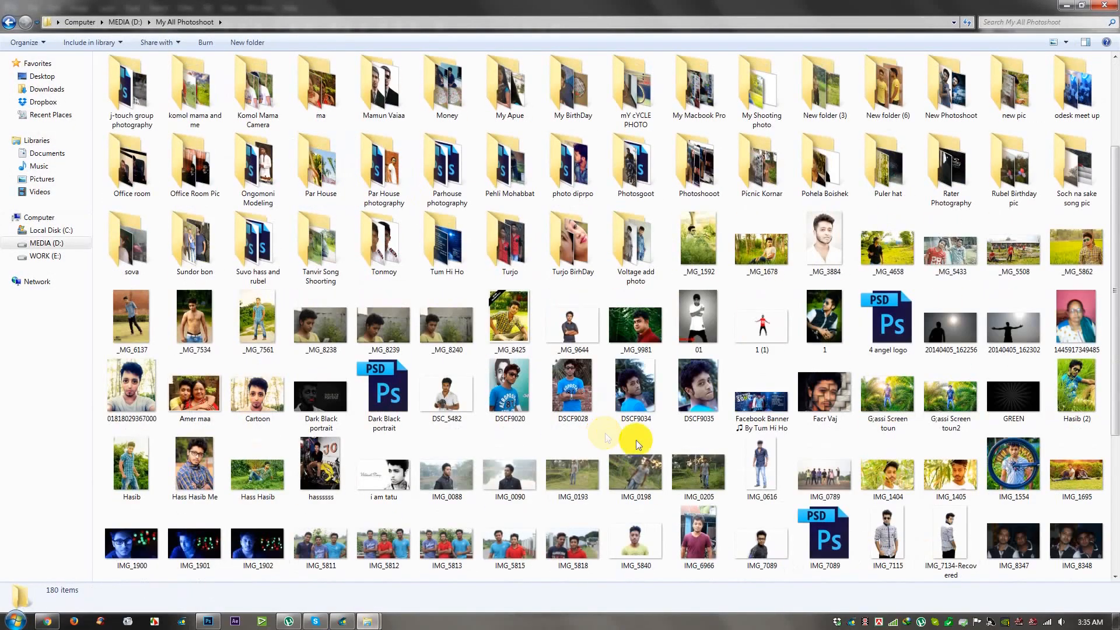
{"action": "left_click_drag", "start_coordinate": [888, 533], "coordinate": [380, 51]}
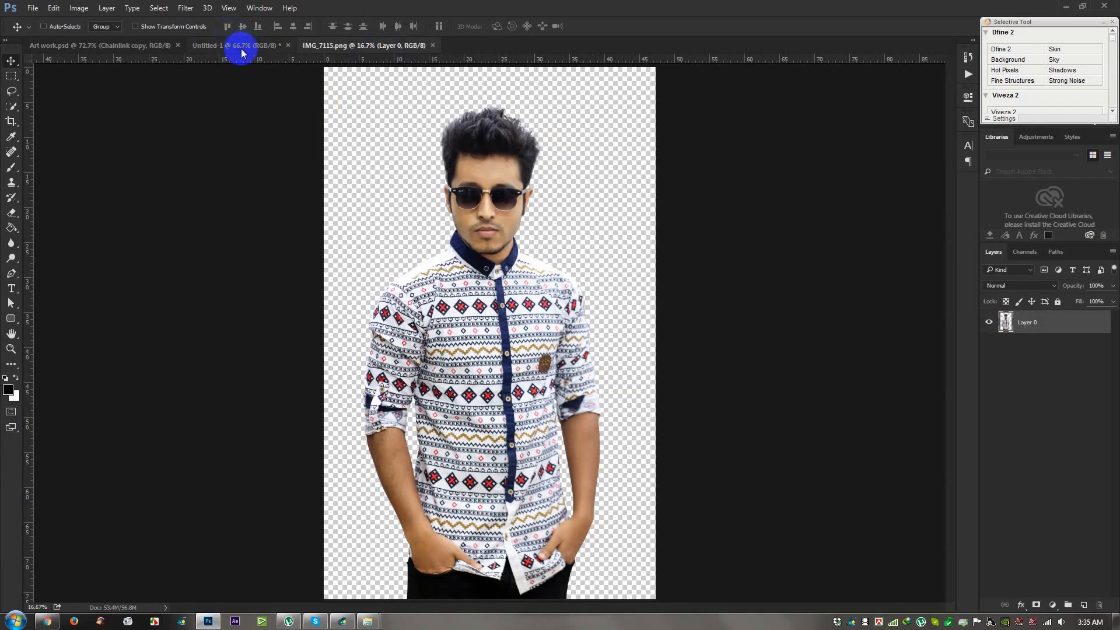
Step: Convert the portrait with a Black & White adjustment, setting Reds to 51% and Yellows to 83%
{"action": "left_click", "coordinate": [82, 10]}
{"action": "mouse_move", "coordinate": [93, 38]}
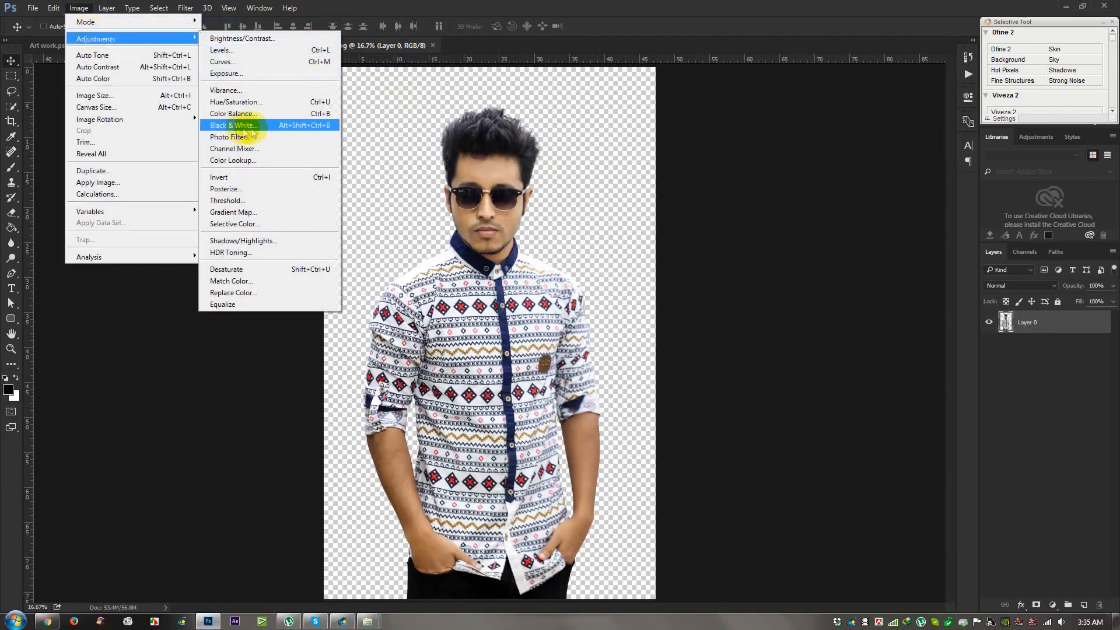
{"action": "left_click", "coordinate": [252, 126]}
{"action": "left_click_drag", "start_coordinate": [557, 110], "coordinate": [689, 120]}
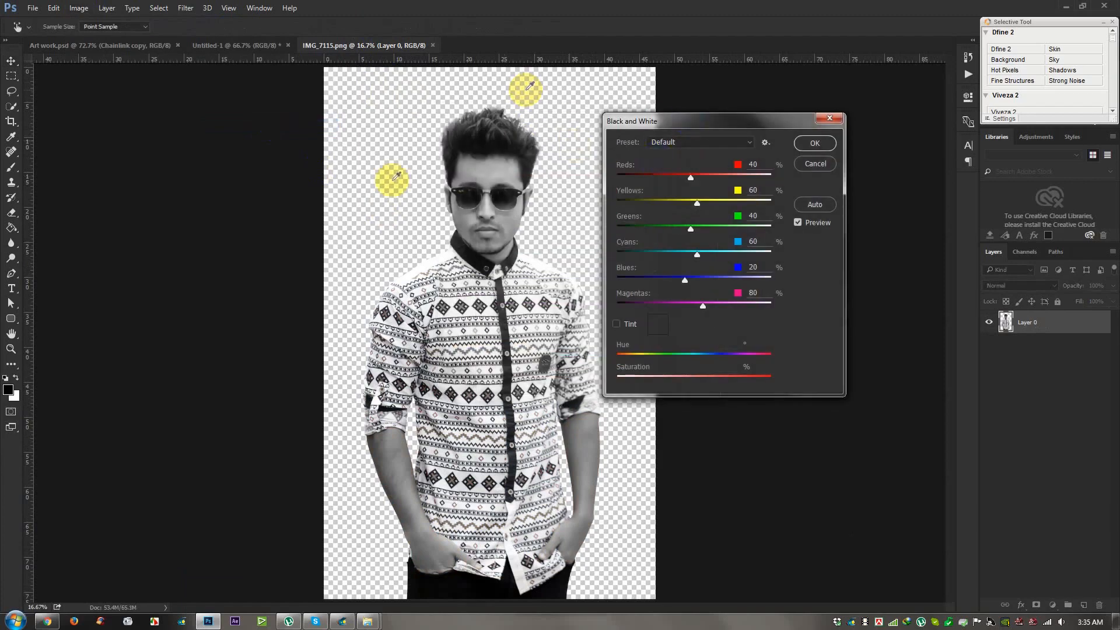
{"action": "mouse_move", "coordinate": [691, 178]}
{"action": "left_mouse_down"}
{"action": "mouse_move", "coordinate": [704, 182]}
{"action": "mouse_move", "coordinate": [705, 206]}
{"action": "mouse_move", "coordinate": [695, 178]}
{"action": "left_mouse_up"}
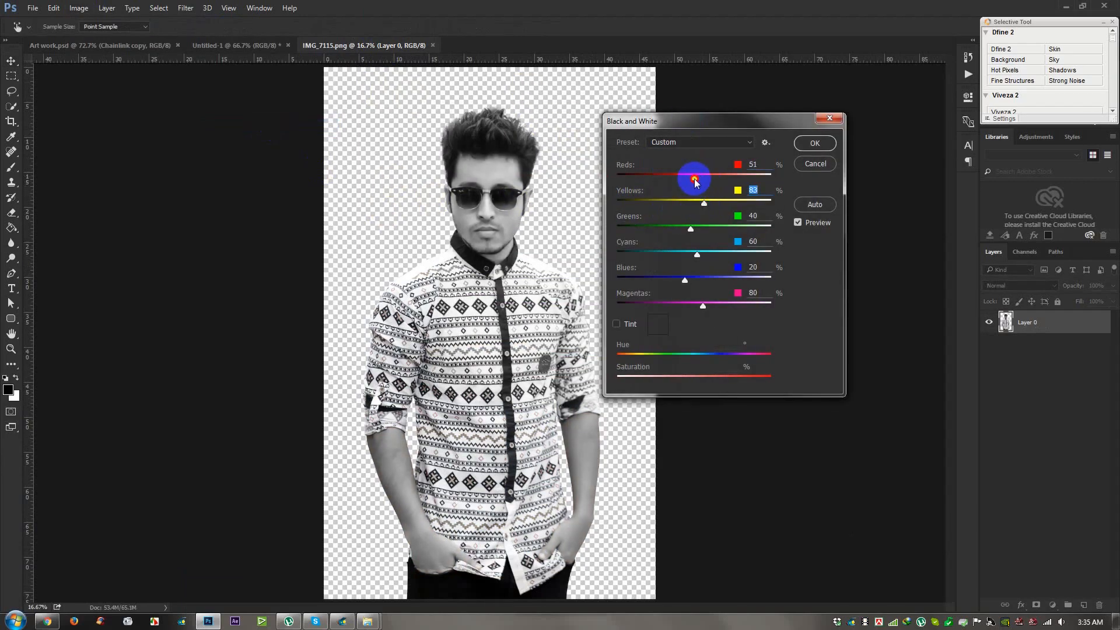
{"action": "left_click", "coordinate": [810, 146]}
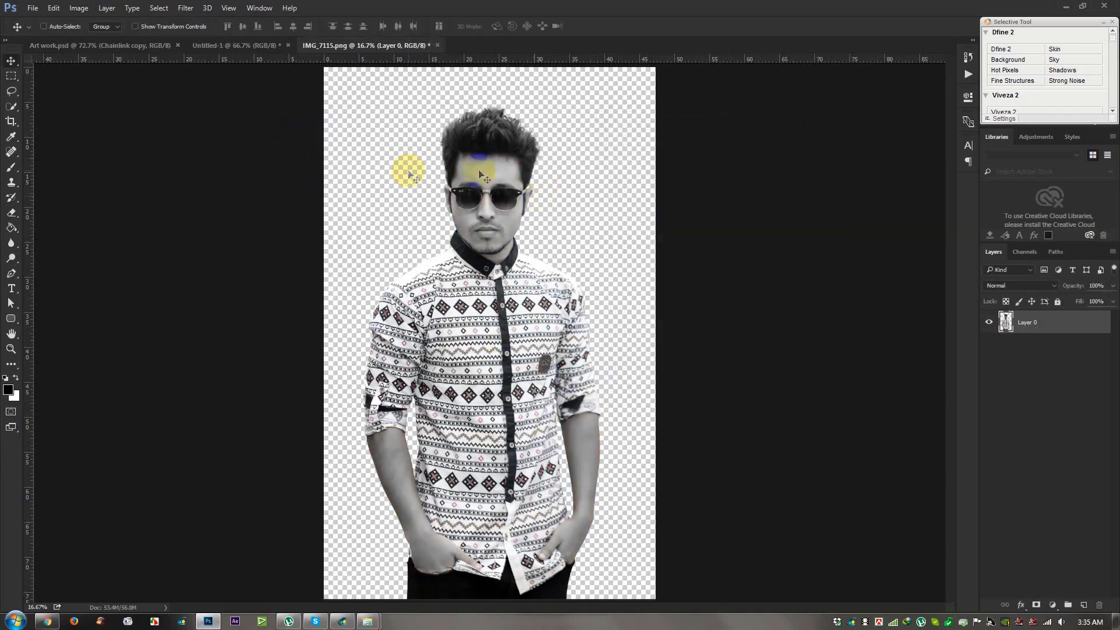
Step: Draw a circle shape about 581 px in diameter in Untitled-1 and move it to the canvas centre
{"action": "left_click", "coordinate": [225, 45]}
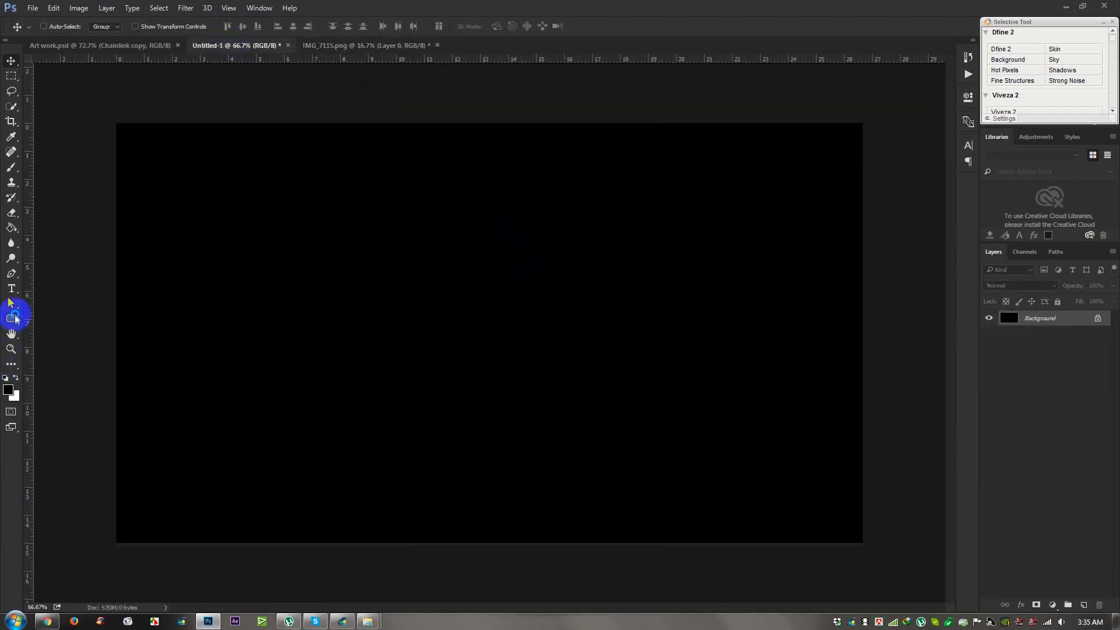
{"action": "right_click", "coordinate": [14, 318]}
{"action": "left_click", "coordinate": [58, 342]}
{"action": "left_click_drag", "start_coordinate": [355, 249], "coordinate": [713, 475]}
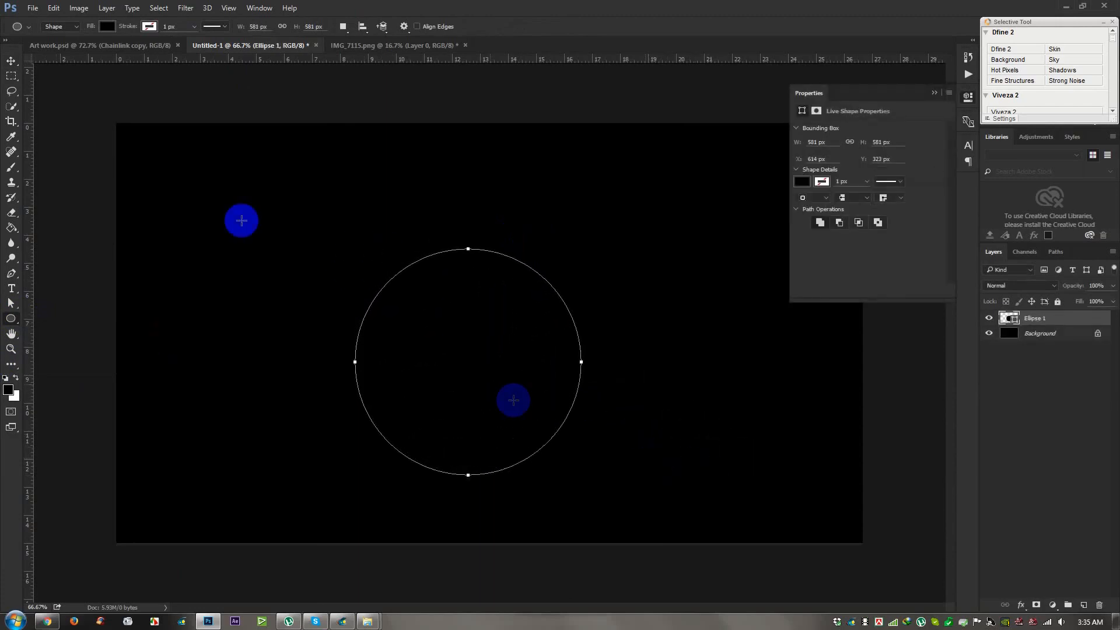
{"action": "left_click", "coordinate": [11, 61]}
{"action": "left_click_drag", "start_coordinate": [554, 374], "coordinate": [589, 328]}
Step: Change the fill colour of the Ellipse 1 circle to white
{"action": "left_click", "coordinate": [1016, 321]}
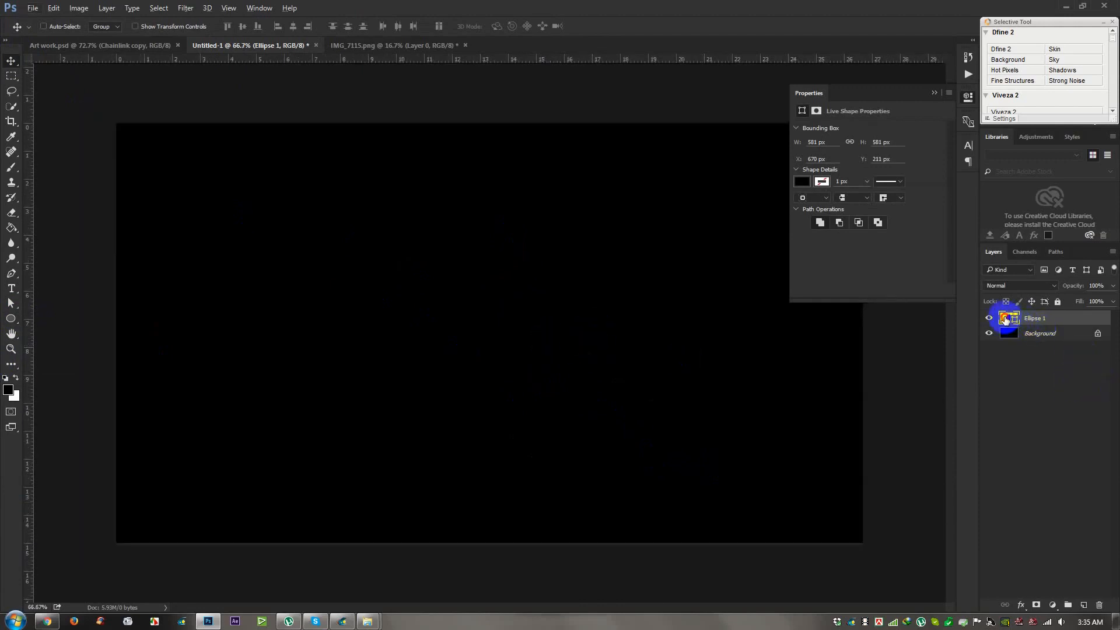
{"action": "double_click", "coordinate": [1005, 319]}
{"action": "left_click_drag", "start_coordinate": [500, 265], "coordinate": [302, 103]}
{"action": "left_click", "coordinate": [691, 157]}
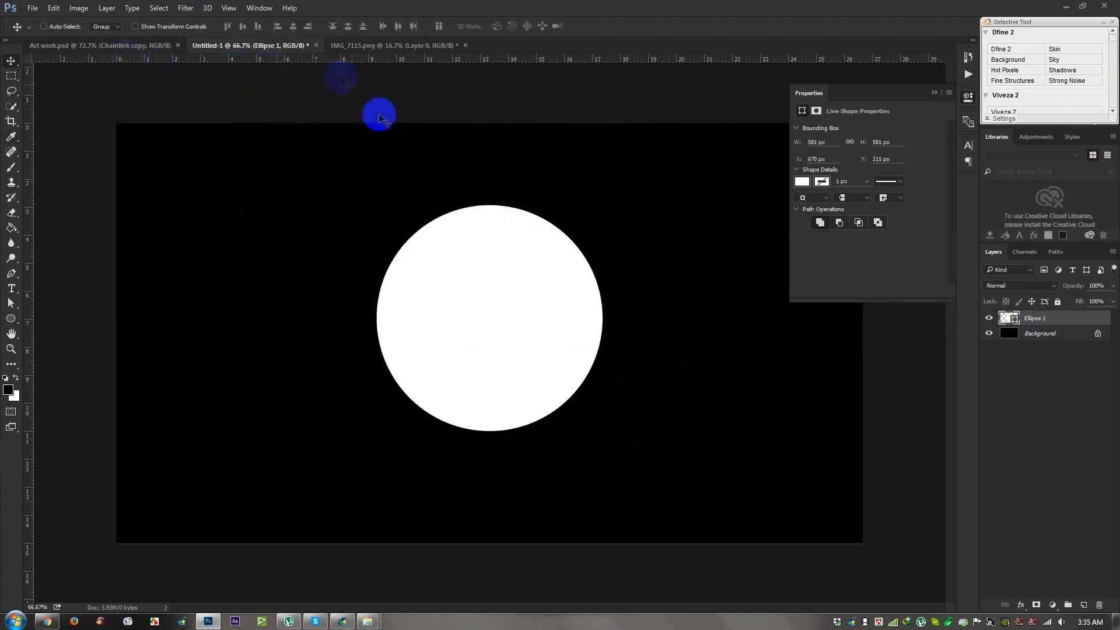
Step: Duplicate the Ellipse 1 layer within Untitled-1 and shift the copy slightly sideways from the original circle
{"action": "right_click", "coordinate": [1037, 323]}
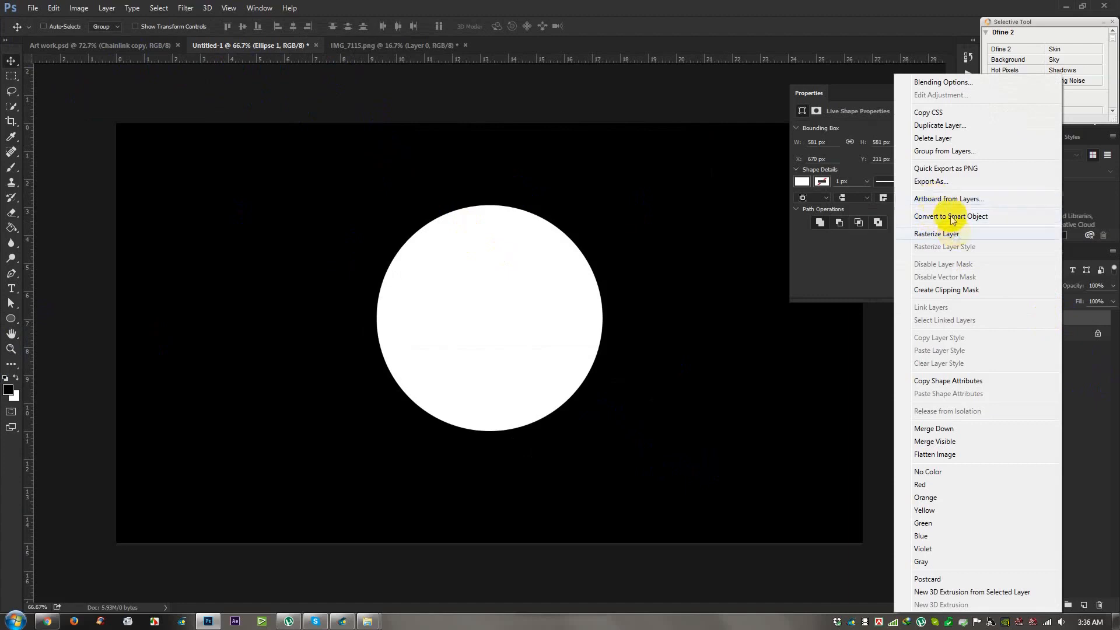
{"action": "left_click", "coordinate": [952, 128]}
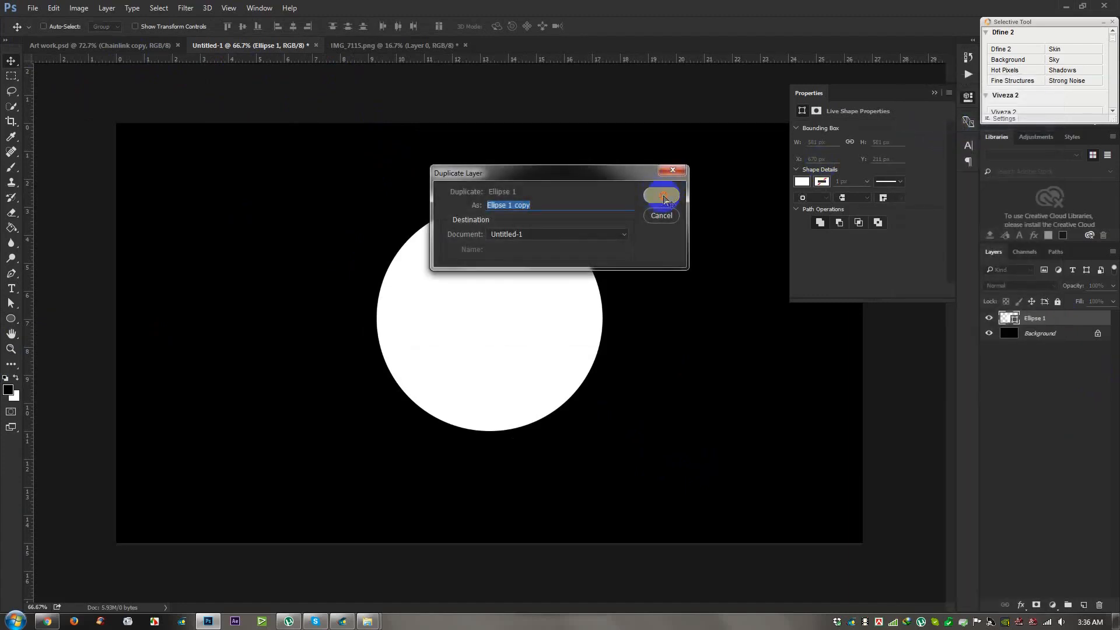
{"action": "left_click", "coordinate": [663, 190]}
{"action": "left_click_drag", "start_coordinate": [595, 326], "coordinate": [612, 323]}
Step: Recolour the circle copy grey 8b8b8b and move it exactly over the white circle
{"action": "double_click", "coordinate": [1008, 318]}
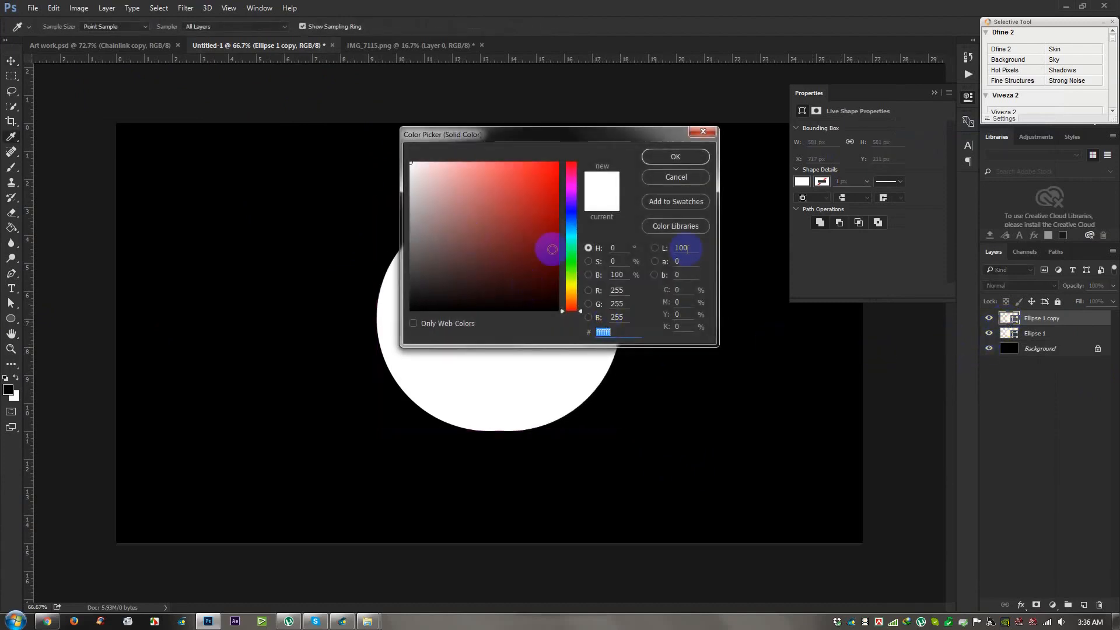
{"action": "left_click", "coordinate": [392, 241]}
{"action": "left_click", "coordinate": [676, 157]}
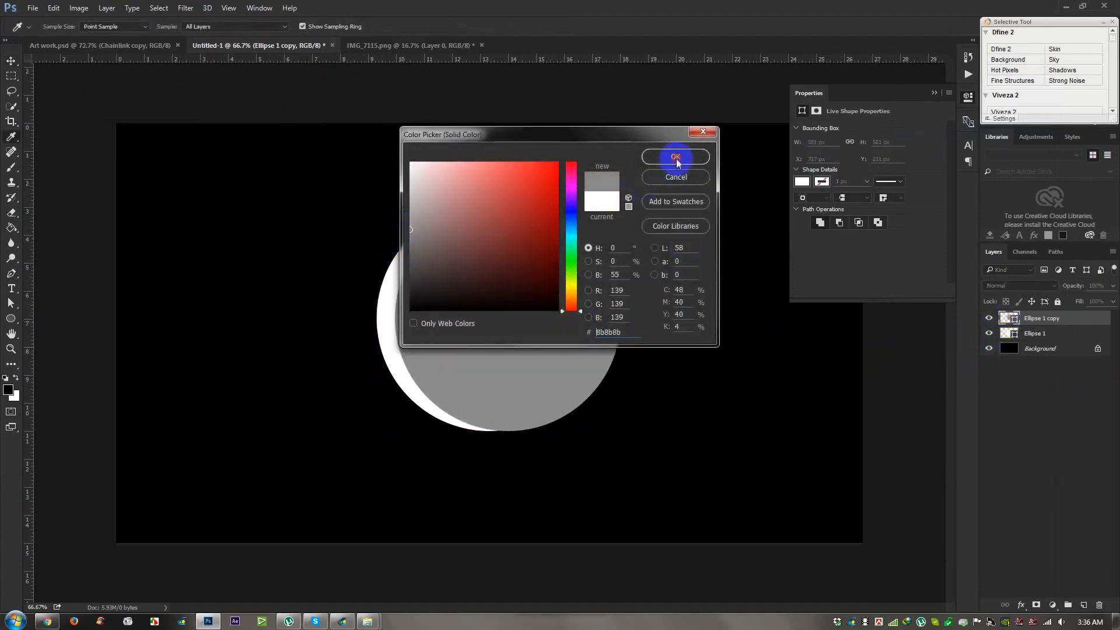
{"action": "key", "text": "v"}
{"action": "left_click_drag", "start_coordinate": [618, 318], "coordinate": [578, 335]}
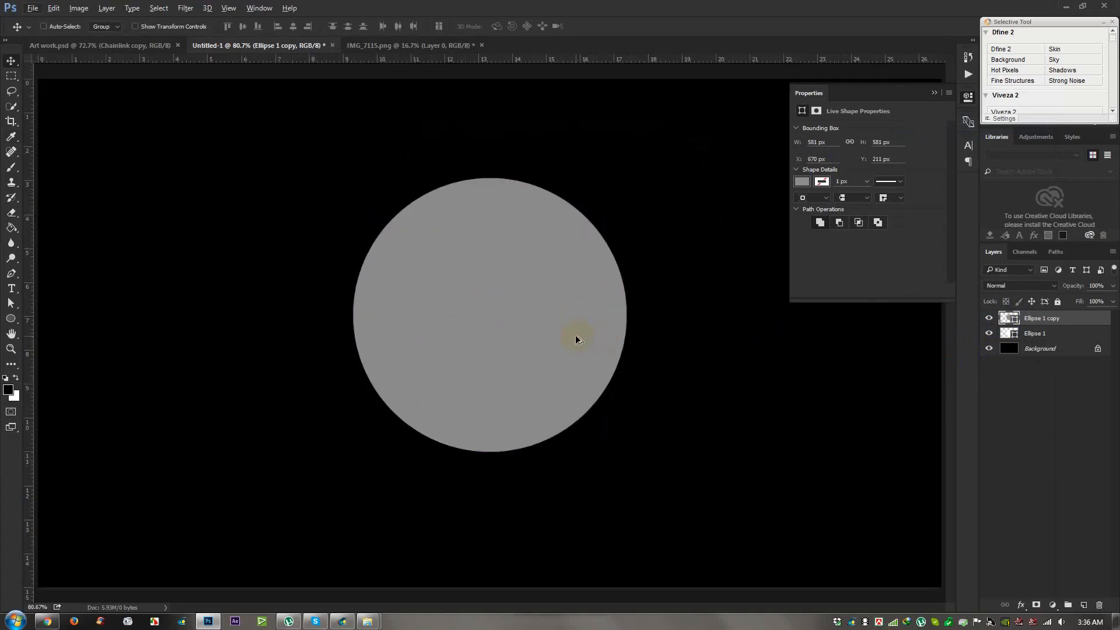
Step: Hide the upper Group 1 and the four pattern layers in Art work.psd to isolate the central badge
{"action": "left_click", "coordinate": [87, 45]}
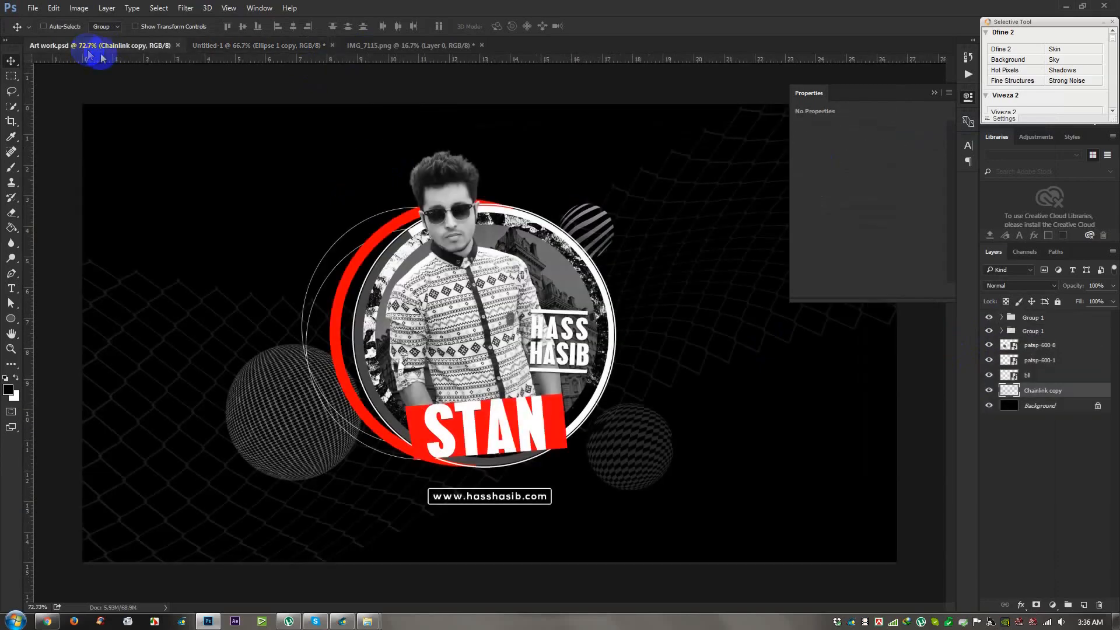
{"action": "scroll", "coordinate": [571, 316], "scroll_direction": "up", "scroll_amount": 2}
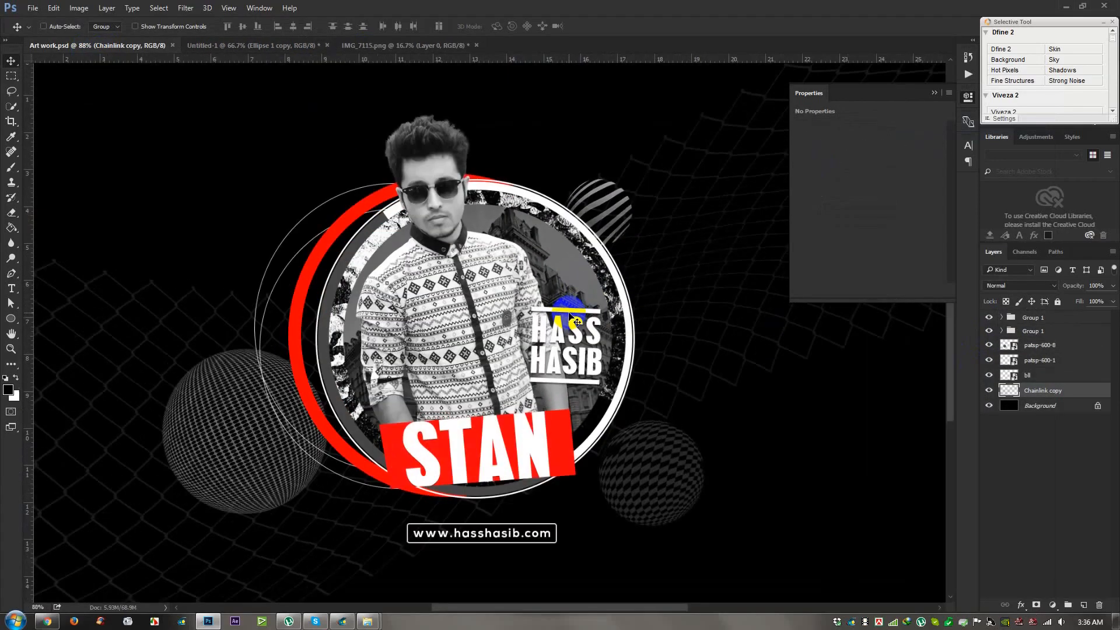
{"action": "left_click", "coordinate": [1003, 316]}
{"action": "left_click", "coordinate": [989, 319]}
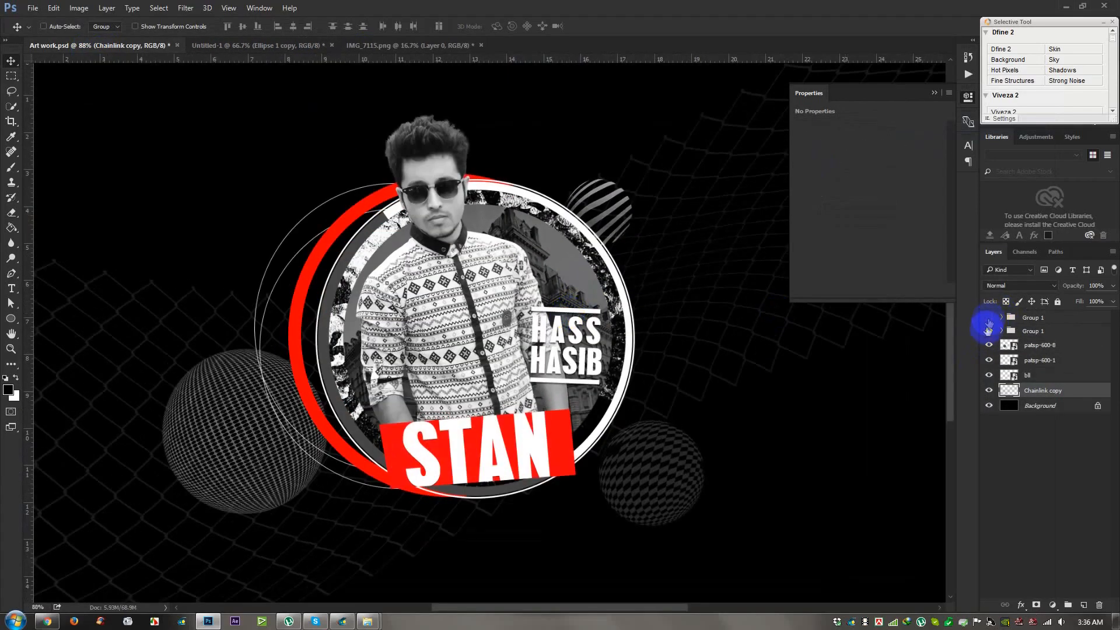
{"action": "left_click", "coordinate": [989, 332]}
{"action": "left_click", "coordinate": [989, 332]}
{"action": "left_click_drag", "start_coordinate": [989, 346], "coordinate": [990, 391]}
Step: Expand the remaining Group 1 and hide Group 3, Group 2, the HASS HASIB text and its rectangle to examine the circles
{"action": "left_click", "coordinate": [1003, 332]}
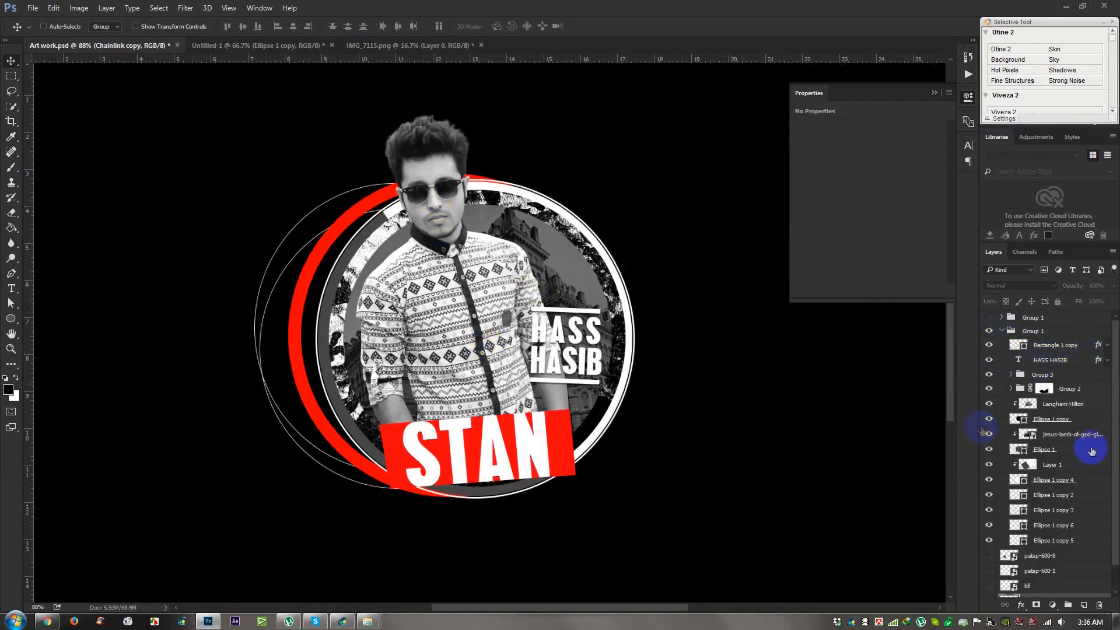
{"action": "left_click", "coordinate": [989, 375]}
{"action": "left_click", "coordinate": [989, 389]}
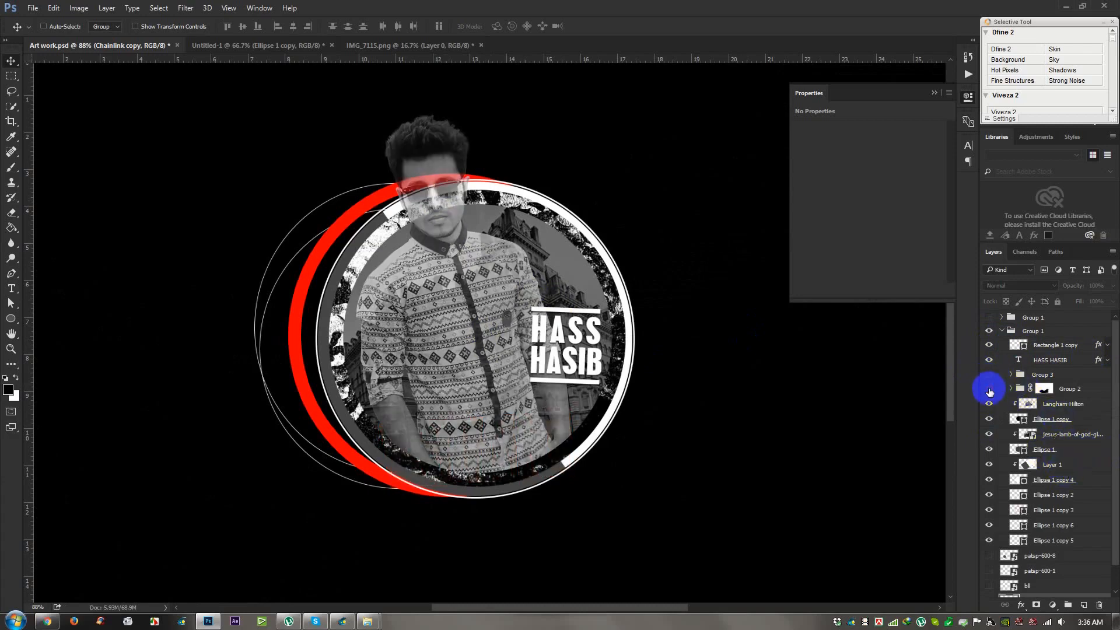
{"action": "left_click", "coordinate": [989, 344]}
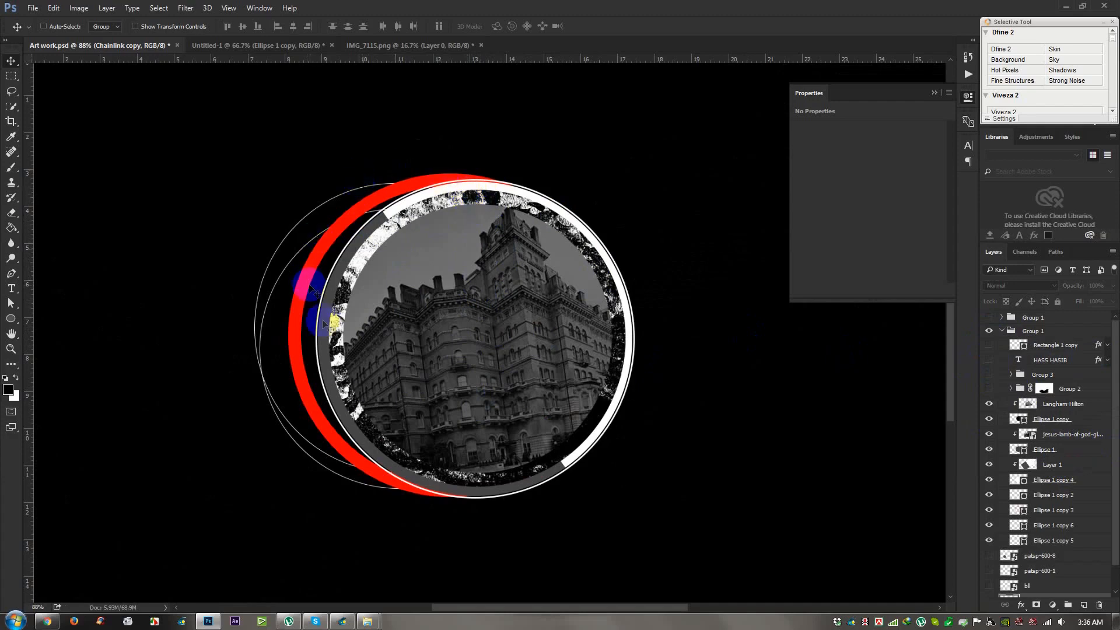
Step: Switch to Untitled-1, select both Ellipse 1 and Ellipse 1 copy, and enlarge the two circles together slightly about their centre
{"action": "left_click", "coordinate": [275, 45]}
{"action": "scroll", "coordinate": [524, 298], "scroll_direction": "up", "scroll_amount": 1}
{"action": "left_click", "coordinate": [990, 317]}
{"action": "left_click", "coordinate": [990, 317]}
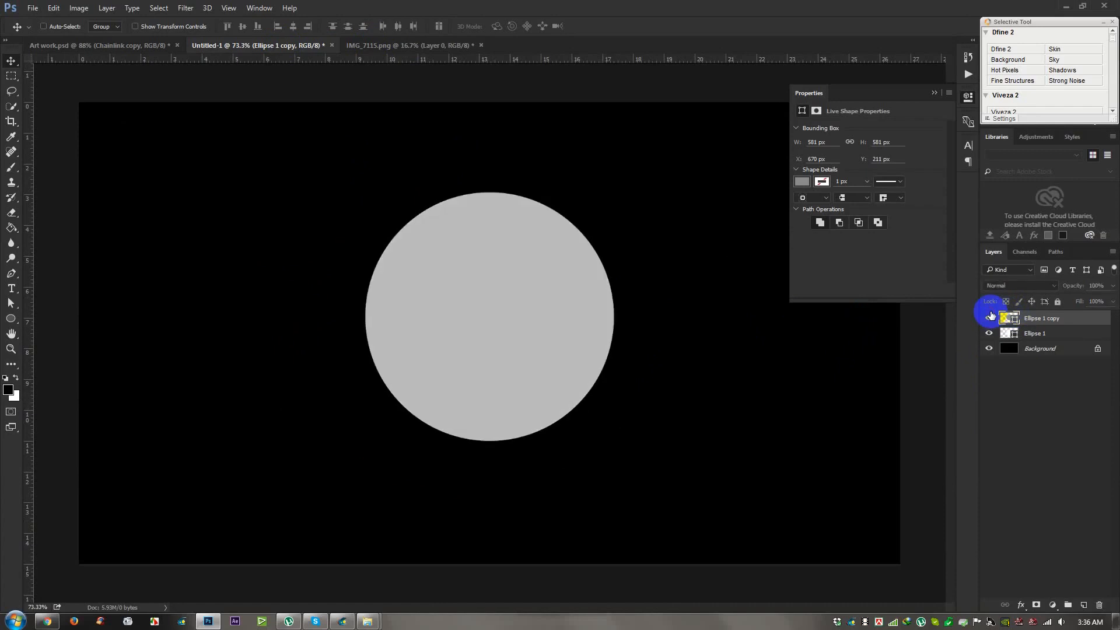
{"action": "left_click", "coordinate": [1041, 331], "text": "ctrl"}
{"action": "left_click", "coordinate": [1042, 333], "text": "ctrl"}
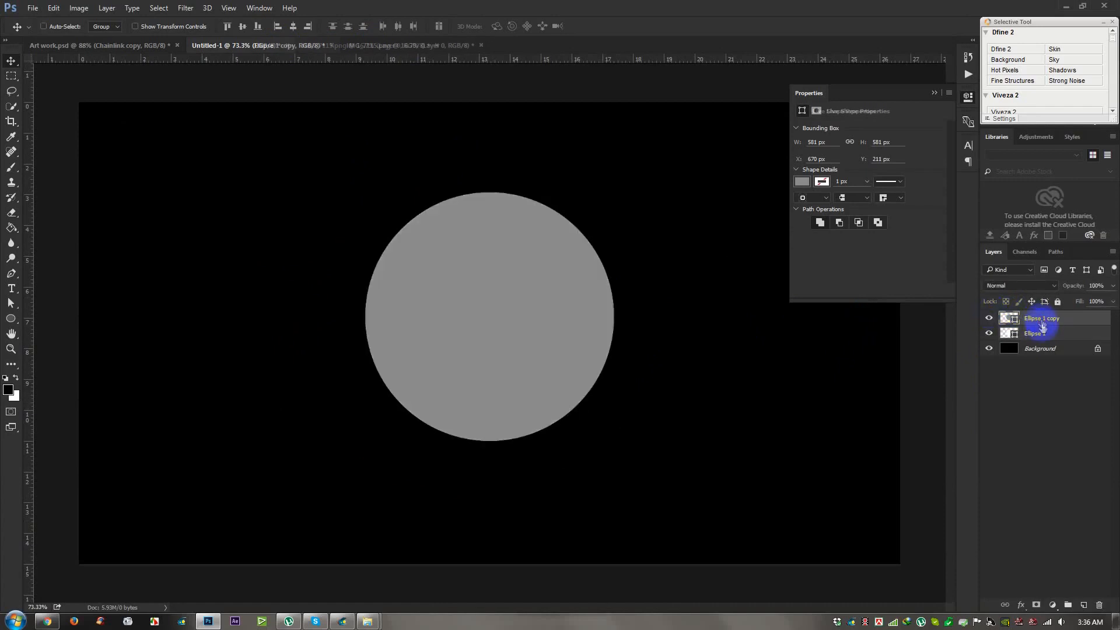
{"action": "left_click", "coordinate": [1043, 334], "text": "ctrl"}
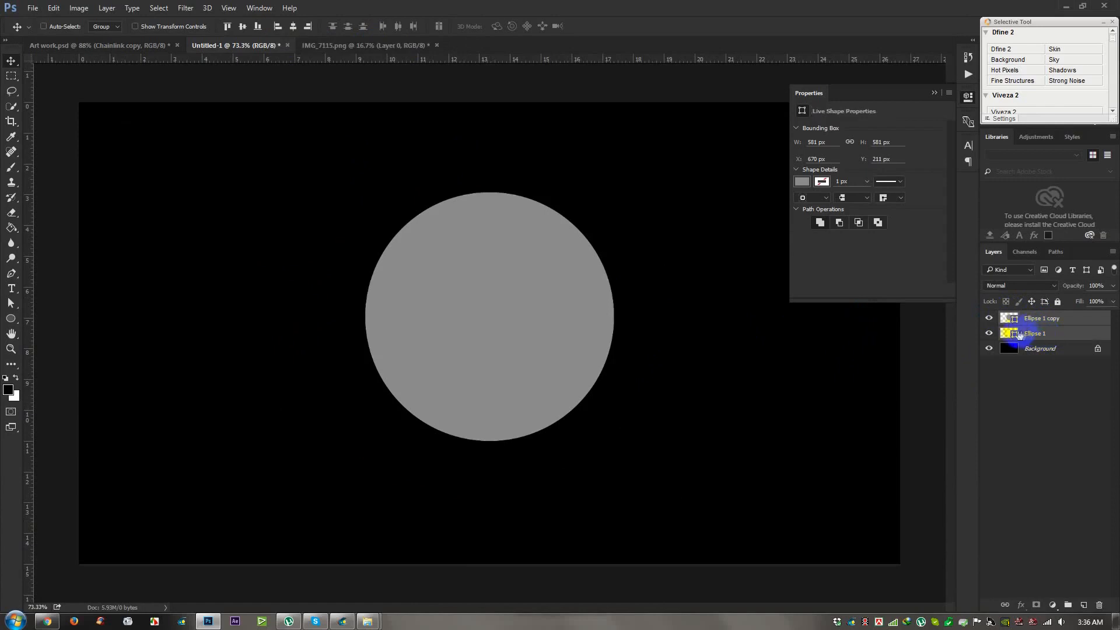
{"action": "key", "text": "ctrl+t"}
{"action": "left_click_drag", "start_coordinate": [614, 192], "coordinate": [622, 184]}
{"action": "key", "text": "Return"}
Step: Scale the grey Ellipse 1 copy down about its centre to about 578 px, leaving a white ring around it
{"action": "left_click", "coordinate": [1057, 320]}
{"action": "key", "text": "ctrl+t"}
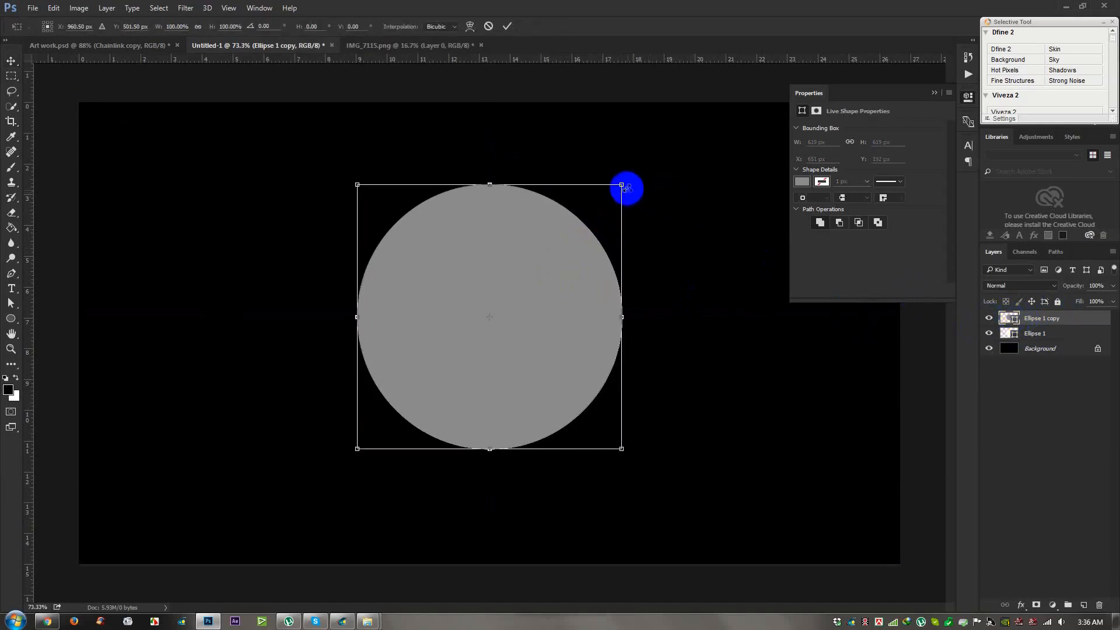
{"action": "left_click_drag", "start_coordinate": [625, 185], "coordinate": [618, 195]}
{"action": "key", "text": "Return"}
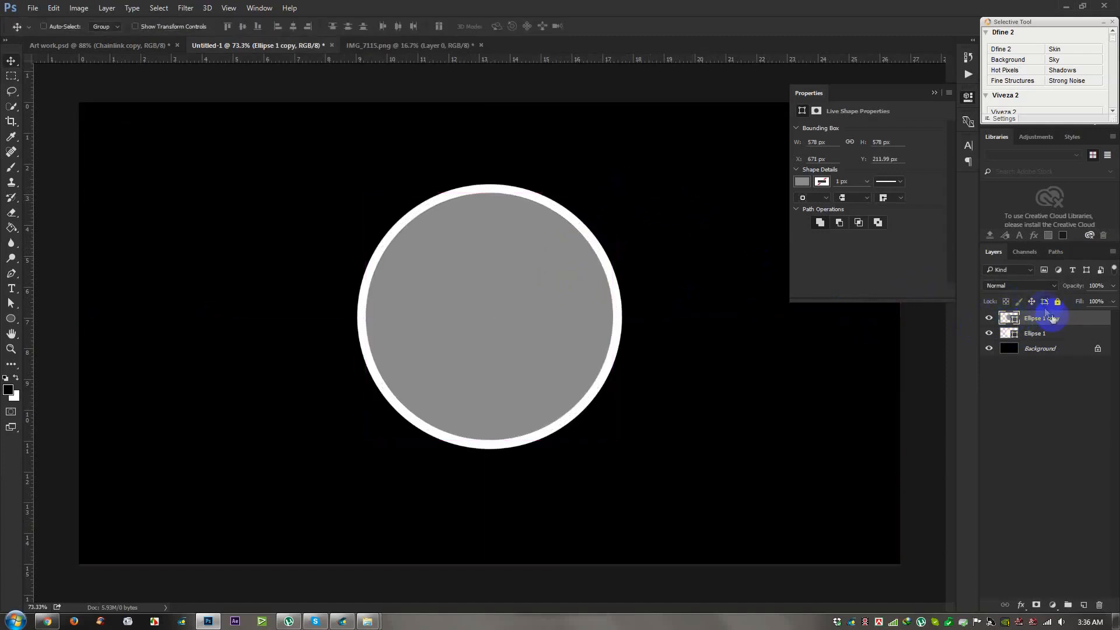
Step: Duplicate the Ellipse 1 copy layer within Untitled-1 and shrink the duplicate about its centre to about 515 px
{"action": "right_click", "coordinate": [1046, 318]}
{"action": "left_click", "coordinate": [913, 130]}
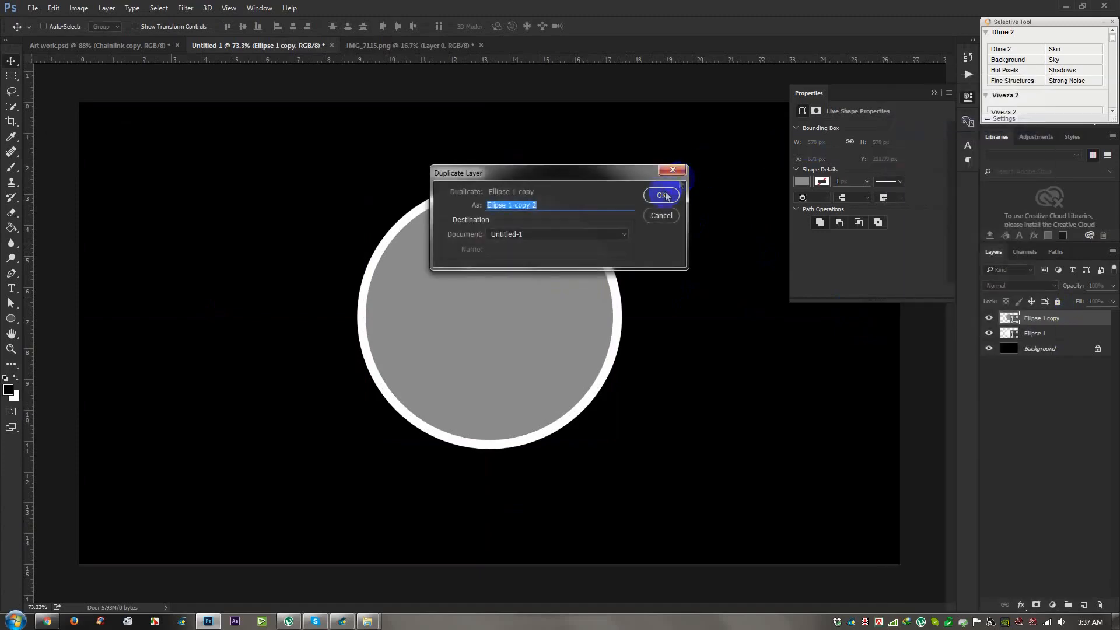
{"action": "left_click", "coordinate": [659, 195]}
{"action": "key", "text": "ctrl+t"}
{"action": "left_click_drag", "start_coordinate": [613, 193], "coordinate": [599, 206]}
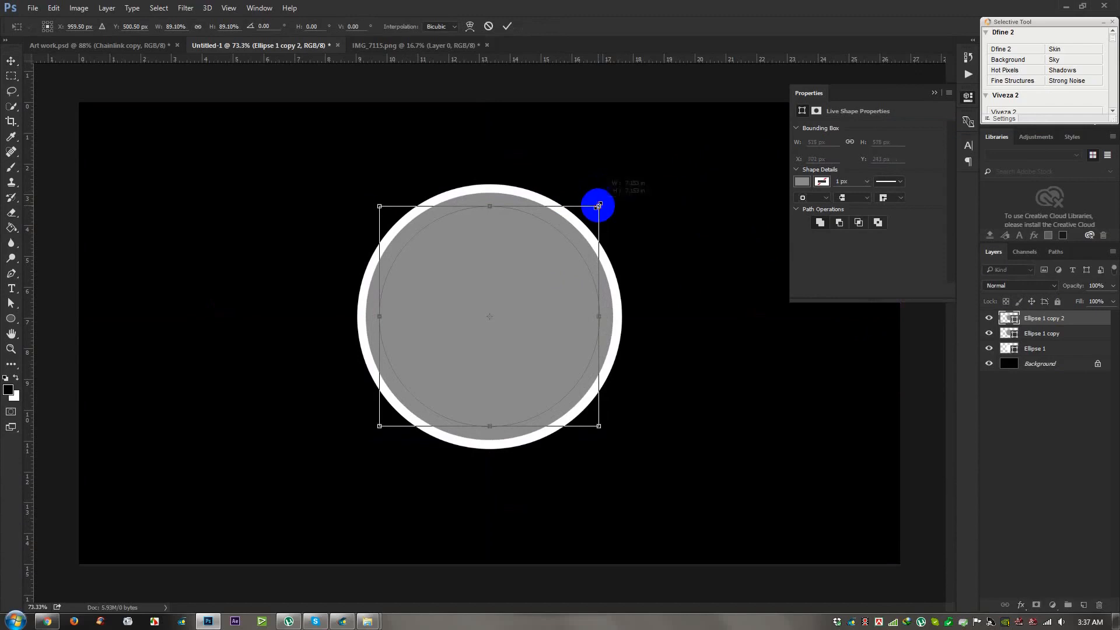
{"action": "key", "text": "Return"}
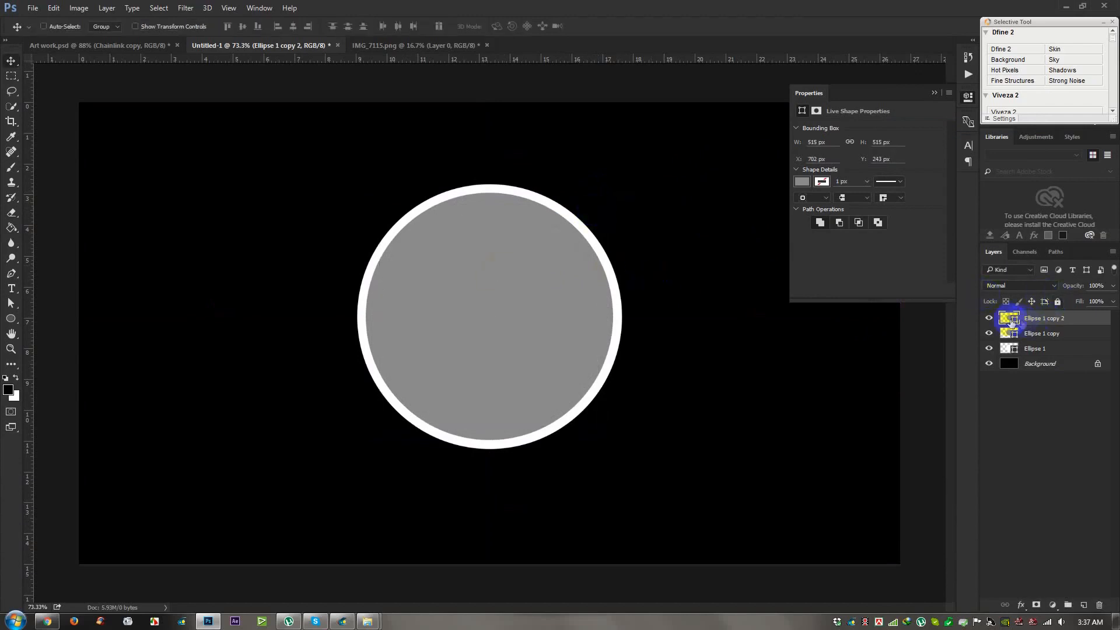
Step: Recolour Ellipse 1 copy 2 black and enlarge it about its centre to about 530 px to narrow the grey ring
{"action": "double_click", "coordinate": [1007, 319]}
{"action": "left_click", "coordinate": [338, 330]}
{"action": "left_click", "coordinate": [687, 161]}
{"action": "scroll", "coordinate": [574, 301], "scroll_direction": "up", "scroll_amount": 3}
{"action": "scroll", "coordinate": [575, 301], "scroll_direction": "down", "scroll_amount": 2}
{"action": "scroll", "coordinate": [574, 301], "scroll_direction": "up", "scroll_amount": 2}
{"action": "key", "text": "ctrl+t"}
{"action": "left_click_drag", "start_coordinate": [624, 171], "coordinate": [627, 169]}
{"action": "key", "text": "Return"}
{"action": "scroll", "coordinate": [554, 453], "scroll_direction": "down", "scroll_amount": 3}
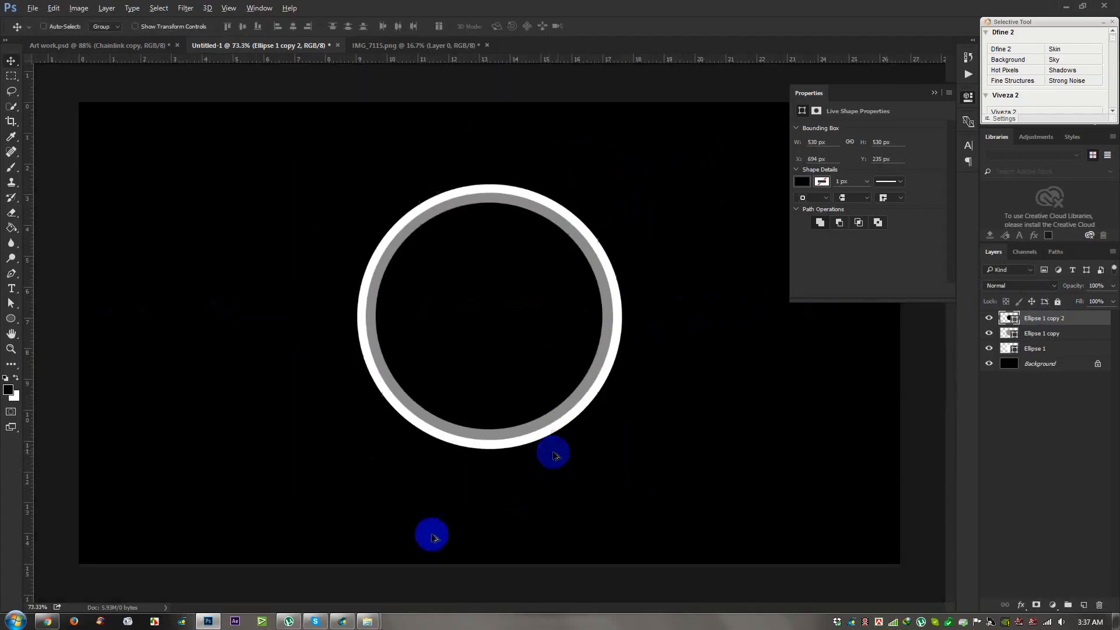
Step: Place the Langham-Hilton image from the HELP FILE folder over the circles, scaled to about 128% and rotated about -8.7°
{"action": "mouse_move", "coordinate": [377, 617]}
{"action": "left_click", "coordinate": [306, 564]}
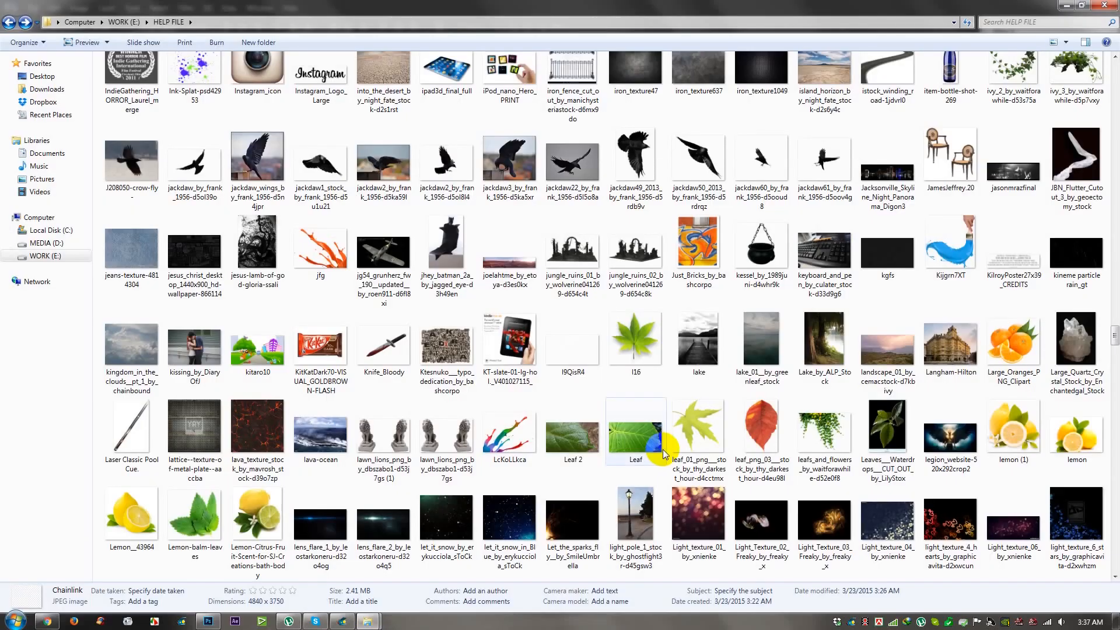
{"action": "left_click_drag", "start_coordinate": [944, 373], "coordinate": [237, 601]}
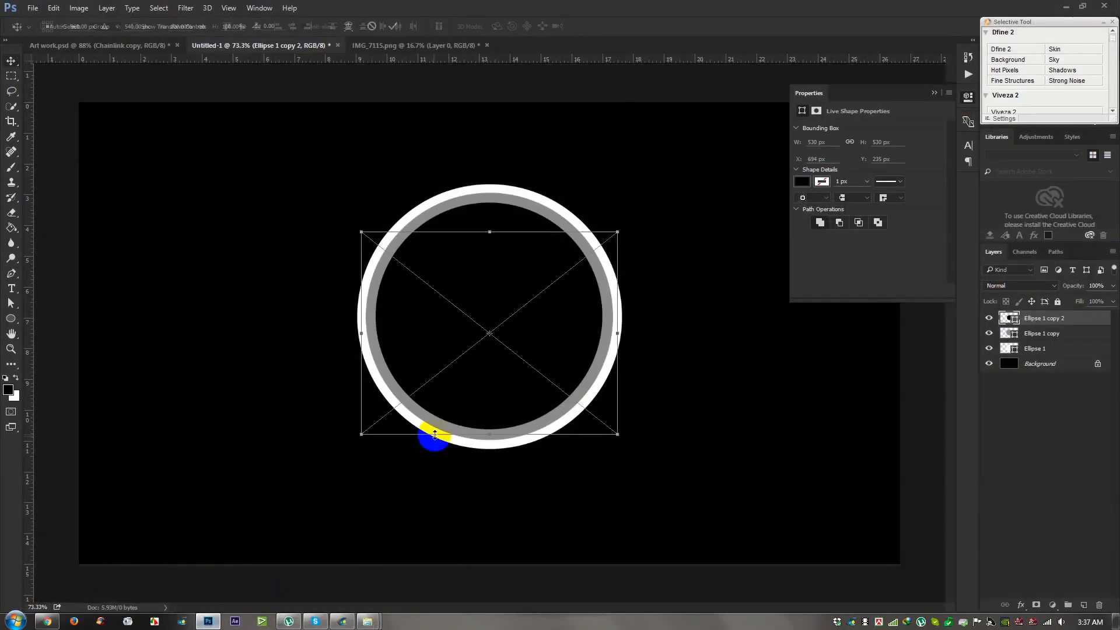
{"action": "mouse_move", "coordinate": [617, 435]}
{"action": "left_mouse_down"}
{"action": "mouse_move", "coordinate": [653, 462]}
{"action": "mouse_move", "coordinate": [601, 426]}
{"action": "left_mouse_up"}
{"action": "left_click_drag", "start_coordinate": [683, 492], "coordinate": [743, 463]}
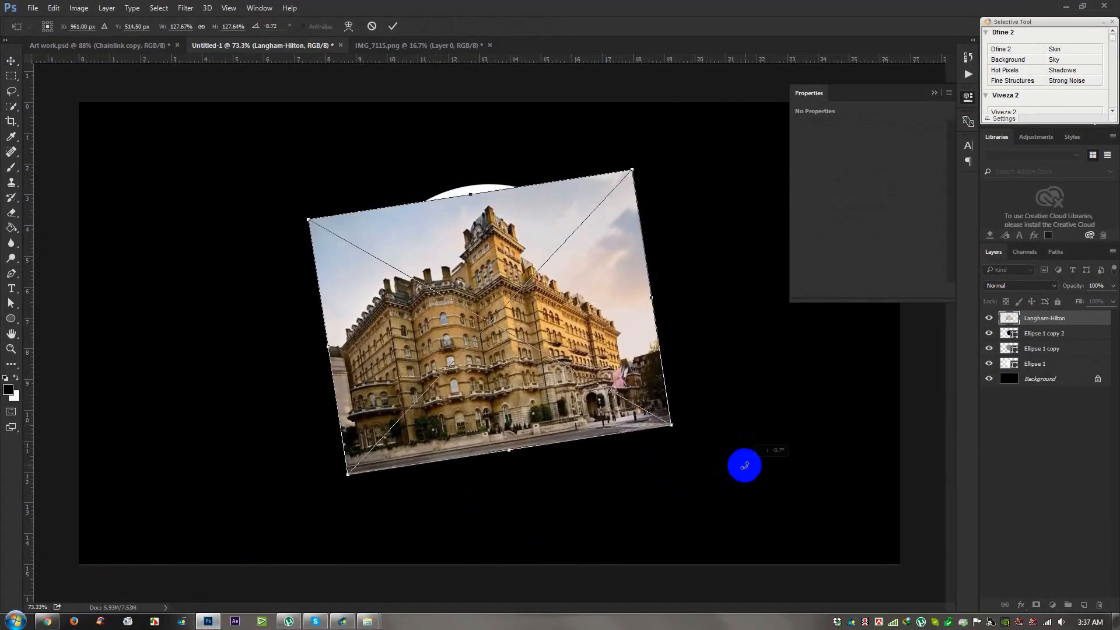
{"action": "left_click", "coordinate": [393, 26]}
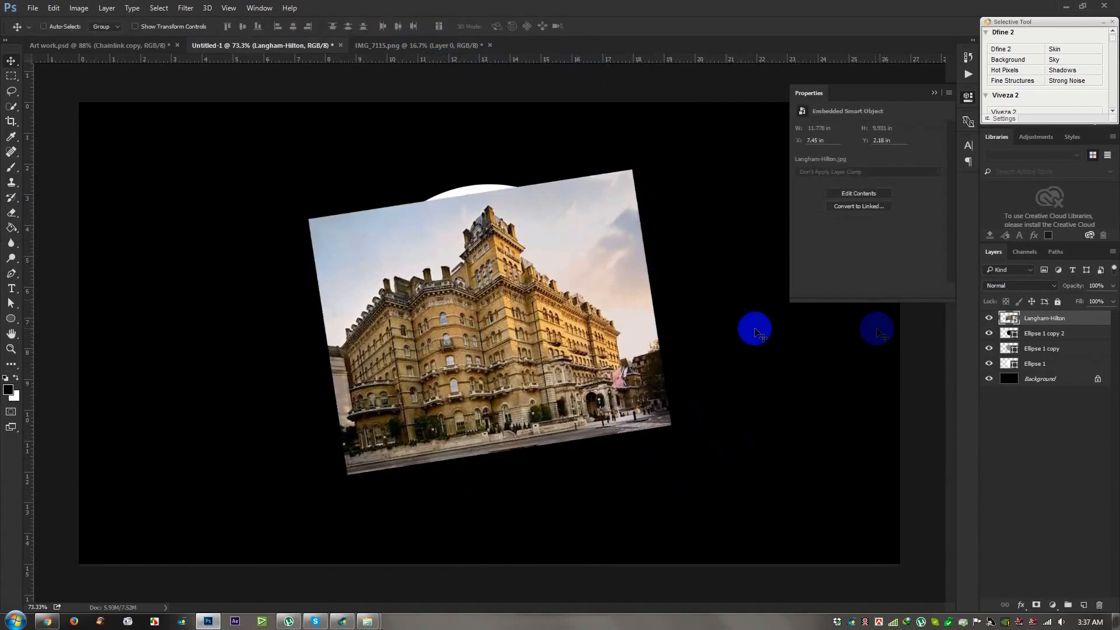
Step: Rasterize the Langham-Hilton smart object layer
{"action": "right_click", "coordinate": [1056, 320]}
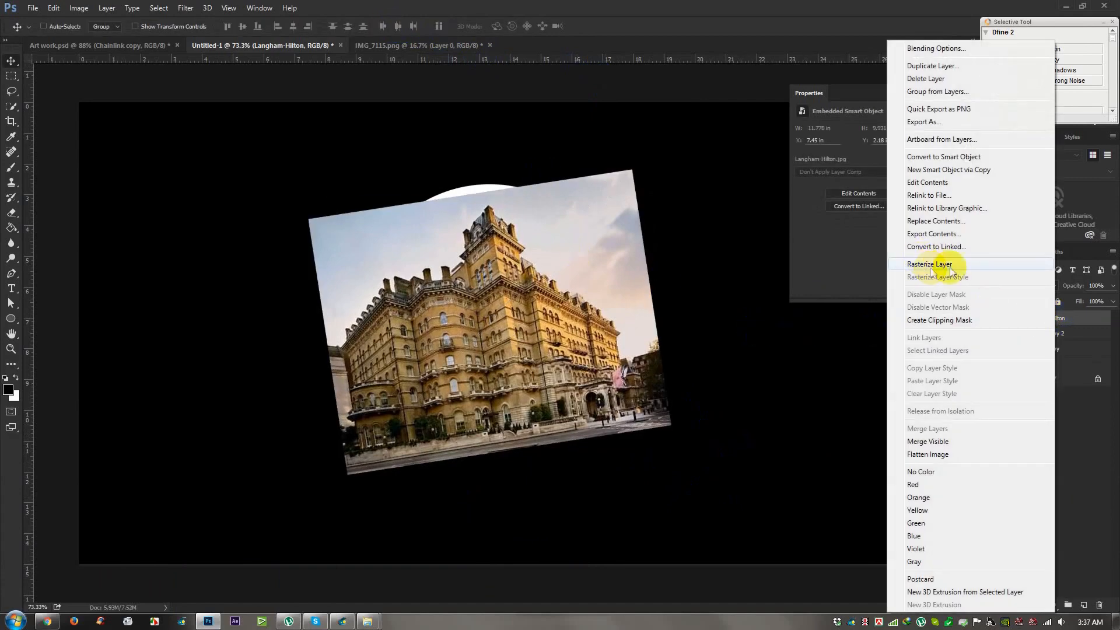
{"action": "left_click", "coordinate": [1075, 320]}
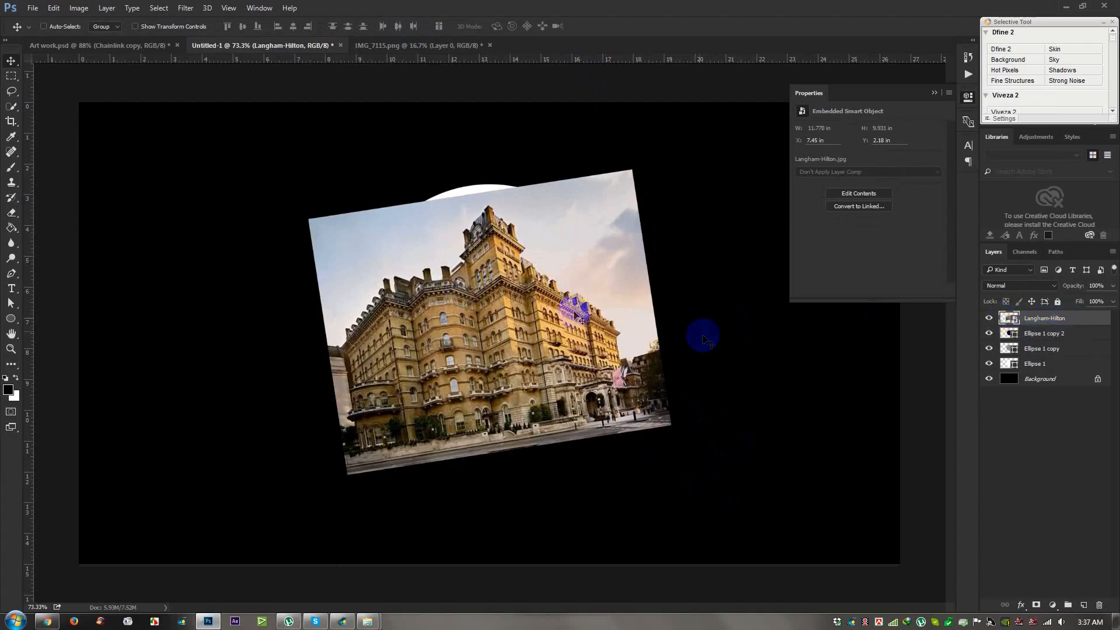
{"action": "right_click", "coordinate": [1032, 325]}
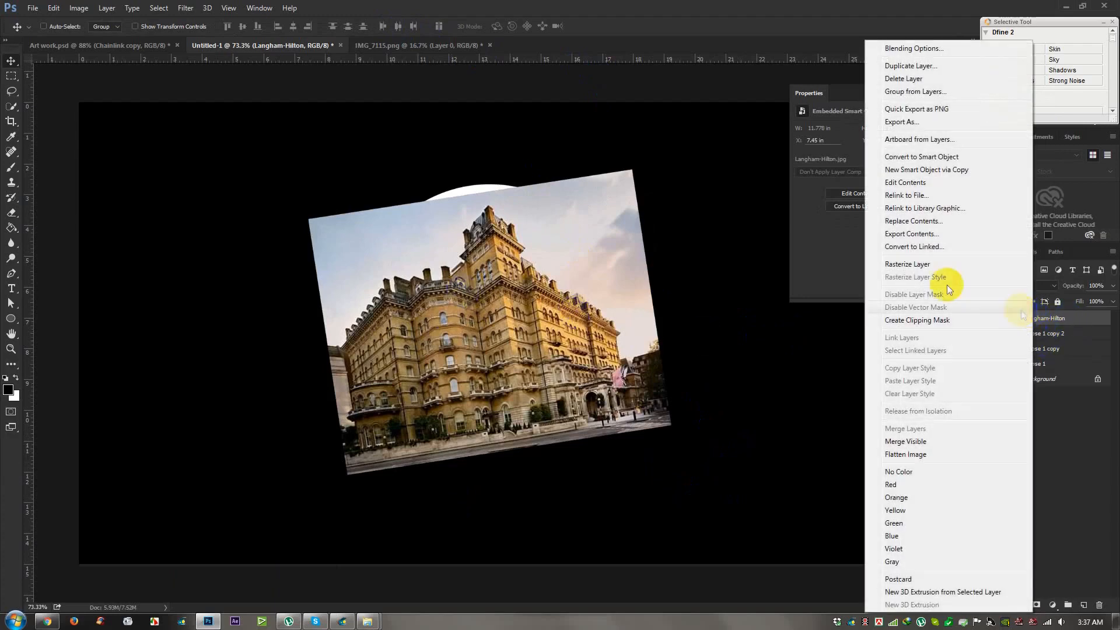
{"action": "left_click", "coordinate": [908, 257]}
Step: Convert the Langham-Hilton photo to monochrome with a Black & White adjustment using the Default preset
{"action": "left_click", "coordinate": [79, 7]}
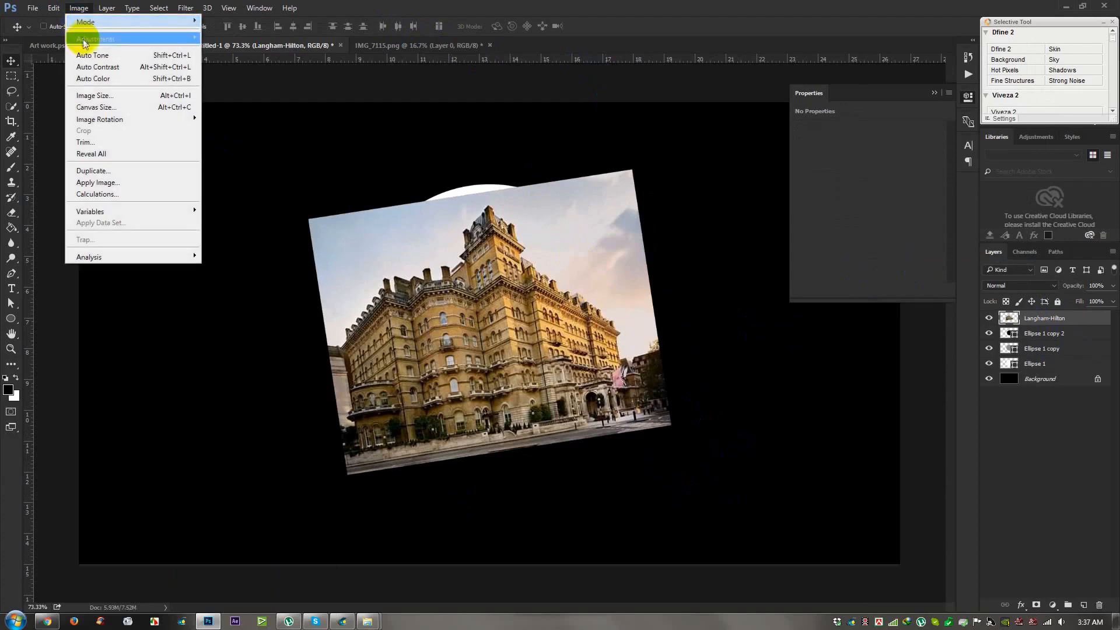
{"action": "mouse_move", "coordinate": [175, 39]}
{"action": "left_click", "coordinate": [236, 125]}
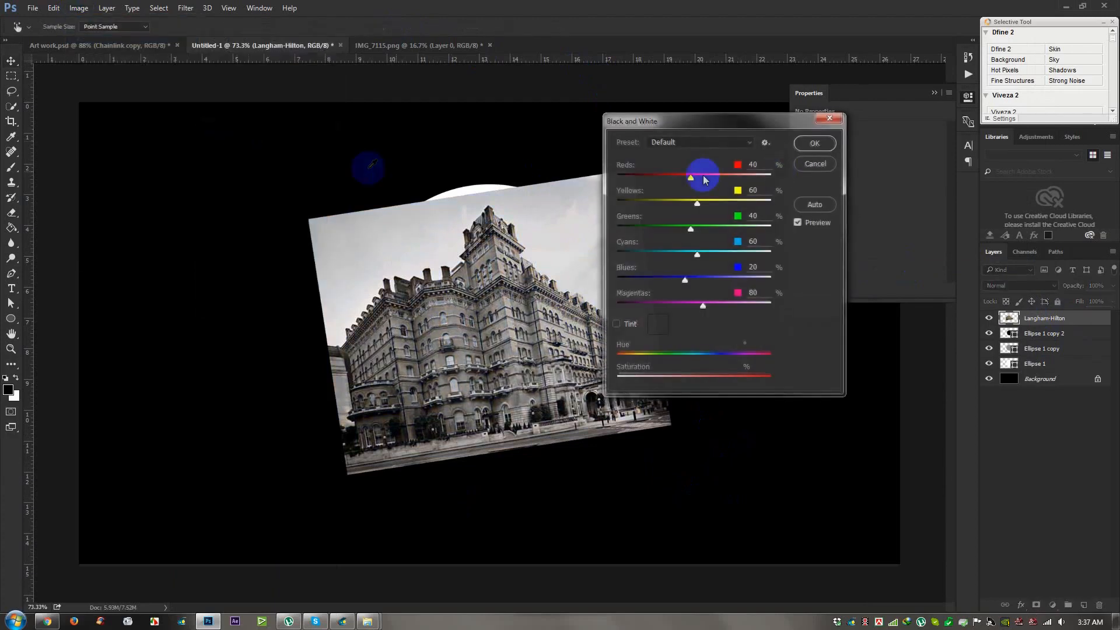
{"action": "left_click", "coordinate": [815, 143]}
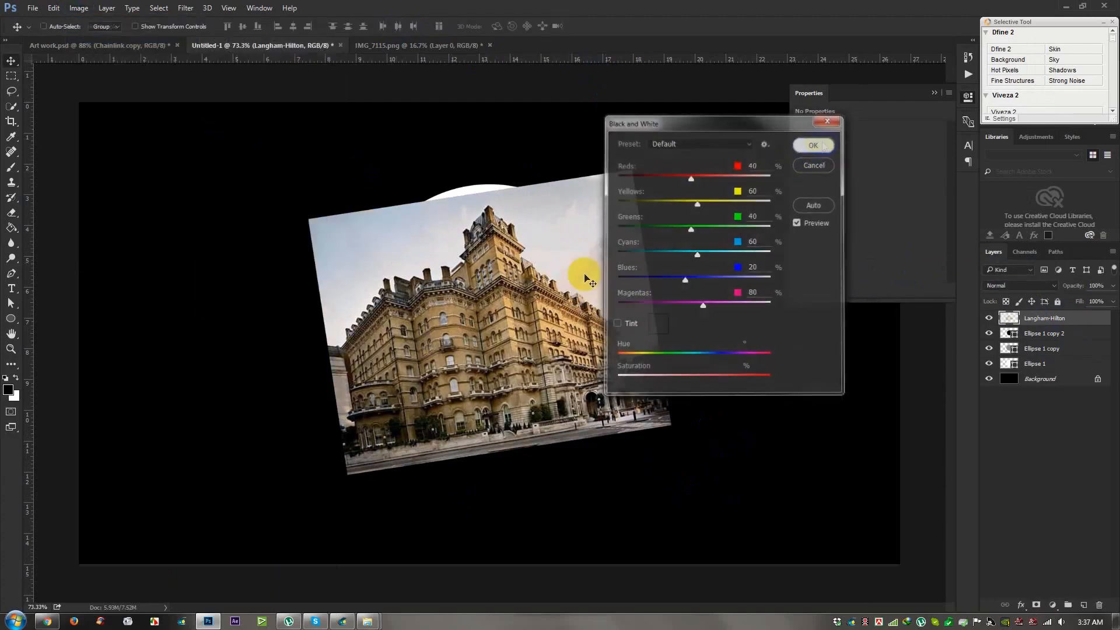
{"action": "left_click", "coordinate": [988, 320]}
{"action": "left_click", "coordinate": [988, 320]}
Step: Clip the Langham-Hilton layer to the black circle below it and set its opacity to 50%
{"action": "right_click", "coordinate": [1061, 319]}
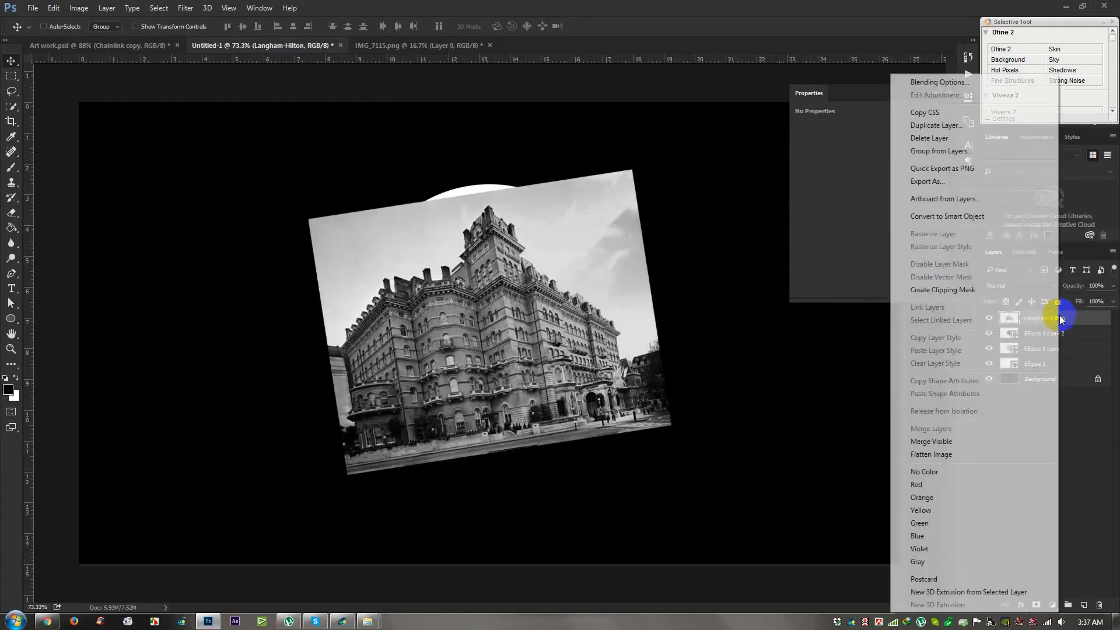
{"action": "left_click", "coordinate": [960, 294]}
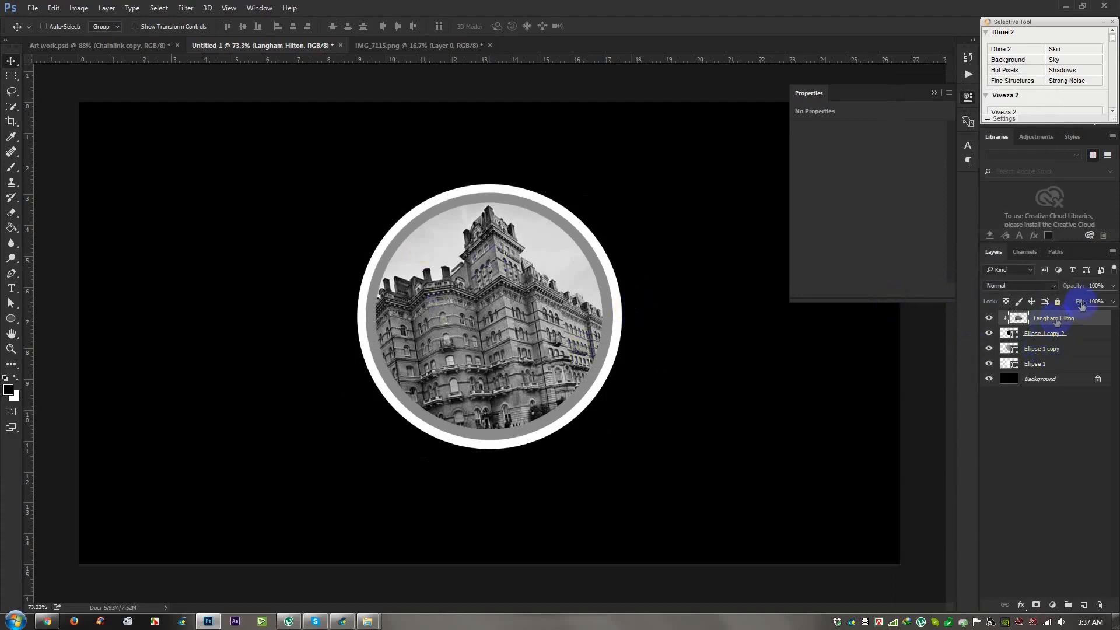
{"action": "left_click_drag", "start_coordinate": [1096, 285], "coordinate": [1037, 286]}
{"action": "type", "text": "50"}
{"action": "key", "text": "Return"}
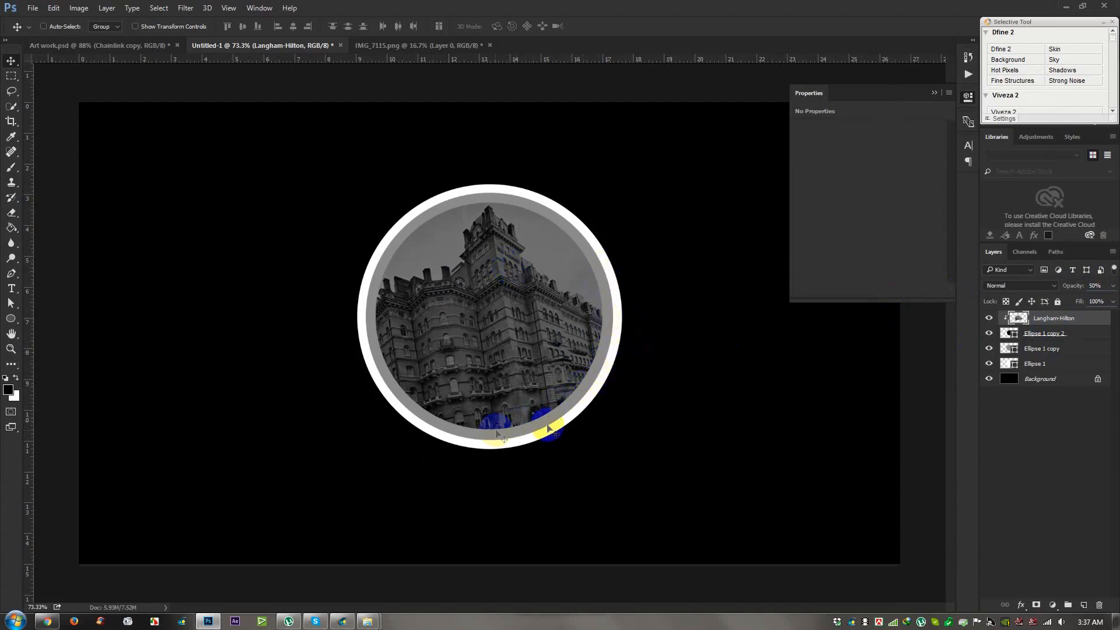
Step: Group the Langham-Hilton and Ellipse 1 copy 2 layers and name the group 1
{"action": "left_click", "coordinate": [1053, 332], "text": "ctrl"}
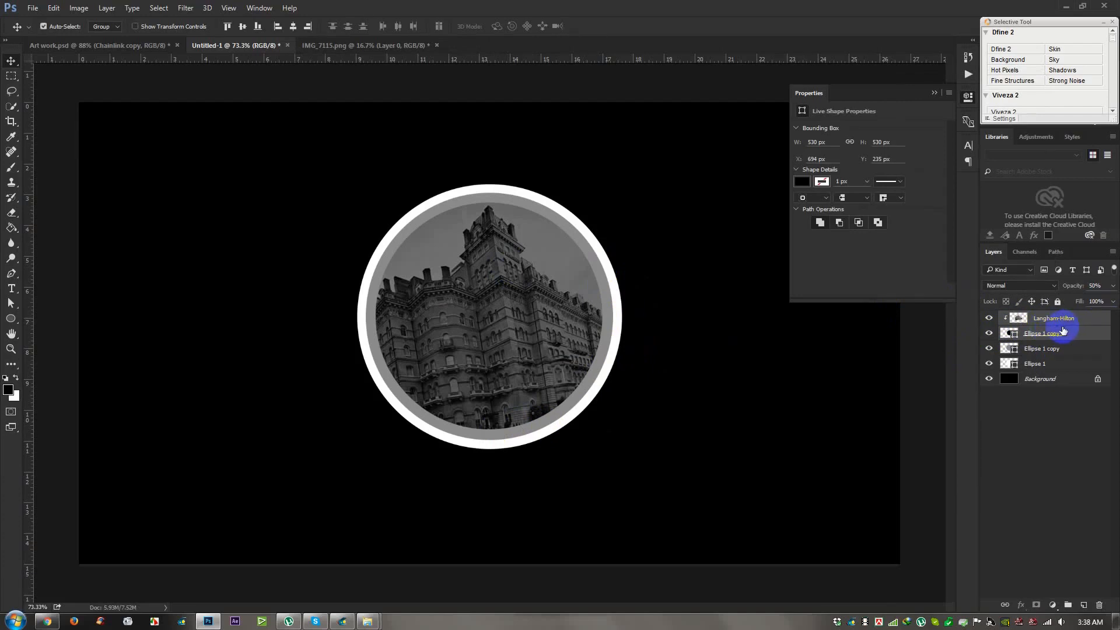
{"action": "key", "text": "ctrl+g"}
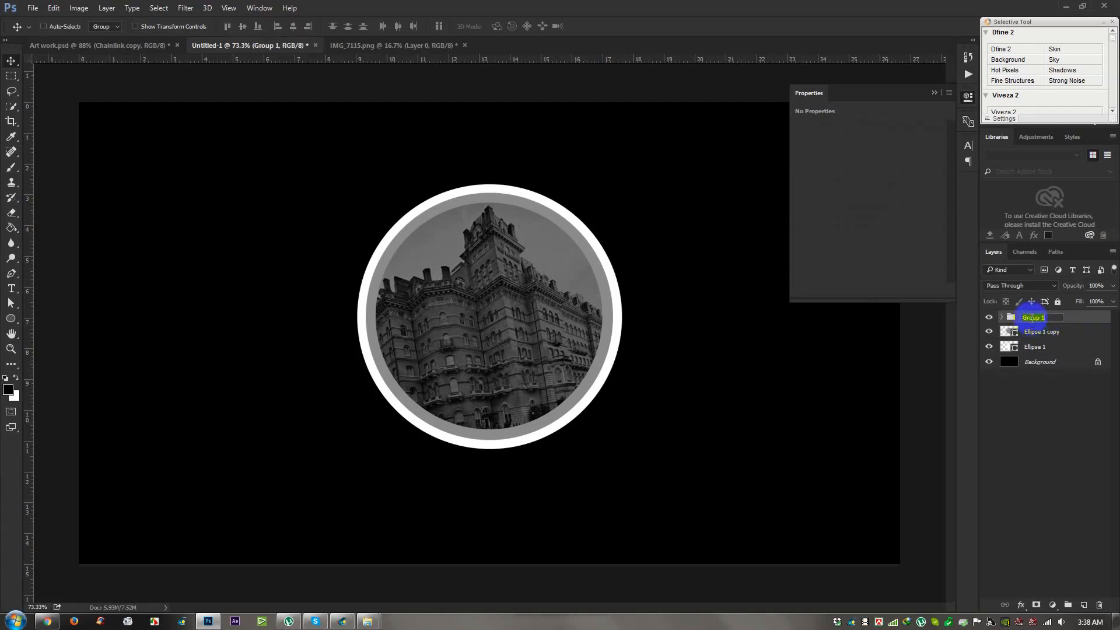
{"action": "double_click", "coordinate": [1033, 318]}
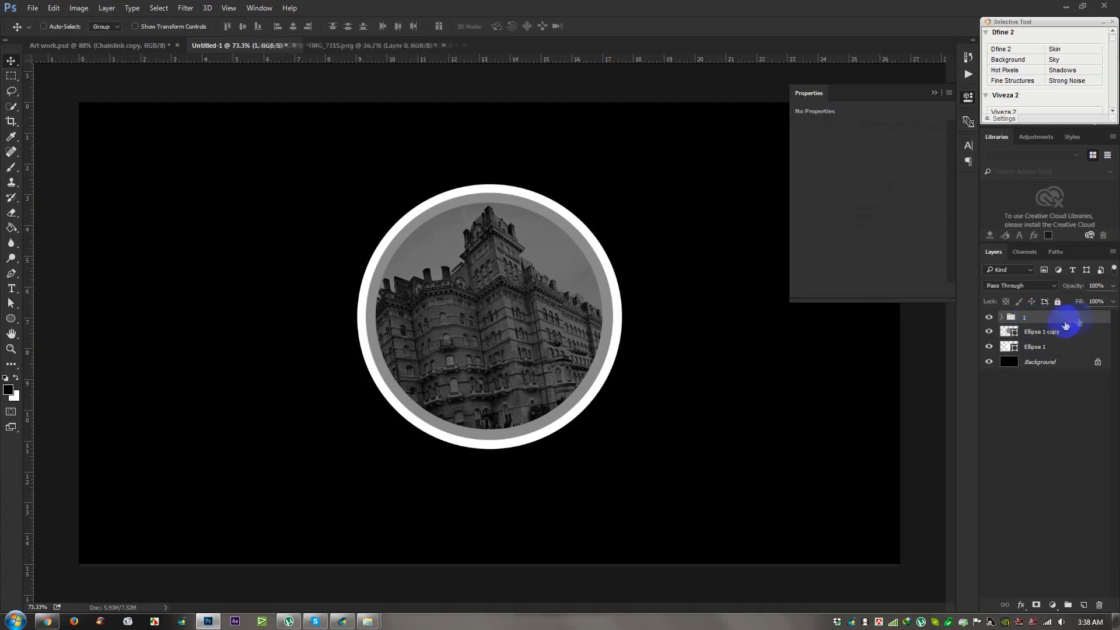
Step: Place the jesus-lamb-of-god-gloria-ssali image from the HELP FILE folder above Ellipse 1 copy, widened to about 116% to cover the grey circle
{"action": "left_click", "coordinate": [1003, 331]}
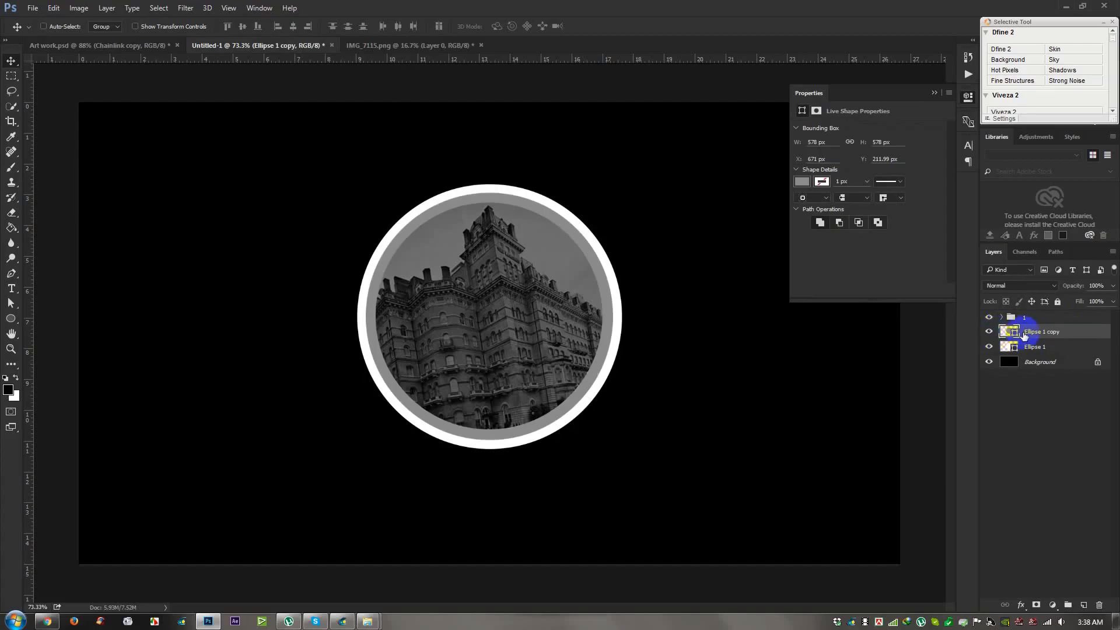
{"action": "mouse_move", "coordinate": [368, 620]}
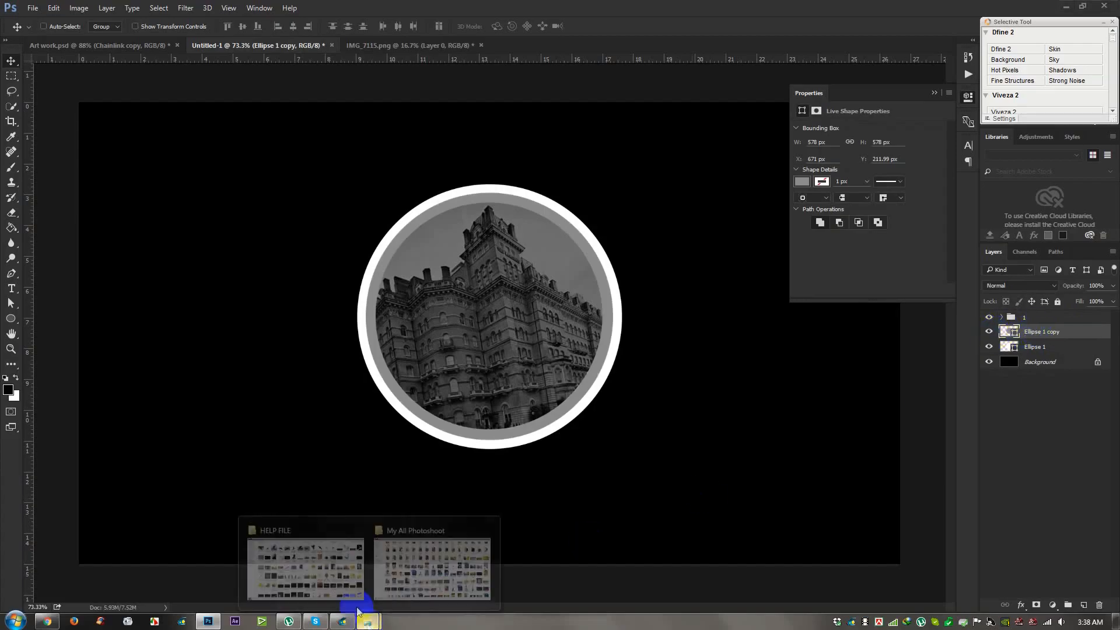
{"action": "left_click", "coordinate": [327, 575]}
{"action": "left_click_drag", "start_coordinate": [256, 198], "coordinate": [450, 379]}
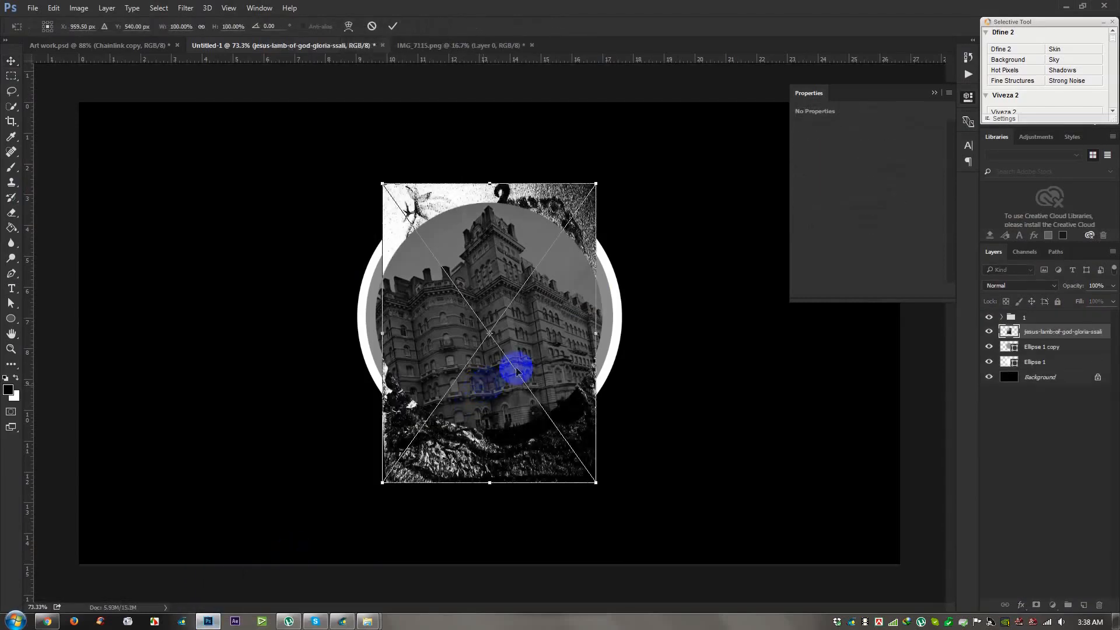
{"action": "left_click_drag", "start_coordinate": [596, 311], "coordinate": [616, 306]}
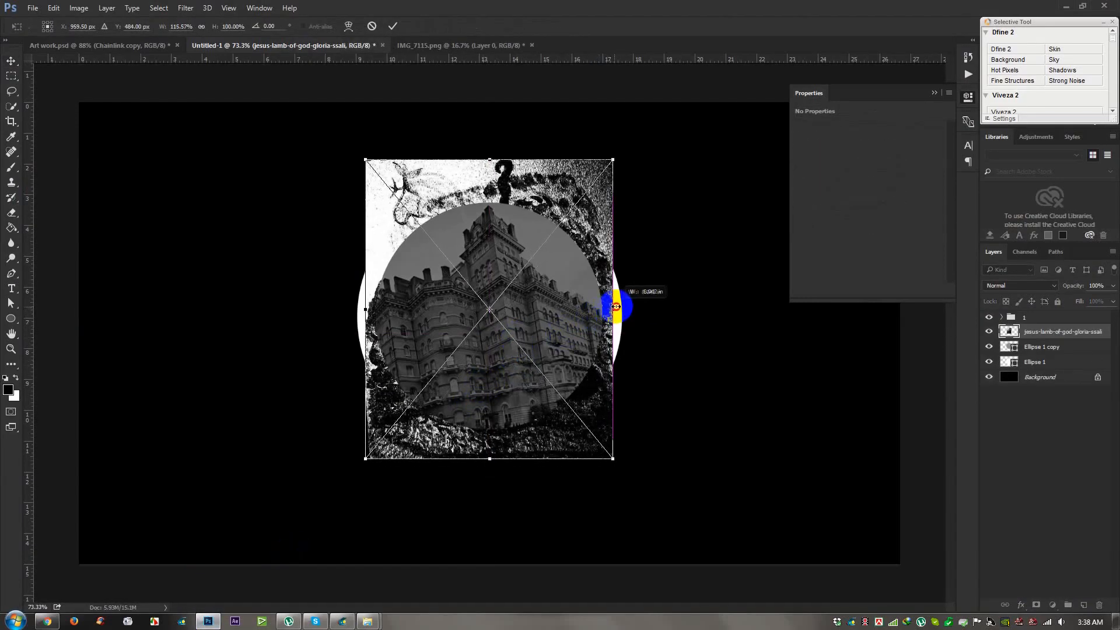
{"action": "left_click", "coordinate": [393, 26]}
{"action": "left_click_drag", "start_coordinate": [613, 321], "coordinate": [612, 317]}
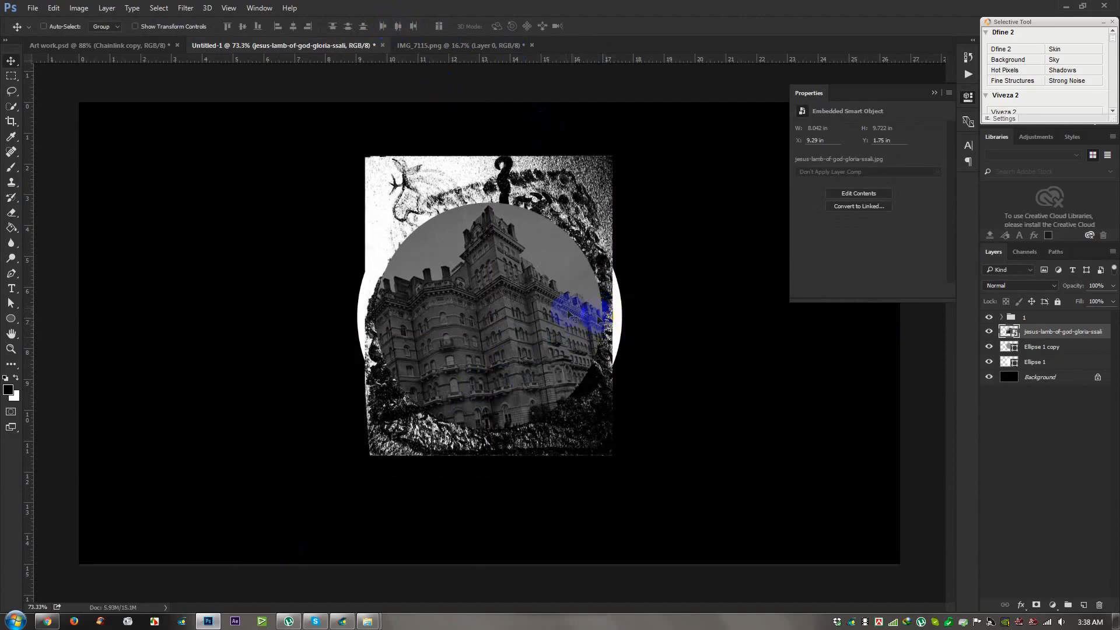
Step: Clip the jesus-lamb-of-god-gloria-ssali layer to Ellipse 1 copy and group the two layers as 2
{"action": "right_click", "coordinate": [1049, 339]}
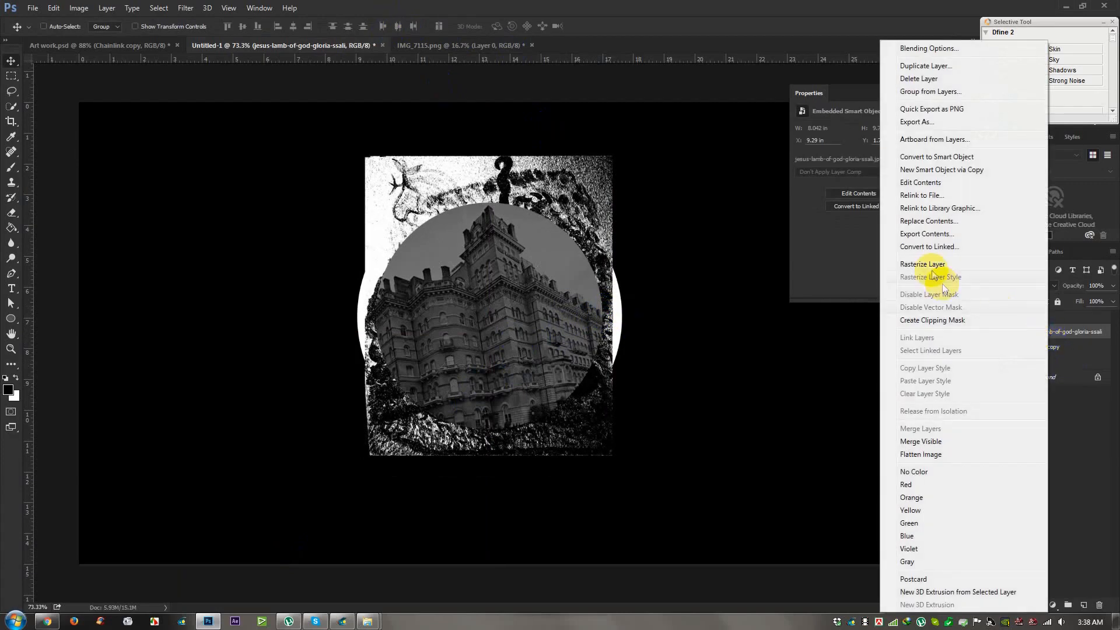
{"action": "left_click", "coordinate": [937, 321]}
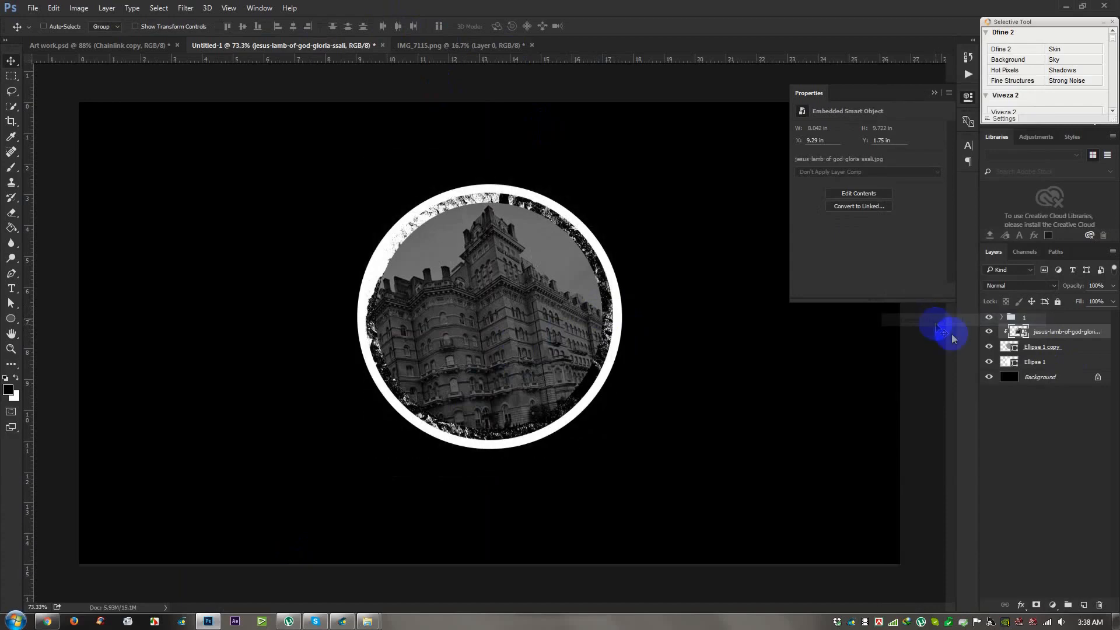
{"action": "left_click", "coordinate": [1050, 347]}
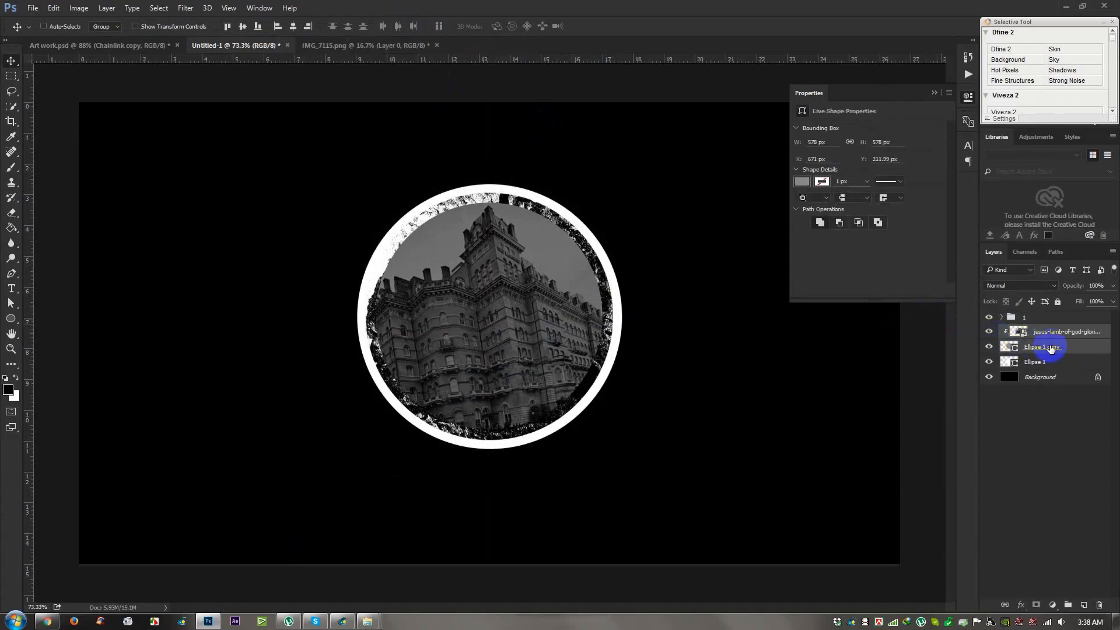
{"action": "key", "text": "ctrl+g"}
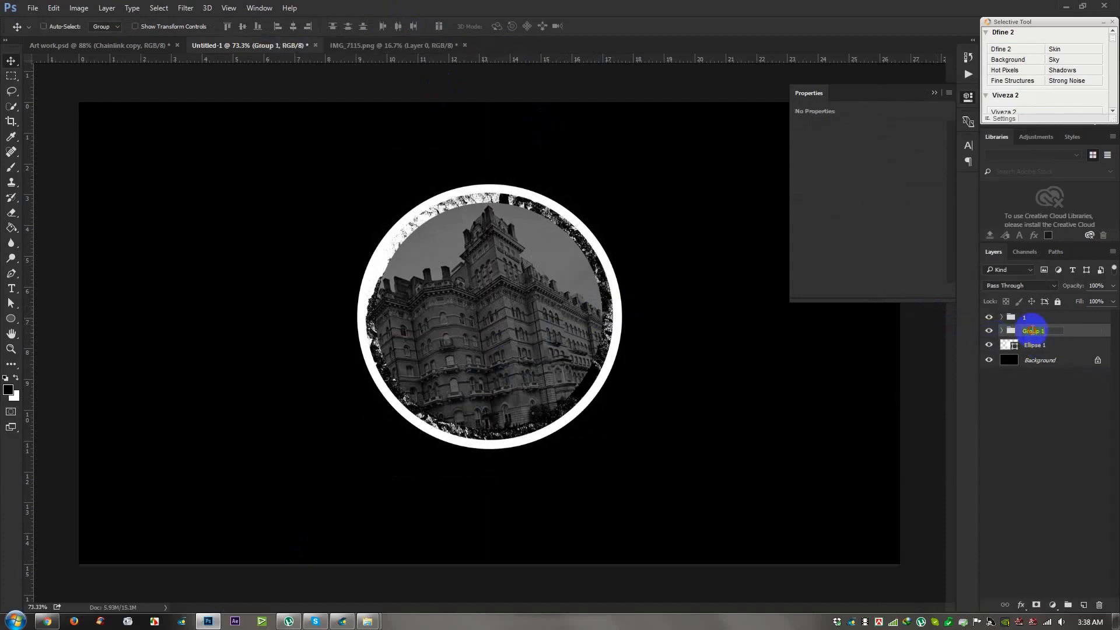
{"action": "type", "text": "2"}
{"action": "key", "text": "Return"}
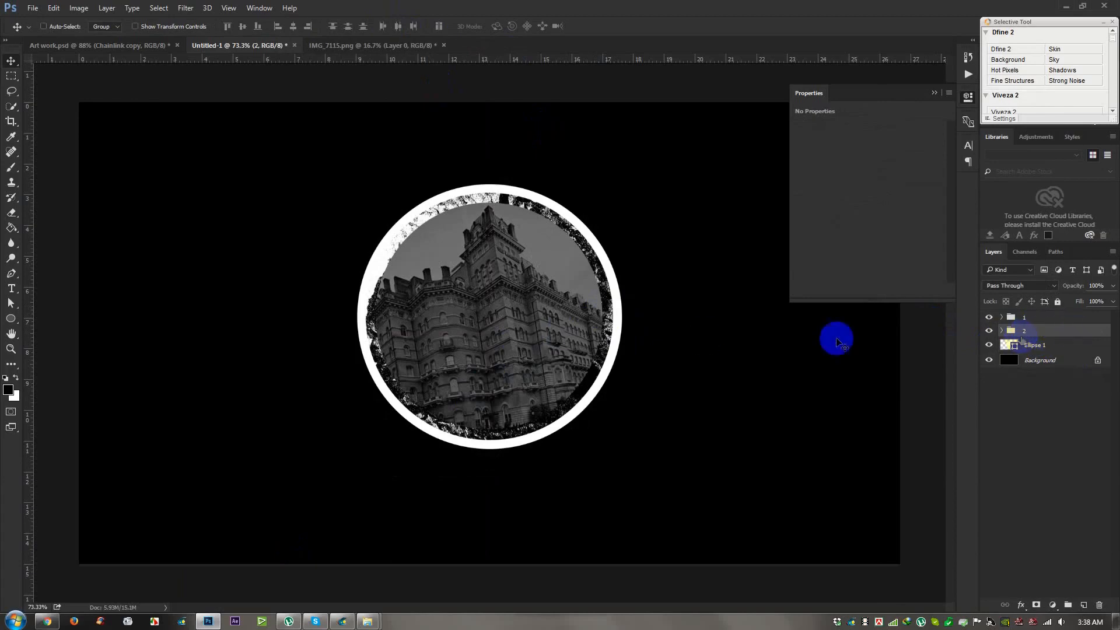
Step: Add a new layer directly above Ellipse 1 and clip it to that circle
{"action": "scroll", "coordinate": [687, 341], "scroll_direction": "up", "scroll_amount": 1}
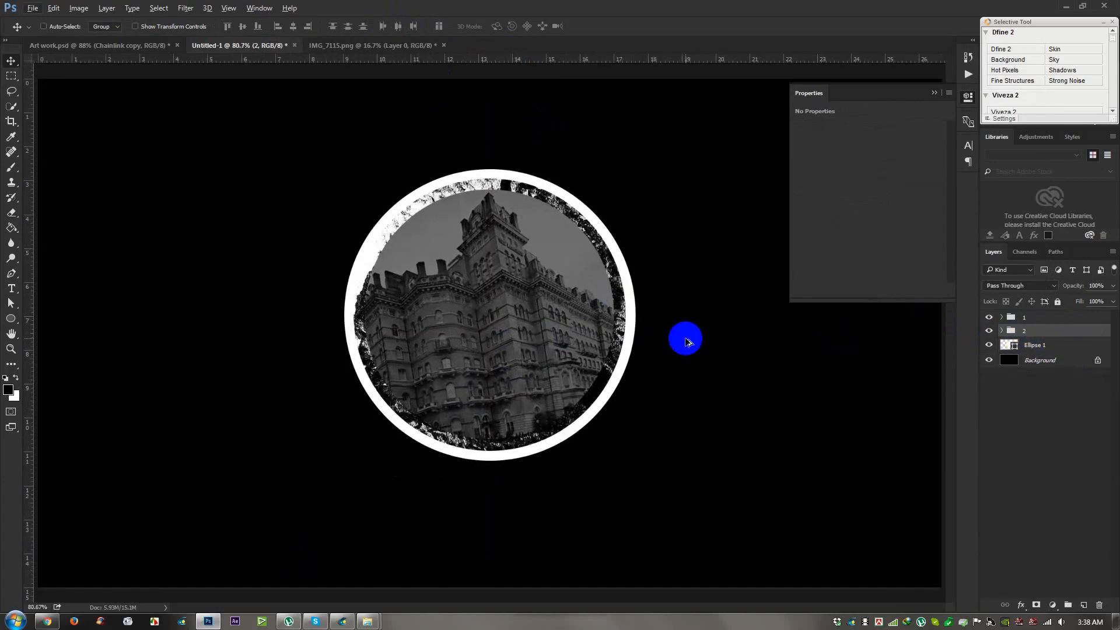
{"action": "left_click", "coordinate": [160, 44]}
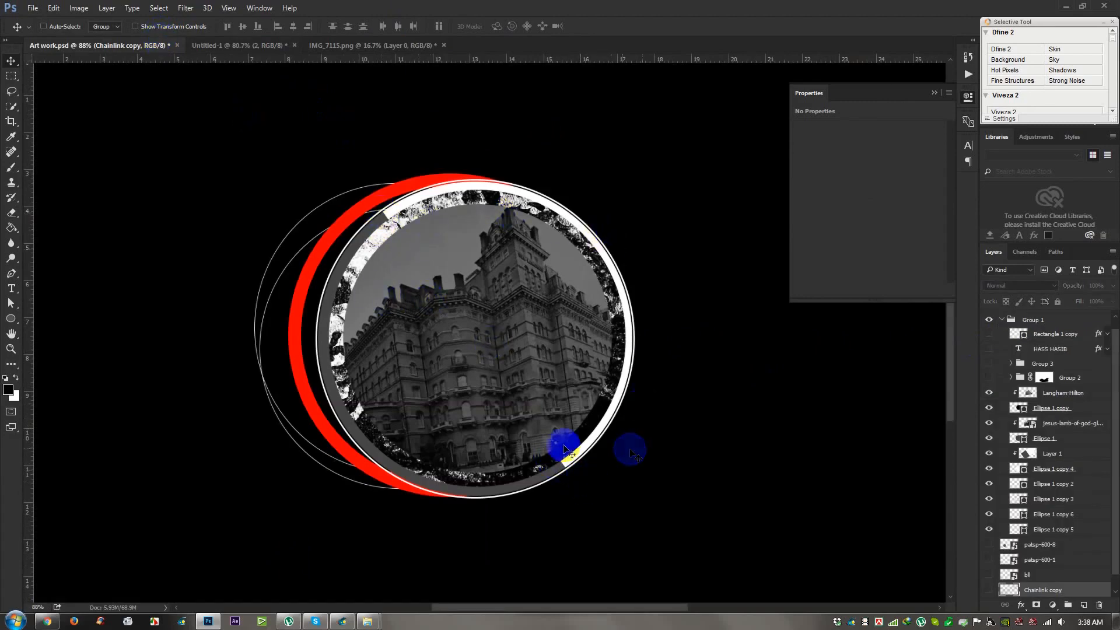
{"action": "left_click", "coordinate": [315, 46]}
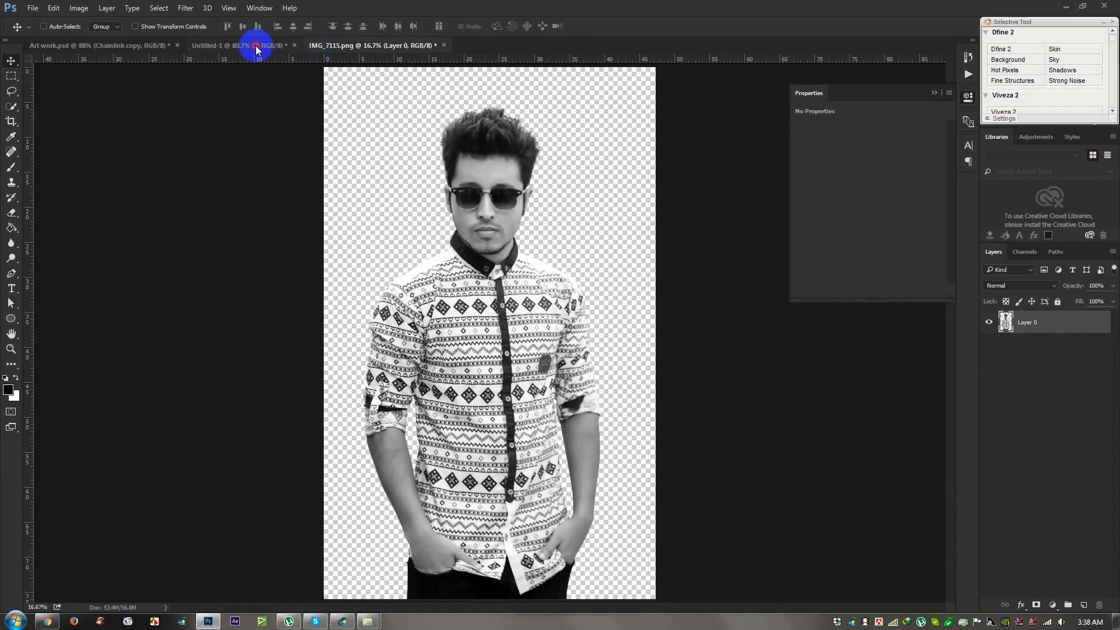
{"action": "left_click", "coordinate": [256, 45]}
{"action": "left_click", "coordinate": [1027, 345]}
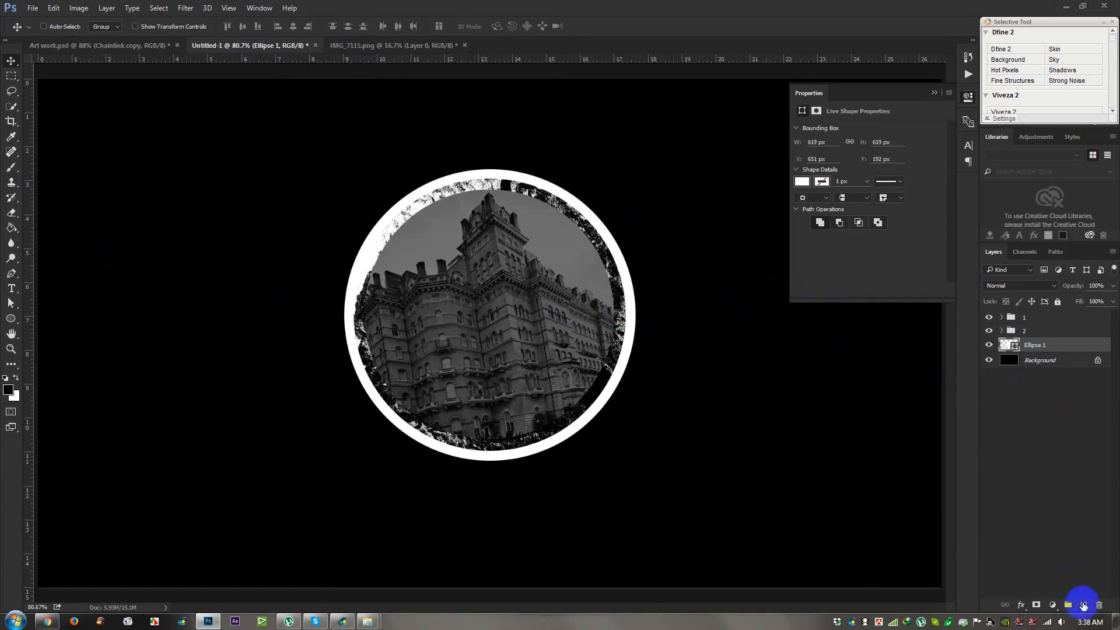
{"action": "left_click", "coordinate": [1083, 605]}
{"action": "right_click", "coordinate": [1048, 349]}
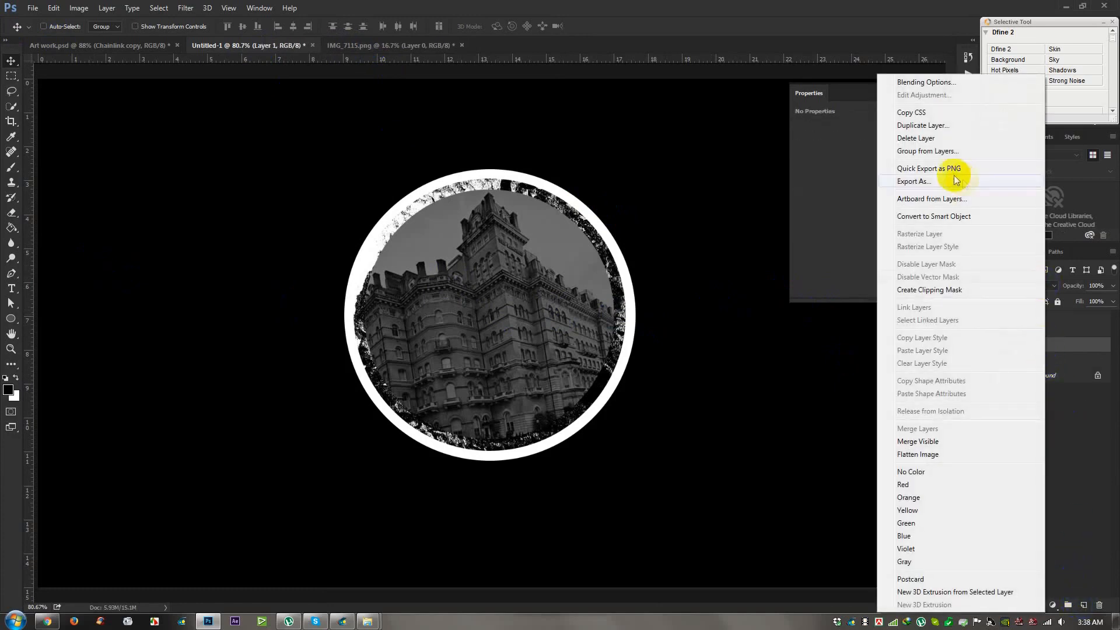
{"action": "left_click", "coordinate": [928, 290]}
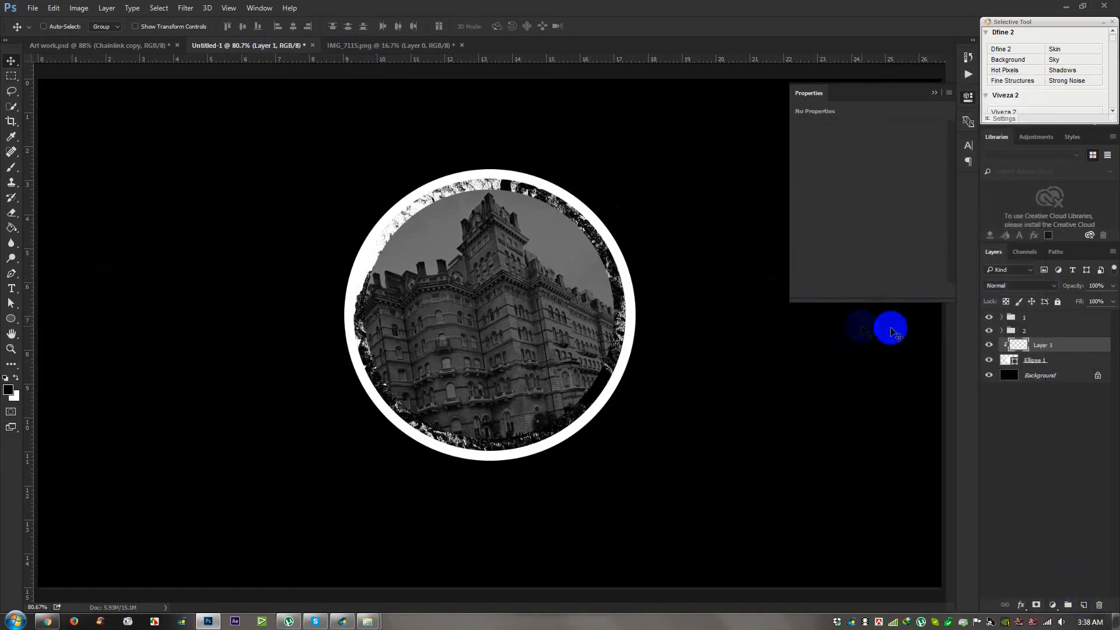
Step: Draw a four-sided polygonal lasso selection over the lower-left half of the badge, with its long edge running diagonally through the centre
{"action": "left_click_drag", "start_coordinate": [12, 89], "coordinate": [68, 108]}
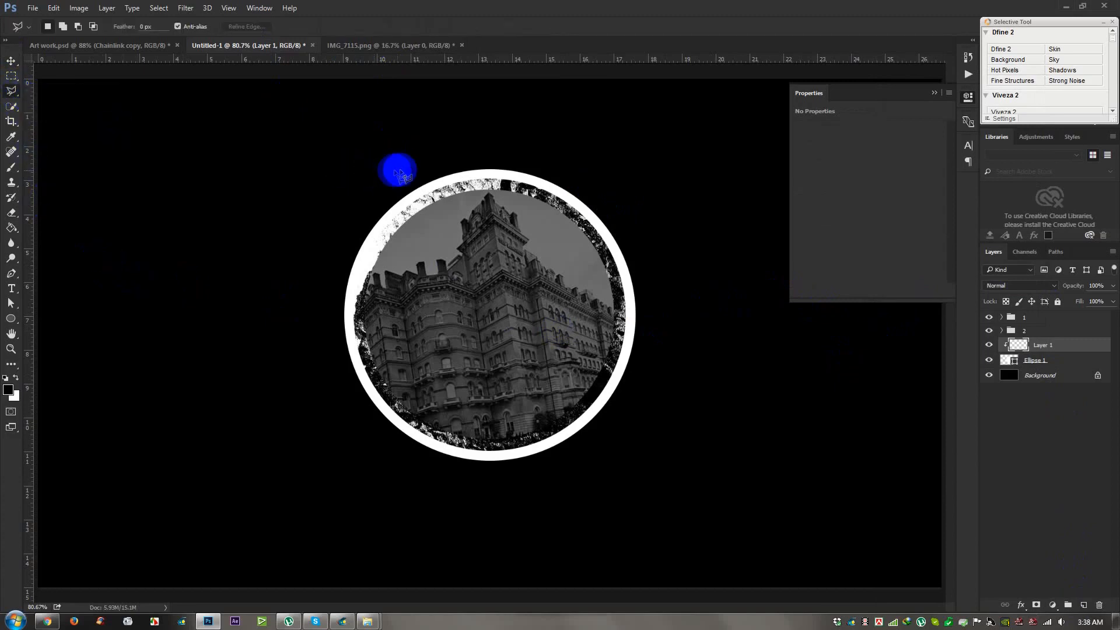
{"action": "left_click", "coordinate": [392, 152]}
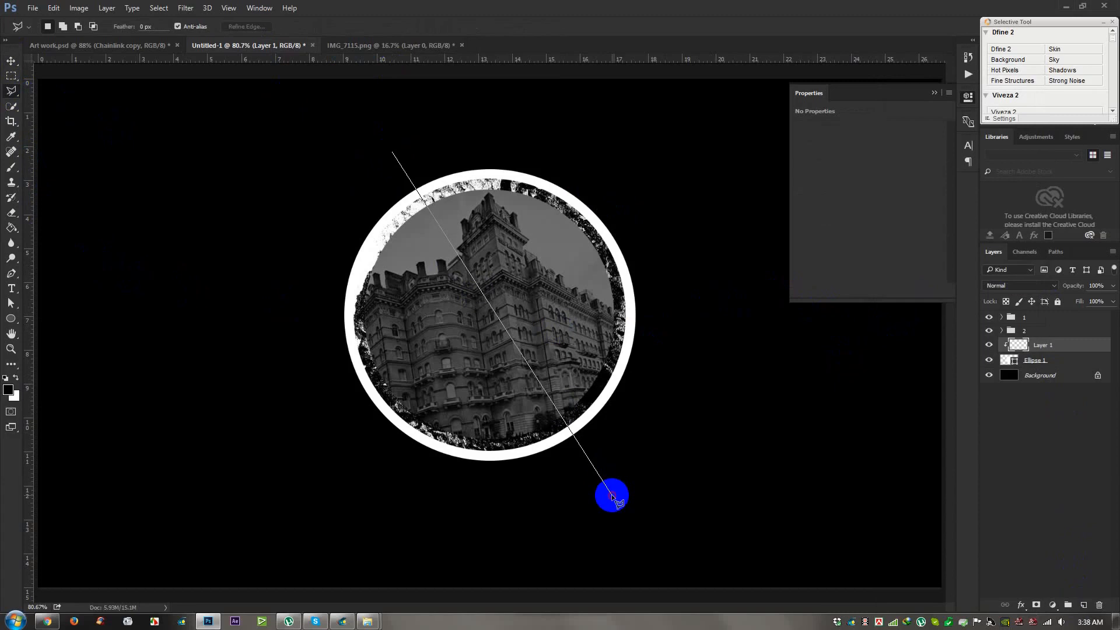
{"action": "left_click", "coordinate": [611, 496]}
{"action": "left_click", "coordinate": [326, 540]}
{"action": "left_click", "coordinate": [170, 272]}
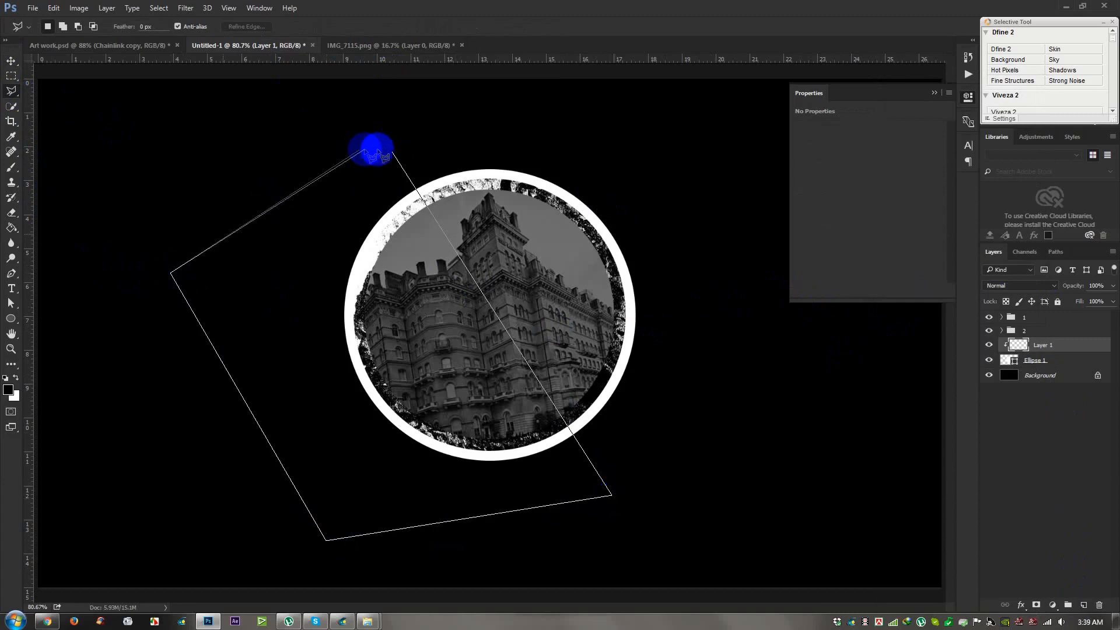
{"action": "left_click", "coordinate": [392, 152]}
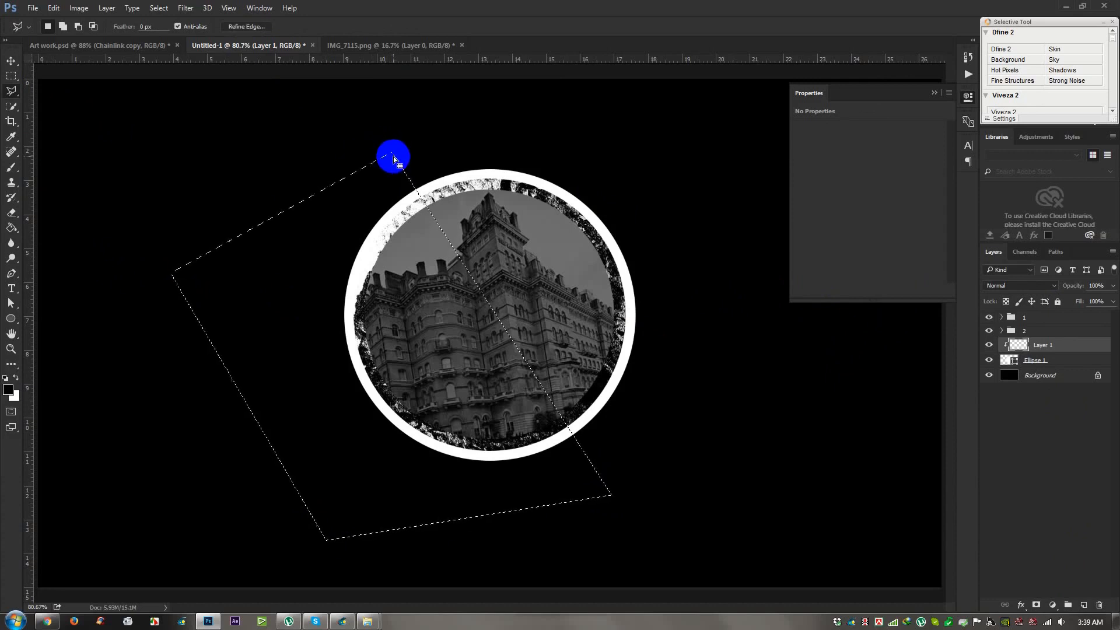
Step: Fill the selection with black on Layer 1, deselect, and set the layer's opacity to 72%
{"action": "right_click", "coordinate": [13, 213]}
{"action": "right_click", "coordinate": [13, 227]}
{"action": "left_click", "coordinate": [55, 240]}
{"action": "left_click", "coordinate": [280, 292]}
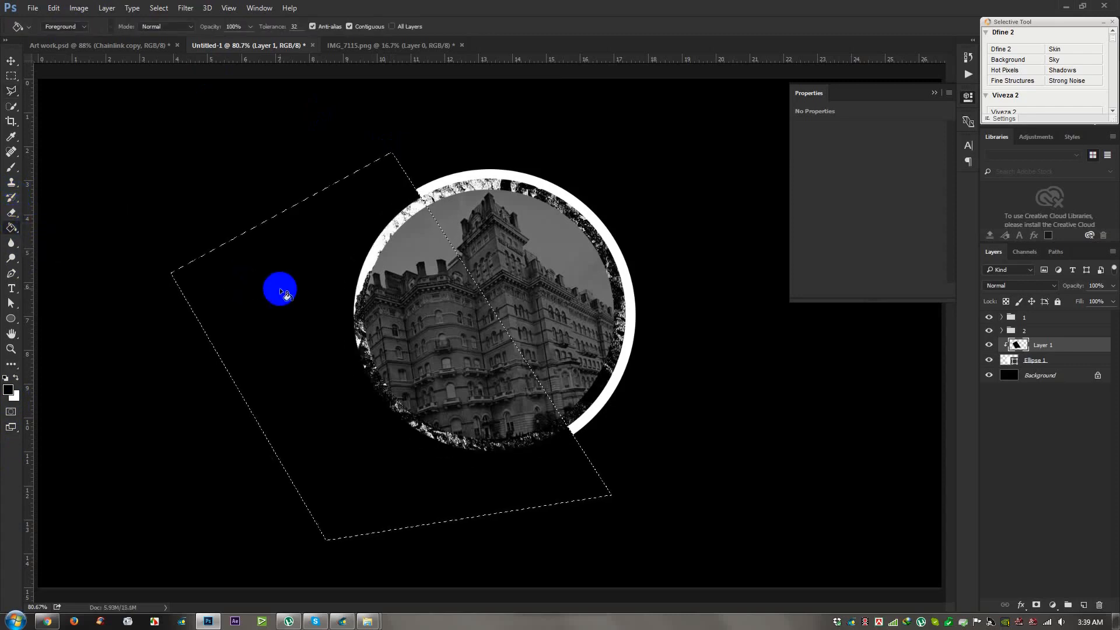
{"action": "key", "text": "ctrl+d"}
{"action": "left_click", "coordinate": [11, 60]}
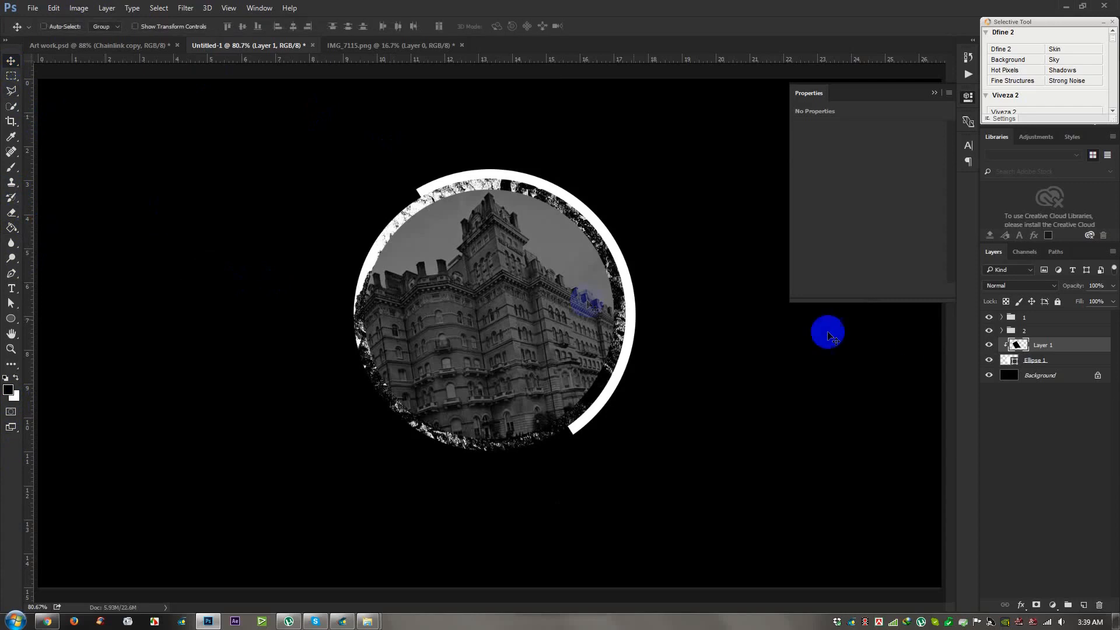
{"action": "left_click_drag", "start_coordinate": [1073, 286], "coordinate": [1066, 286]}
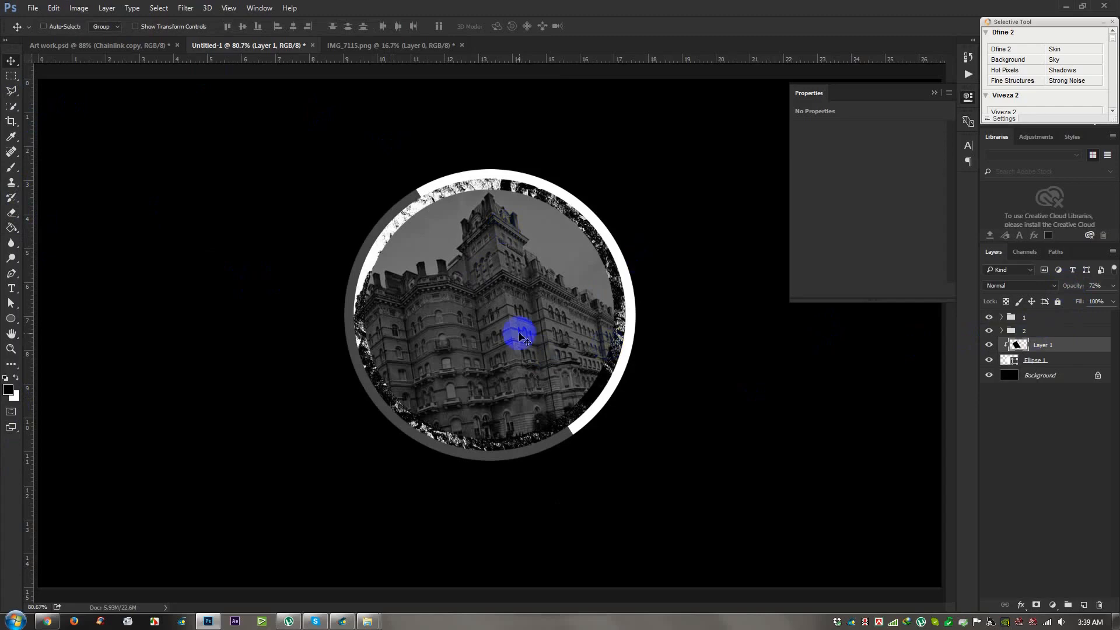
Step: Duplicate the Ellipse 1 circle and scale the lower of the two from its centre to about 101%, 626 px wide
{"action": "left_click", "coordinate": [140, 47]}
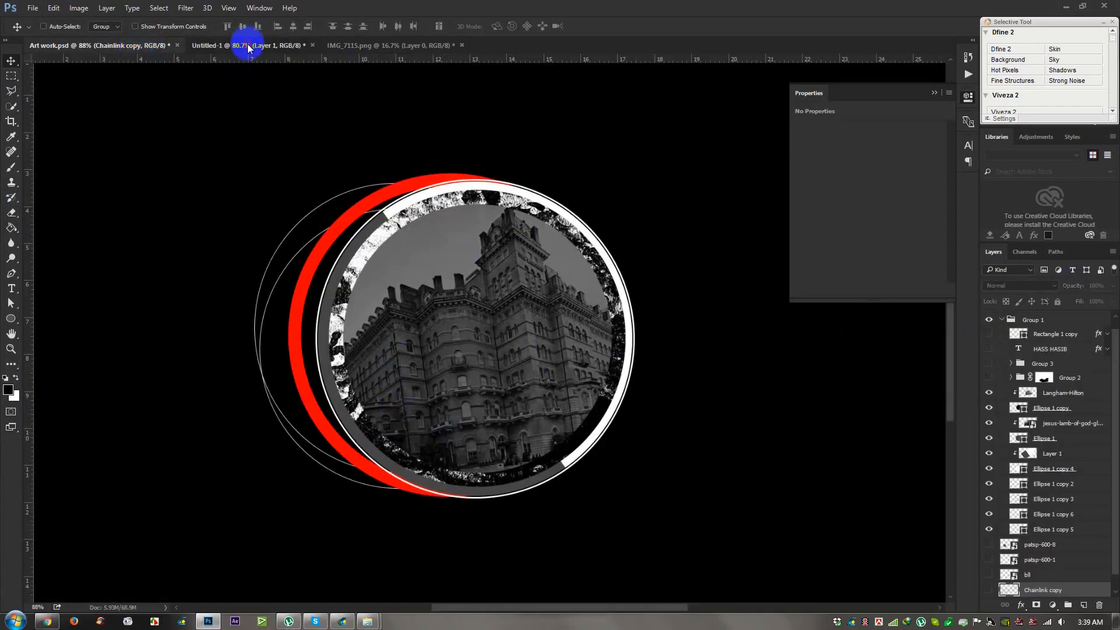
{"action": "left_click", "coordinate": [248, 47]}
{"action": "left_click", "coordinate": [1056, 362]}
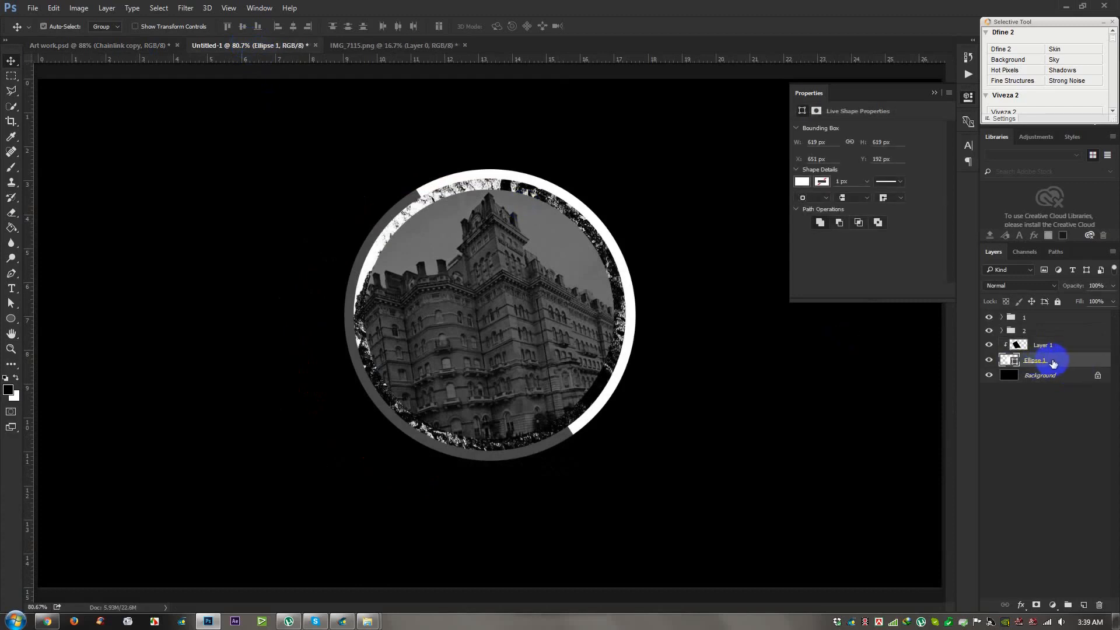
{"action": "left_click_drag", "start_coordinate": [1054, 363], "coordinate": [1043, 379]}
{"action": "key", "text": "ctrl+plus"}
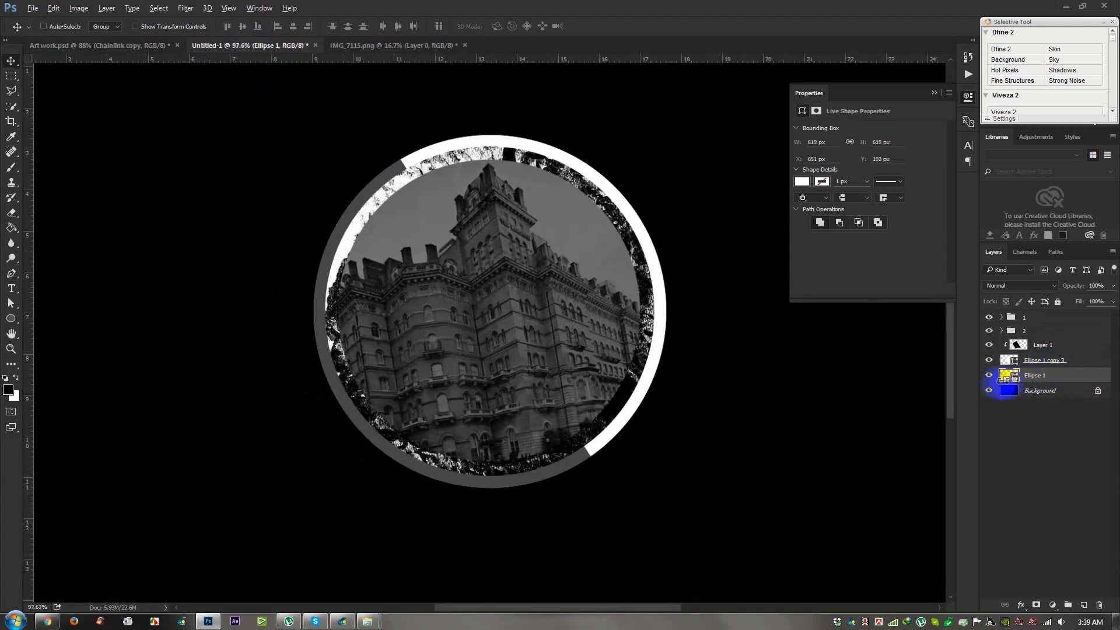
{"action": "key", "text": "ctrl+plus"}
{"action": "key", "text": "ctrl+t"}
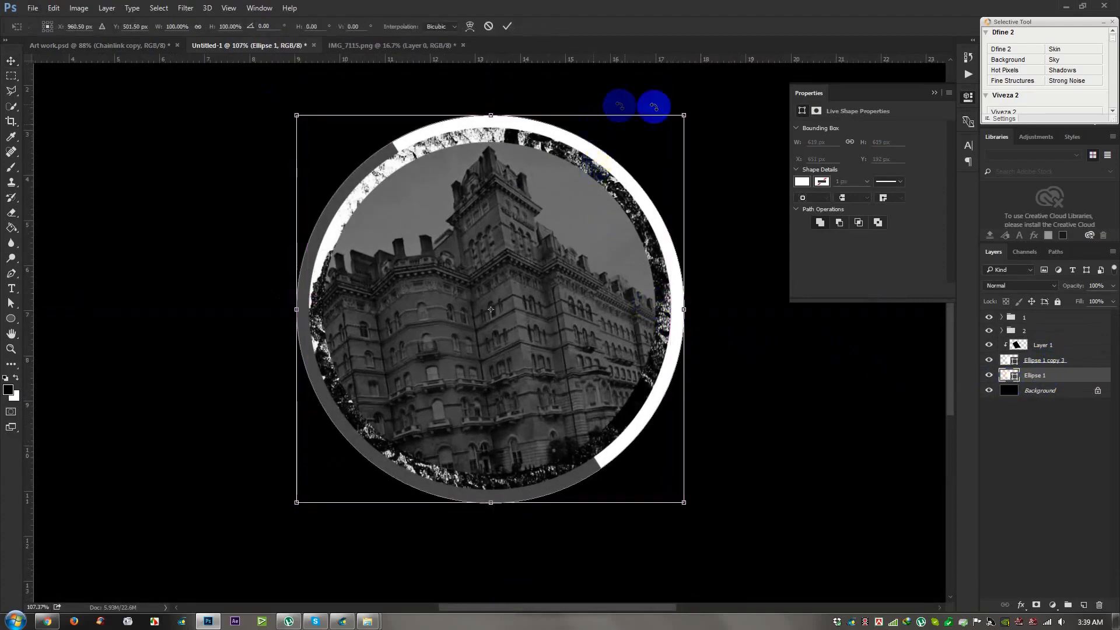
{"action": "left_click_drag", "start_coordinate": [689, 116], "coordinate": [691, 113]}
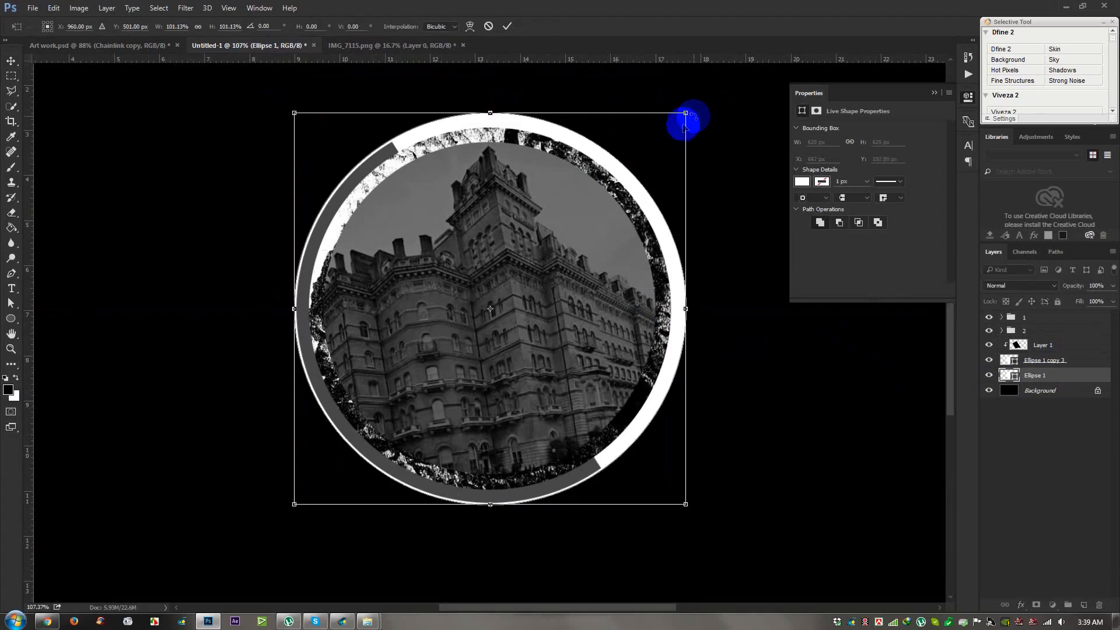
{"action": "double_click", "coordinate": [320, 248]}
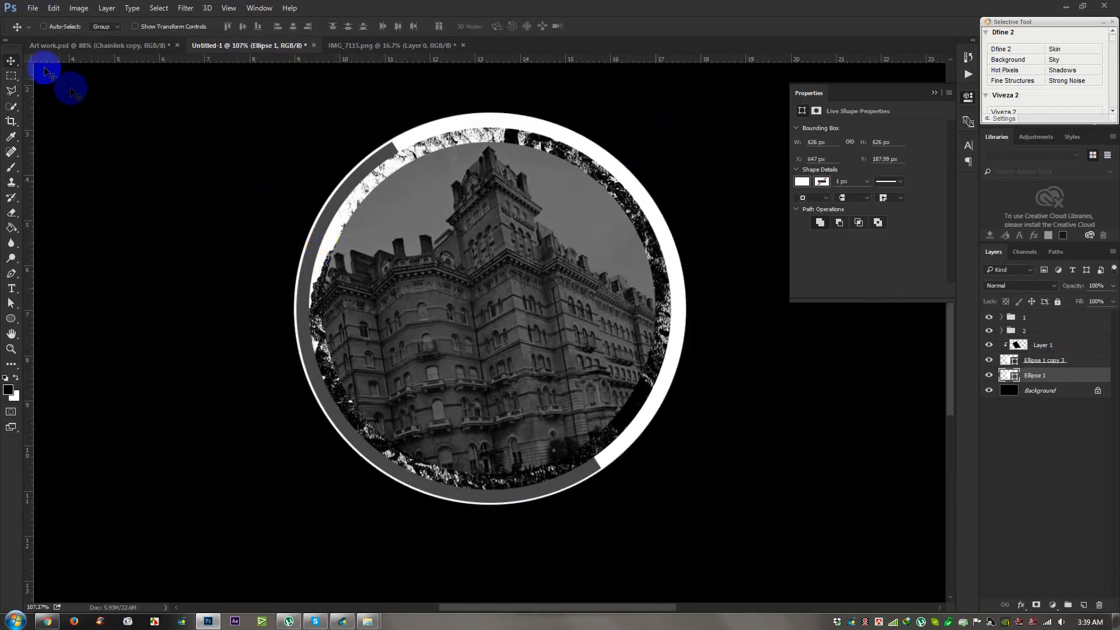
Step: Turn Ellipse 1 into an outline with no fill and a 2 px white stroke
{"action": "left_click", "coordinate": [11, 320]}
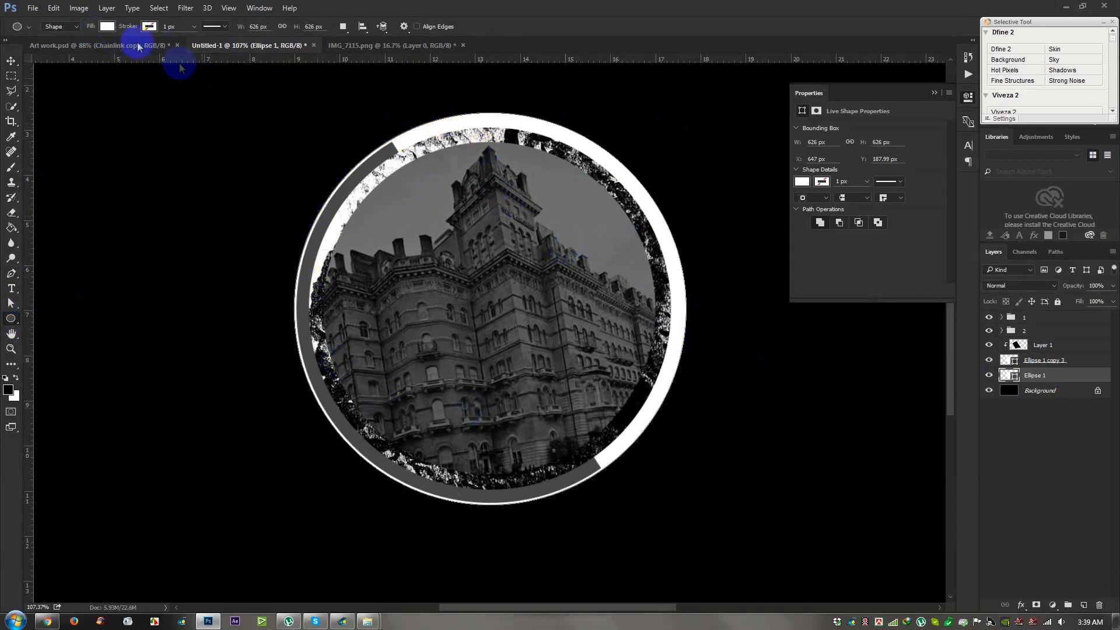
{"action": "left_click", "coordinate": [108, 26]}
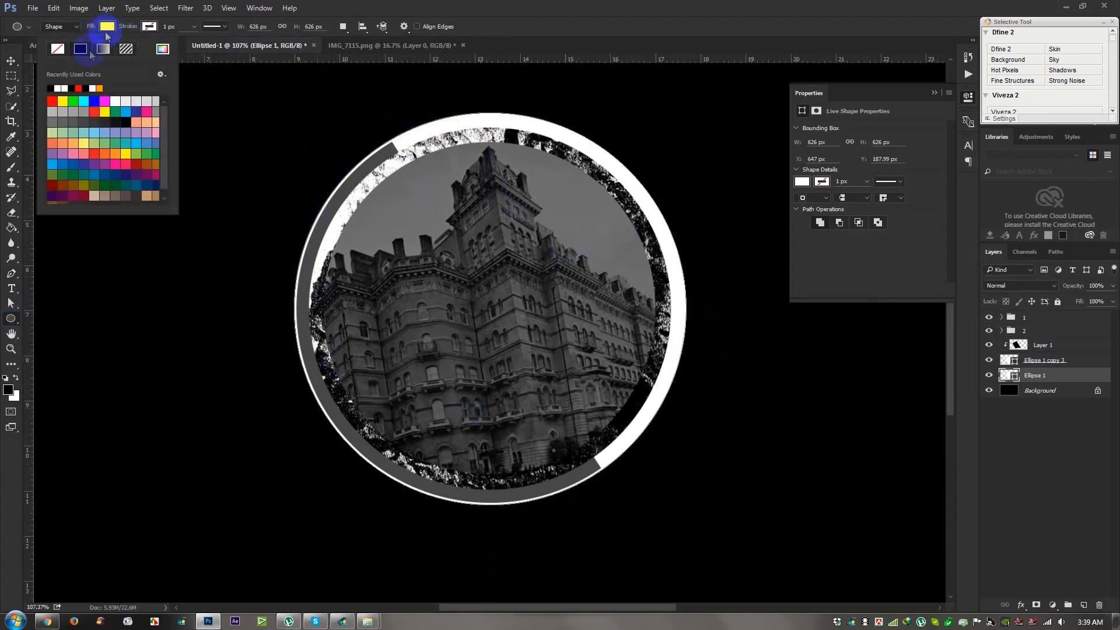
{"action": "left_click", "coordinate": [57, 50]}
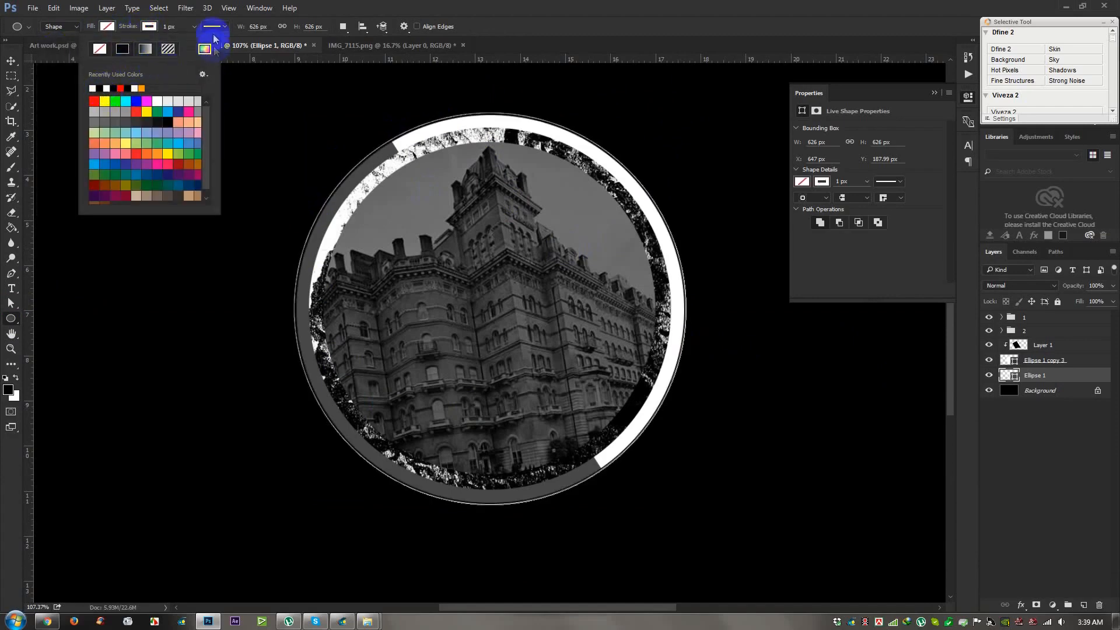
{"action": "left_click", "coordinate": [129, 27]}
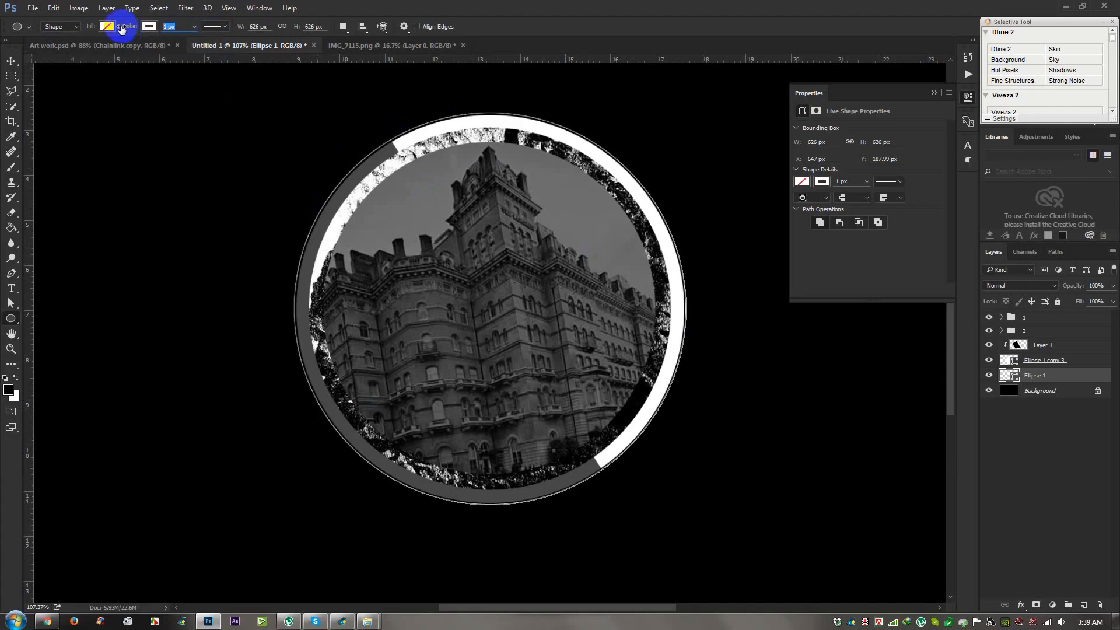
{"action": "key", "text": "Return"}
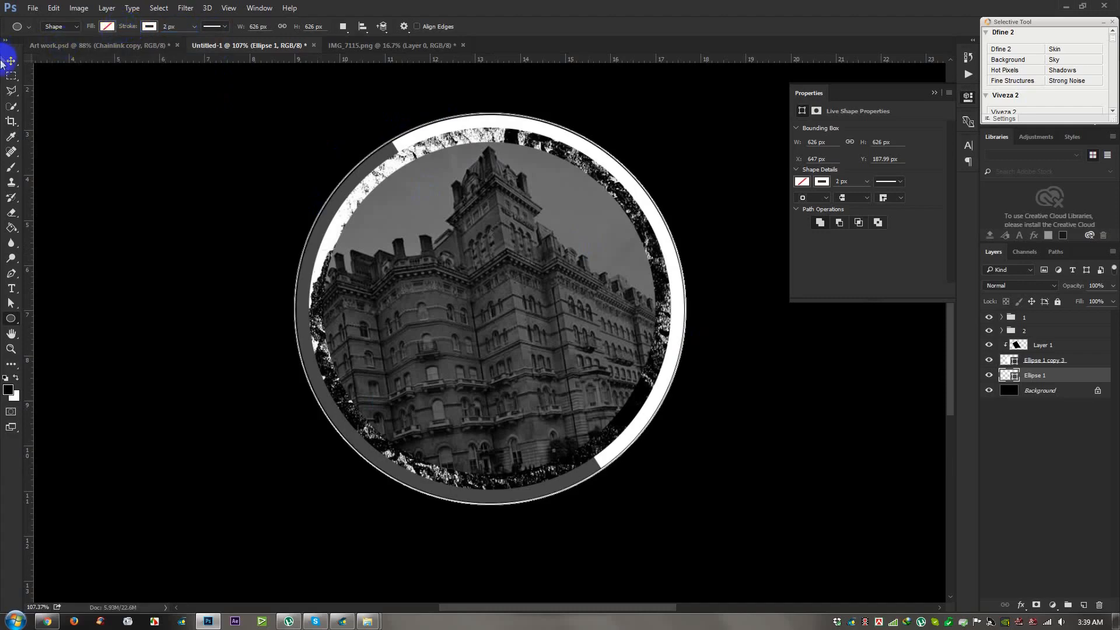
Step: Enlarge the outlined Ellipse 1 circle from its centre to 634 × 634 px, leaving a thin gap around the ring
{"action": "left_click", "coordinate": [11, 62]}
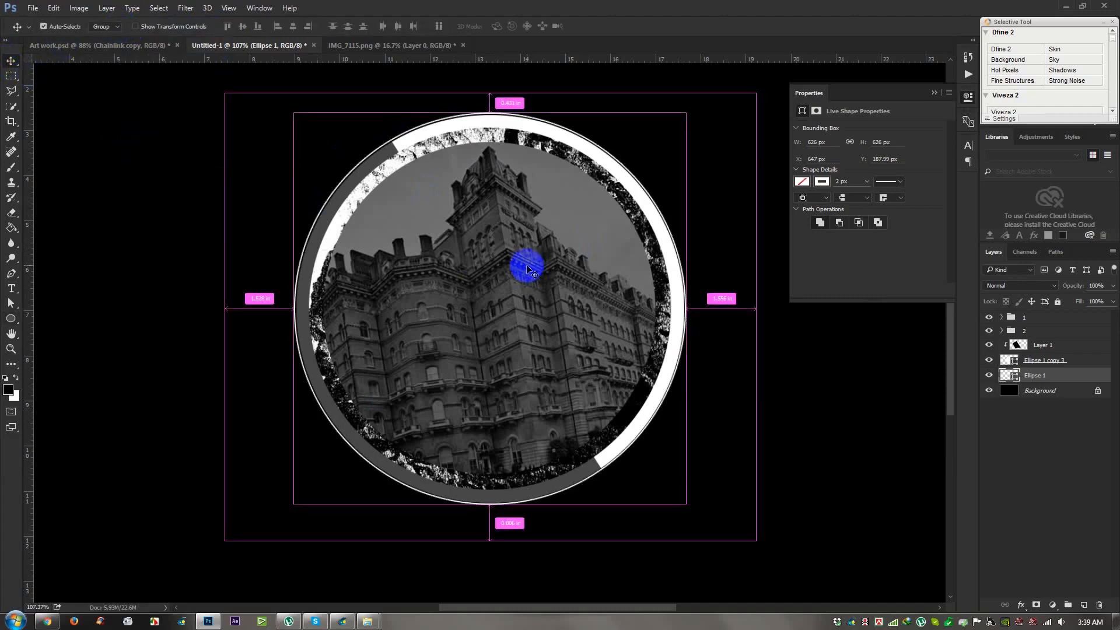
{"action": "key", "text": "ctrl+t"}
{"action": "left_click_drag", "start_coordinate": [686, 112], "coordinate": [688, 111]}
{"action": "key", "text": "Return"}
{"action": "key", "text": "ctrl+0"}
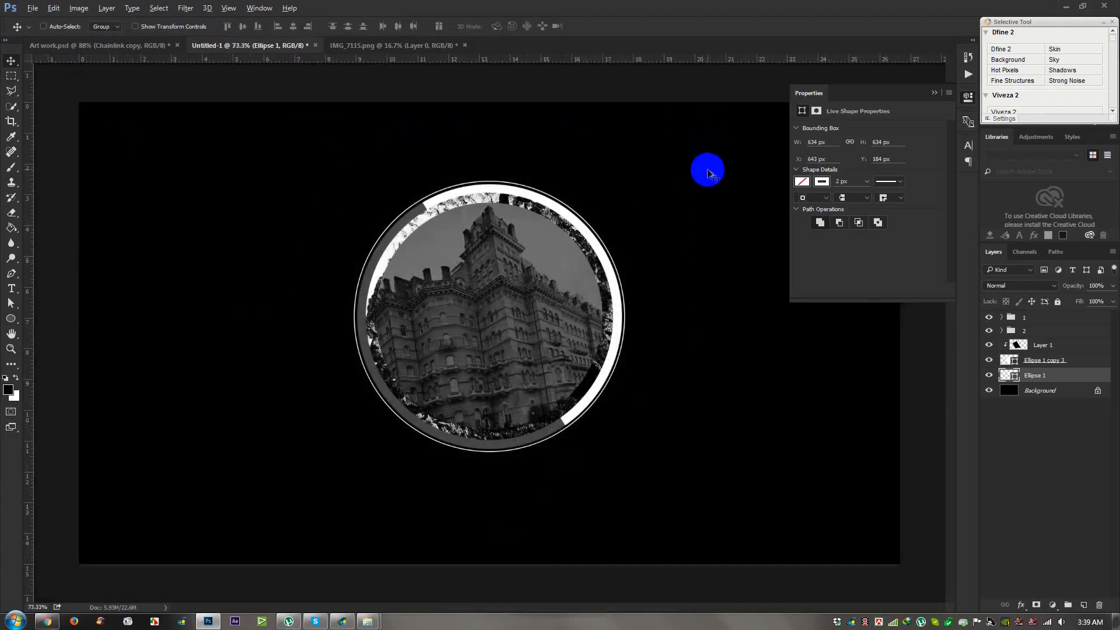
{"action": "scroll", "coordinate": [665, 245], "scroll_direction": "up", "scroll_amount": 3}
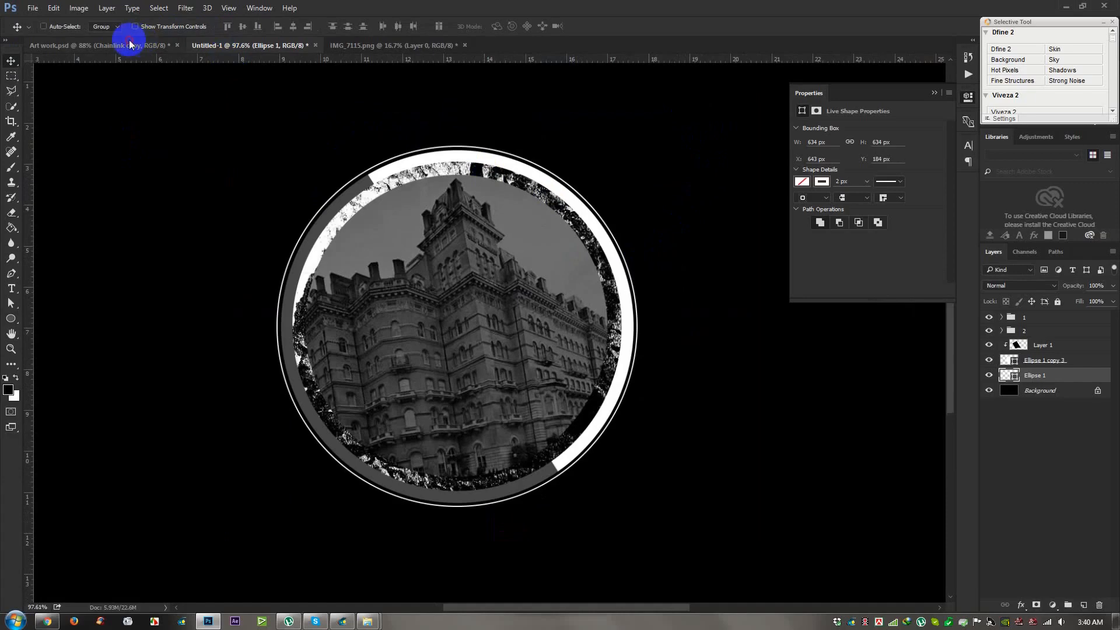
Step: Duplicate the outlined Ellipse 1 circle and move the copy left to about X 433 px, Y 198 px
{"action": "left_click", "coordinate": [127, 44]}
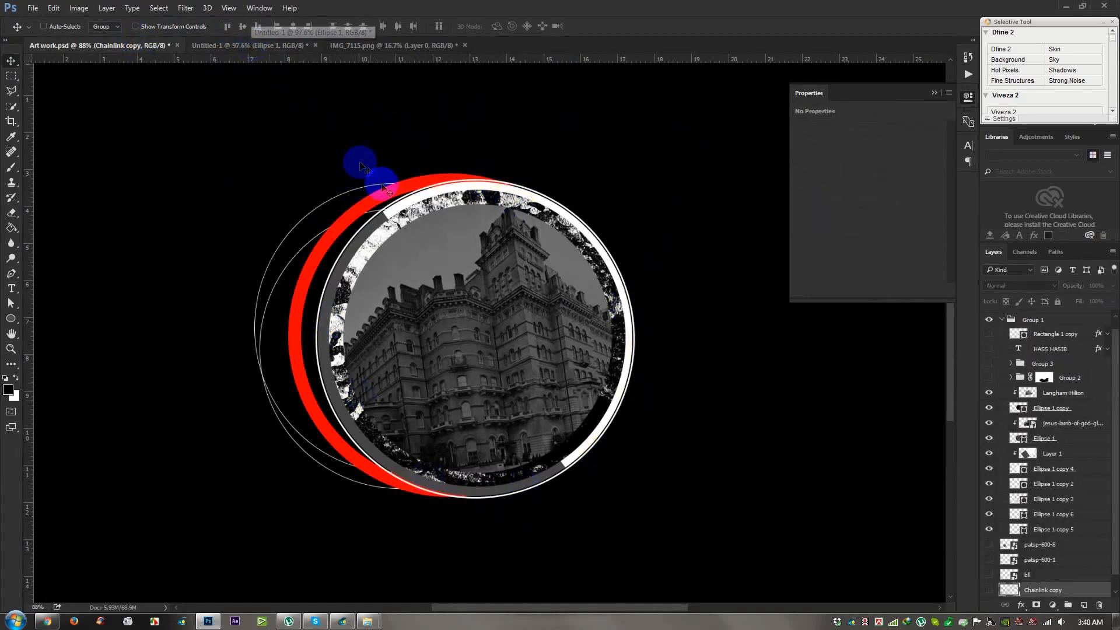
{"action": "left_click", "coordinate": [257, 43]}
{"action": "scroll", "coordinate": [418, 296], "scroll_direction": "up", "scroll_amount": 1}
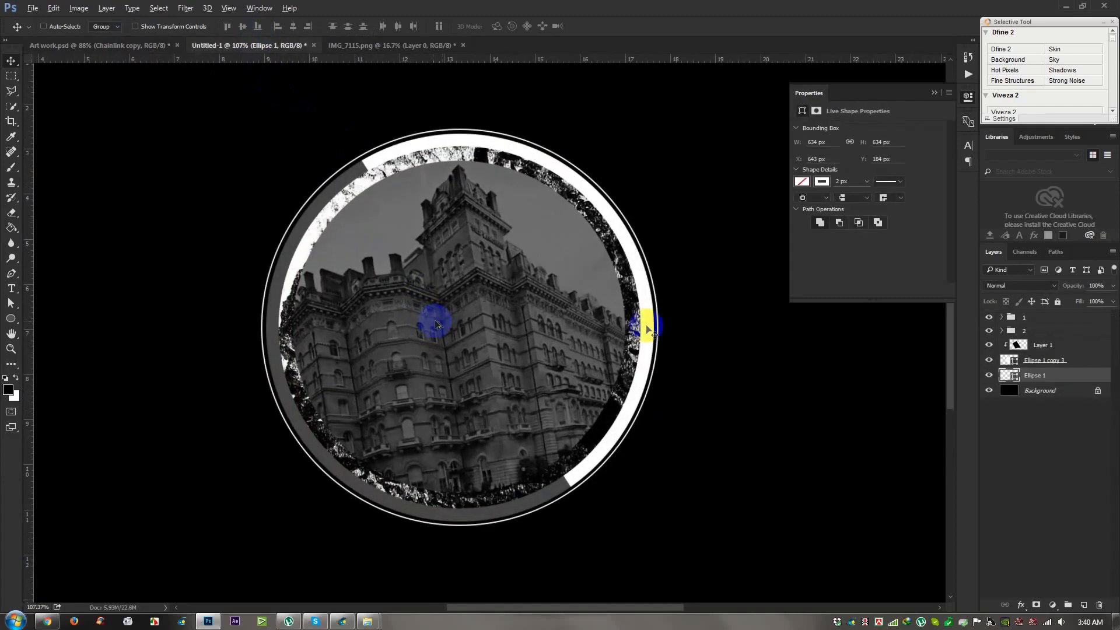
{"action": "right_click", "coordinate": [1051, 380]}
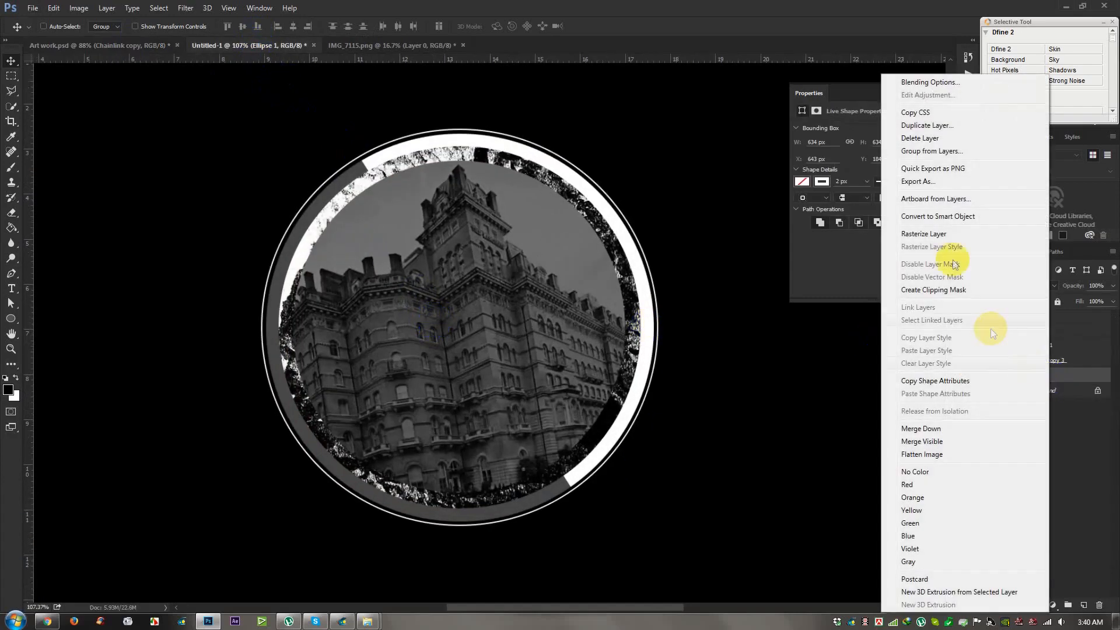
{"action": "left_click", "coordinate": [925, 125]}
{"action": "left_click", "coordinate": [657, 189]}
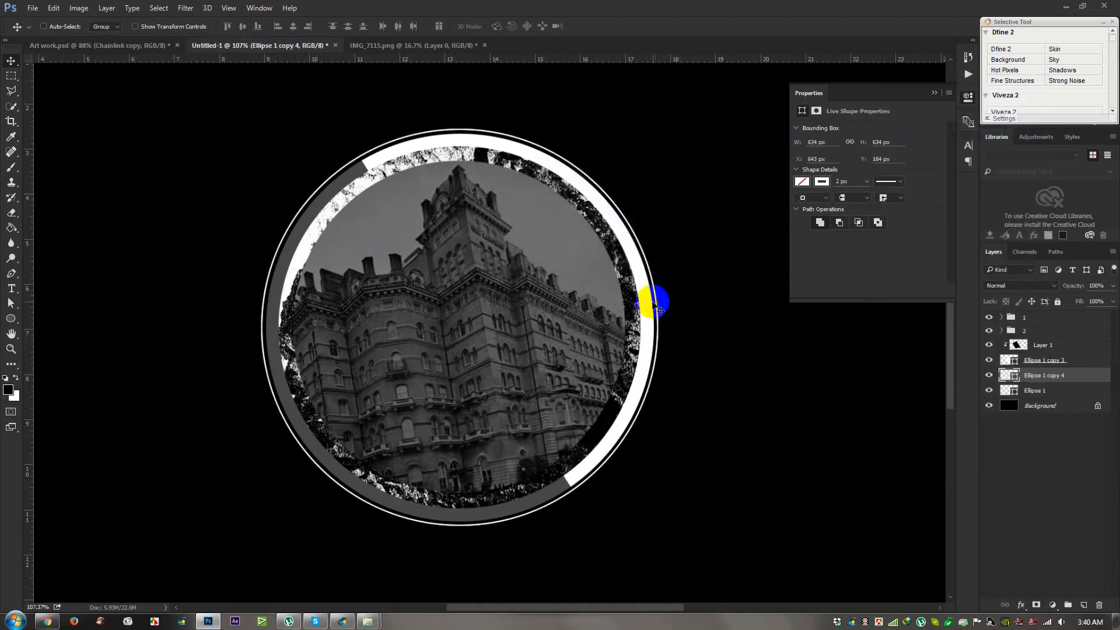
{"action": "left_click_drag", "start_coordinate": [656, 304], "coordinate": [534, 311]}
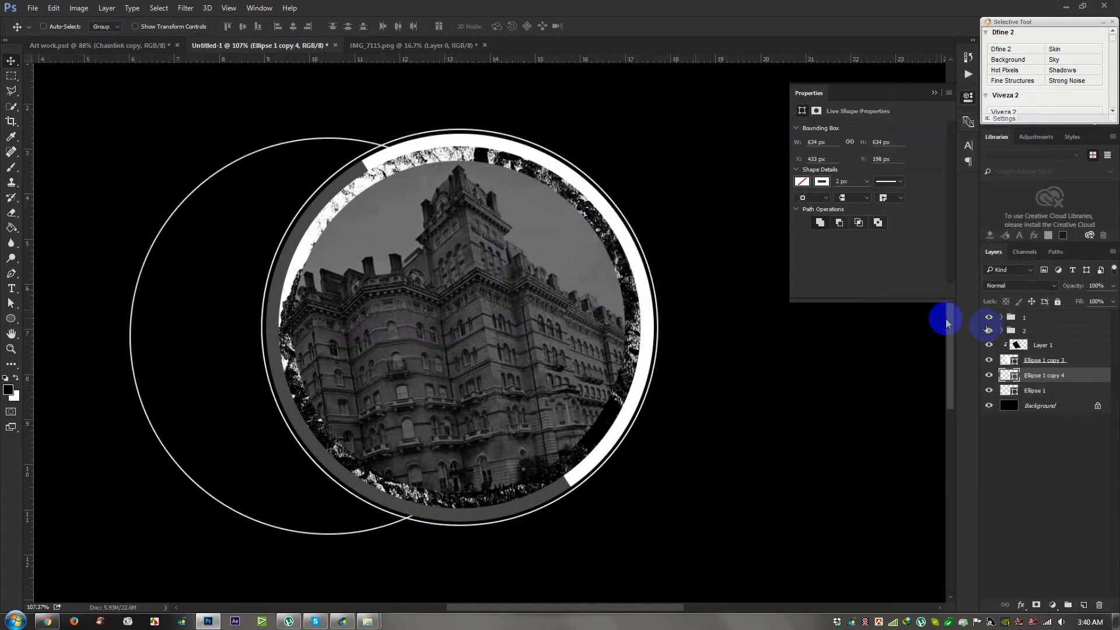
Step: Give the offset Ellipse 1 copy 4 circle a red stroke 20 px wide
{"action": "left_click", "coordinate": [11, 322]}
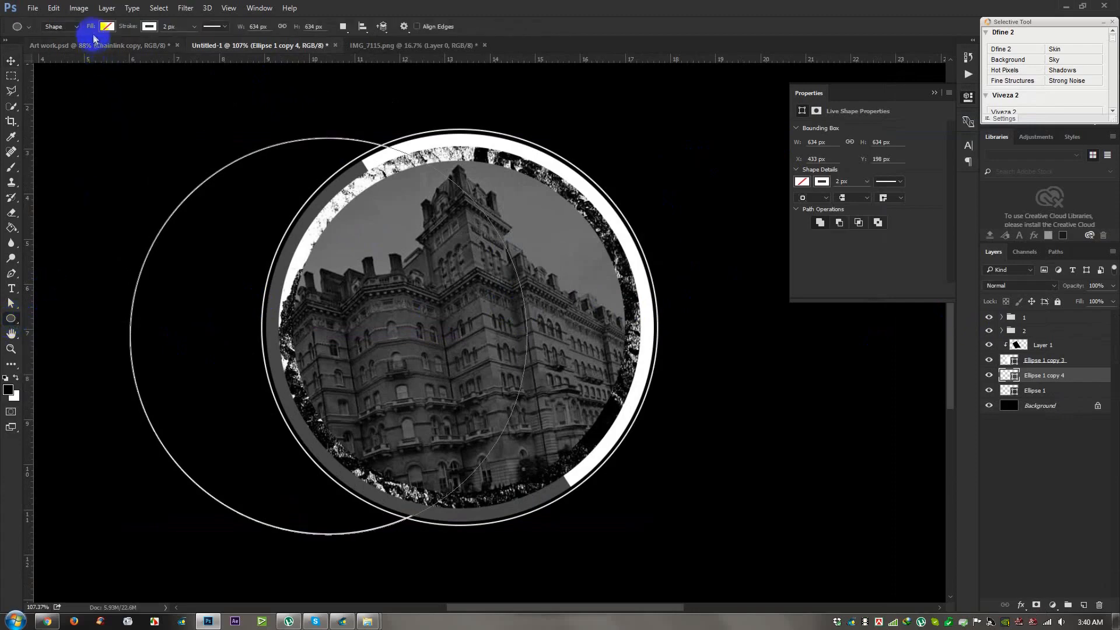
{"action": "left_click", "coordinate": [155, 27]}
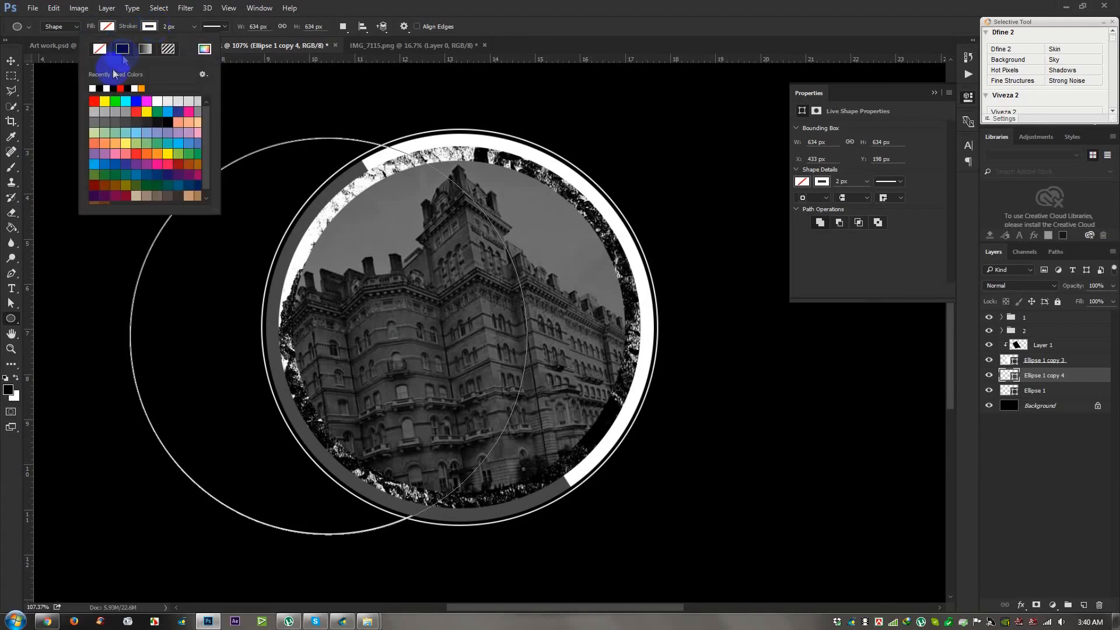
{"action": "left_click", "coordinate": [94, 101]}
{"action": "left_click", "coordinate": [183, 25]}
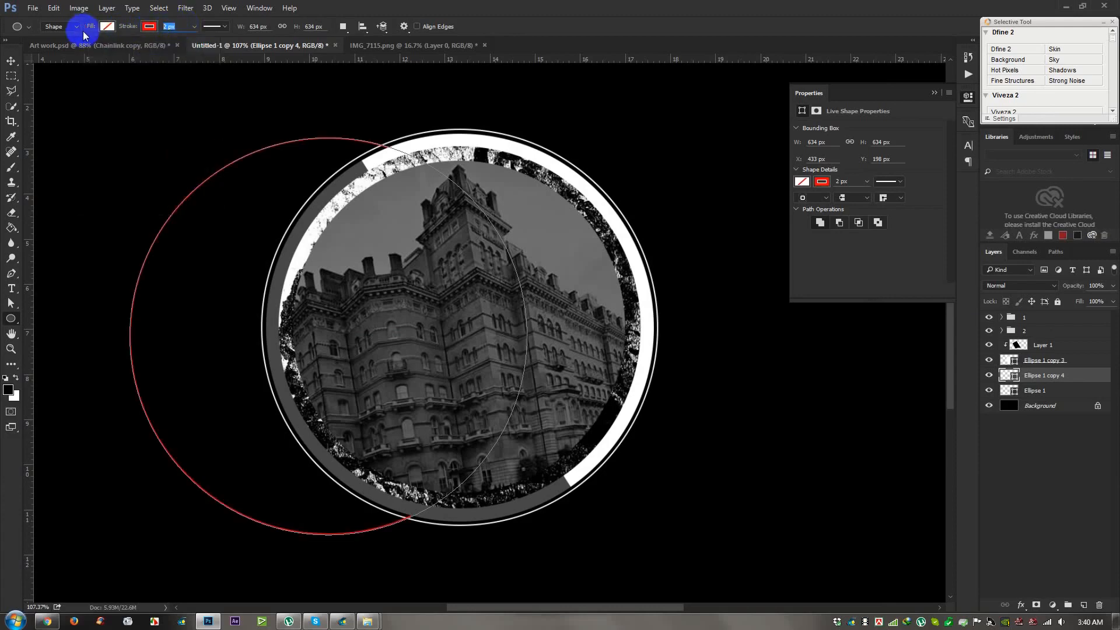
{"action": "key", "text": "Return"}
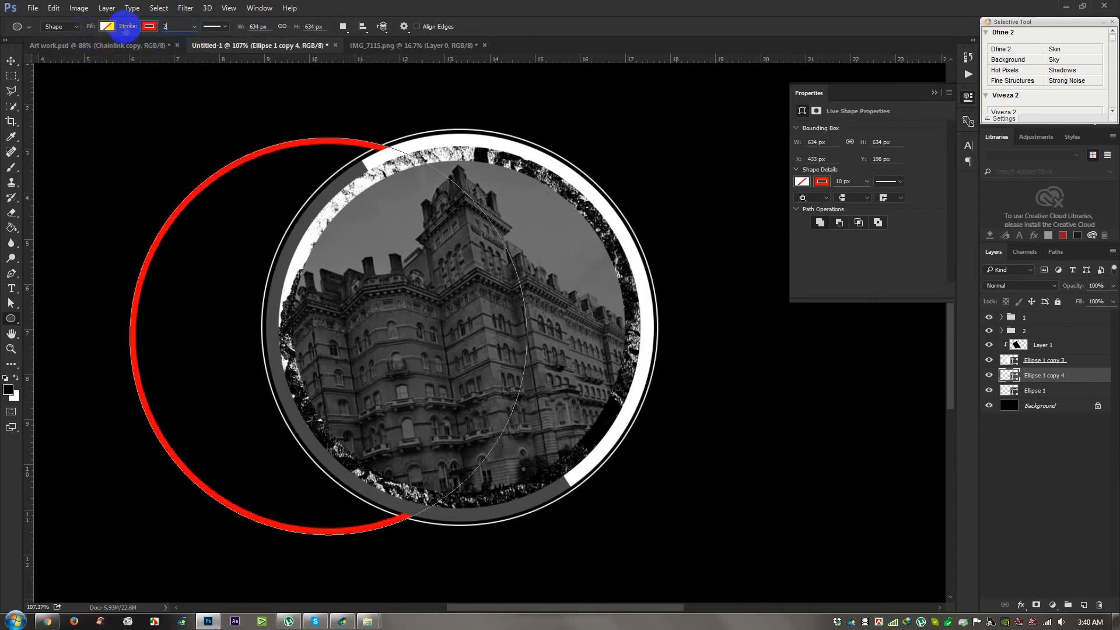
{"action": "key", "text": "Return"}
Step: Move the red ring right so it overlaps the badge, and place its layer below Ellipse 1
{"action": "left_click", "coordinate": [11, 61]}
{"action": "left_click_drag", "start_coordinate": [405, 259], "coordinate": [475, 258]}
{"action": "left_click", "coordinate": [1061, 391]}
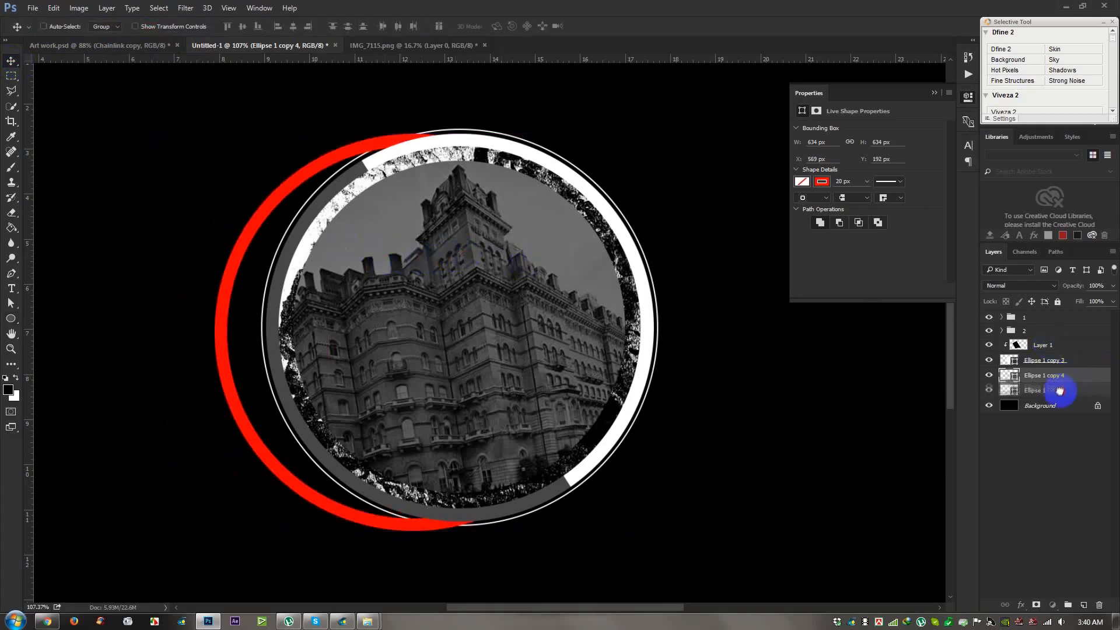
{"action": "left_click_drag", "start_coordinate": [1059, 394], "coordinate": [1061, 392]}
{"action": "left_click_drag", "start_coordinate": [713, 345], "coordinate": [718, 333]}
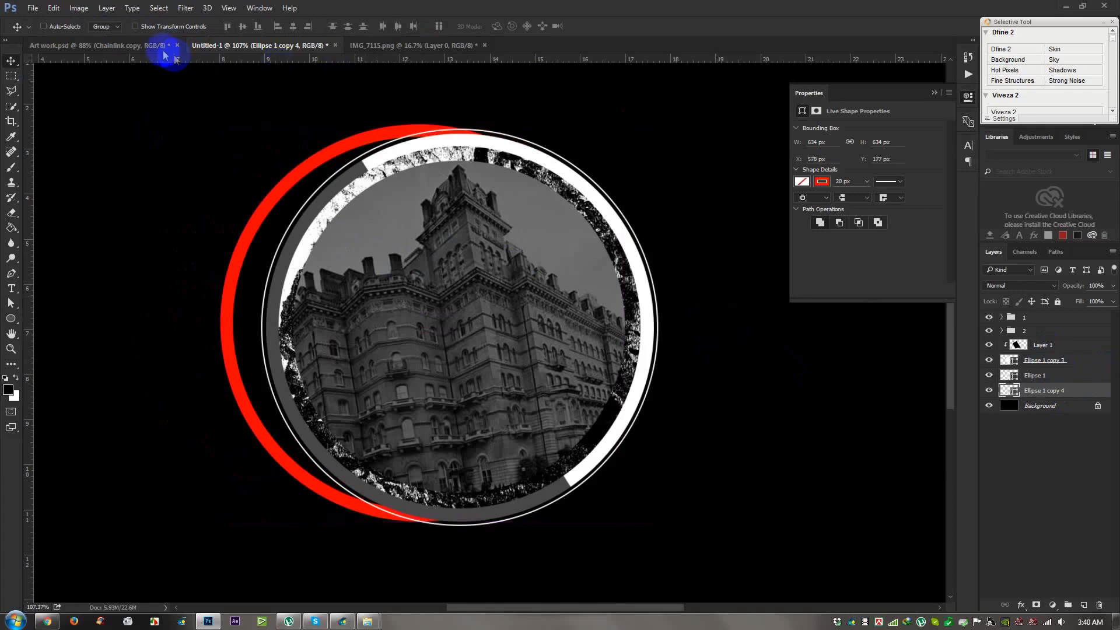
Step: Compare with Art work.psd and nudge the red ring in Untitled-1 to about X 572 px, Y 177 px
{"action": "left_click", "coordinate": [157, 46]}
{"action": "left_click", "coordinate": [268, 45]}
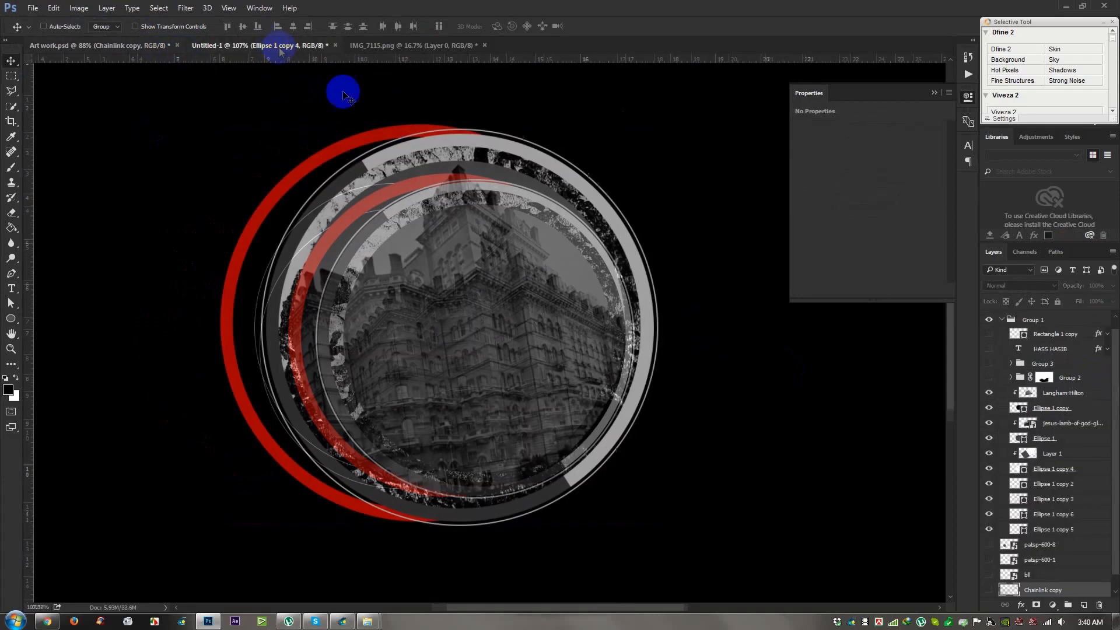
{"action": "left_click_drag", "start_coordinate": [418, 144], "coordinate": [423, 144]}
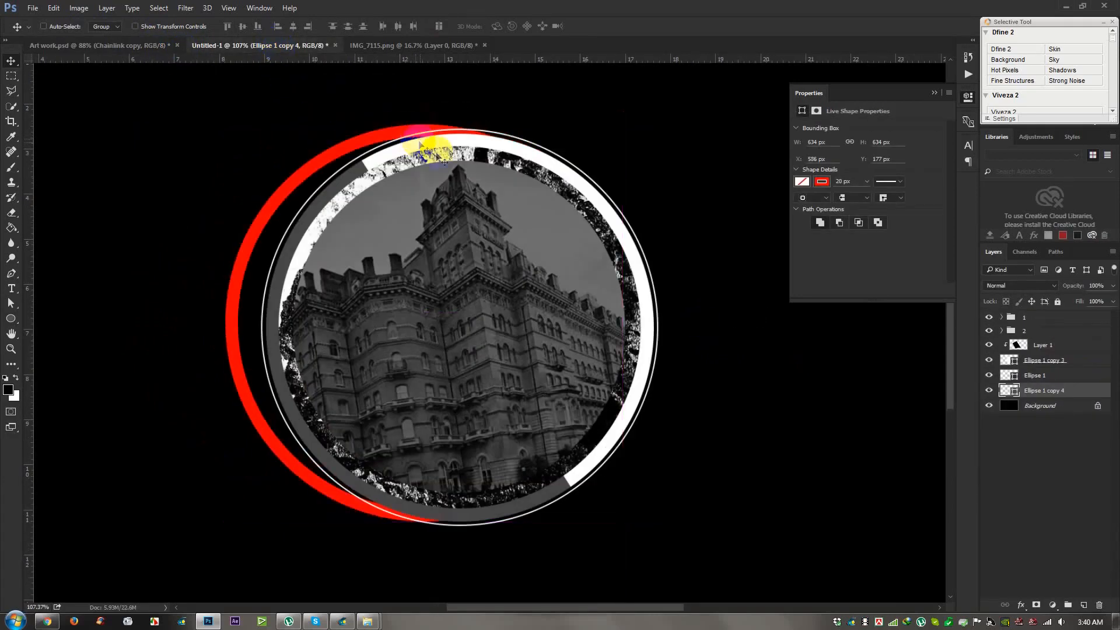
{"action": "left_click_drag", "start_coordinate": [471, 195], "coordinate": [463, 195]}
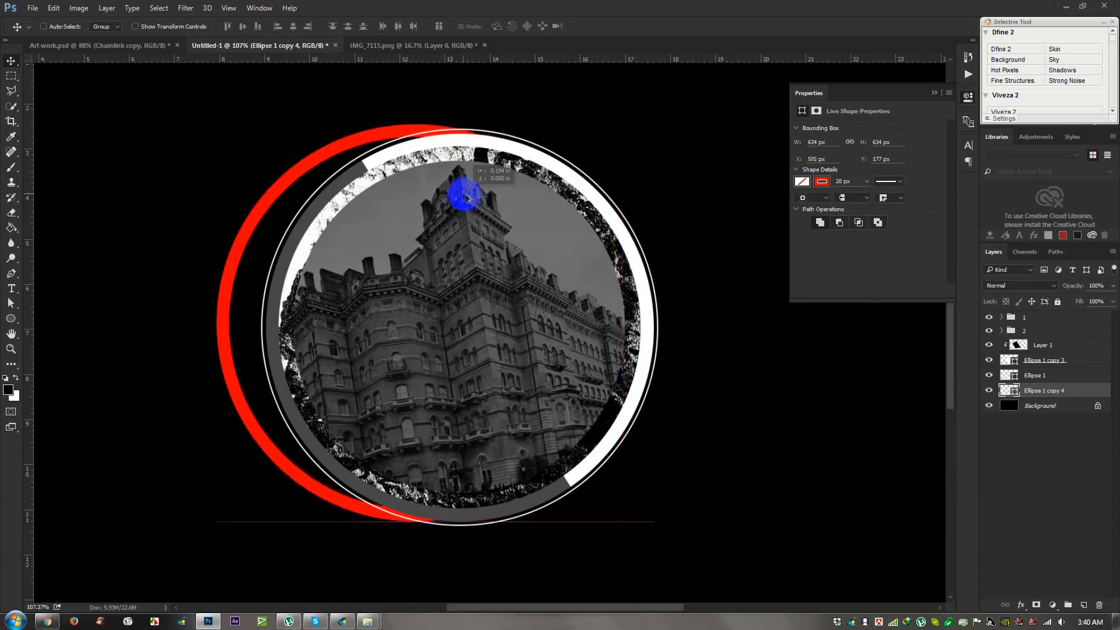
{"action": "scroll", "coordinate": [472, 214], "scroll_direction": "down", "scroll_amount": 6}
{"action": "scroll", "coordinate": [470, 217], "scroll_direction": "up", "scroll_amount": 1}
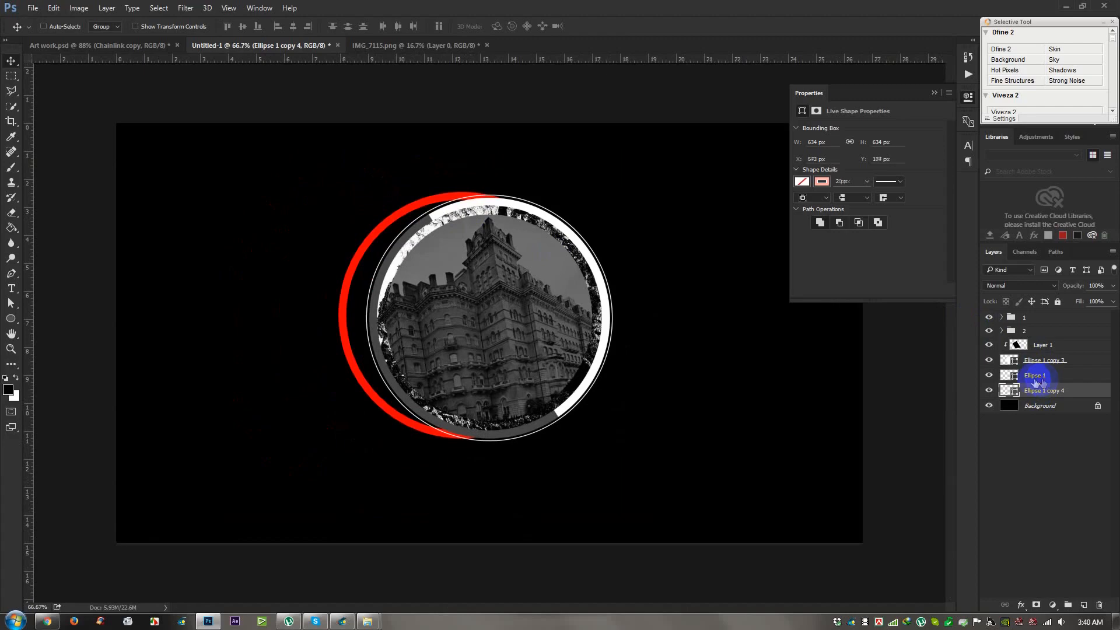
Step: Duplicate Ellipse 1, place the copy below Ellipse 1 copy 4 and move it left to about X 406 px, Y 157 px
{"action": "left_click", "coordinate": [1033, 376]}
{"action": "left_click", "coordinate": [154, 46]}
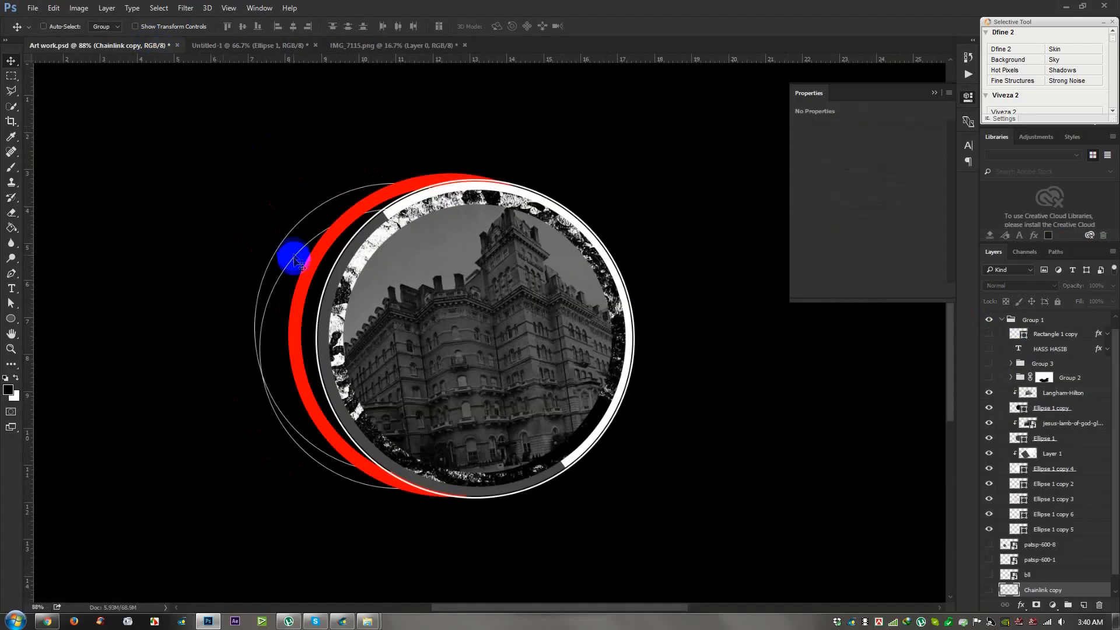
{"action": "left_click", "coordinate": [272, 49]}
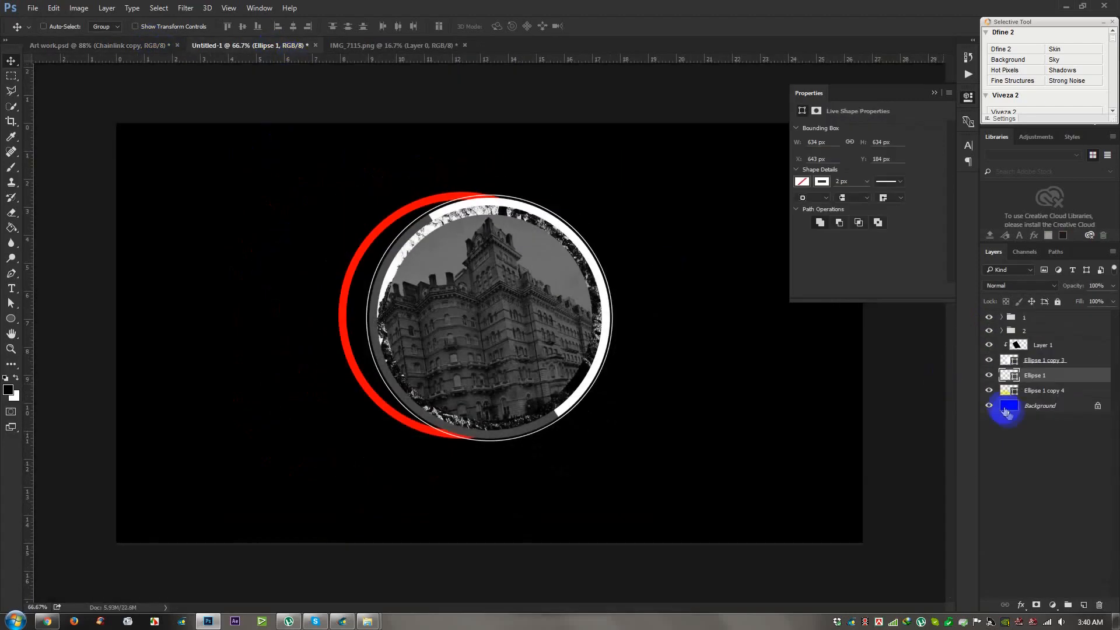
{"action": "right_click", "coordinate": [1044, 378]}
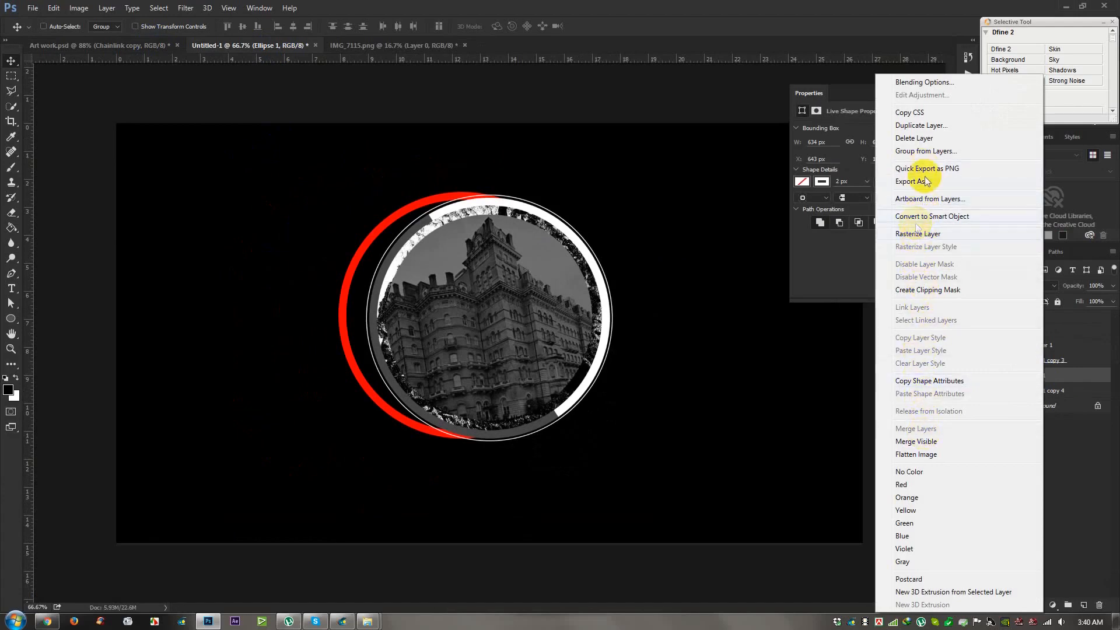
{"action": "left_click", "coordinate": [922, 125]}
{"action": "left_click", "coordinate": [654, 196]}
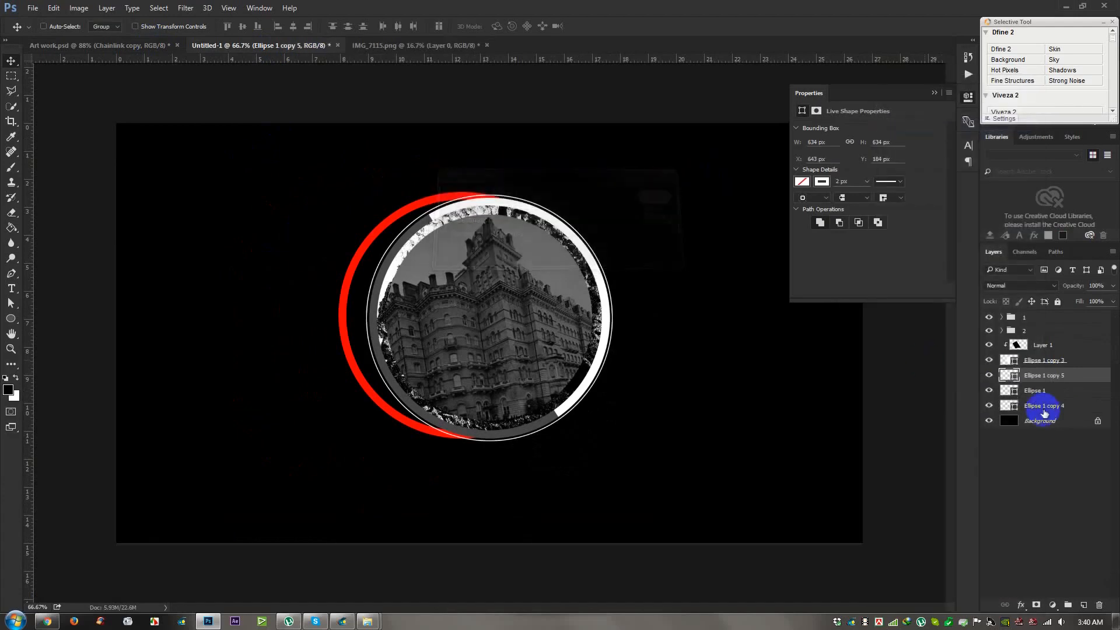
{"action": "left_click_drag", "start_coordinate": [1038, 379], "coordinate": [1032, 413]}
{"action": "left_click_drag", "start_coordinate": [573, 369], "coordinate": [483, 355]}
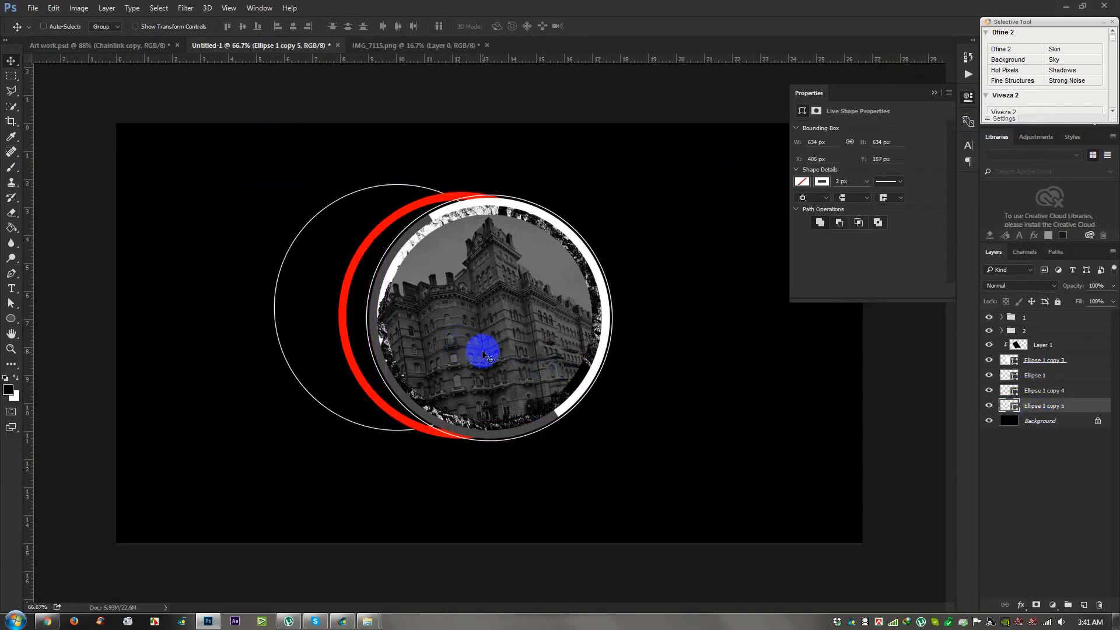
Step: Thin the stroke of the new offset white circle to 1 px
{"action": "left_click", "coordinate": [11, 318]}
{"action": "left_click", "coordinate": [171, 26]}
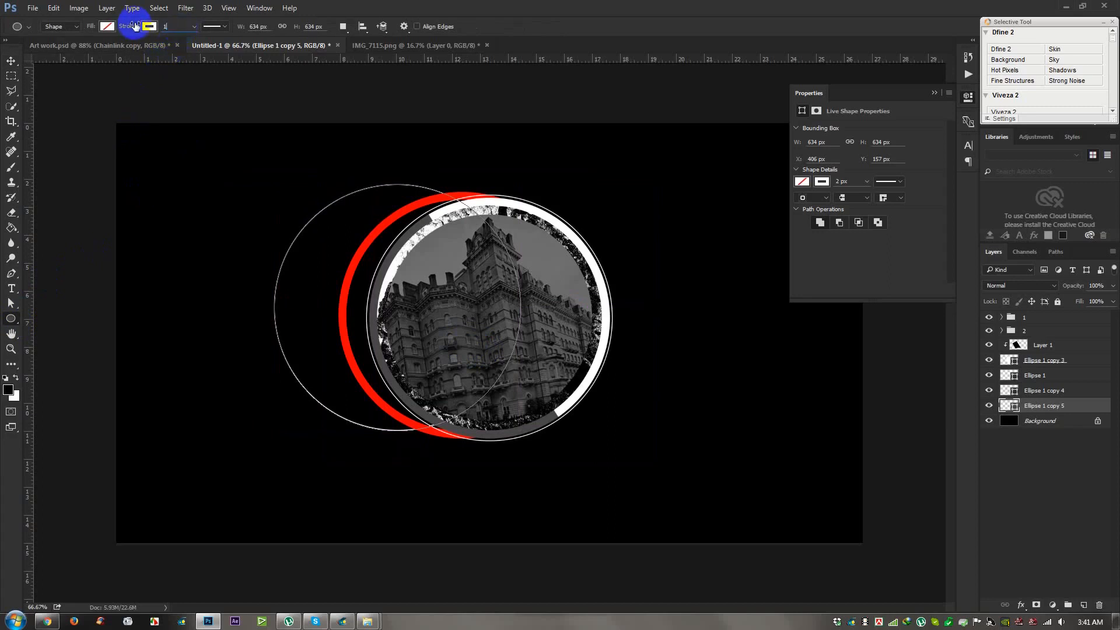
{"action": "left_click", "coordinate": [11, 61]}
{"action": "left_click", "coordinate": [455, 290]}
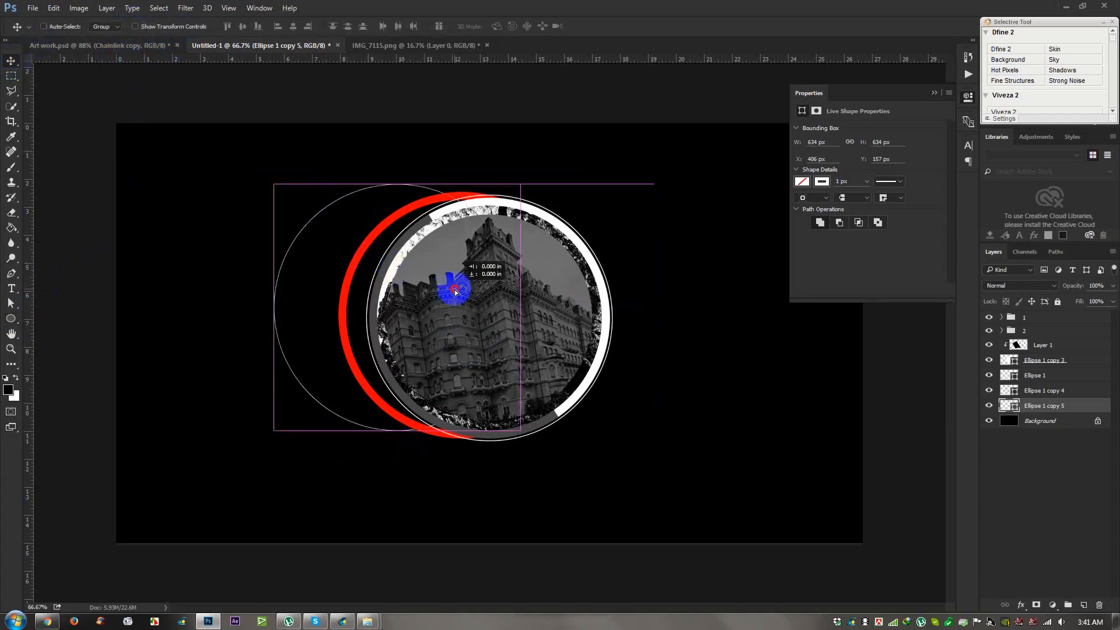
Step: Distort the thin circle into an oval about 105% wide and 92% high, rotated about 4° behind the badge
{"action": "left_click_drag", "start_coordinate": [456, 290], "coordinate": [462, 291]}
{"action": "key", "text": "ctrl+t"}
{"action": "left_click_drag", "start_coordinate": [403, 431], "coordinate": [405, 441]}
{"action": "left_click_drag", "start_coordinate": [421, 403], "coordinate": [443, 402]}
{"action": "left_click_drag", "start_coordinate": [298, 313], "coordinate": [253, 312]}
{"action": "left_click_drag", "start_coordinate": [370, 308], "coordinate": [392, 304]}
{"action": "left_click_drag", "start_coordinate": [570, 180], "coordinate": [553, 194]}
{"action": "left_click_drag", "start_coordinate": [626, 213], "coordinate": [647, 228]}
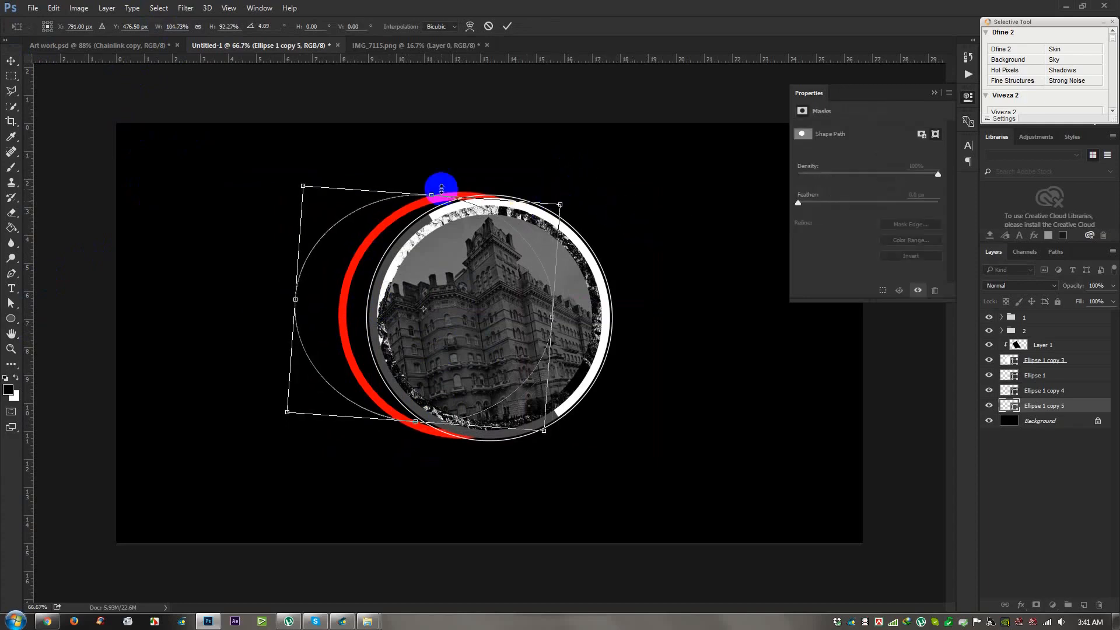
{"action": "key", "text": "Return"}
Step: Duplicate the thin oval up and to the right of the original, and rotate the copy slightly
{"action": "left_click_drag", "start_coordinate": [425, 278], "coordinate": [443, 260]}
{"action": "key", "text": "ctrl+t"}
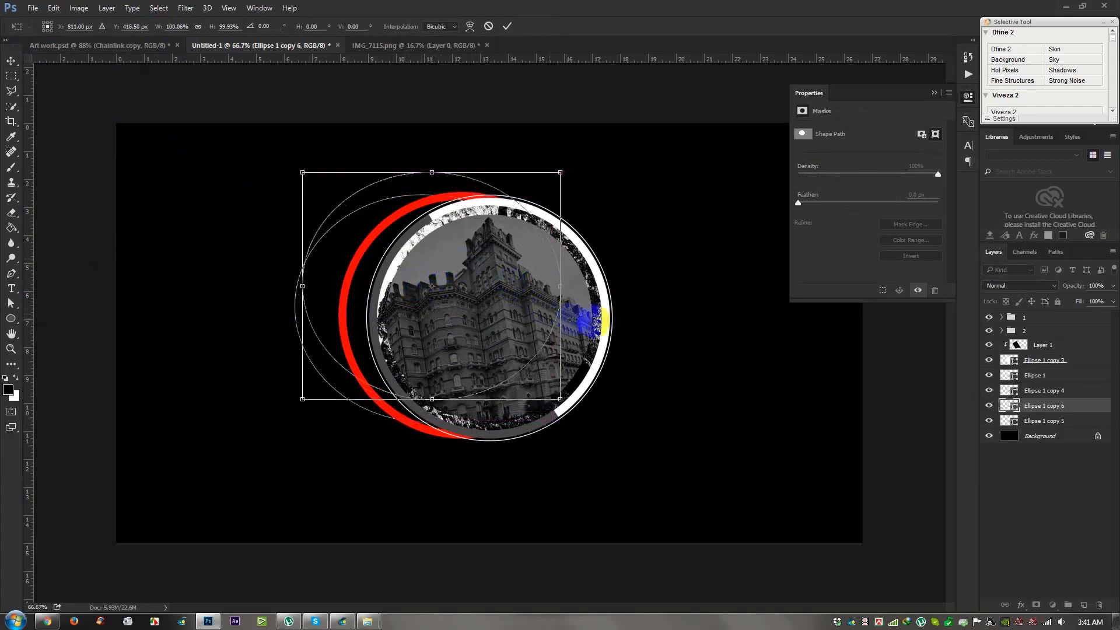
{"action": "left_click_drag", "start_coordinate": [576, 321], "coordinate": [608, 358]}
{"action": "key", "text": "Return"}
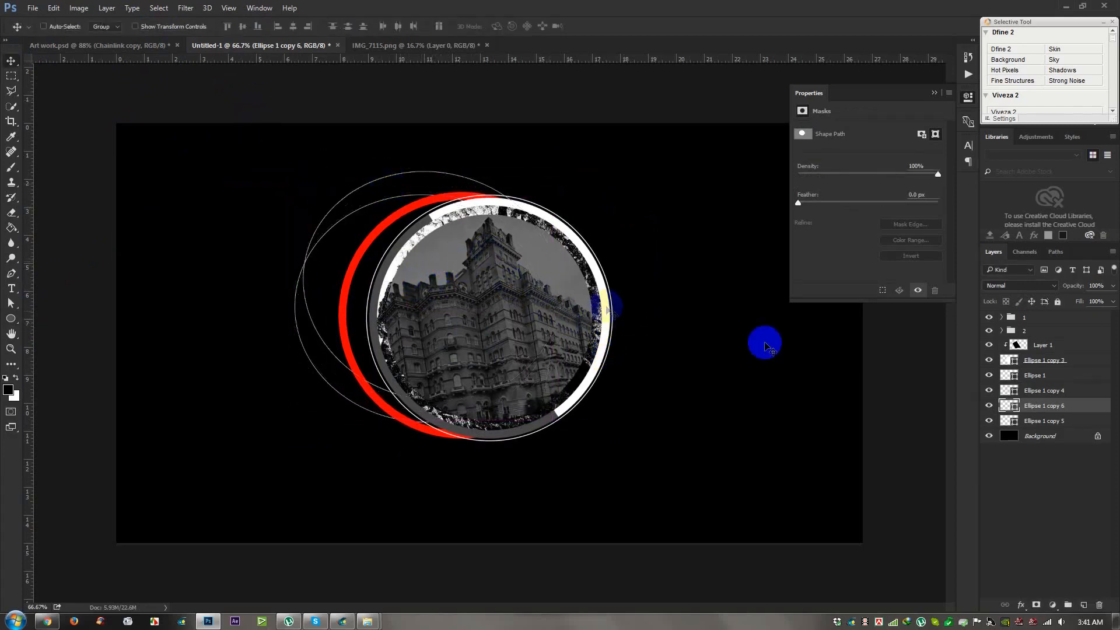
Step: Stretch both thin ovals vertically together and shift them left of the red ring
{"action": "left_click", "coordinate": [1038, 421], "text": "shift"}
{"action": "key", "text": "ctrl+t"}
{"action": "left_click_drag", "start_coordinate": [431, 422], "coordinate": [431, 439]}
{"action": "left_click_drag", "start_coordinate": [434, 395], "coordinate": [426, 393]}
{"action": "key", "text": "Return"}
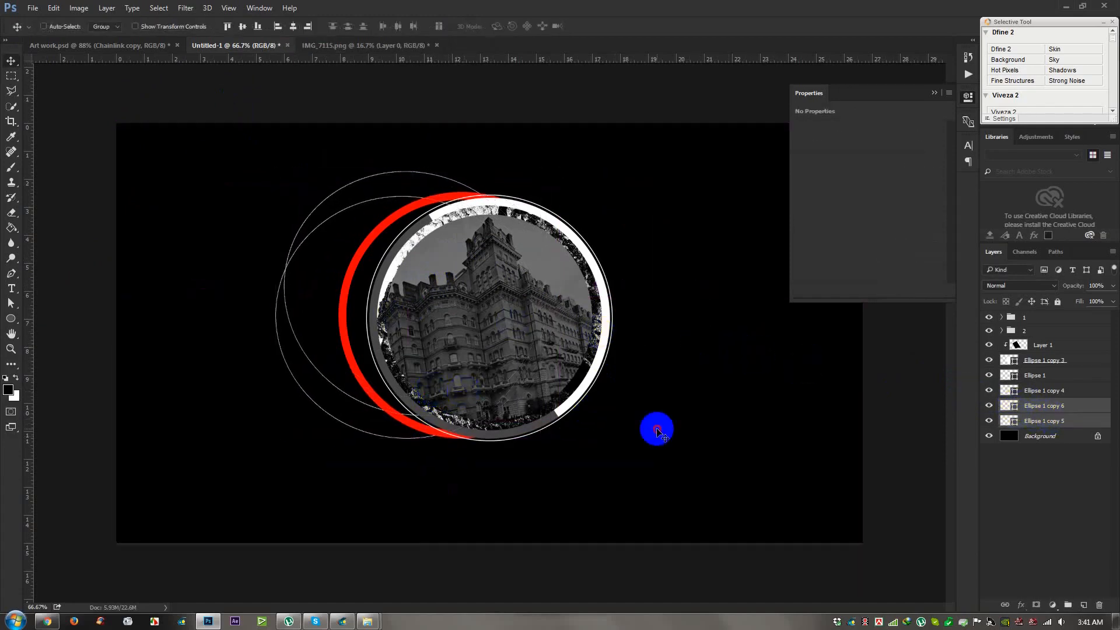
Step: Compare with Art work.psd, shrink both thin ovals together and move them closer to the red ring
{"action": "scroll", "coordinate": [580, 369], "scroll_direction": "up", "scroll_amount": 1}
{"action": "left_click", "coordinate": [163, 48]}
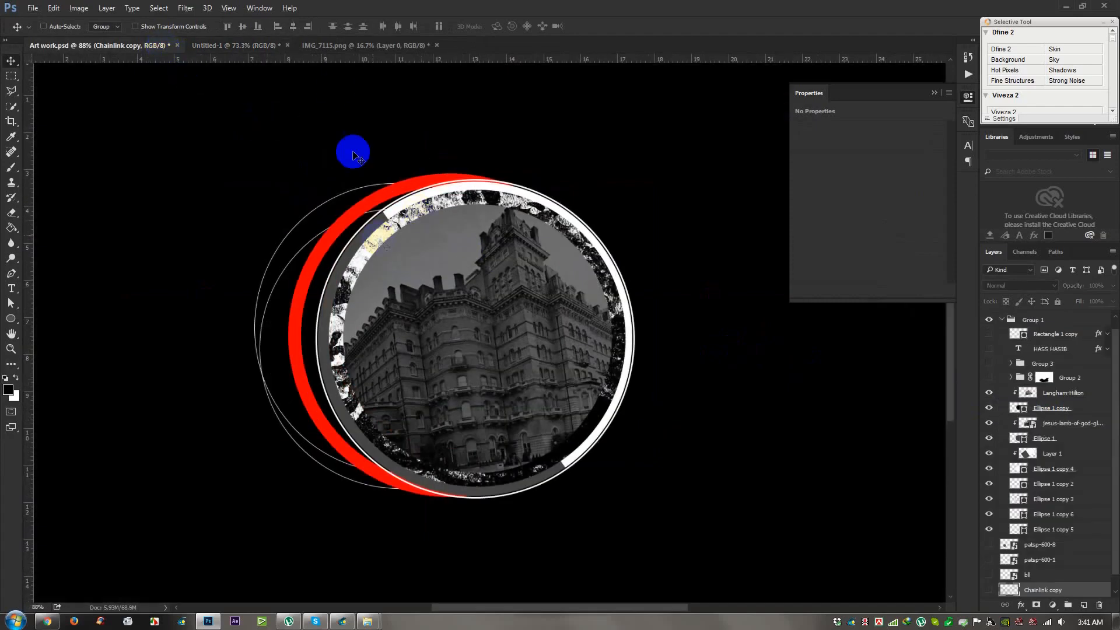
{"action": "left_click", "coordinate": [287, 45]}
{"action": "left_click", "coordinate": [613, 235]}
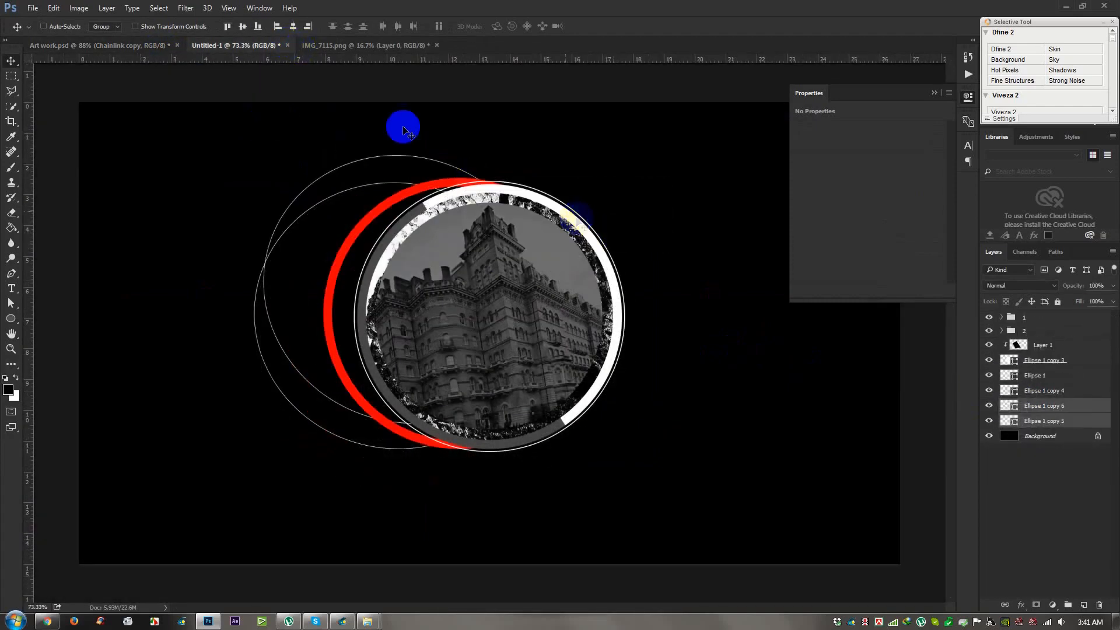
{"action": "left_click_drag", "start_coordinate": [465, 286], "coordinate": [475, 283]}
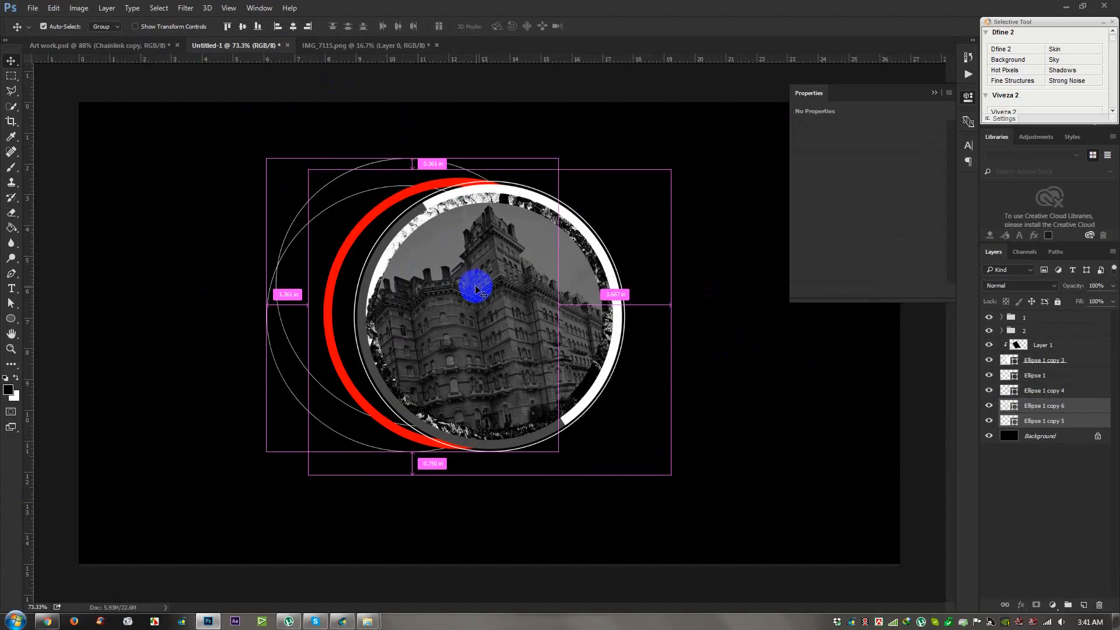
{"action": "key", "text": "ctrl+t"}
{"action": "left_click_drag", "start_coordinate": [554, 155], "coordinate": [538, 162]}
{"action": "double_click", "coordinate": [508, 235]}
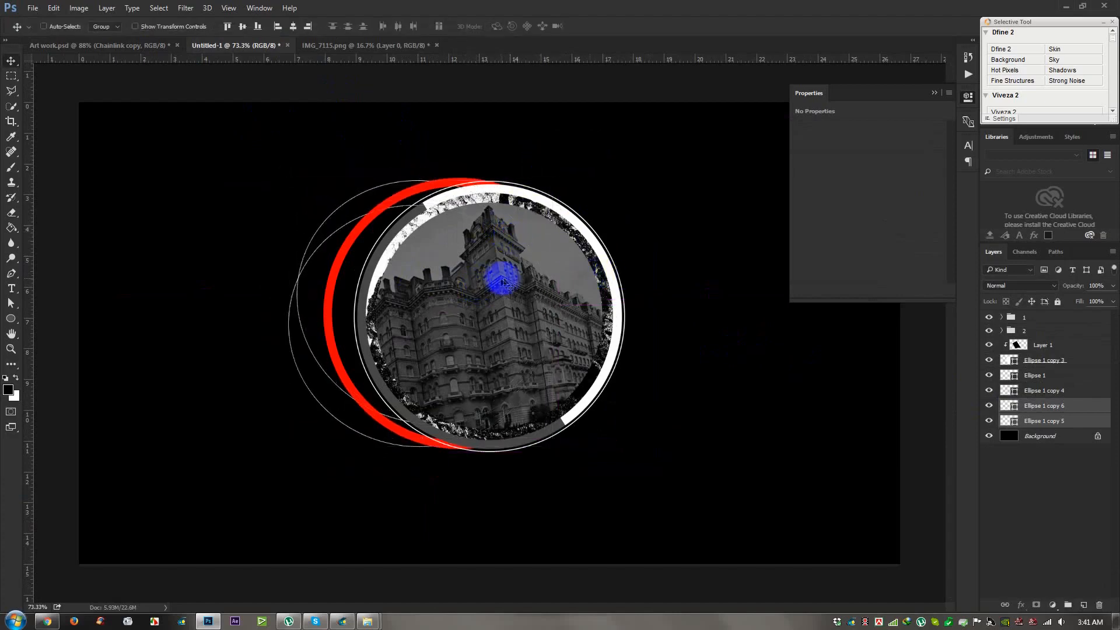
{"action": "left_click_drag", "start_coordinate": [503, 281], "coordinate": [500, 272]}
Step: Bring the black-and-white cut-out photo from IMG_7115.png into the Untitled-1 document
{"action": "left_click", "coordinate": [412, 45]}
{"action": "left_click_drag", "start_coordinate": [442, 208], "coordinate": [633, 271]}
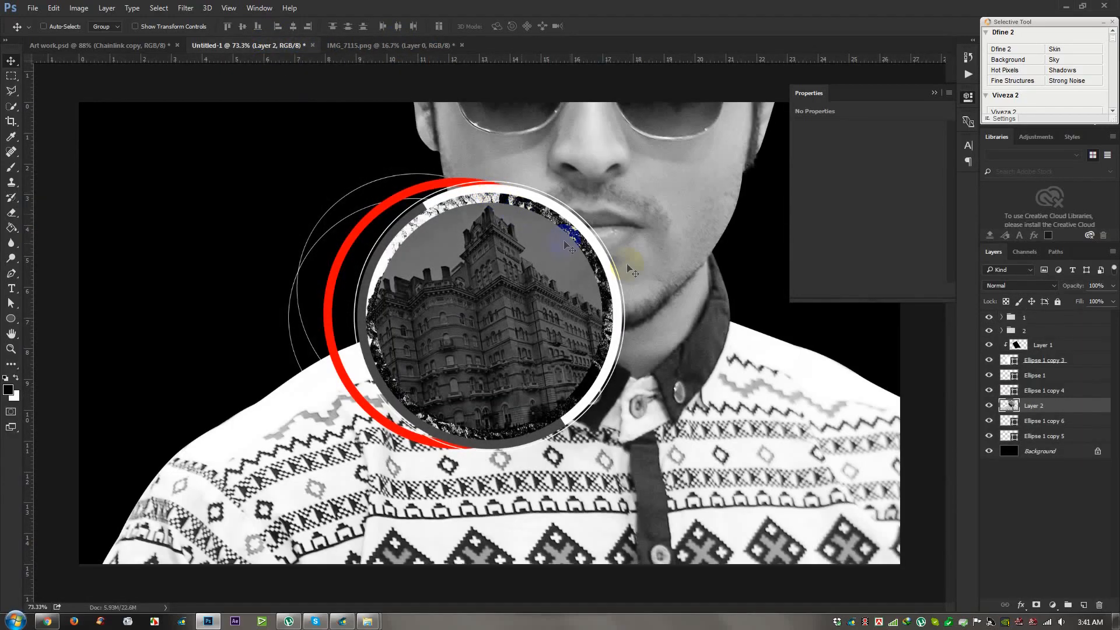
{"action": "scroll", "coordinate": [689, 301], "scroll_direction": "down", "scroll_amount": 2}
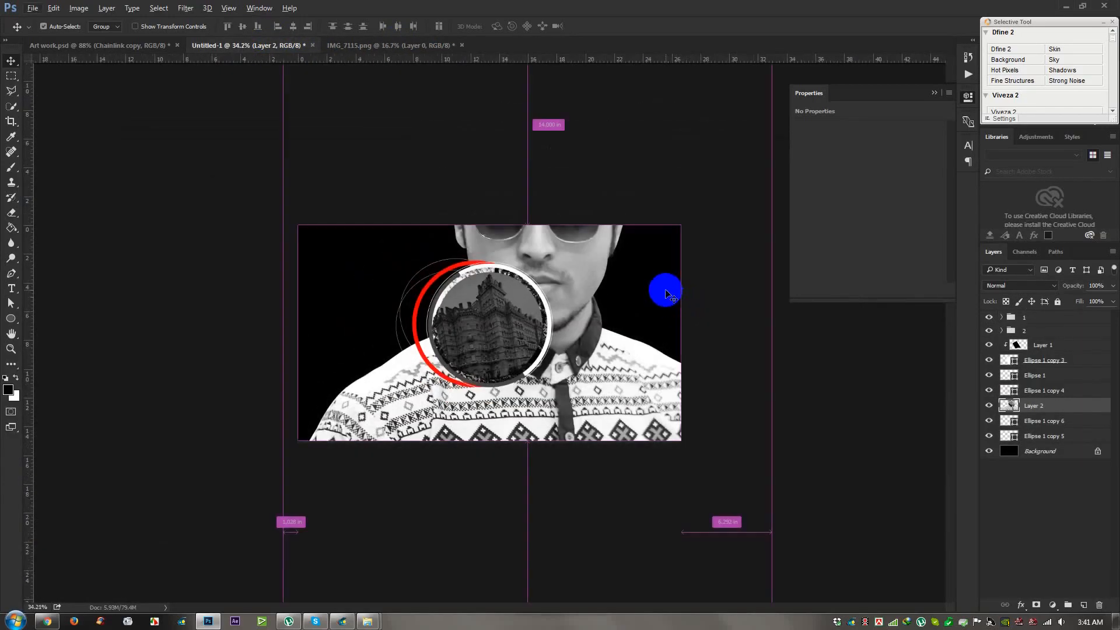
Step: Scale the cut-out photo to about 14.67% and place it at the badge's right edge
{"action": "key", "text": "ctrl+t"}
{"action": "scroll", "coordinate": [641, 235], "scroll_direction": "down", "scroll_amount": 1}
{"action": "left_click_drag", "start_coordinate": [678, 131], "coordinate": [605, 223]}
{"action": "left_click_drag", "start_coordinate": [567, 272], "coordinate": [513, 440]}
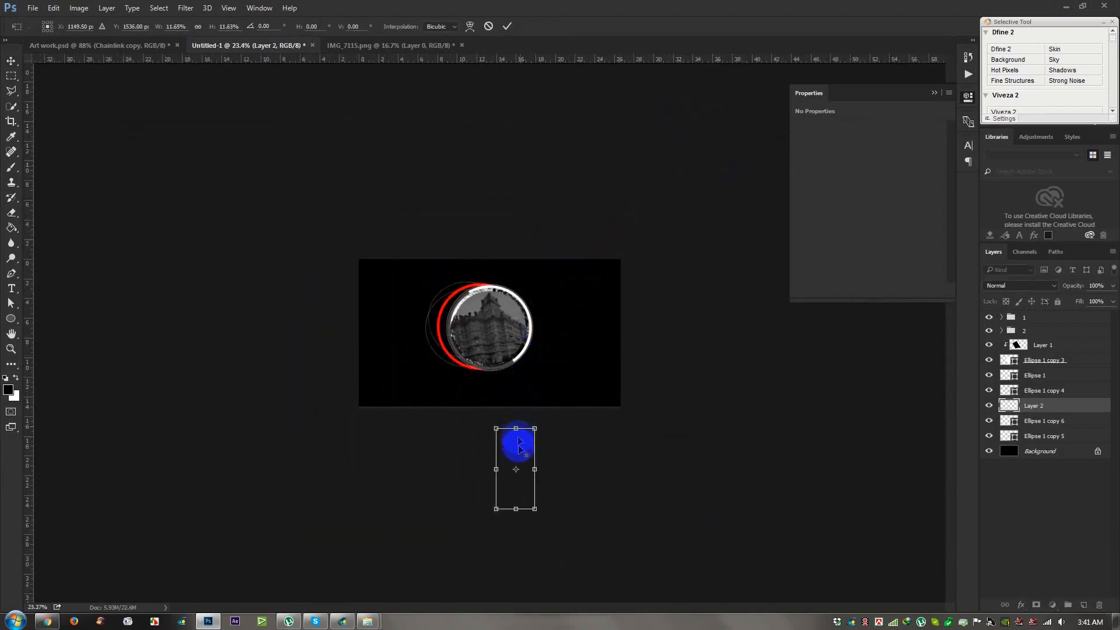
{"action": "scroll", "coordinate": [512, 440], "scroll_direction": "up", "scroll_amount": 1}
{"action": "scroll", "coordinate": [523, 461], "scroll_direction": "up", "scroll_amount": 1}
{"action": "left_click_drag", "start_coordinate": [553, 572], "coordinate": [570, 267]}
{"action": "scroll", "coordinate": [571, 286], "scroll_direction": "up", "scroll_amount": 2}
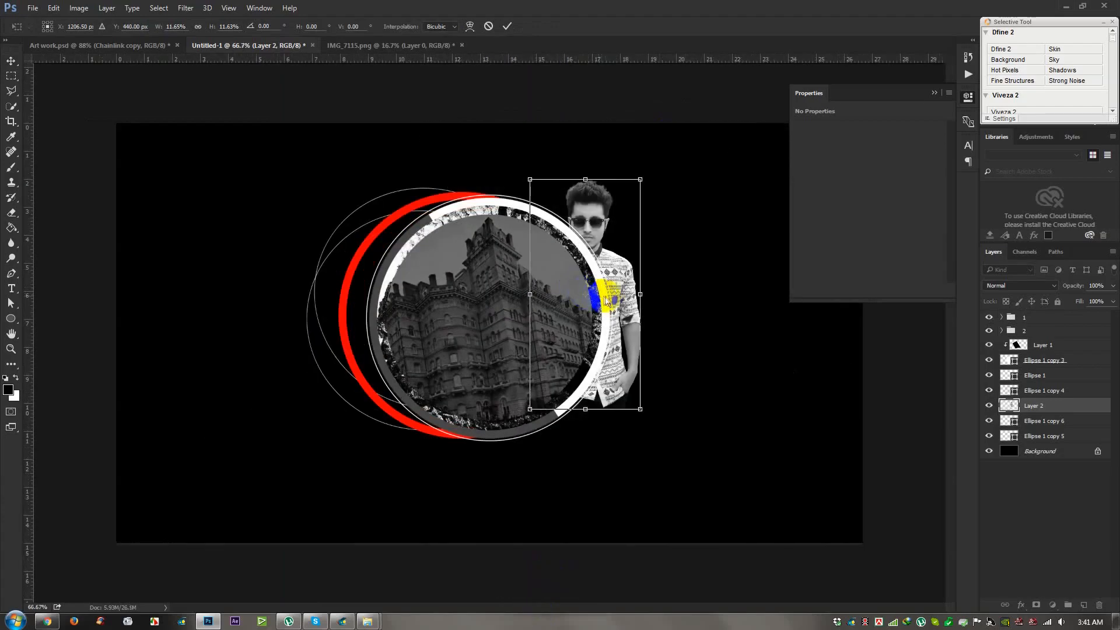
{"action": "left_click_drag", "start_coordinate": [640, 409], "coordinate": [669, 468]}
{"action": "left_click", "coordinate": [506, 26]}
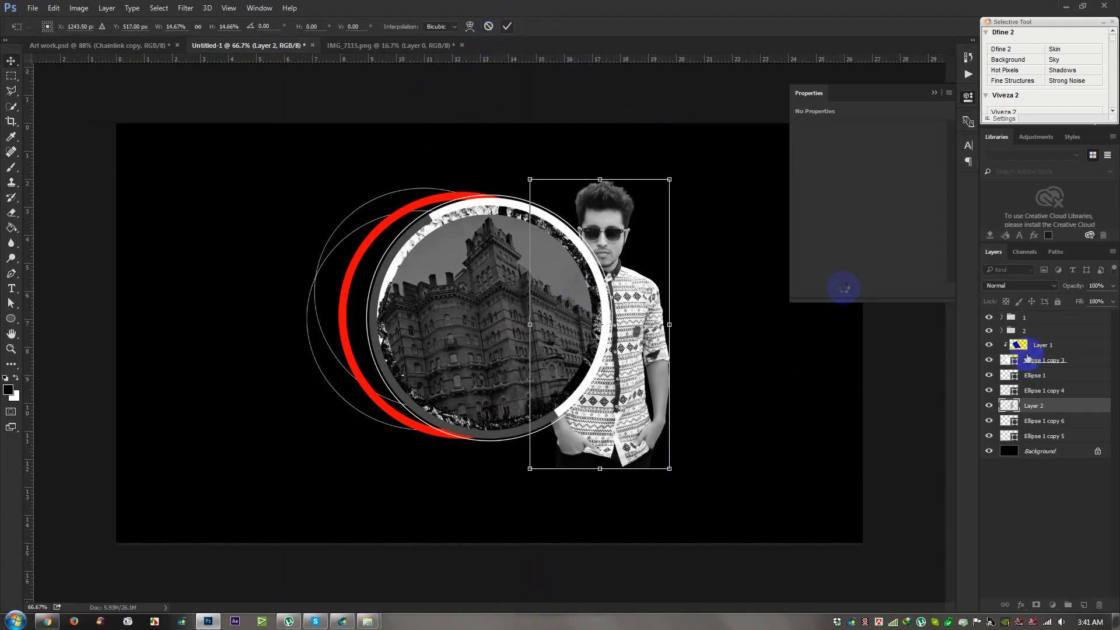
Step: Place the cut-out photo's layer above groups 1 and 2 and move the figure over the badge's centre
{"action": "left_click_drag", "start_coordinate": [1033, 404], "coordinate": [1030, 318]}
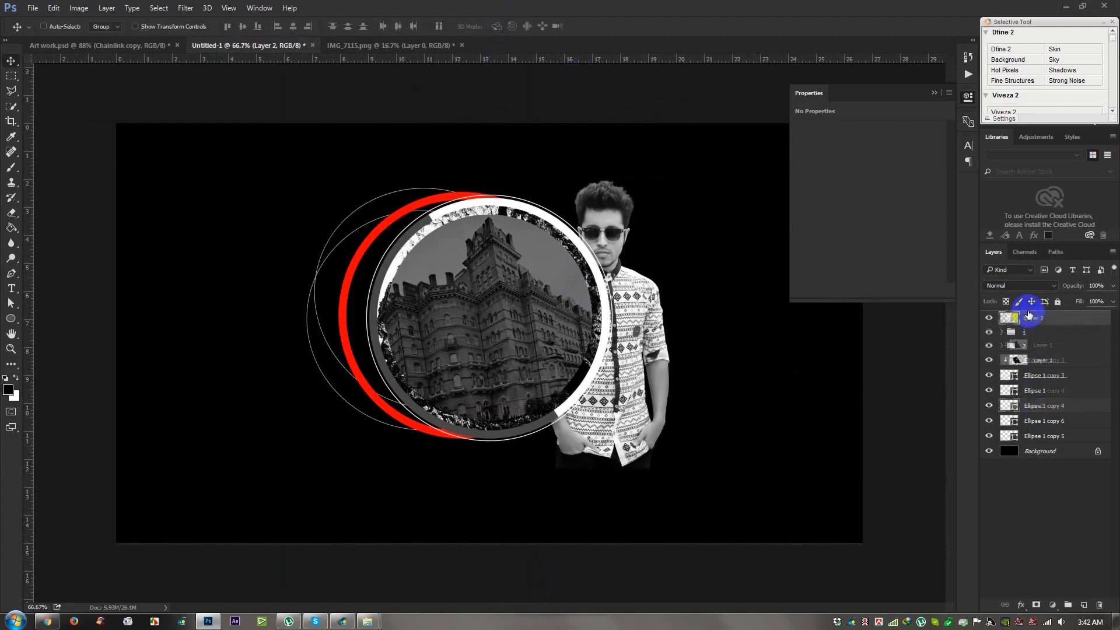
{"action": "left_click_drag", "start_coordinate": [688, 320], "coordinate": [515, 257]}
{"action": "scroll", "coordinate": [528, 280], "scroll_direction": "up", "scroll_amount": 2}
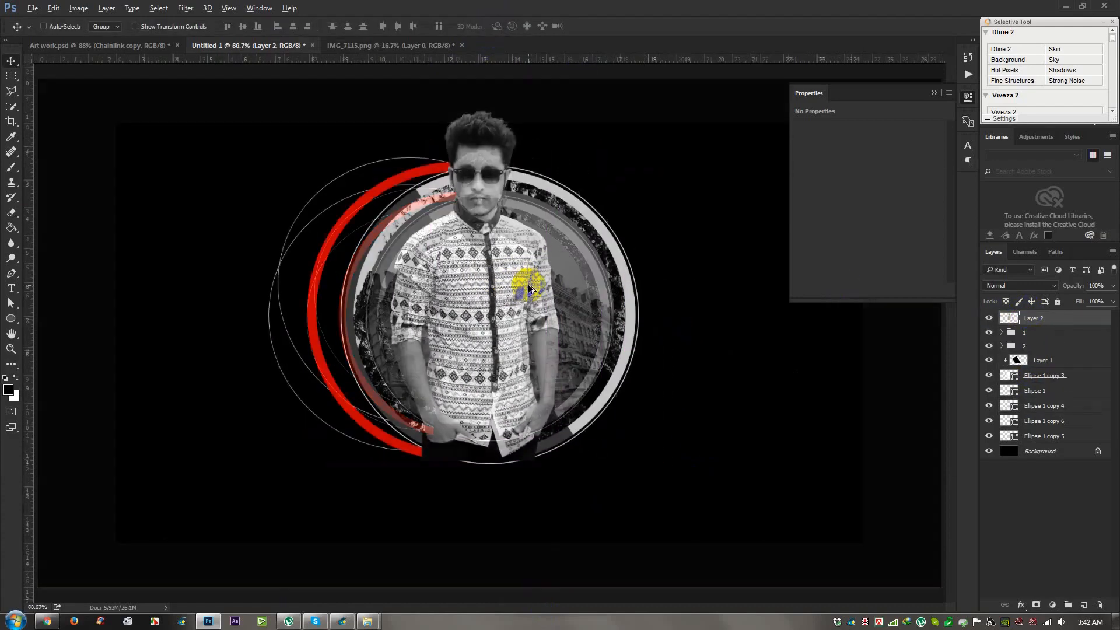
Step: Tilt the cut-out figure slightly counter-clockwise, enlarge it a little and position it over the left half of the badge
{"action": "key", "text": "ctrl+t"}
{"action": "left_click_drag", "start_coordinate": [706, 296], "coordinate": [710, 247]}
{"action": "left_click_drag", "start_coordinate": [463, 330], "coordinate": [431, 314]}
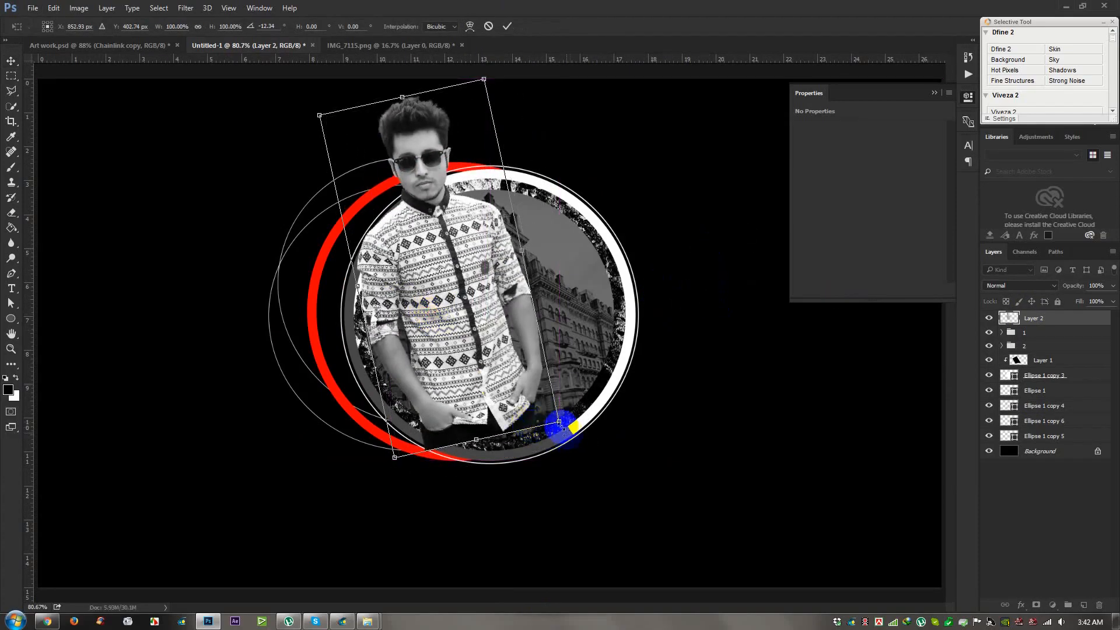
{"action": "left_click_drag", "start_coordinate": [575, 437], "coordinate": [578, 448]}
{"action": "left_click_drag", "start_coordinate": [646, 441], "coordinate": [637, 469]}
{"action": "mouse_move", "coordinate": [505, 378]}
{"action": "left_mouse_down"}
{"action": "mouse_move", "coordinate": [518, 371]}
{"action": "mouse_move", "coordinate": [508, 366]}
{"action": "left_mouse_up"}
{"action": "key", "text": "Return"}
{"action": "scroll", "coordinate": [508, 366], "scroll_direction": "up", "scroll_amount": 1}
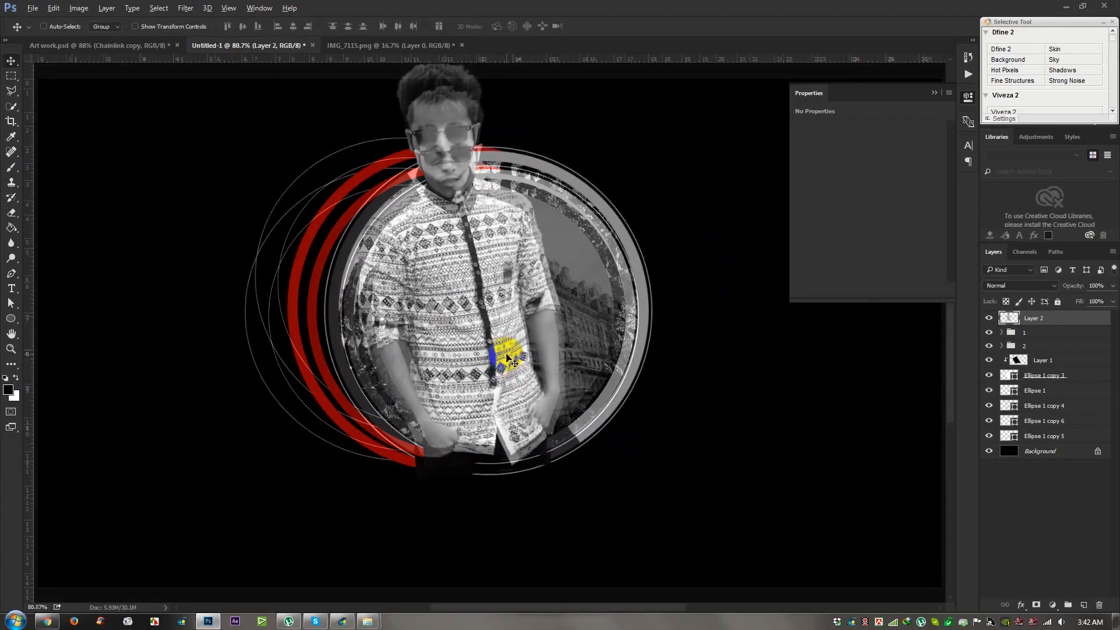
{"action": "scroll", "coordinate": [517, 362], "scroll_direction": "down", "scroll_amount": 2}
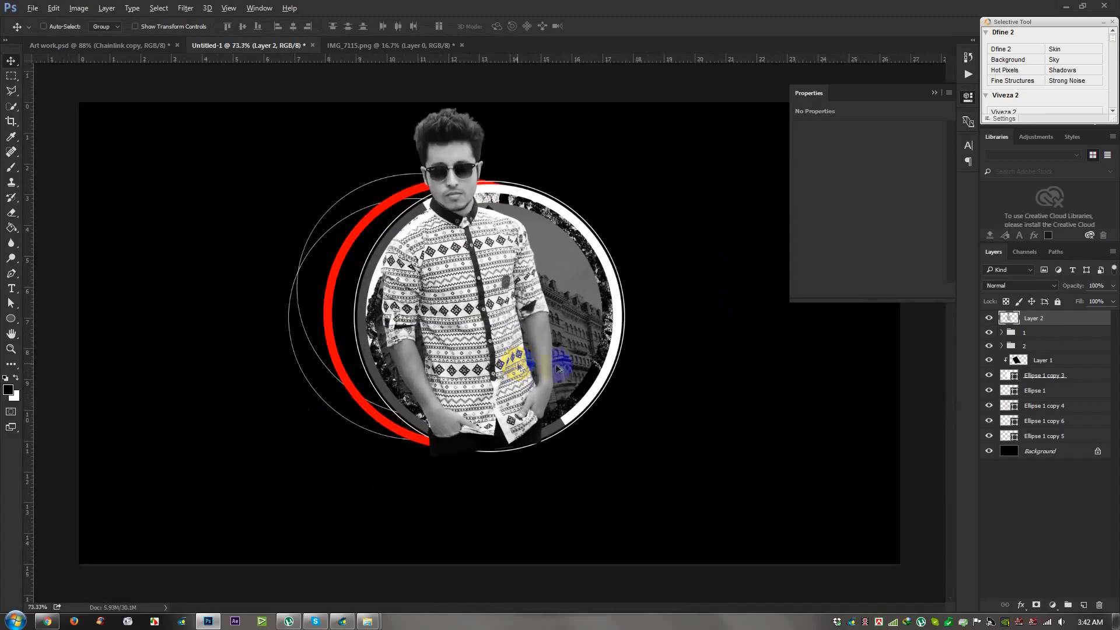
Step: Move the whole badge with the figure slightly down, taking every layer from Layer 2 to Ellipse 1 copy 5
{"action": "left_click", "coordinate": [1049, 436], "text": "shift"}
{"action": "left_click_drag", "start_coordinate": [695, 306], "coordinate": [693, 342]}
{"action": "scroll", "coordinate": [562, 342], "scroll_direction": "up", "scroll_amount": 1}
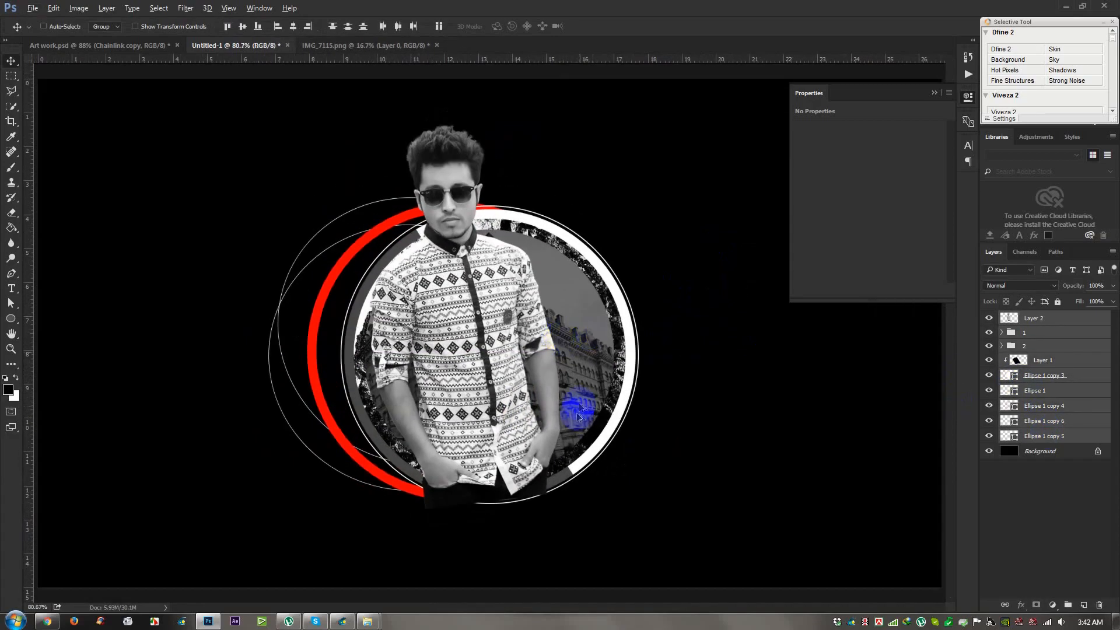
{"action": "scroll", "coordinate": [580, 415], "scroll_direction": "up", "scroll_amount": 3}
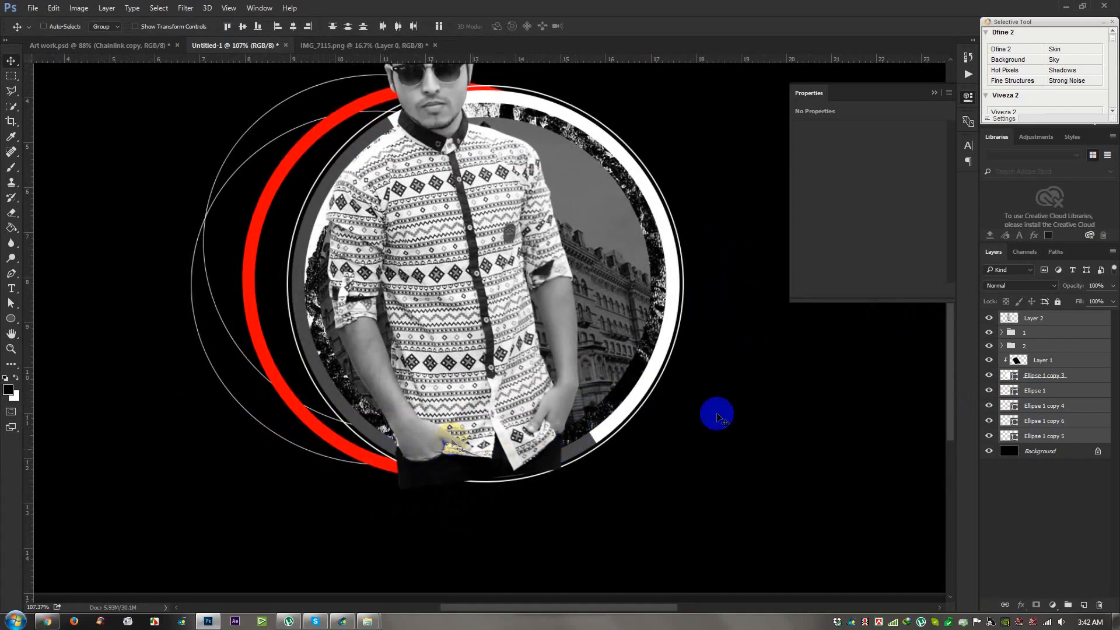
Step: Expand group 1 and make its Ellipse 1 copy 2 layer active
{"action": "left_click", "coordinate": [1015, 318]}
{"action": "left_click", "coordinate": [1002, 332]}
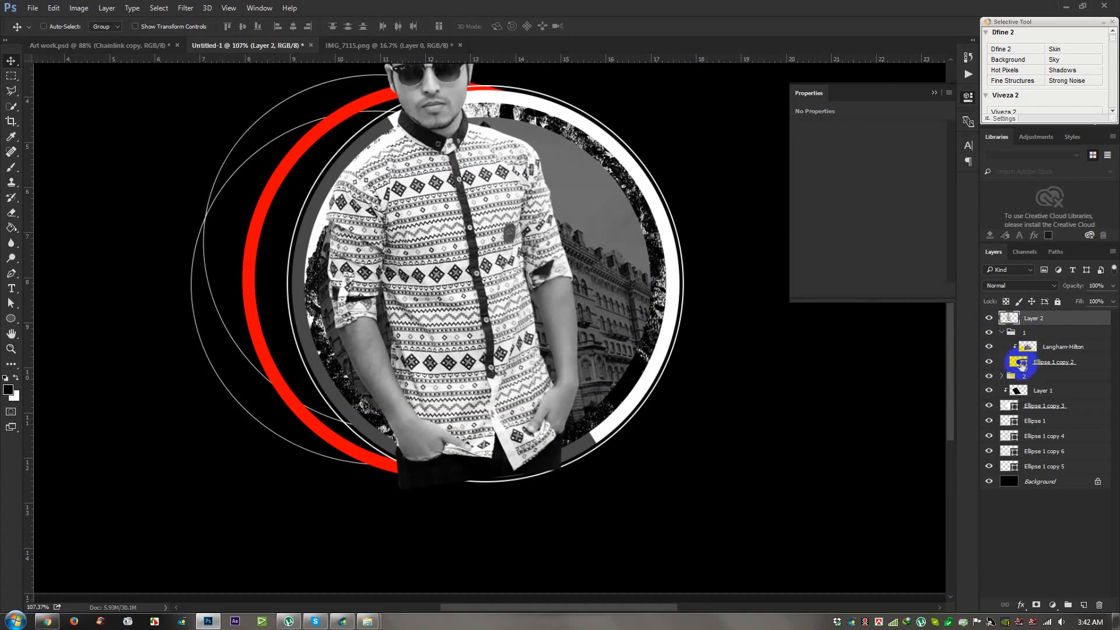
{"action": "left_click", "coordinate": [990, 333]}
{"action": "left_click", "coordinate": [989, 333]}
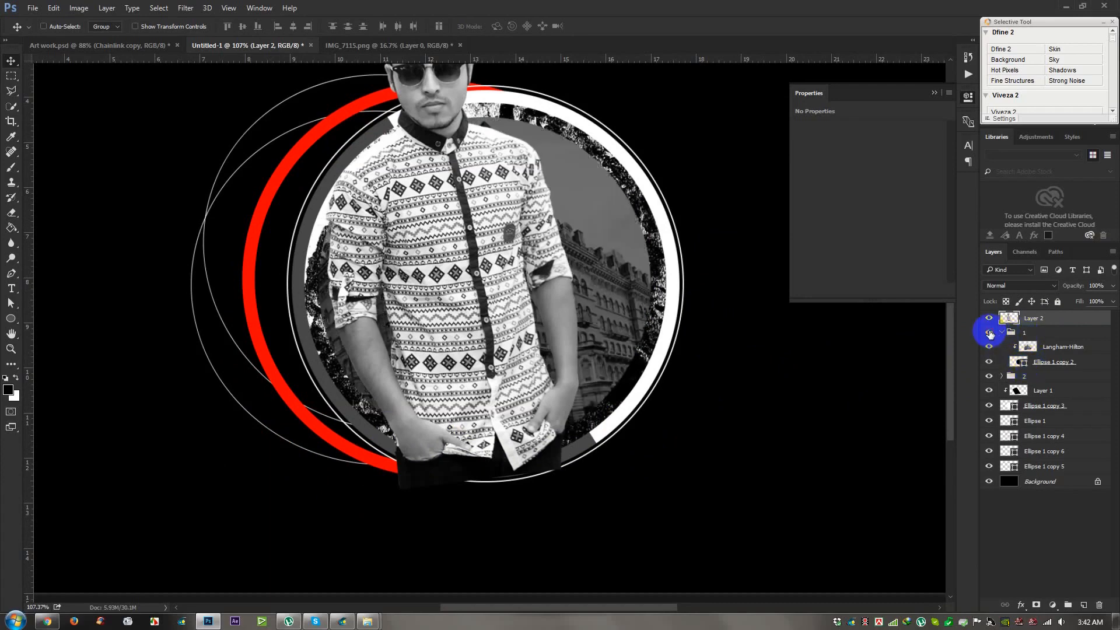
{"action": "left_click", "coordinate": [1039, 336]}
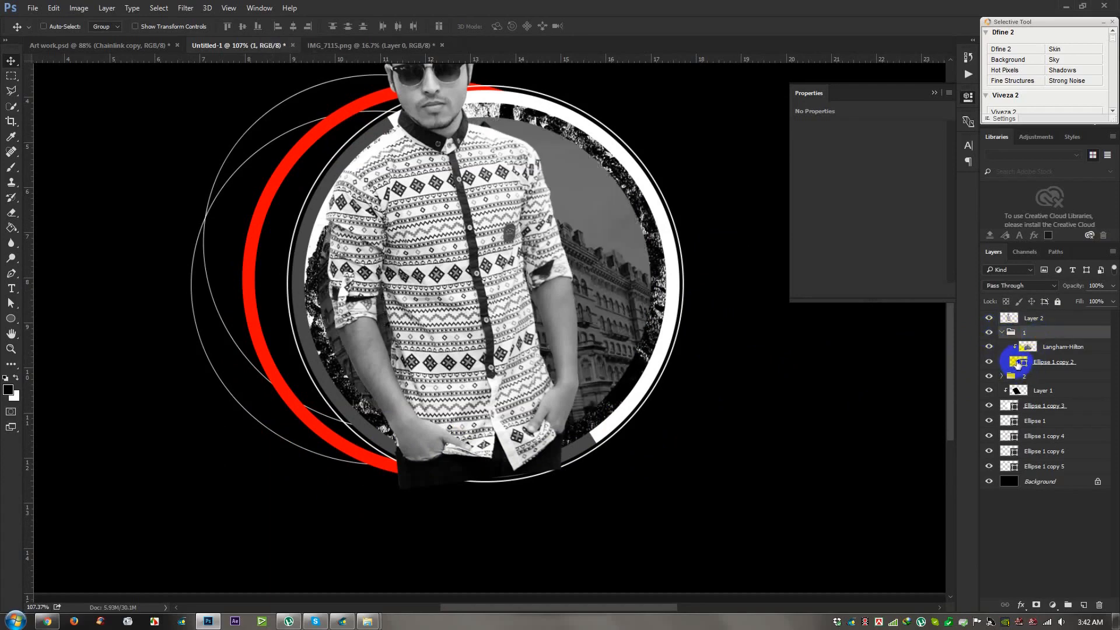
{"action": "left_click", "coordinate": [1017, 363]}
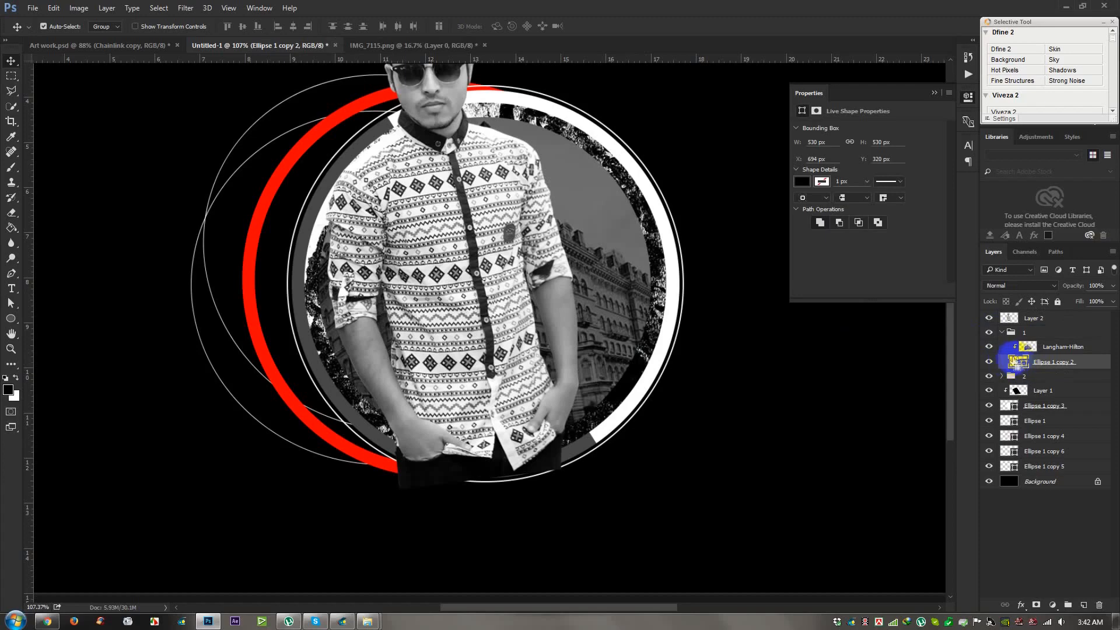
Step: Load the Ellipse 1 copy 2 circle as a selection and invert it
{"action": "left_click", "coordinate": [1018, 363], "text": "ctrl"}
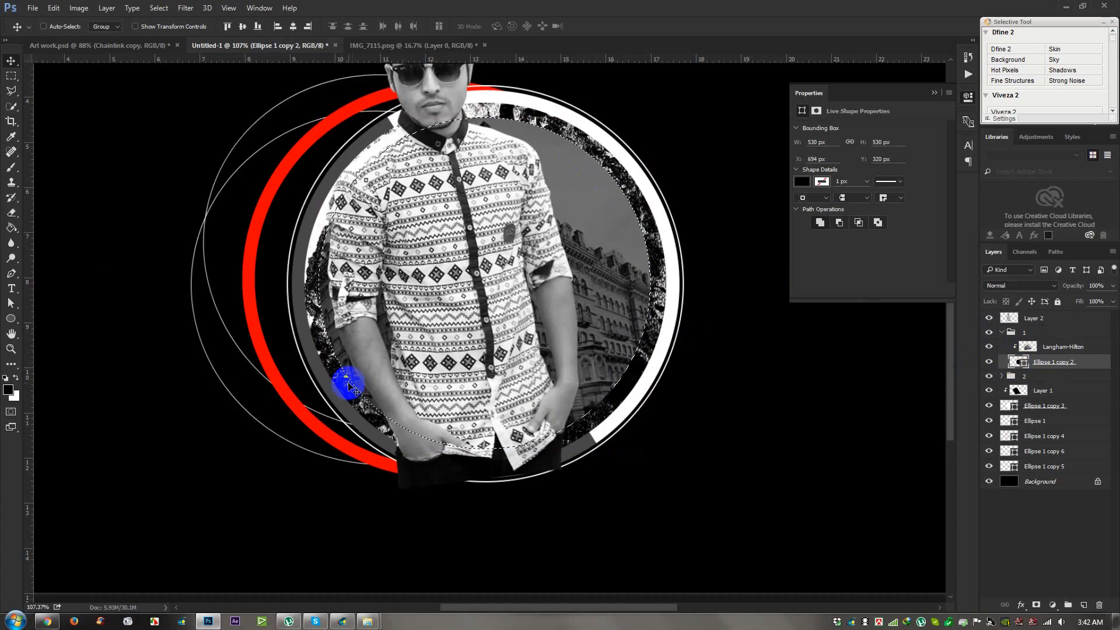
{"action": "scroll", "coordinate": [443, 291], "scroll_direction": "down", "scroll_amount": 2}
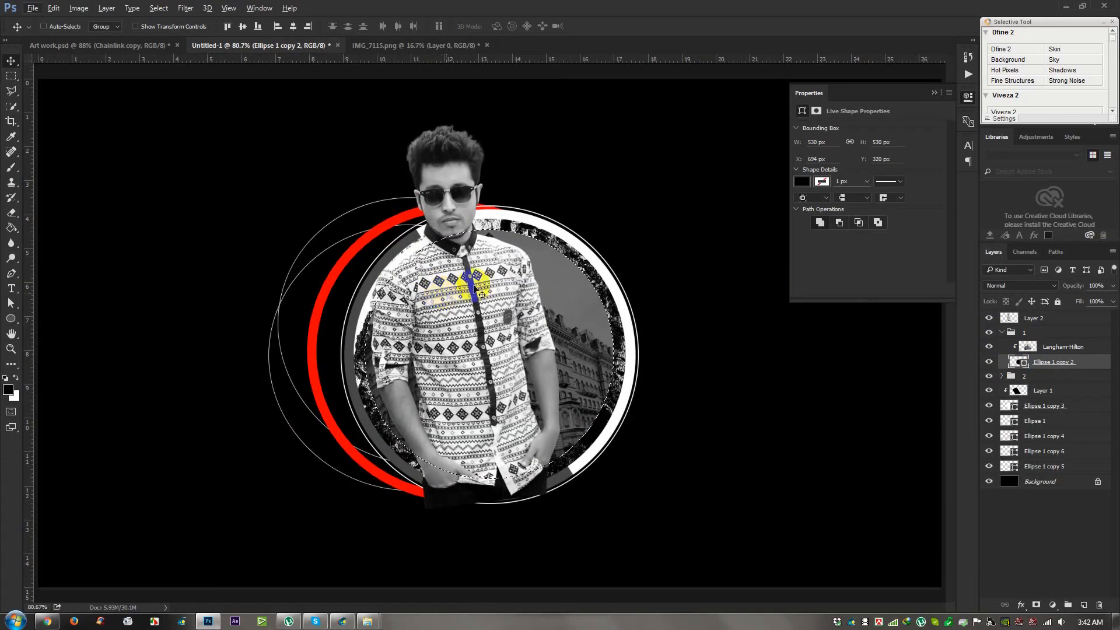
{"action": "left_click", "coordinate": [159, 8]}
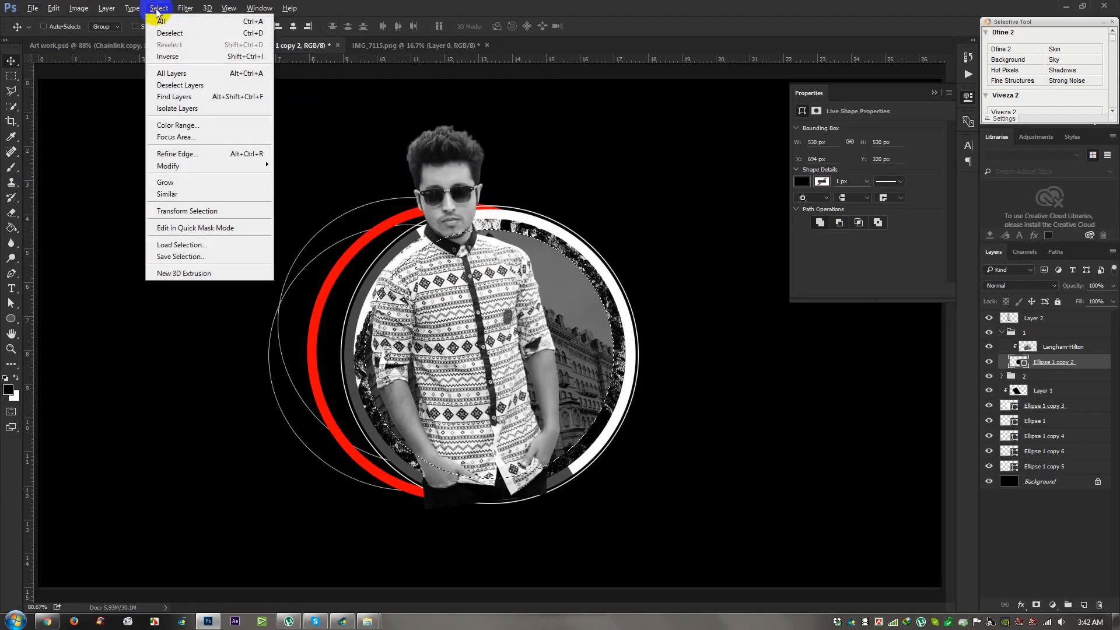
{"action": "left_click", "coordinate": [163, 57]}
{"action": "scroll", "coordinate": [538, 250], "scroll_direction": "down", "scroll_amount": 1}
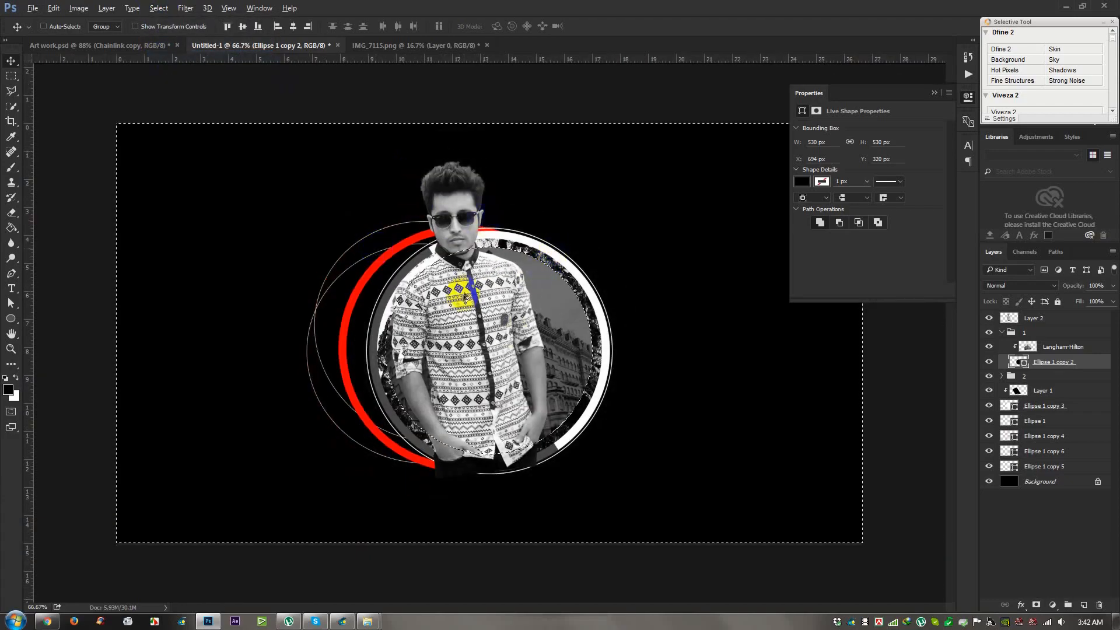
{"action": "scroll", "coordinate": [524, 342], "scroll_direction": "up", "scroll_amount": 1}
Step: Choose the Eraser tool, make Layer 2 active and enlarge the eraser brush
{"action": "left_click_drag", "start_coordinate": [11, 213], "coordinate": [47, 217]}
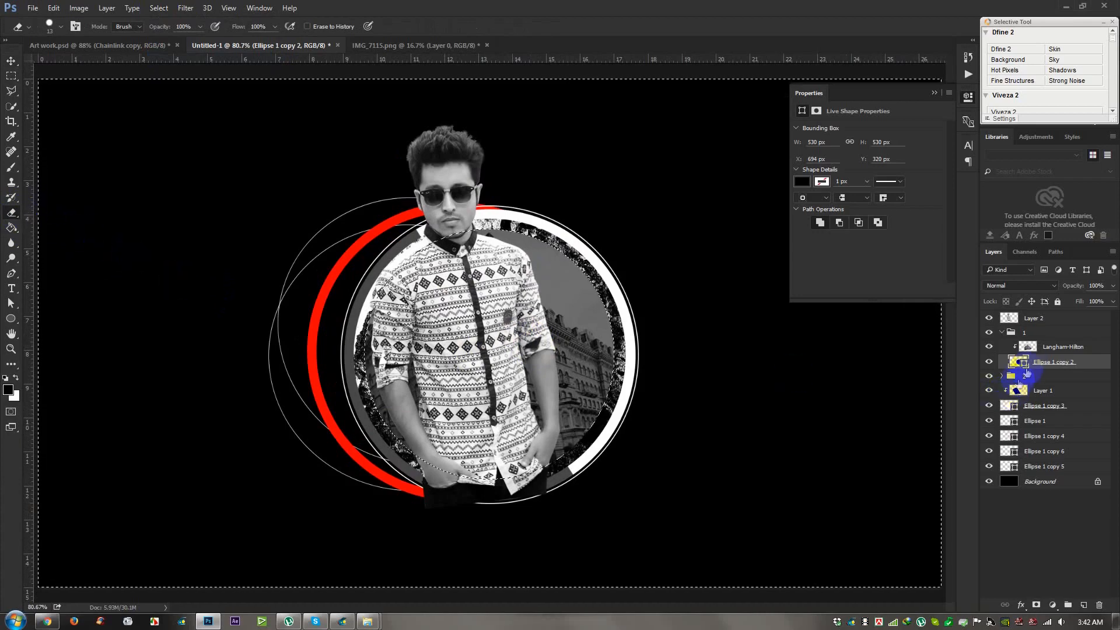
{"action": "left_click", "coordinate": [1033, 321]}
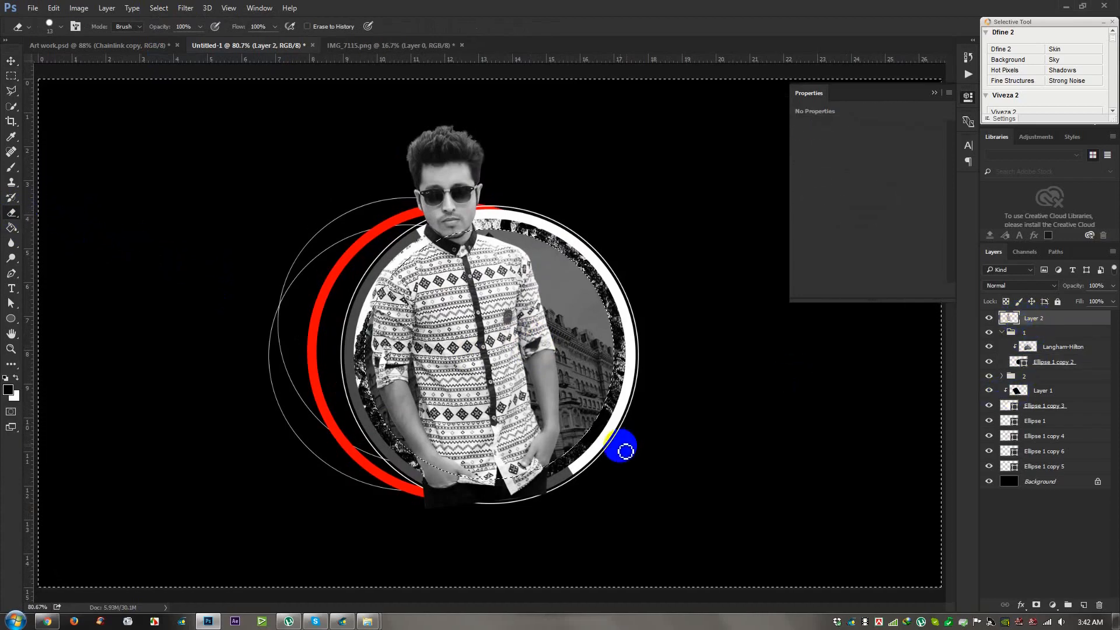
{"action": "right_click", "coordinate": [680, 446]}
{"action": "left_click_drag", "start_coordinate": [792, 393], "coordinate": [775, 395]}
{"action": "left_click", "coordinate": [792, 470]}
Step: Try erasing the figure's lower part outside the inner circle, and undo the erasing together with the selection
{"action": "left_click", "coordinate": [525, 479]}
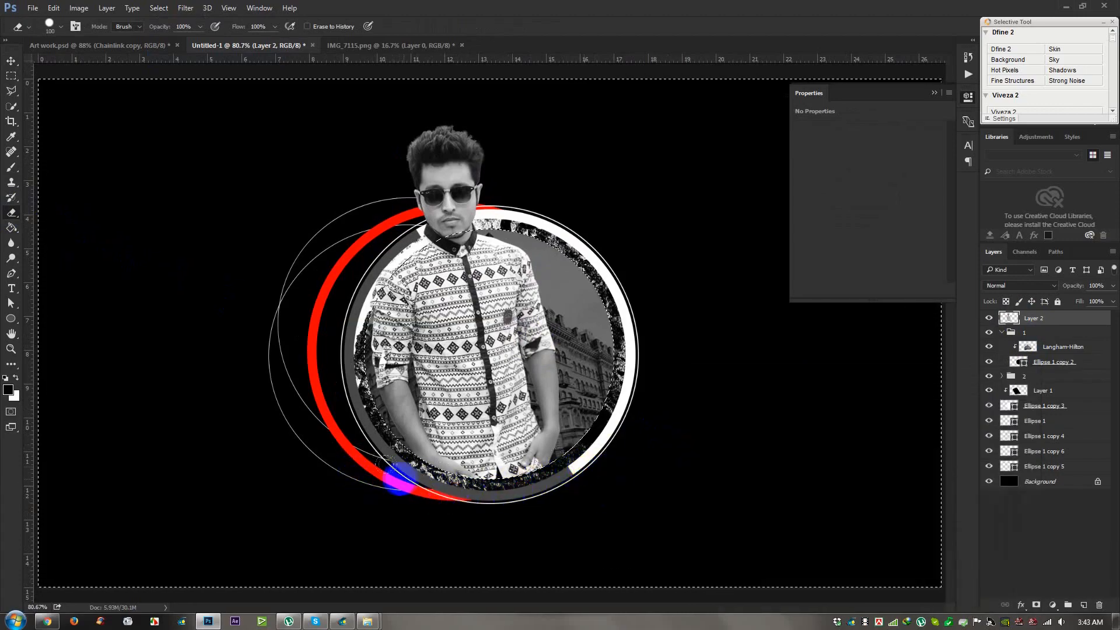
{"action": "scroll", "coordinate": [497, 473], "scroll_direction": "up", "scroll_amount": 2}
{"action": "scroll", "coordinate": [497, 473], "scroll_direction": "down", "scroll_amount": 2}
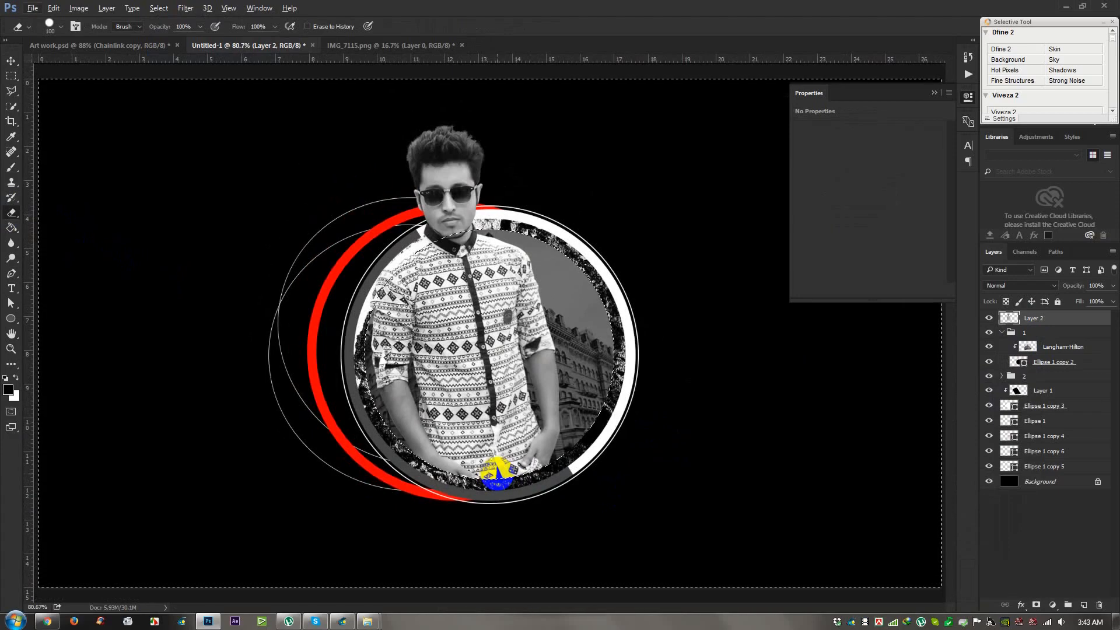
{"action": "key", "text": "ctrl+alt+z"}
{"action": "key", "text": "ctrl+alt+z"}
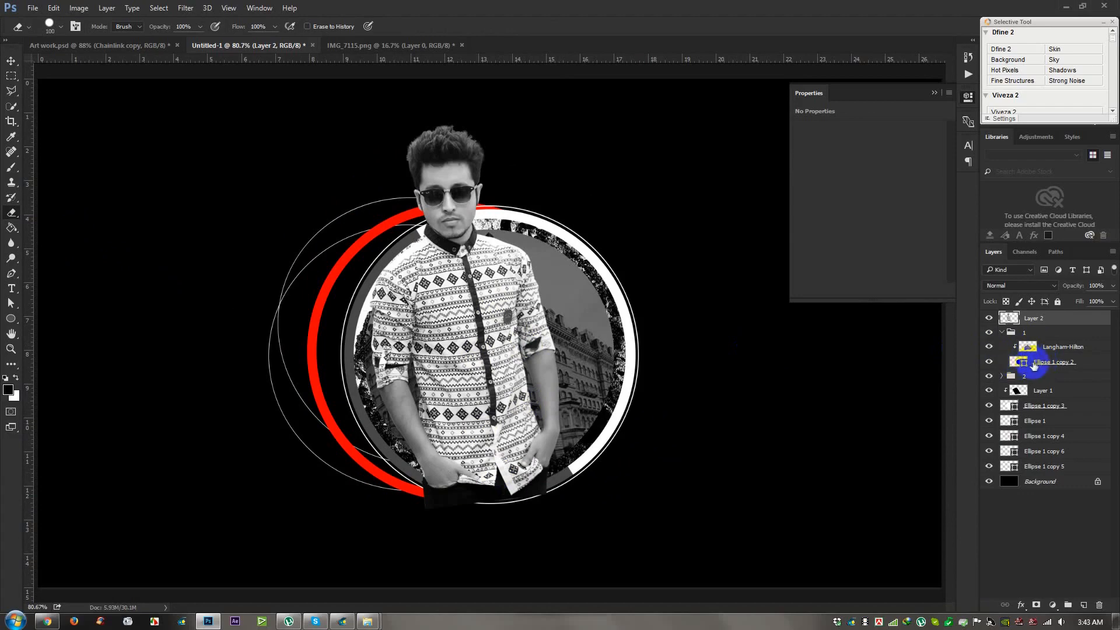
Step: Reload the Ellipse 1 copy 2 circle as a selection, make Layer 2 active and invert the selection for erasing
{"action": "left_click", "coordinate": [1031, 364]}
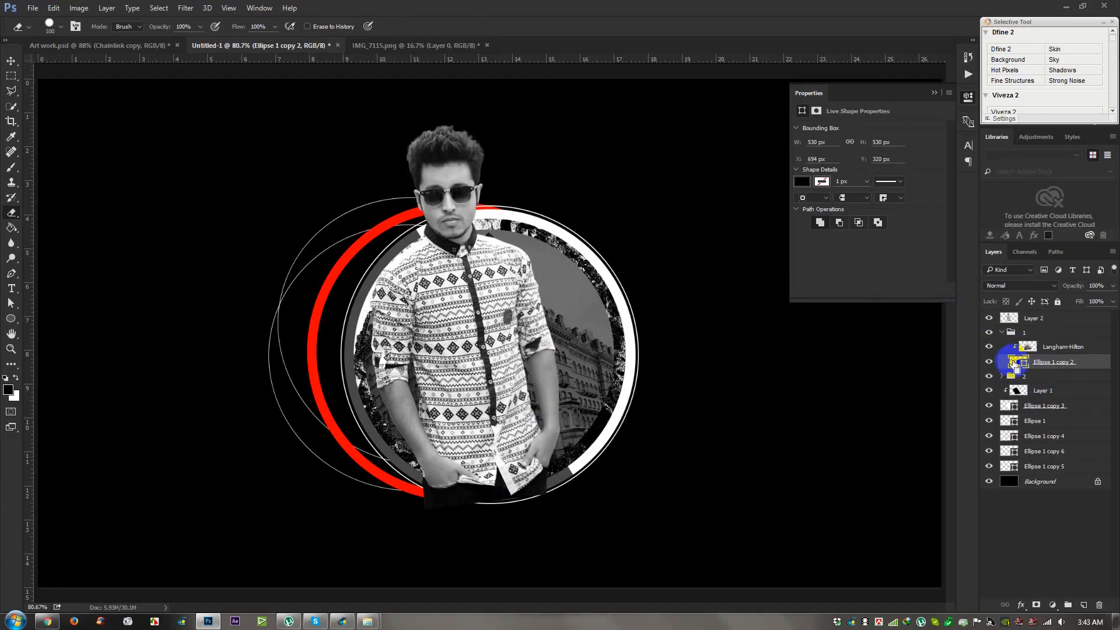
{"action": "left_click", "coordinate": [1036, 323]}
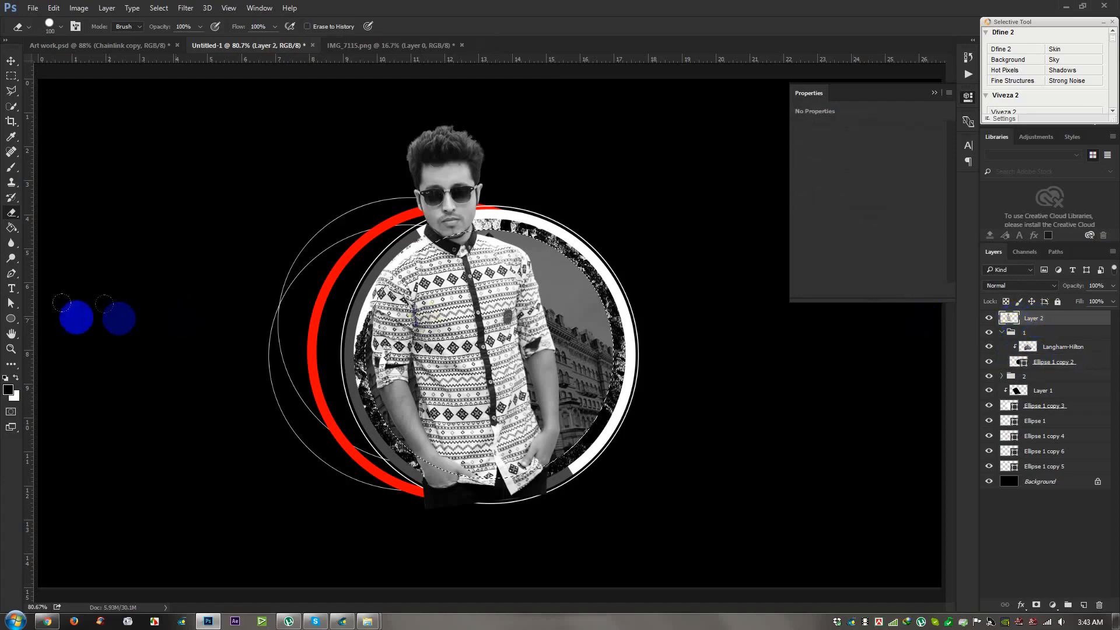
{"action": "mouse_move", "coordinate": [509, 318]}
{"action": "left_mouse_down"}
{"action": "mouse_move", "coordinate": [490, 326]}
{"action": "mouse_move", "coordinate": [517, 325]}
{"action": "left_mouse_up"}
{"action": "key", "text": "ctrl+z"}
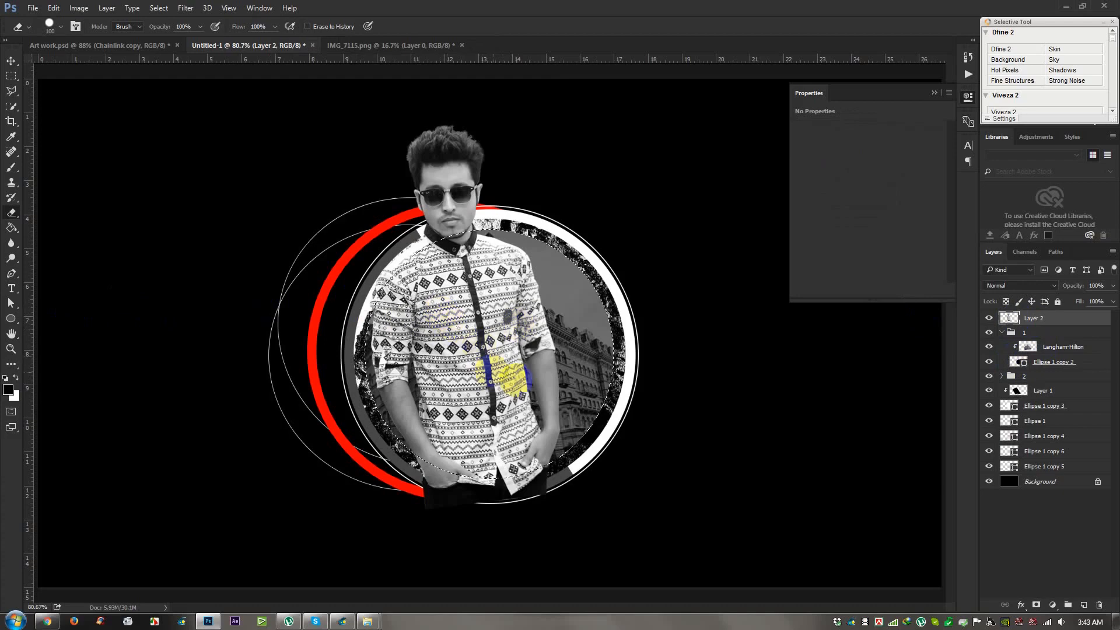
{"action": "left_click", "coordinate": [158, 8]}
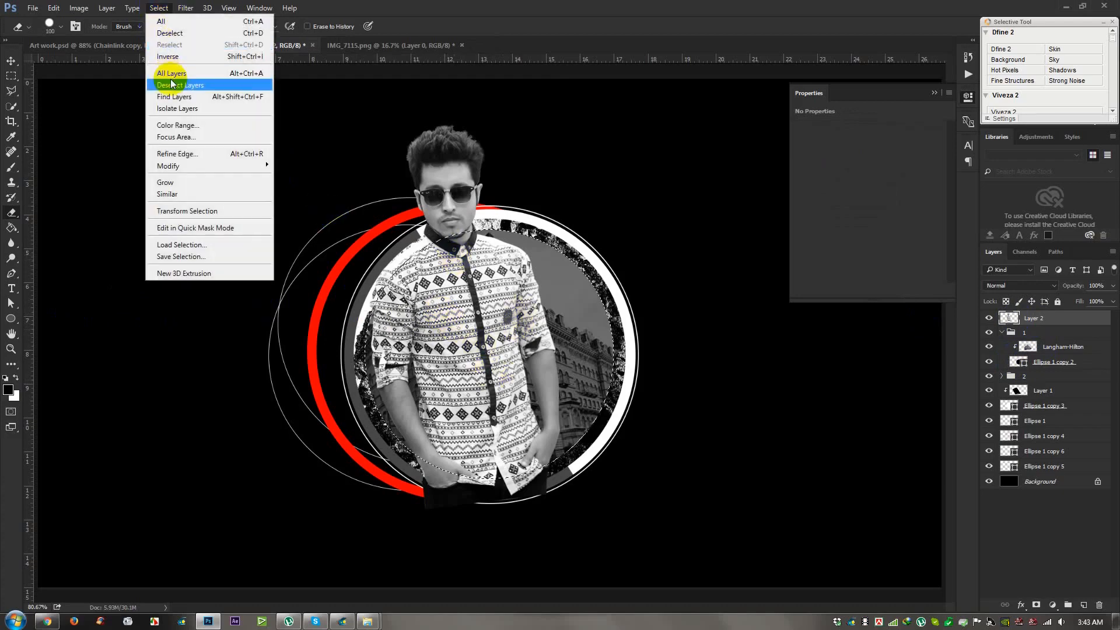
{"action": "left_click", "coordinate": [164, 44]}
Step: Erase the figure's lower part outside the inner circle on Layer 2, clear the selection and return to the Move tool
{"action": "mouse_move", "coordinate": [330, 401]}
{"action": "left_mouse_down"}
{"action": "mouse_move", "coordinate": [413, 470]}
{"action": "mouse_move", "coordinate": [463, 492]}
{"action": "mouse_move", "coordinate": [593, 476]}
{"action": "mouse_move", "coordinate": [503, 461]}
{"action": "left_mouse_up"}
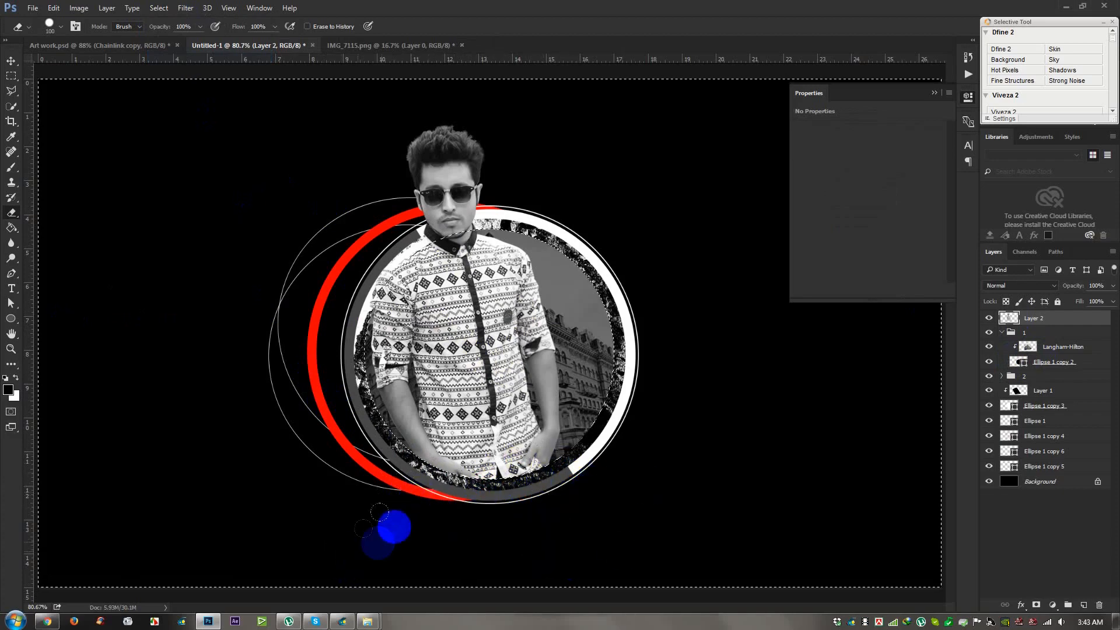
{"action": "key", "text": "ctrl+d"}
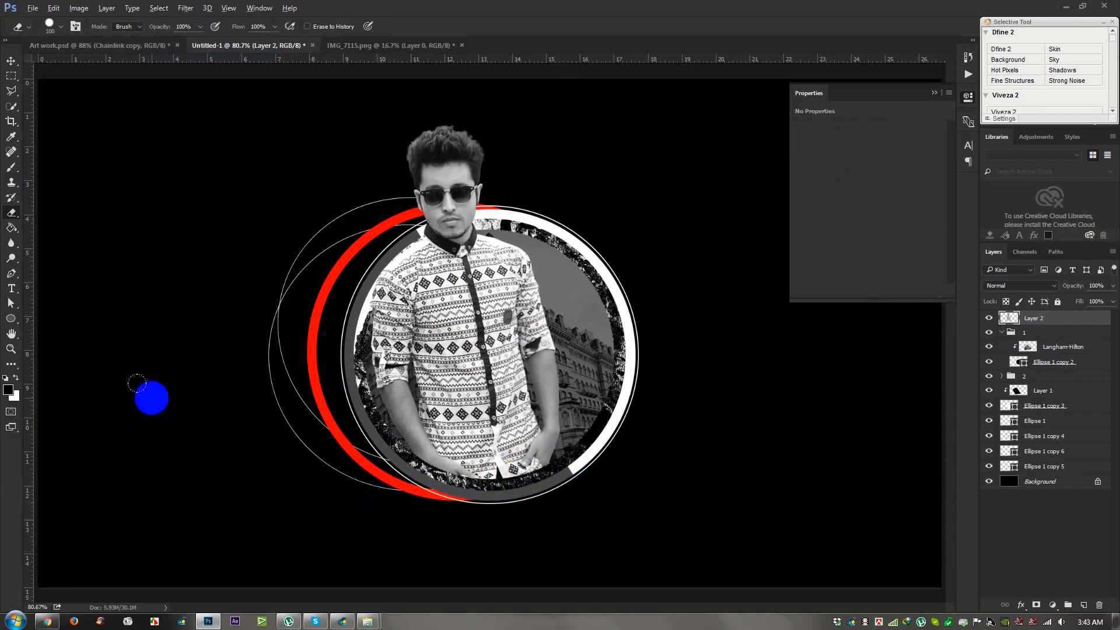
{"action": "scroll", "coordinate": [137, 384], "scroll_direction": "up", "scroll_amount": 1}
{"action": "left_click", "coordinate": [11, 60]}
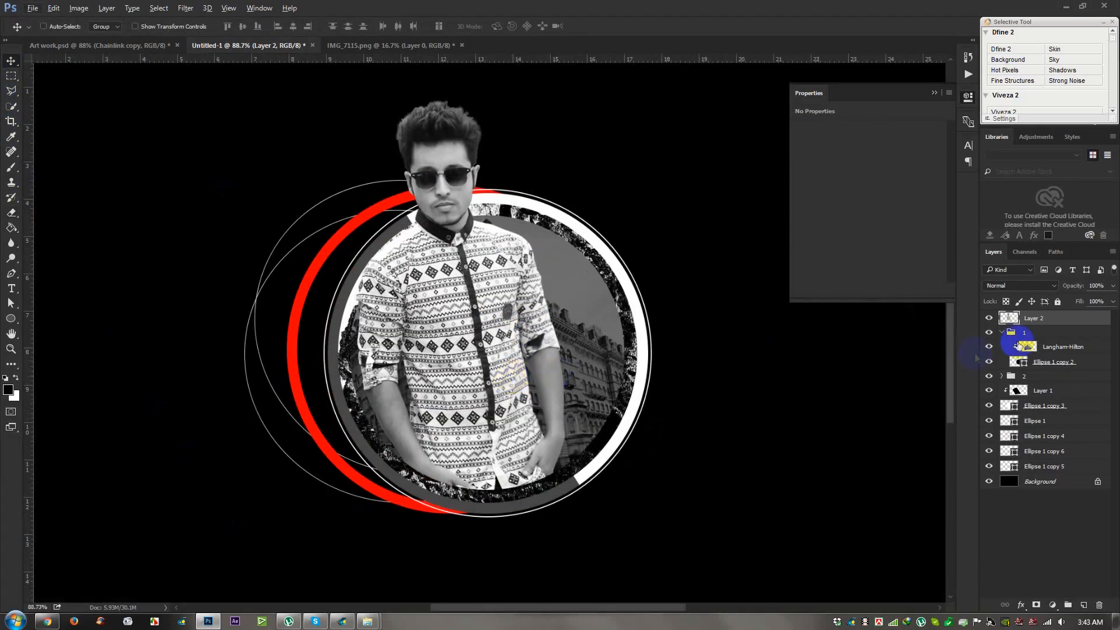
Step: Add a drop shadow to Layer 2 with angle 26°, distance 29 px, size 38 px and a reduced opacity
{"action": "double_click", "coordinate": [1062, 322]}
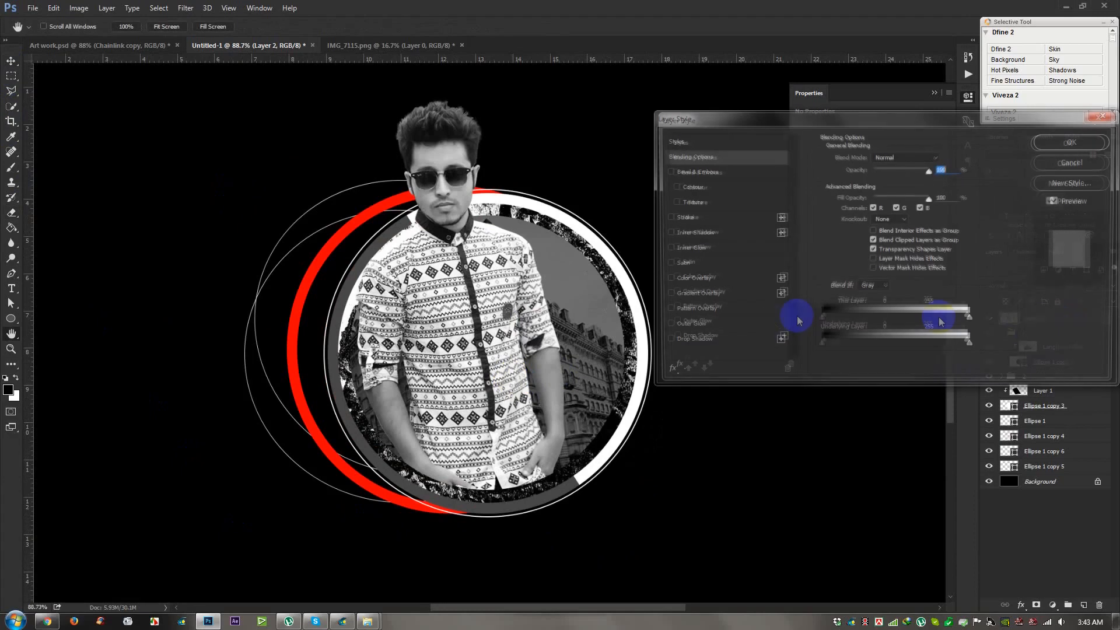
{"action": "left_click", "coordinate": [672, 339]}
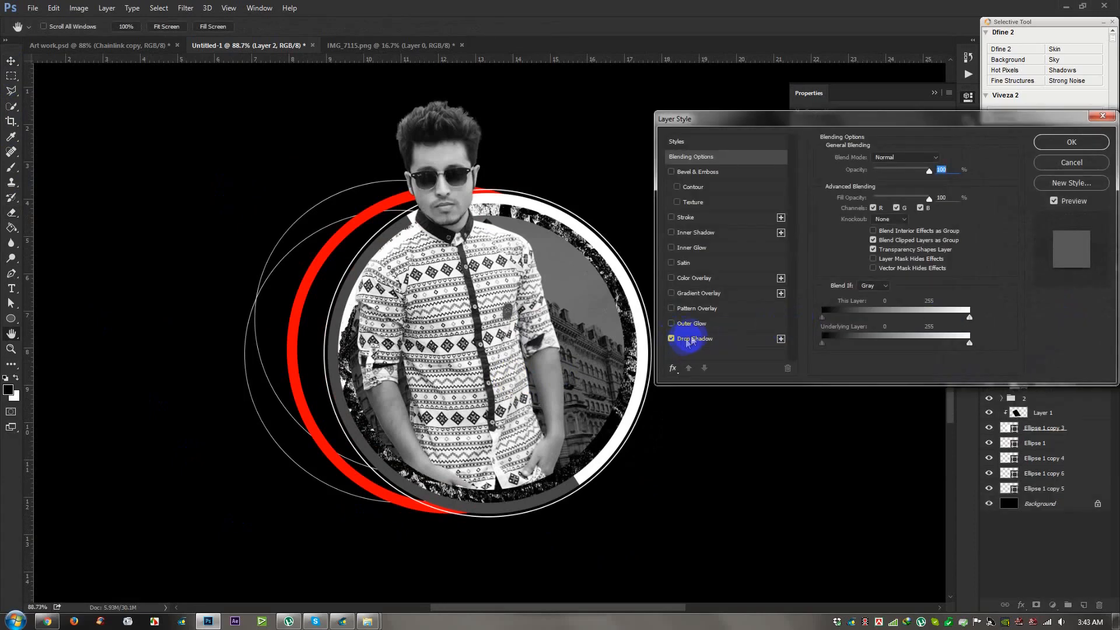
{"action": "left_click", "coordinate": [689, 340]}
{"action": "left_click_drag", "start_coordinate": [868, 233], "coordinate": [875, 231]}
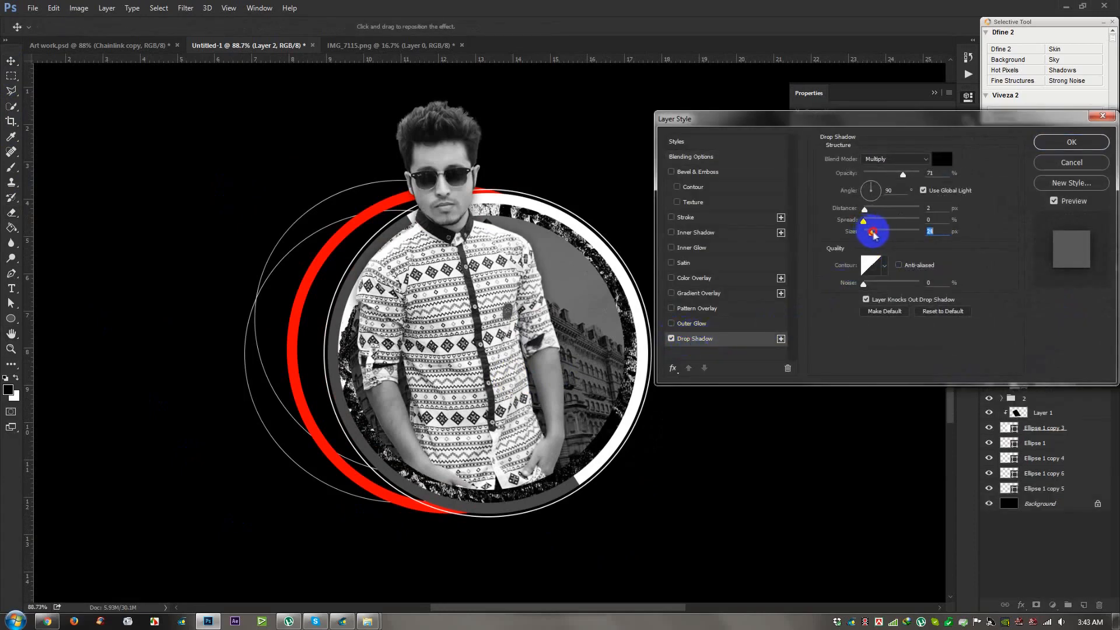
{"action": "left_click_drag", "start_coordinate": [904, 174], "coordinate": [885, 179]}
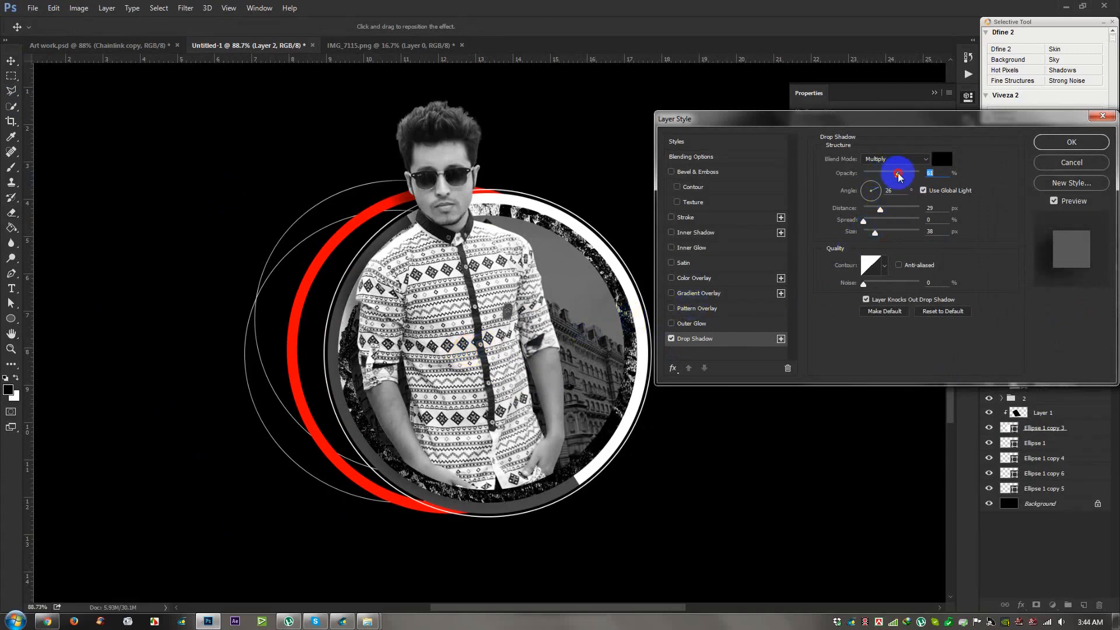
{"action": "left_click", "coordinate": [1071, 142]}
{"action": "scroll", "coordinate": [543, 297], "scroll_direction": "down", "scroll_amount": 1}
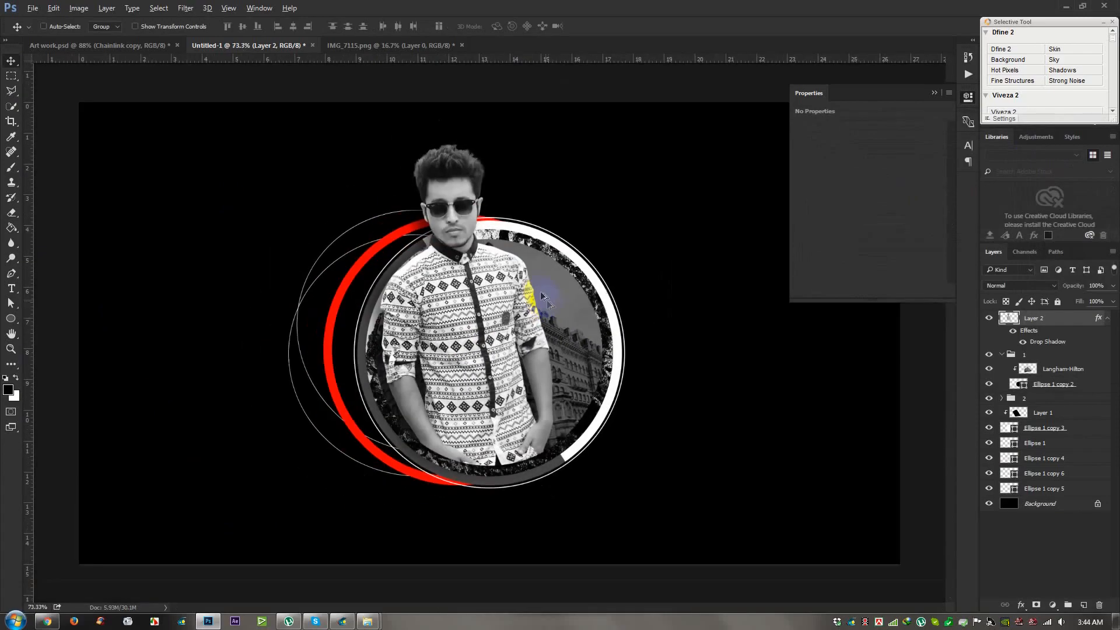
Step: Switch to Art work.psd, collapse Group 1, show all its hidden layers and examine the red banner and side text
{"action": "scroll", "coordinate": [538, 290], "scroll_direction": "up", "scroll_amount": 1}
{"action": "left_click", "coordinate": [142, 47]}
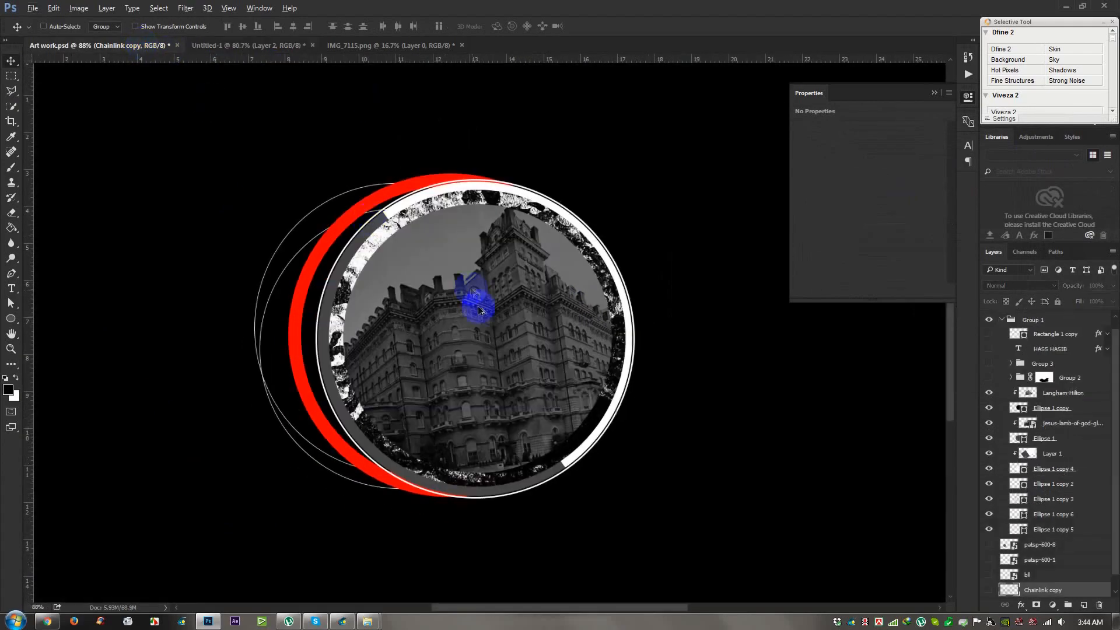
{"action": "key", "text": "ctrl+0"}
{"action": "left_click", "coordinate": [992, 371]}
{"action": "left_click", "coordinate": [1001, 319]}
{"action": "left_click_drag", "start_coordinate": [987, 357], "coordinate": [988, 318]}
{"action": "scroll", "coordinate": [563, 339], "scroll_direction": "up", "scroll_amount": 1}
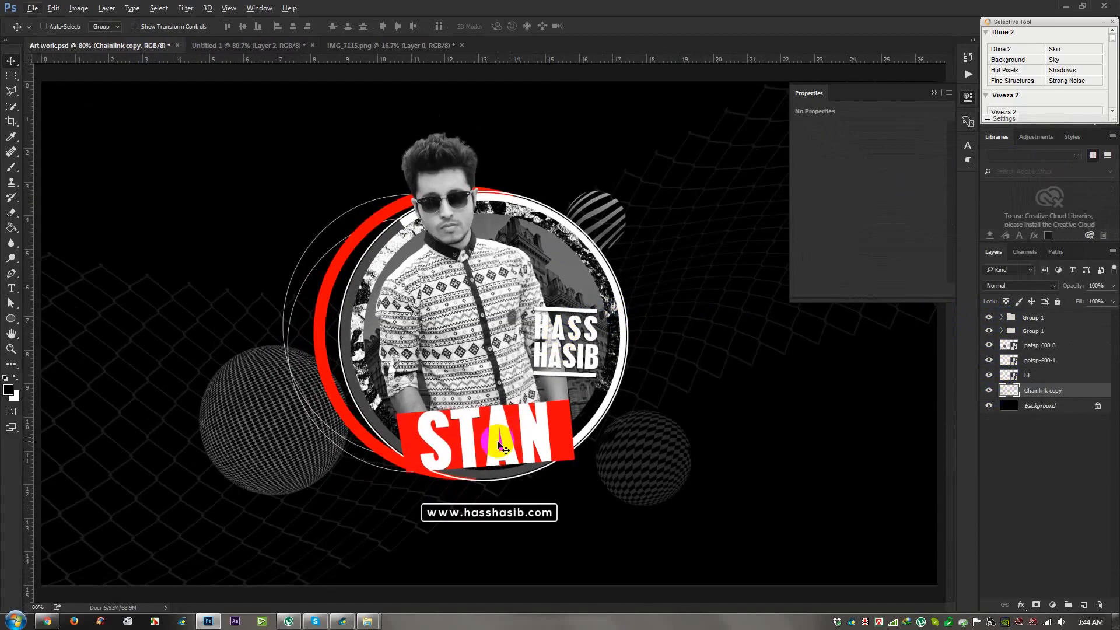
{"action": "scroll", "coordinate": [498, 447], "scroll_direction": "up", "scroll_amount": 1}
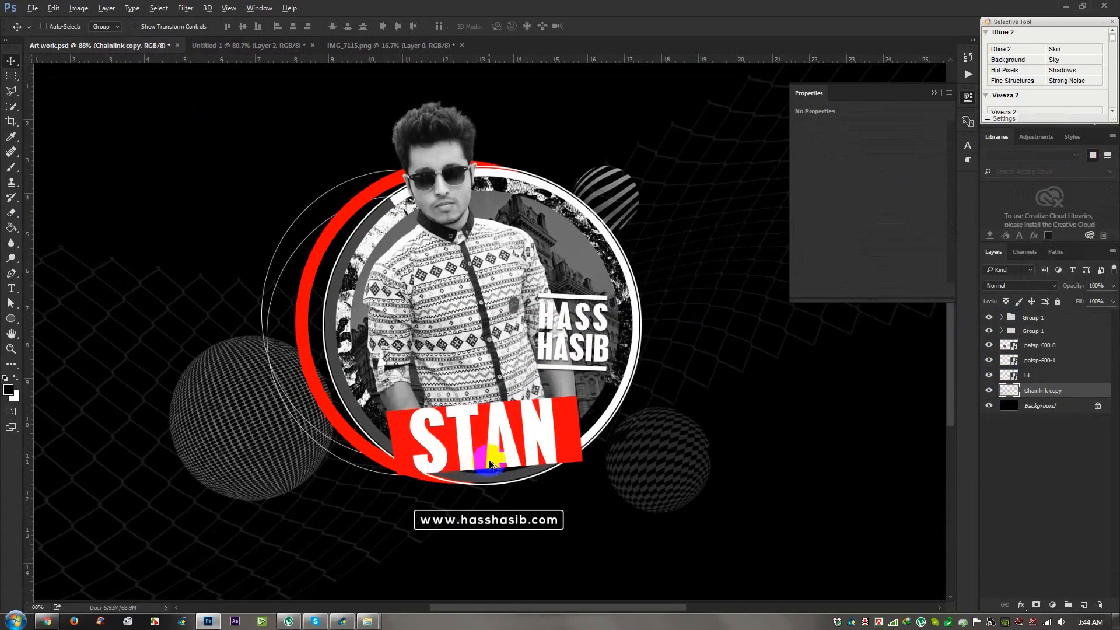
{"action": "scroll", "coordinate": [490, 465], "scroll_direction": "up", "scroll_amount": 2}
{"action": "scroll", "coordinate": [499, 417], "scroll_direction": "up", "scroll_amount": 1}
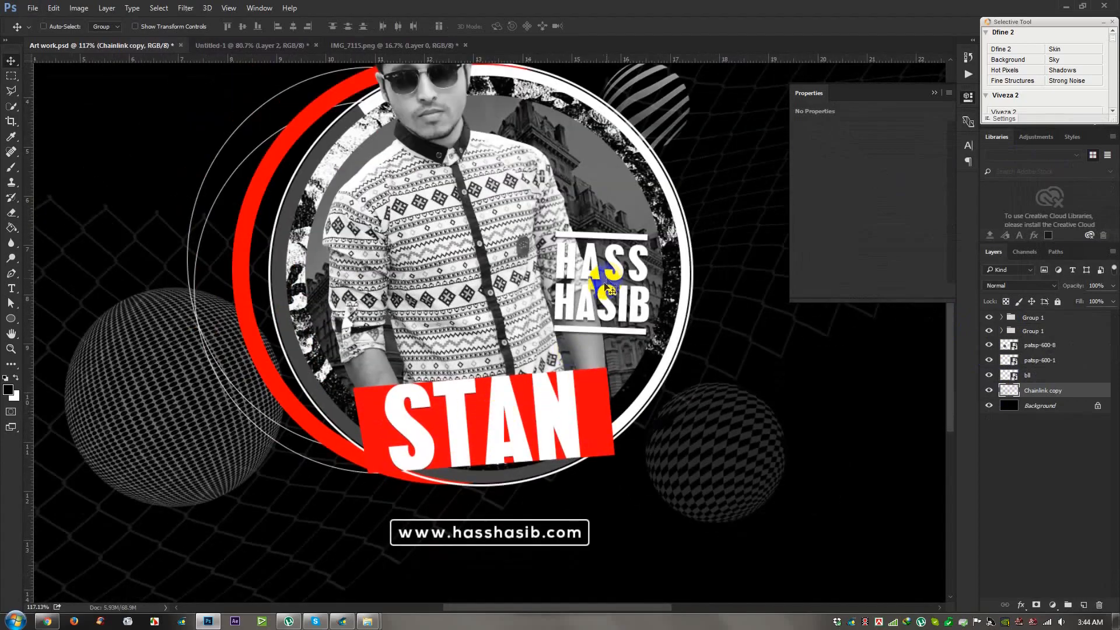
Step: Return to the Untitled-1 document and draw a black rectangle about 274 by 123 px at the badge's lower left
{"action": "left_click", "coordinate": [275, 46]}
{"action": "scroll", "coordinate": [532, 318], "scroll_direction": "down", "scroll_amount": 1}
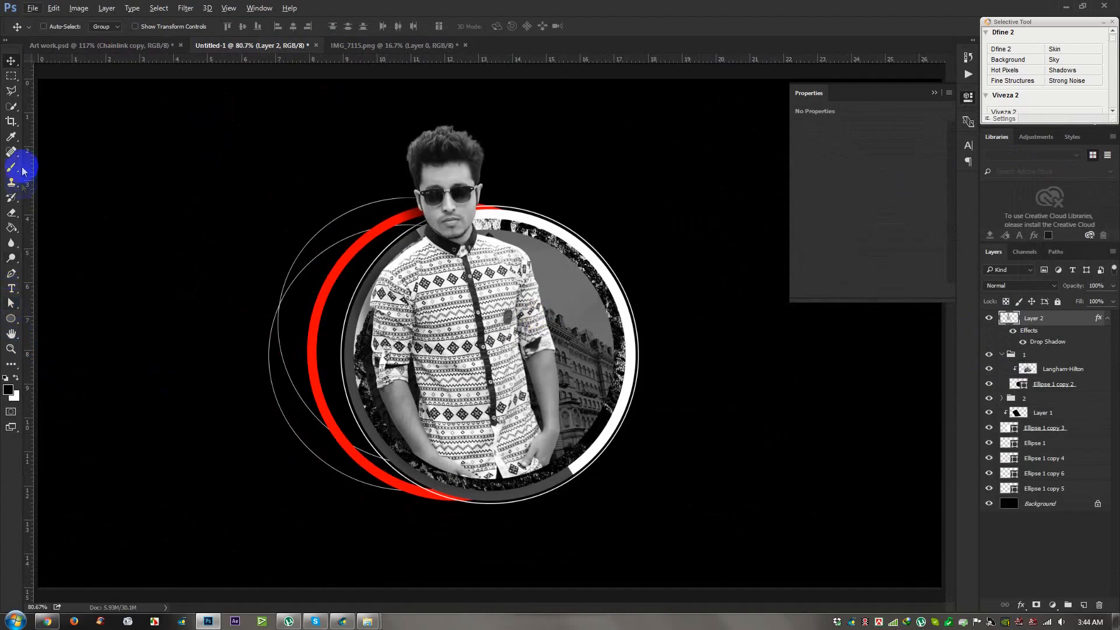
{"action": "right_click", "coordinate": [11, 320]}
{"action": "left_click", "coordinate": [44, 318]}
{"action": "left_click_drag", "start_coordinate": [175, 459], "coordinate": [304, 518]}
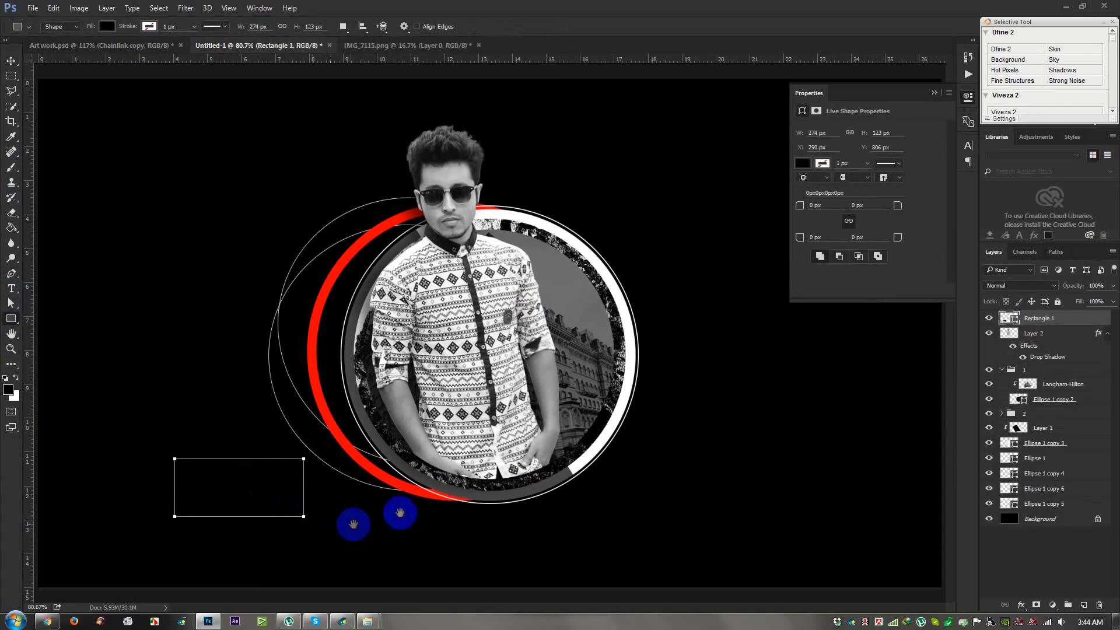
Step: Group all layers from Layer 2 down to Ellipse 1 copy 5, leaving the rectangle and background out
{"action": "left_click", "coordinate": [1031, 334]}
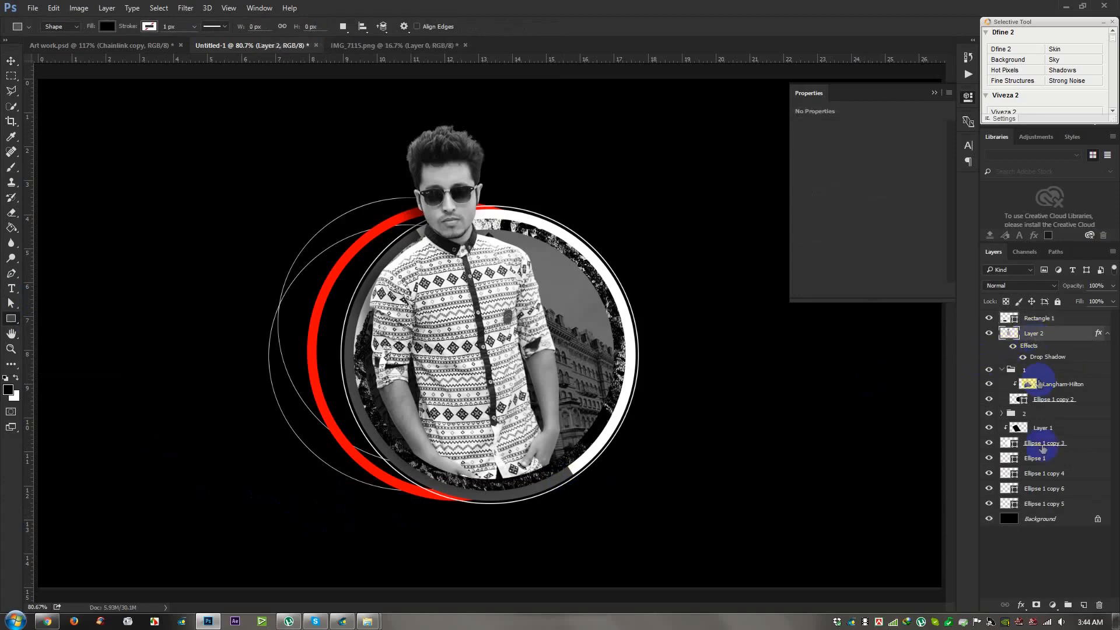
{"action": "left_click", "coordinate": [1041, 508], "text": "shift"}
{"action": "key", "text": "ctrl+g"}
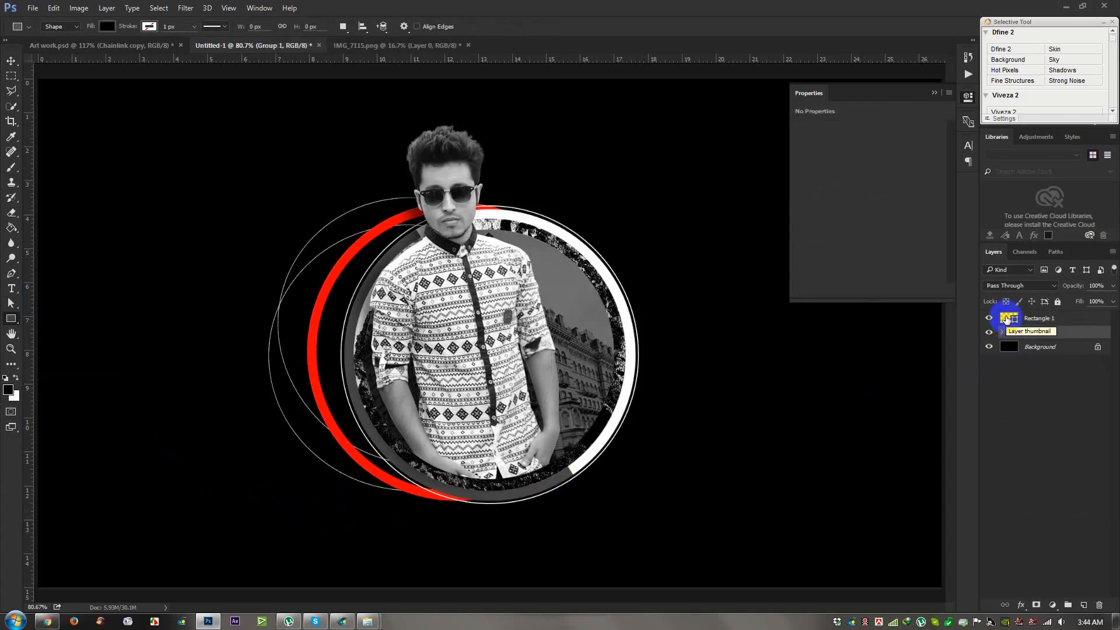
Step: Recolour the black rectangle with the red sampled from the badge's outer ring
{"action": "double_click", "coordinate": [1007, 319]}
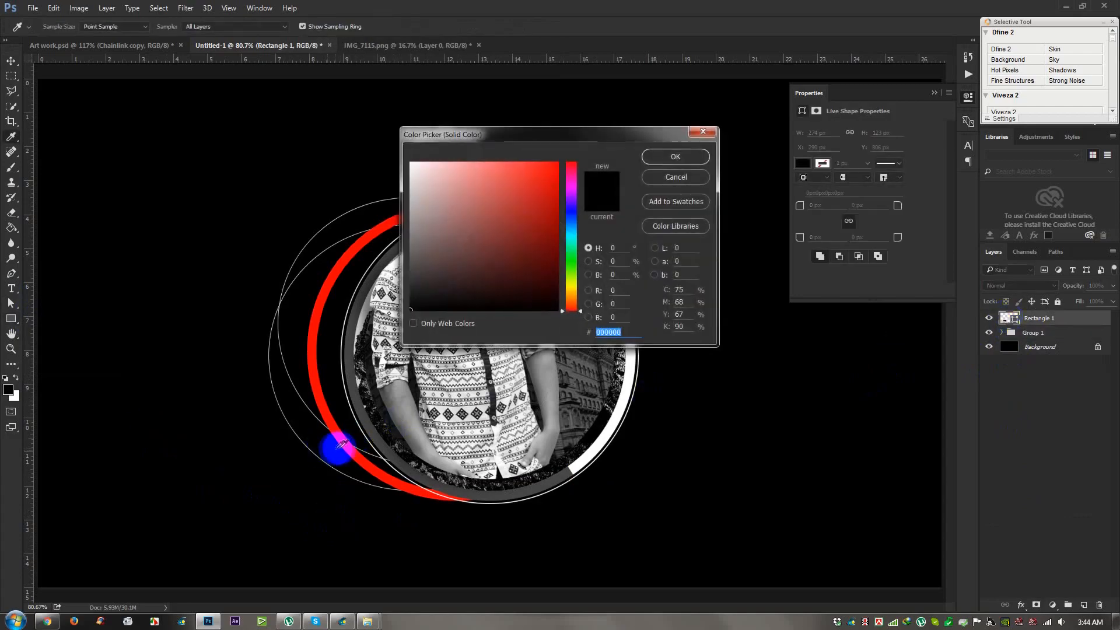
{"action": "left_click", "coordinate": [342, 443]}
{"action": "left_click", "coordinate": [676, 157]}
Step: Skew the red rectangle and pull its corners slightly outward to form an irregular banner shape
{"action": "scroll", "coordinate": [285, 474], "scroll_direction": "up", "scroll_amount": 2}
{"action": "scroll", "coordinate": [283, 478], "scroll_direction": "up", "scroll_amount": 2}
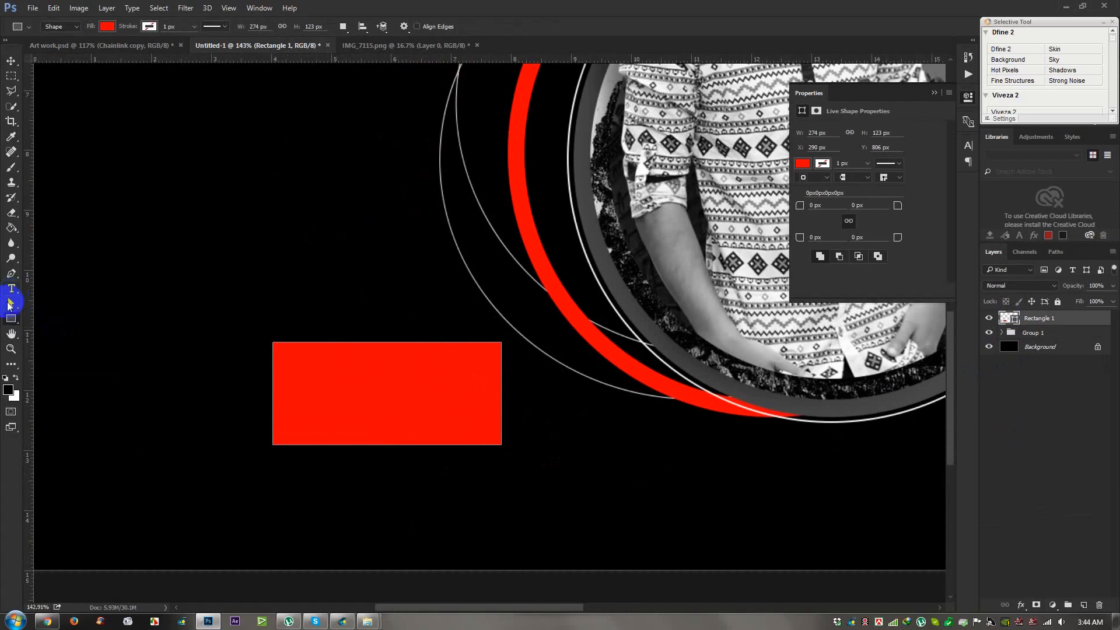
{"action": "key", "text": "ctrl+t"}
{"action": "left_click_drag", "start_coordinate": [389, 347], "coordinate": [377, 343]}
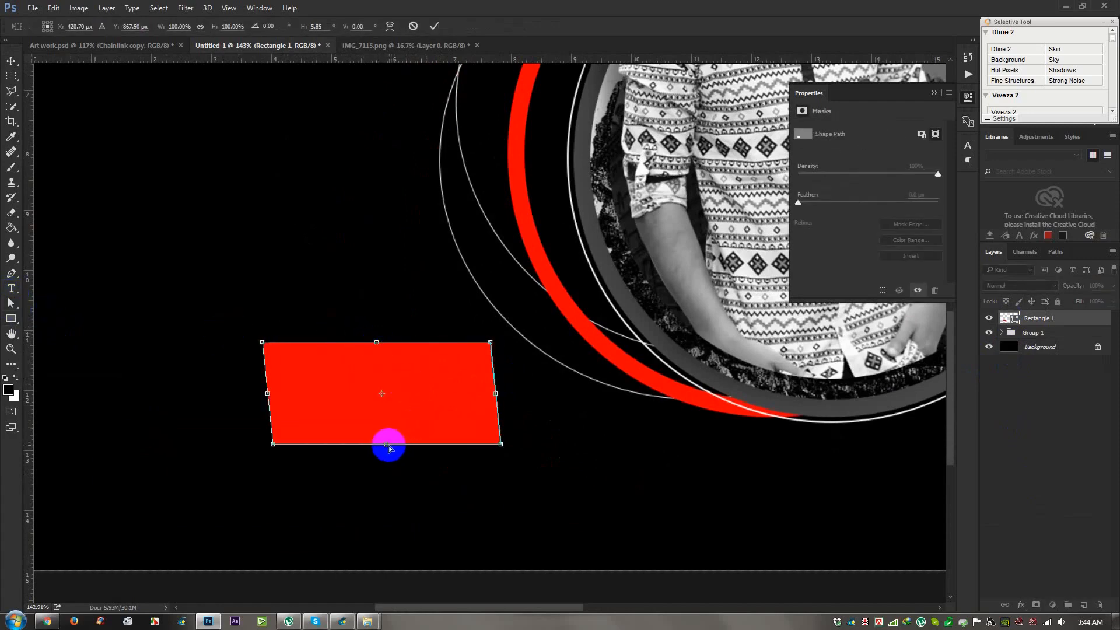
{"action": "left_click_drag", "start_coordinate": [501, 445], "coordinate": [505, 451]}
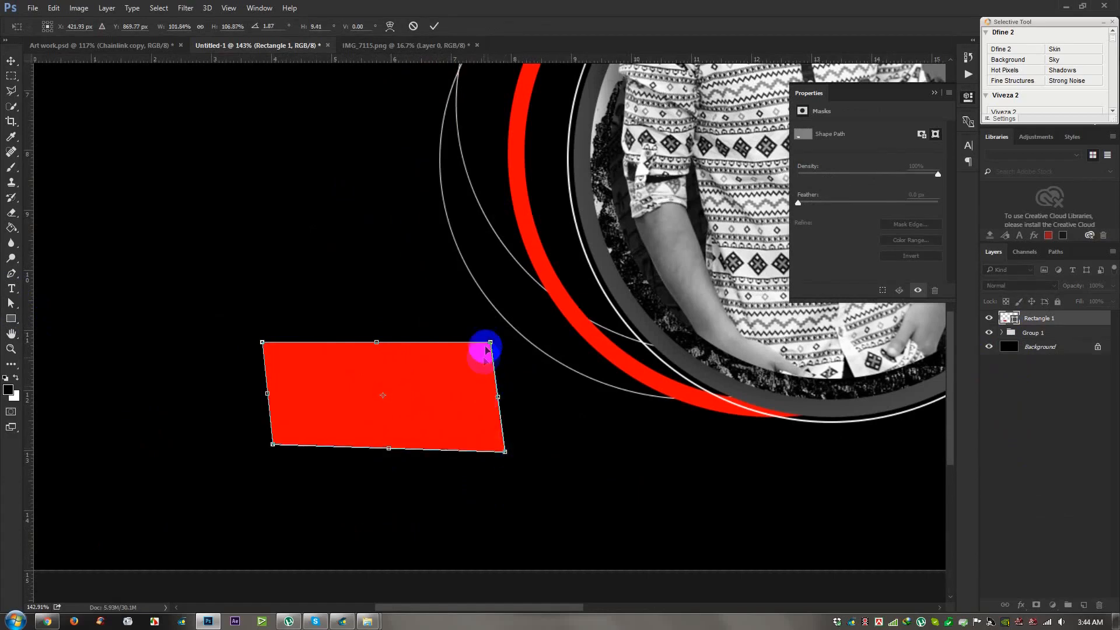
{"action": "left_click_drag", "start_coordinate": [495, 340], "coordinate": [497, 338]}
{"action": "left_click_drag", "start_coordinate": [273, 451], "coordinate": [271, 453]}
{"action": "left_click", "coordinate": [430, 26]}
Step: Add the white text "STAN" over the red banner and set its size to 95 pt
{"action": "left_click", "coordinate": [11, 289]}
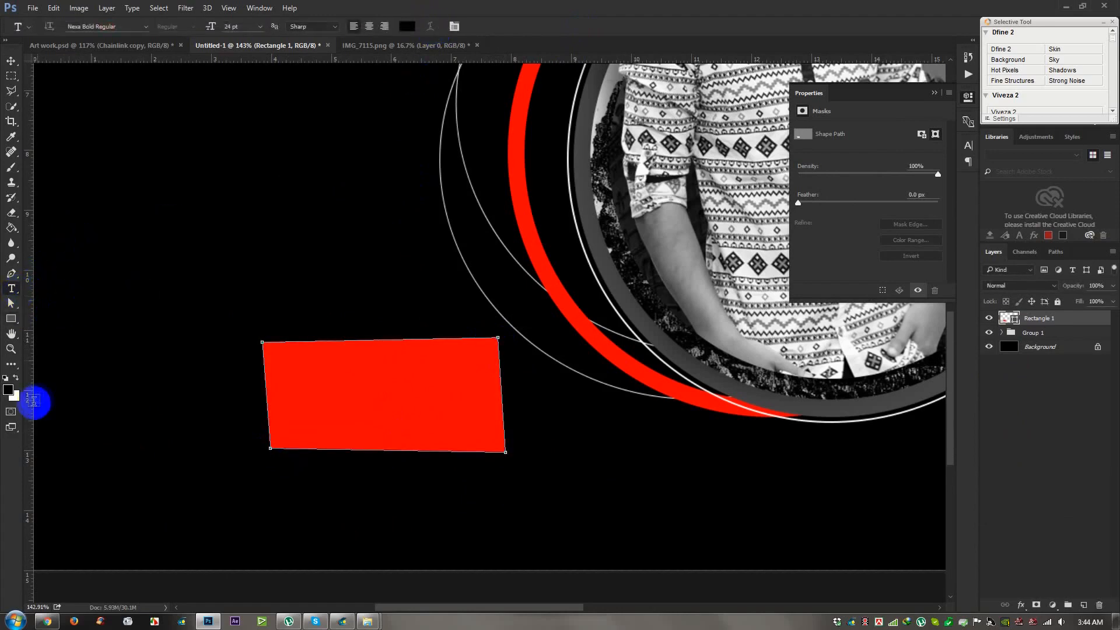
{"action": "left_click", "coordinate": [16, 379]}
{"action": "left_click", "coordinate": [194, 264]}
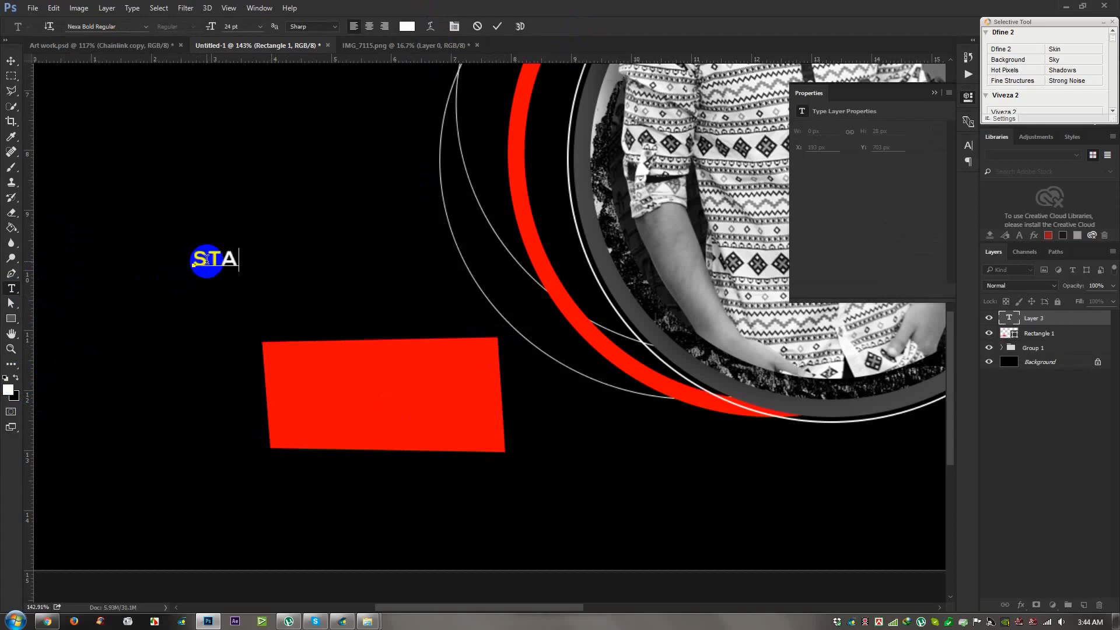
{"action": "left_click_drag", "start_coordinate": [312, 266], "coordinate": [467, 392]}
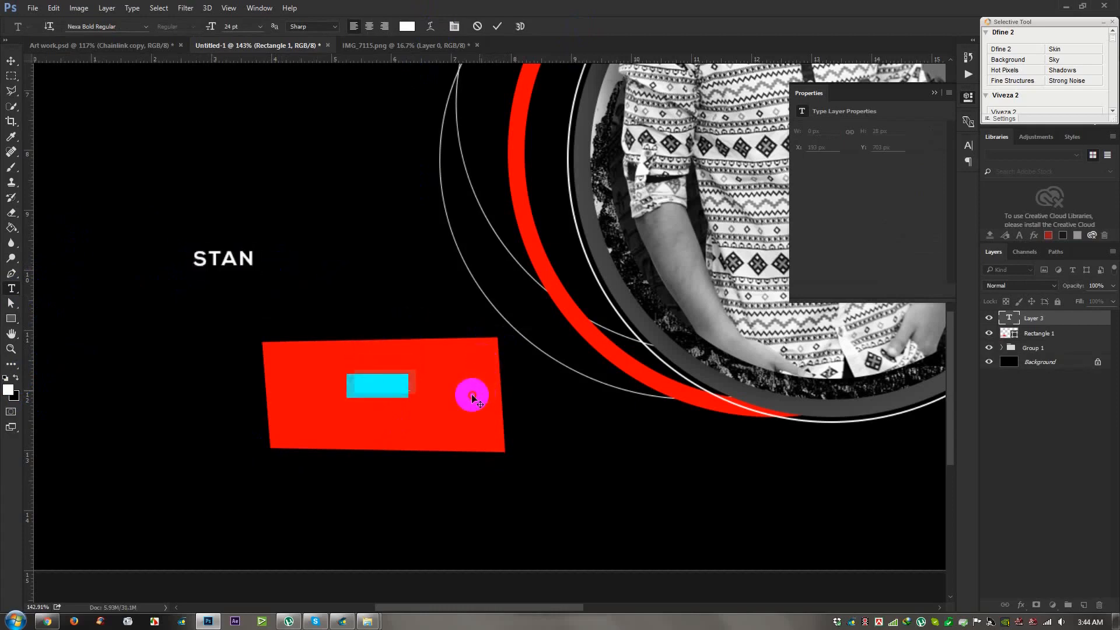
{"action": "left_click_drag", "start_coordinate": [214, 28], "coordinate": [255, 63]}
{"action": "left_click_drag", "start_coordinate": [339, 136], "coordinate": [257, 168]}
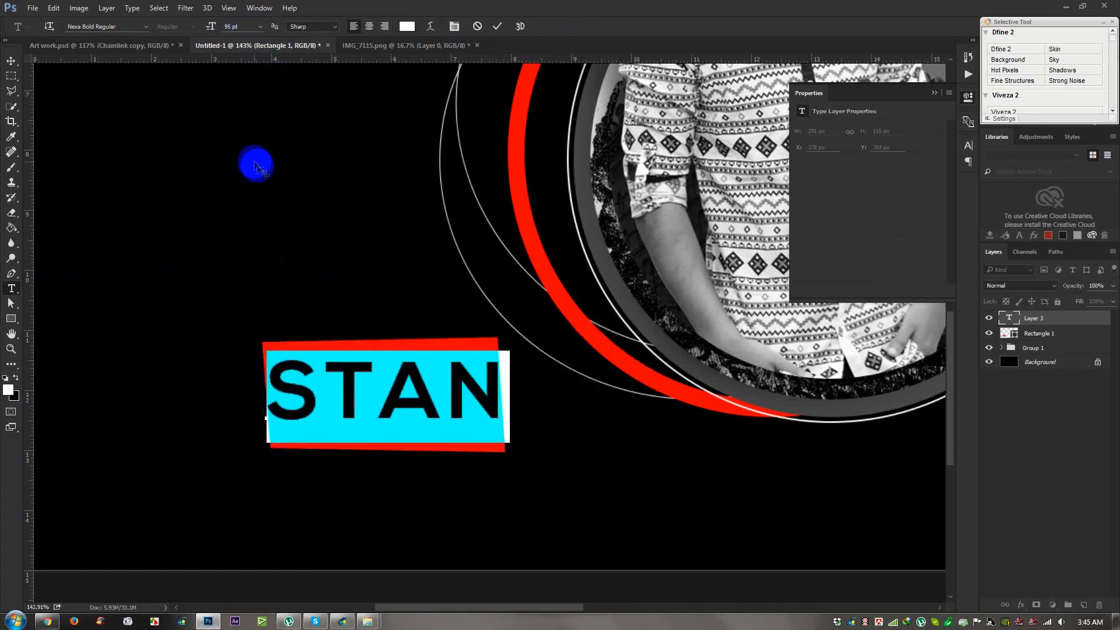
Step: Set the text's leading to Auto, tracking to 0 and font to Impact Regular
{"action": "left_click", "coordinate": [968, 146]}
{"action": "left_click", "coordinate": [947, 176]}
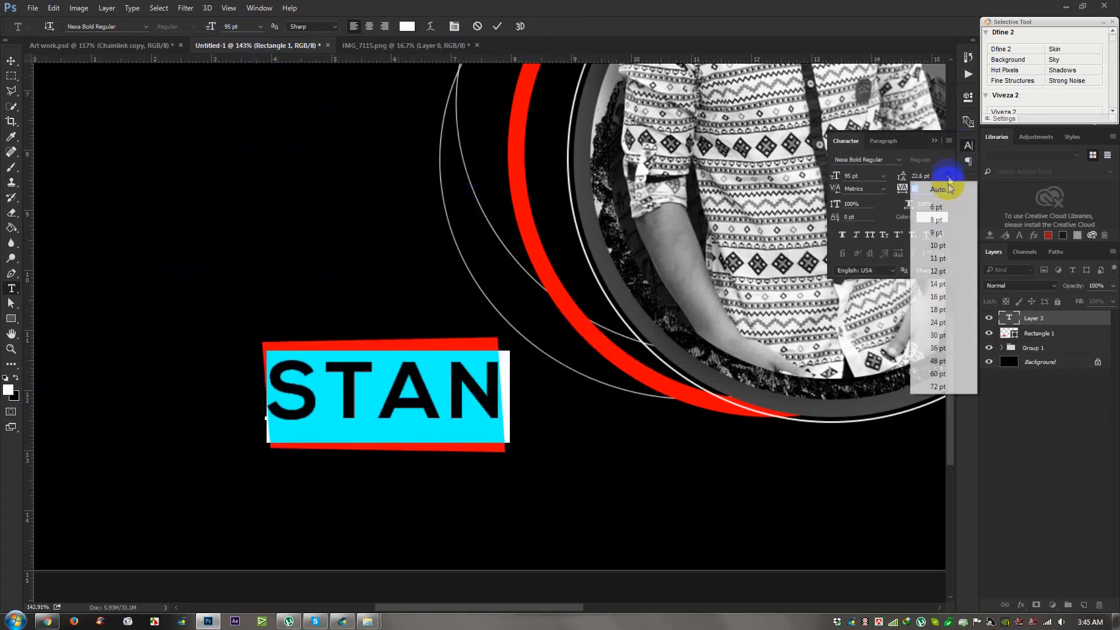
{"action": "left_click", "coordinate": [947, 194]}
{"action": "left_click", "coordinate": [948, 188]}
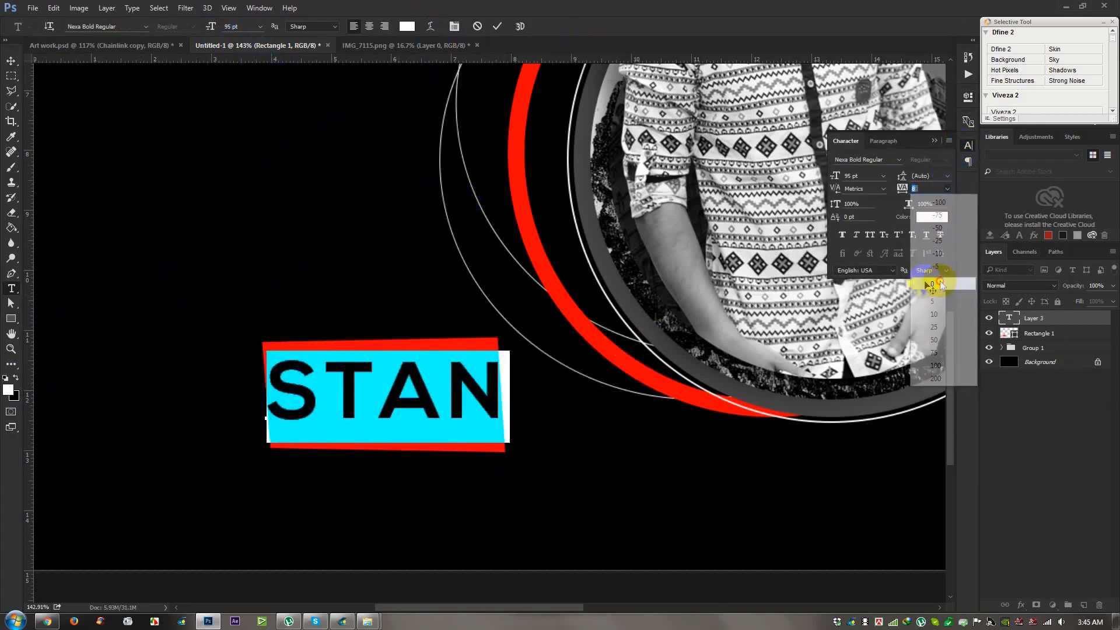
{"action": "left_click", "coordinate": [932, 284]}
{"action": "type", "text": "impact"}
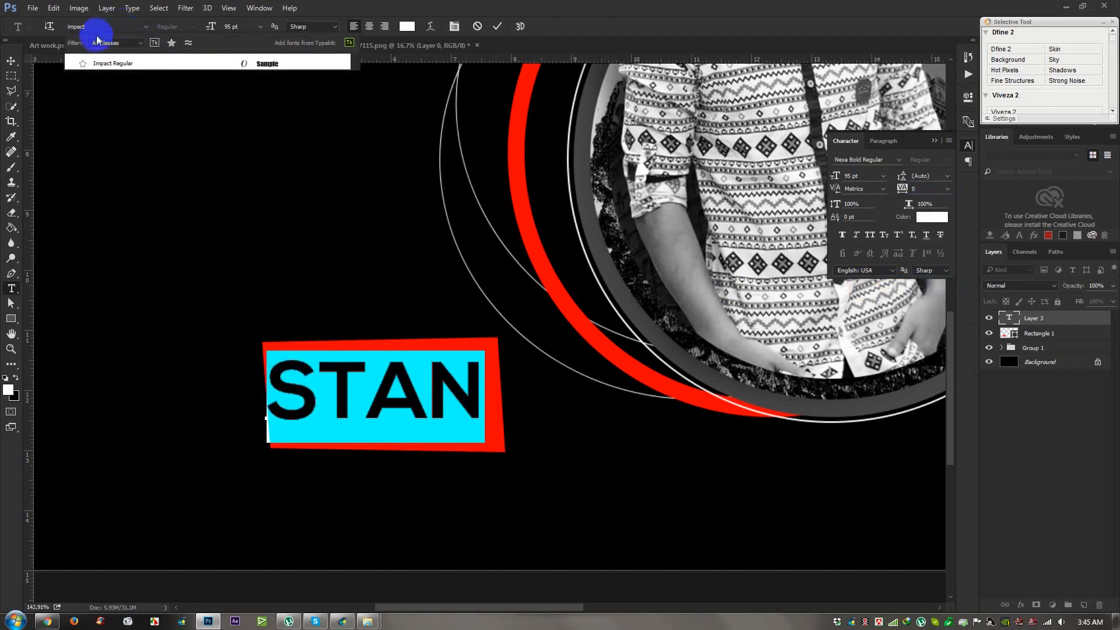
{"action": "left_click", "coordinate": [117, 61]}
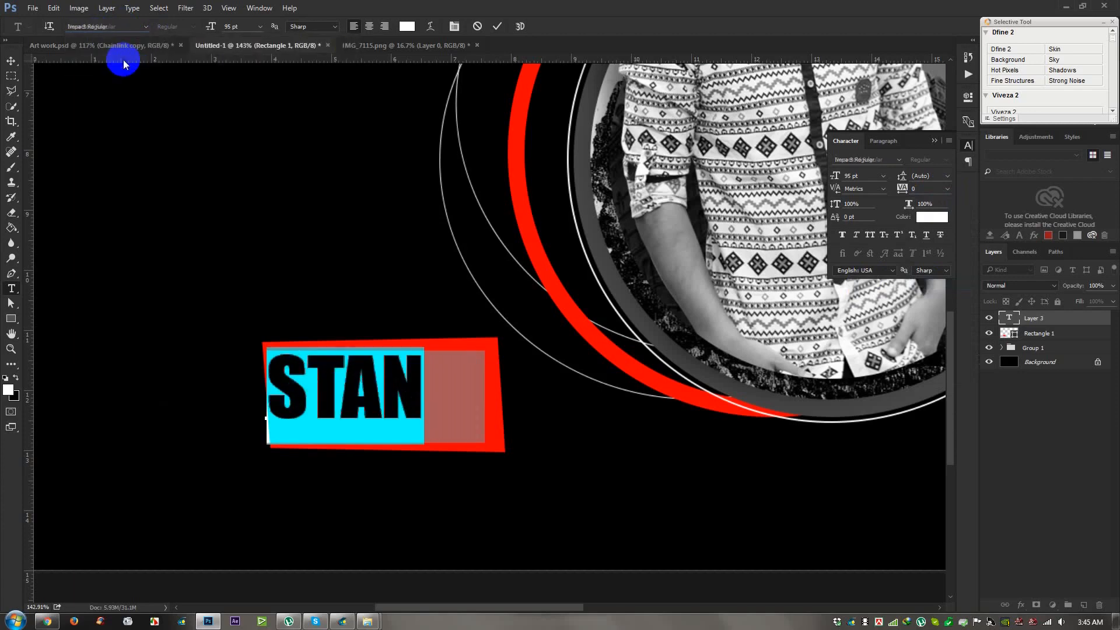
Step: Enlarge the STAN text to about 144 pt, tilt it slightly and position it to fill the red banner
{"action": "left_click", "coordinate": [11, 61]}
{"action": "key", "text": "ctrl+t"}
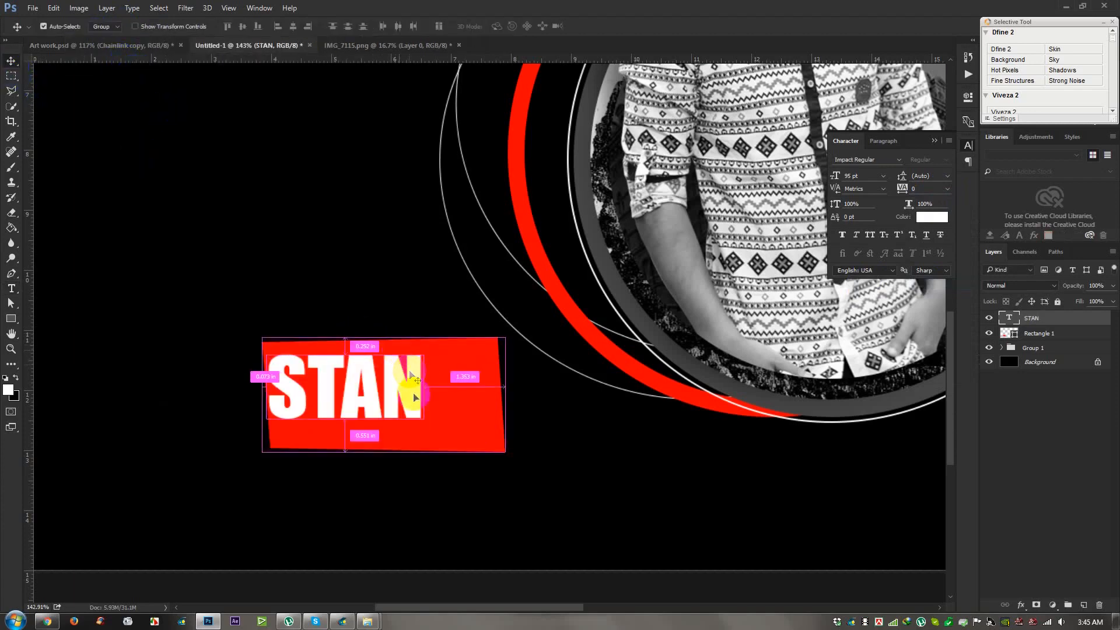
{"action": "left_click_drag", "start_coordinate": [430, 446], "coordinate": [496, 472]}
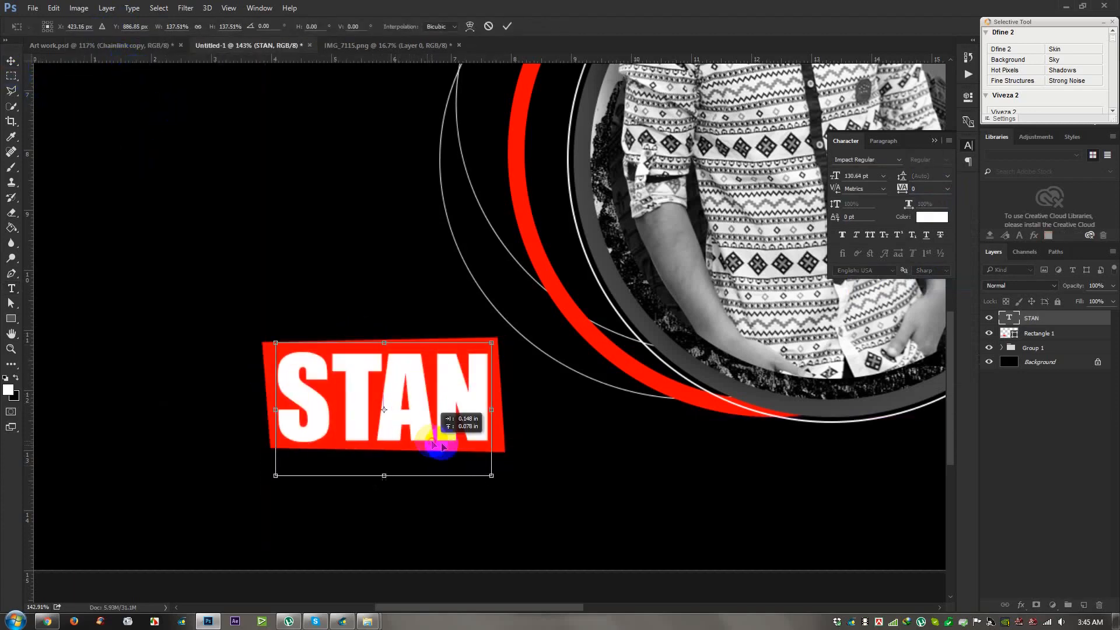
{"action": "left_click_drag", "start_coordinate": [545, 403], "coordinate": [549, 396]}
{"action": "mouse_move", "coordinate": [490, 338]}
{"action": "left_mouse_down"}
{"action": "mouse_move", "coordinate": [498, 325]}
{"action": "mouse_move", "coordinate": [496, 335]}
{"action": "left_mouse_up"}
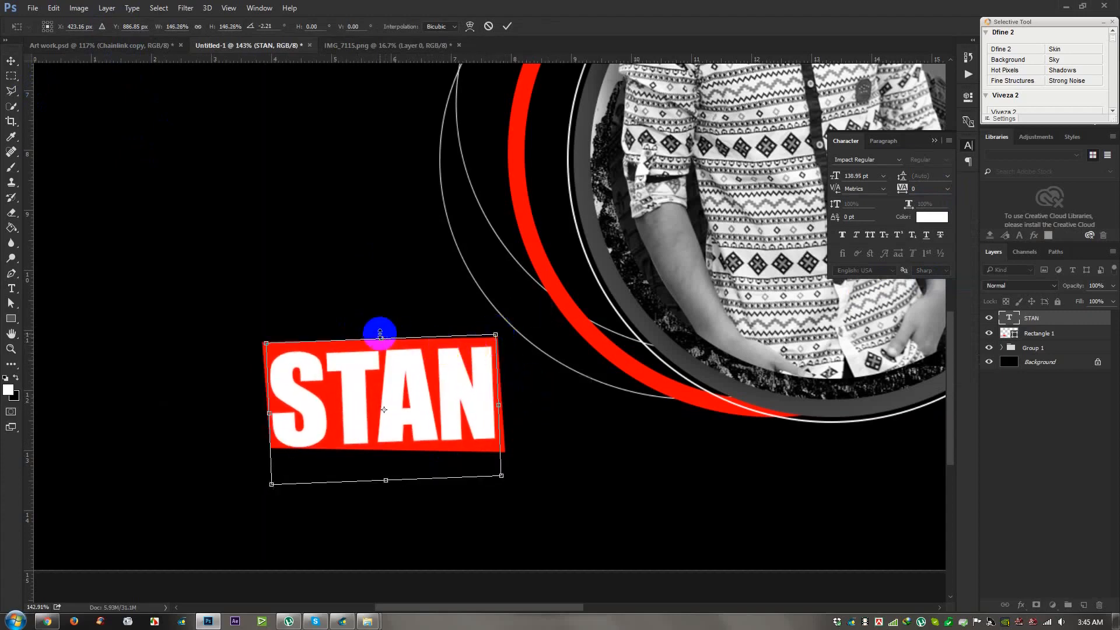
{"action": "left_click_drag", "start_coordinate": [537, 412], "coordinate": [541, 413]}
{"action": "left_click_drag", "start_coordinate": [500, 478], "coordinate": [512, 485]}
{"action": "left_click_drag", "start_coordinate": [439, 461], "coordinate": [437, 458]}
{"action": "left_click_drag", "start_coordinate": [512, 485], "coordinate": [528, 486]}
{"action": "left_click_drag", "start_coordinate": [426, 430], "coordinate": [419, 437]}
{"action": "mouse_move", "coordinate": [517, 489]}
{"action": "left_mouse_down"}
{"action": "mouse_move", "coordinate": [493, 482]}
{"action": "mouse_move", "coordinate": [503, 482]}
{"action": "left_mouse_up"}
{"action": "left_click", "coordinate": [507, 26]}
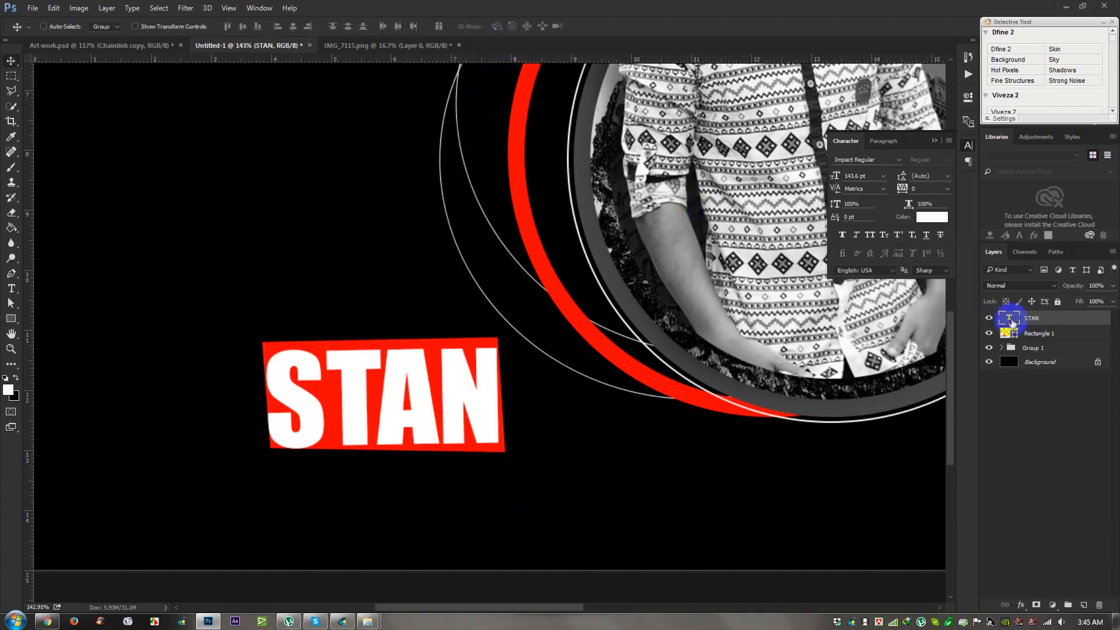
Step: Clip the STAN text layer to Rectangle 1 with a clipping mask
{"action": "right_click", "coordinate": [1043, 320]}
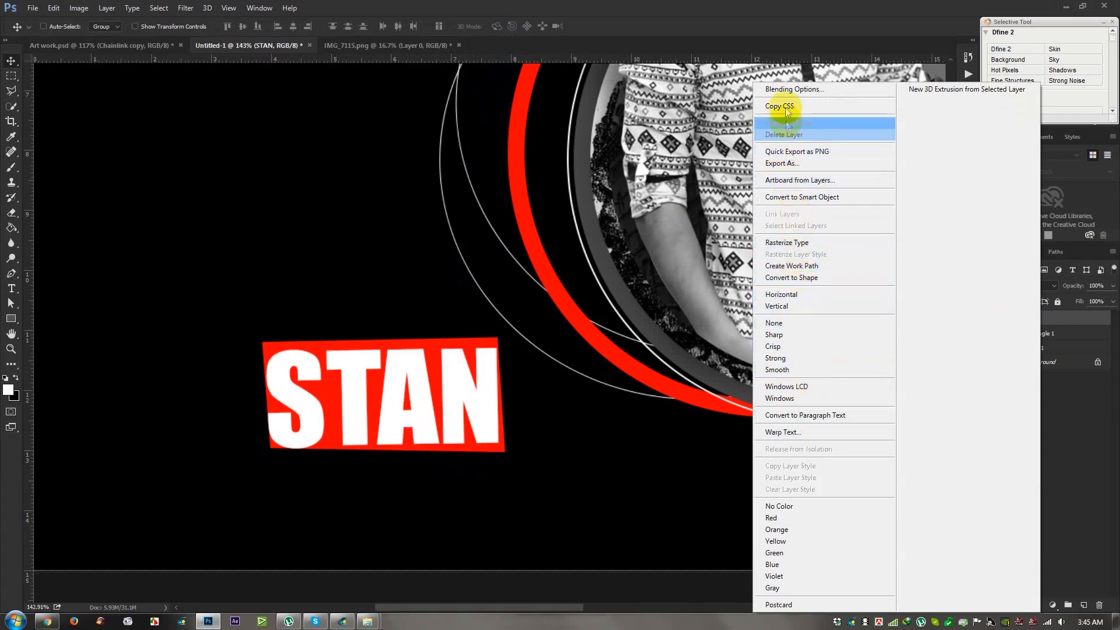
{"action": "left_click", "coordinate": [1045, 320]}
{"action": "right_click", "coordinate": [1062, 322]}
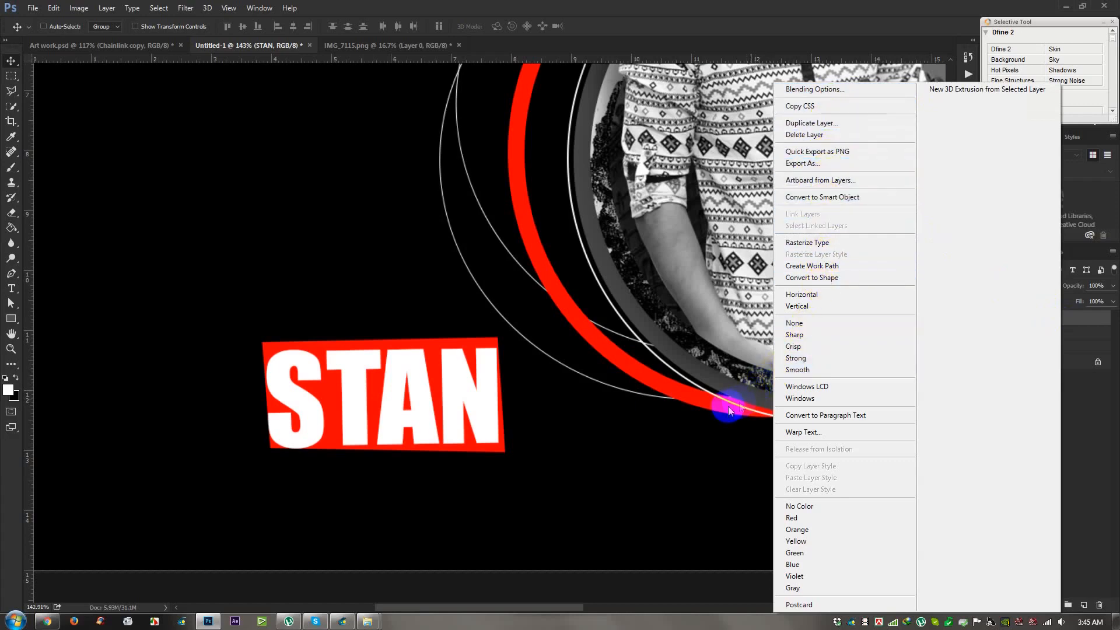
{"action": "left_click", "coordinate": [669, 449]}
{"action": "left_click", "coordinate": [106, 8]}
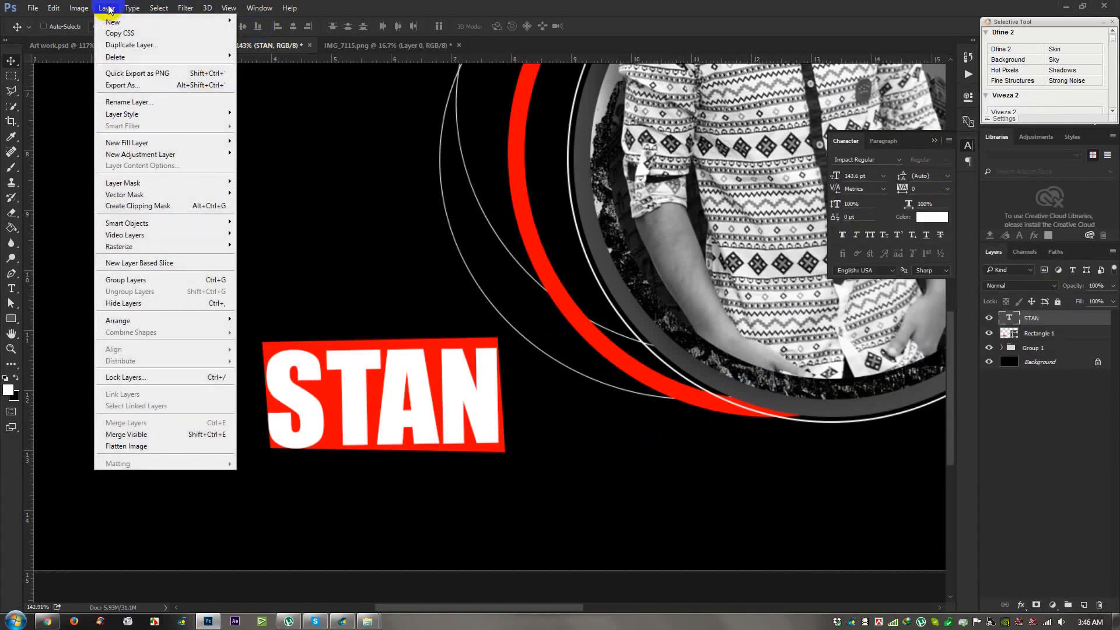
{"action": "left_click", "coordinate": [153, 210]}
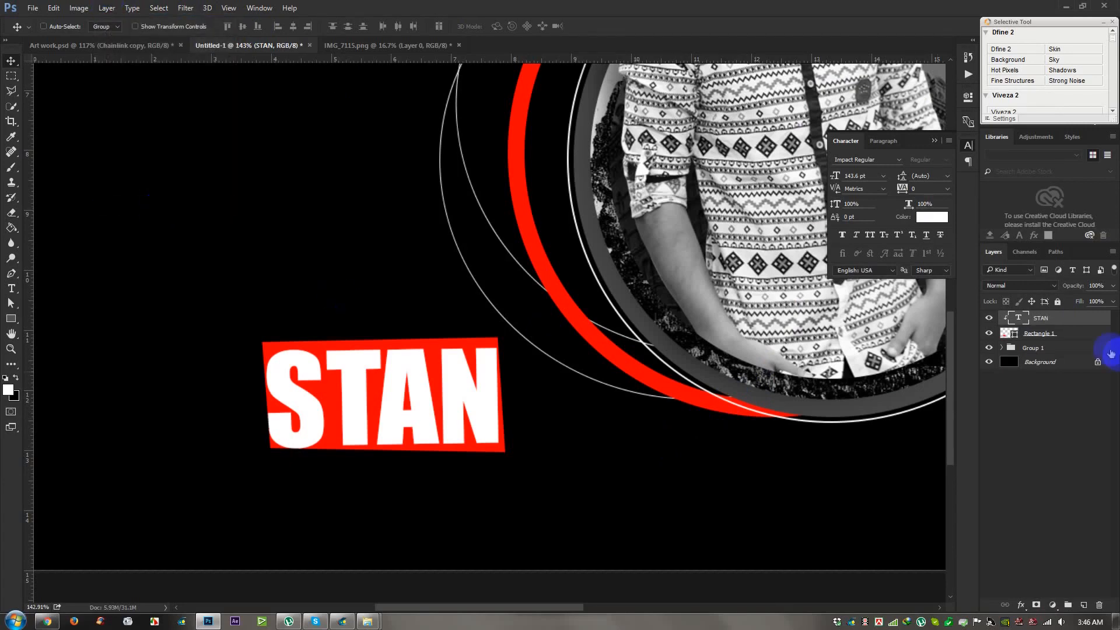
Step: Shift the clipped STAN text slightly and scale it to about 147.5 pt so its letters reach the banner's edges
{"action": "mouse_move", "coordinate": [457, 395]}
{"action": "left_mouse_down"}
{"action": "mouse_move", "coordinate": [435, 424]}
{"action": "mouse_move", "coordinate": [458, 395]}
{"action": "mouse_move", "coordinate": [466, 404]}
{"action": "left_mouse_up"}
{"action": "key", "text": "ctrl+t"}
{"action": "left_click_drag", "start_coordinate": [500, 338], "coordinate": [507, 325]}
{"action": "left_click_drag", "start_coordinate": [262, 483], "coordinate": [257, 487]}
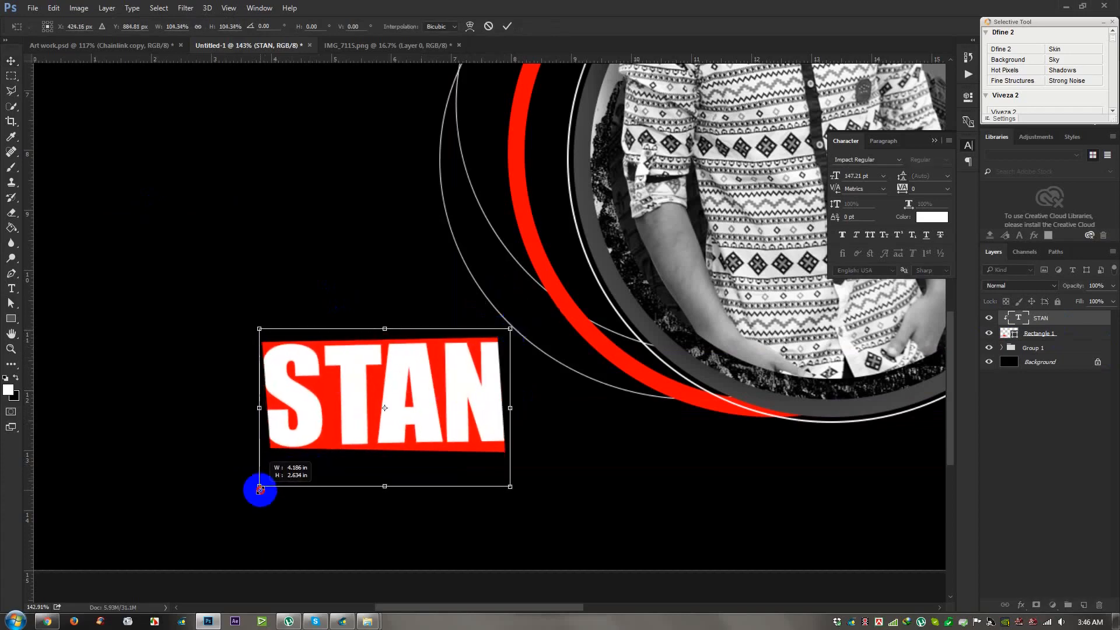
{"action": "left_click_drag", "start_coordinate": [510, 329], "coordinate": [506, 329]}
{"action": "key", "text": "Return"}
Step: Move the red banner and its STAN text together onto the lower part of the figure and badge
{"action": "scroll", "coordinate": [600, 383], "scroll_direction": "down", "scroll_amount": 3}
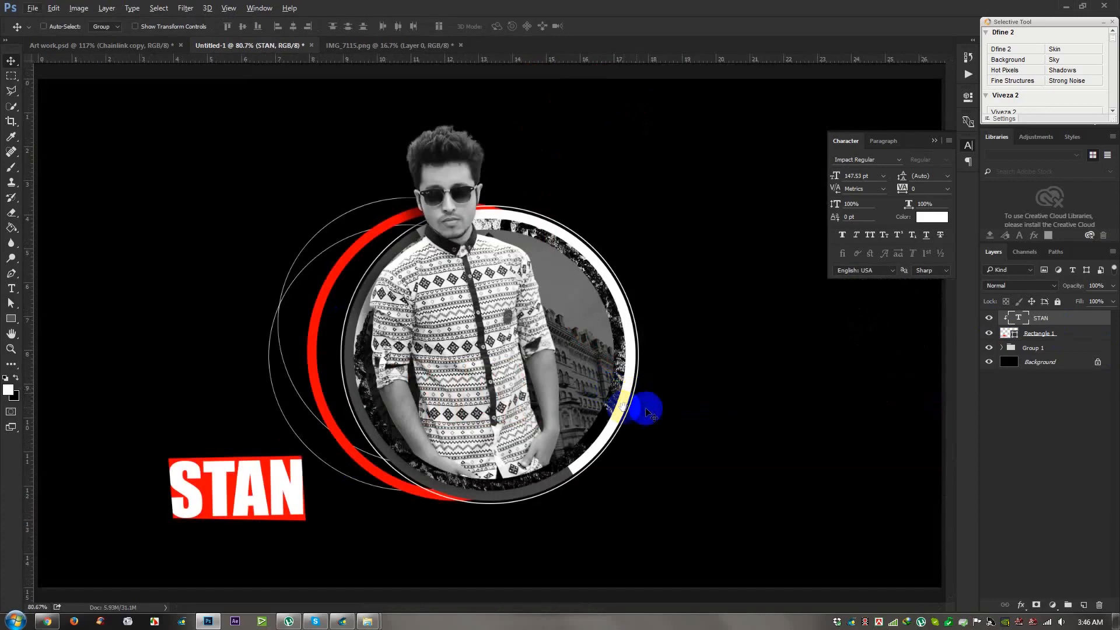
{"action": "left_click", "coordinate": [1043, 333], "text": "shift"}
{"action": "left_click_drag", "start_coordinate": [534, 474], "coordinate": [660, 445]}
Step: Stretch Rectangle 1 wider and tilt it slightly so the banner leaves a red margin around the STAN text
{"action": "left_click", "coordinate": [1045, 333]}
{"action": "key", "text": "ctrl+t"}
{"action": "left_click_drag", "start_coordinate": [563, 459], "coordinate": [574, 454]}
{"action": "left_click_drag", "start_coordinate": [638, 471], "coordinate": [641, 471]}
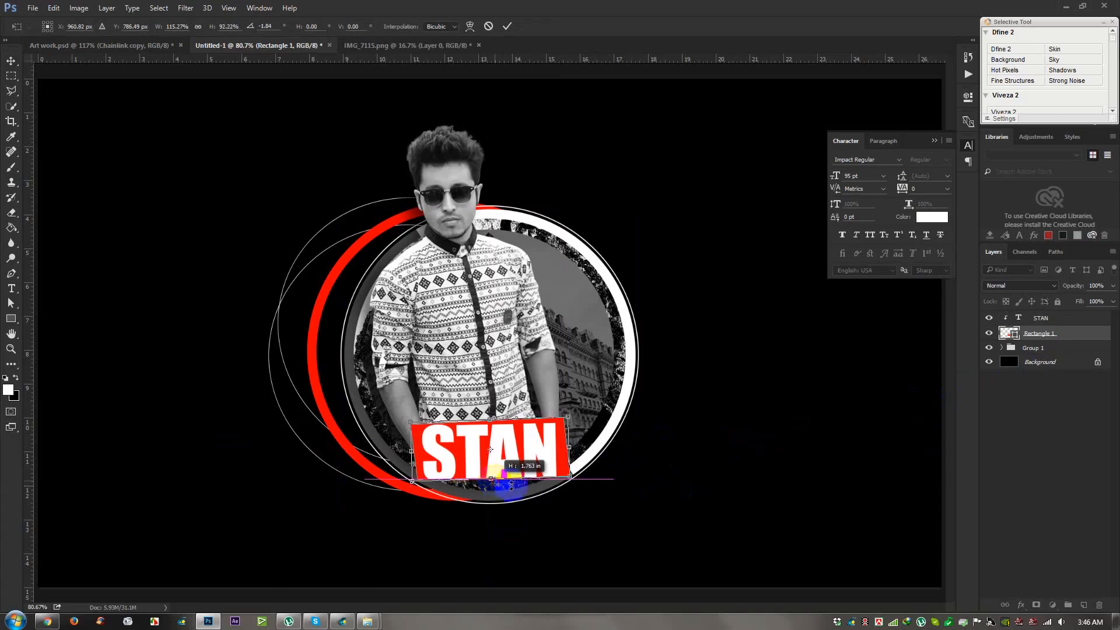
{"action": "key", "text": "Return"}
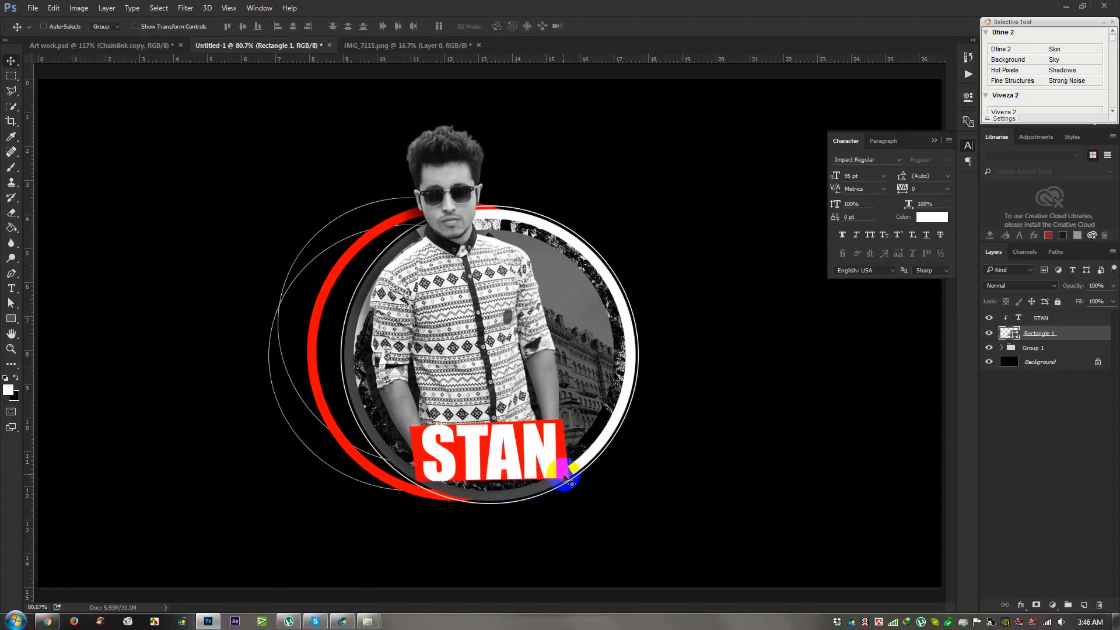
{"action": "scroll", "coordinate": [565, 479], "scroll_direction": "up", "scroll_amount": 1}
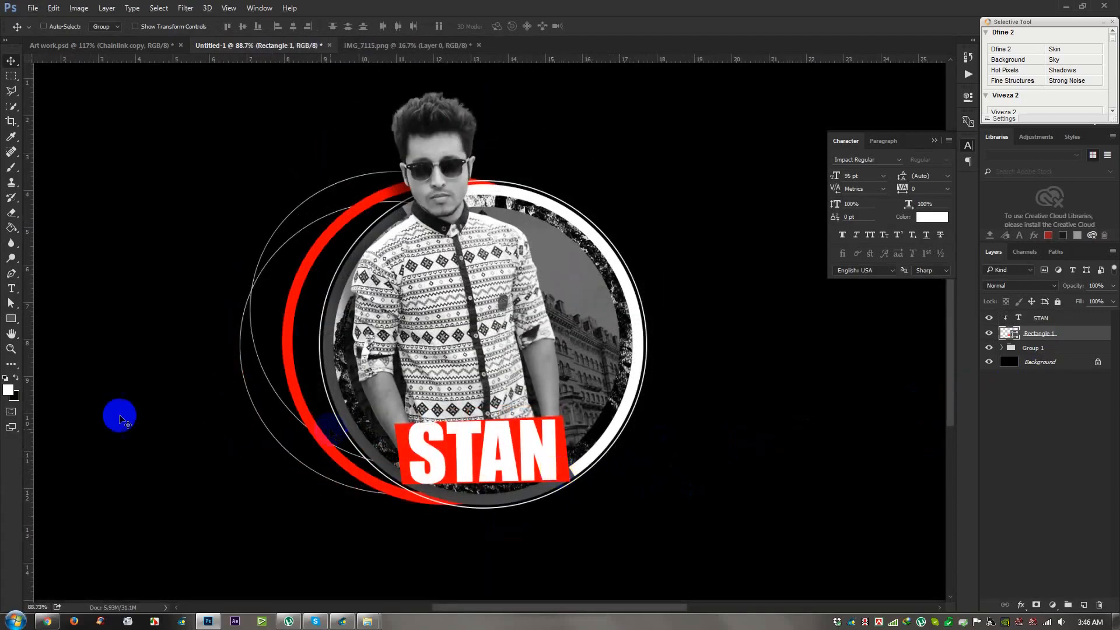
{"action": "left_click_drag", "start_coordinate": [261, 347], "coordinate": [289, 345]}
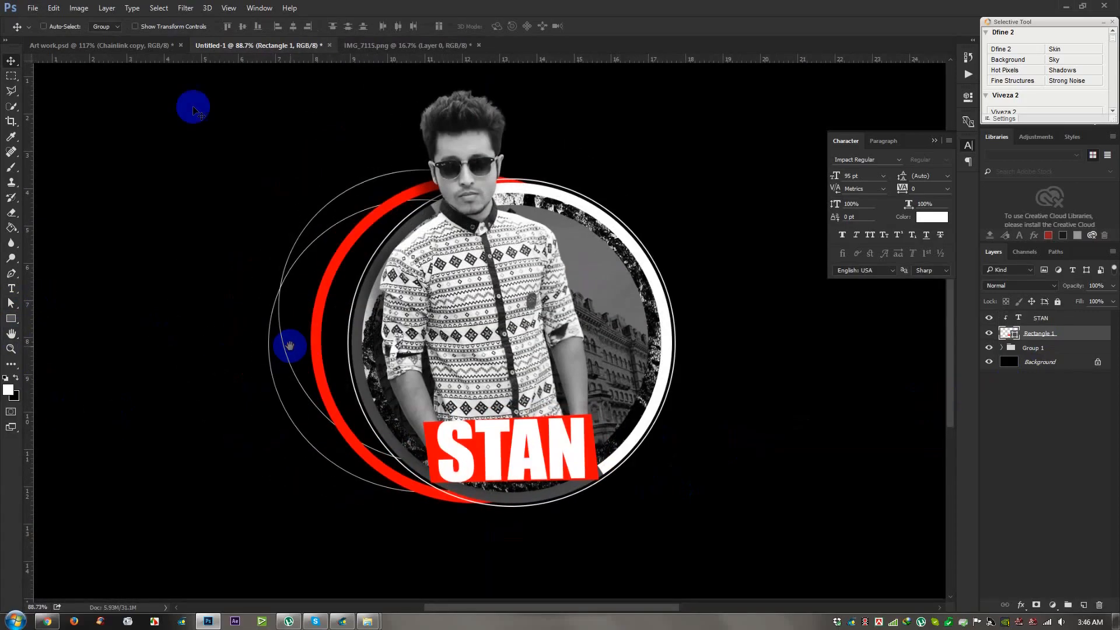
Step: Check Art work.psd, and place the chequered sphere patsp-600-5 from the HELP FILE folder in Untitled-1 at about 25% size, above the badge's upper right
{"action": "left_click", "coordinate": [156, 45]}
{"action": "scroll", "coordinate": [499, 364], "scroll_direction": "down", "scroll_amount": 4}
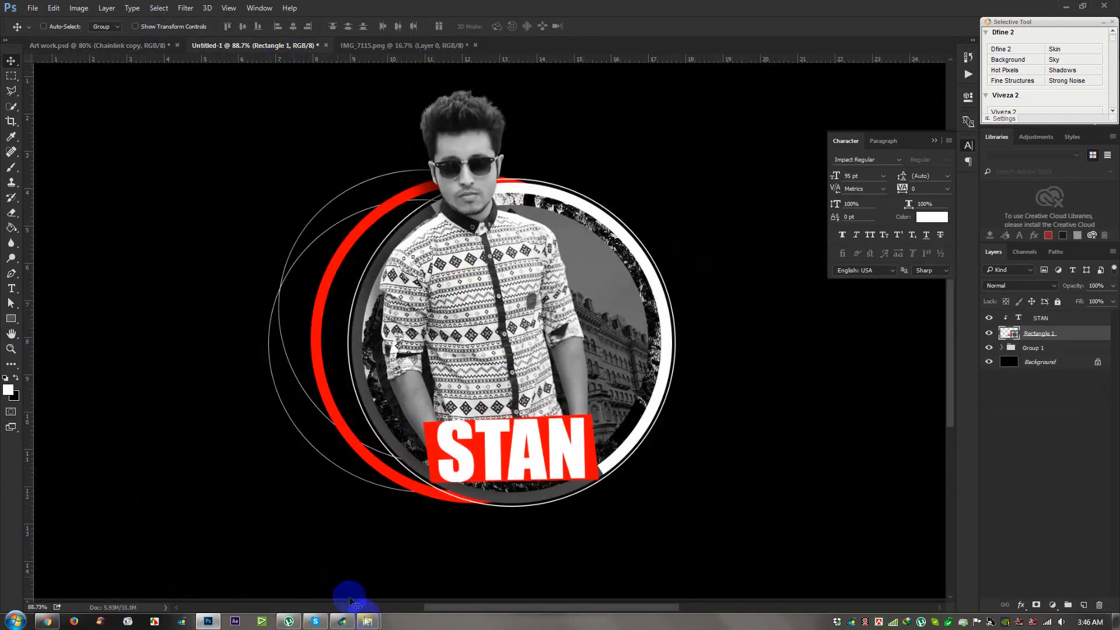
{"action": "mouse_move", "coordinate": [368, 621]}
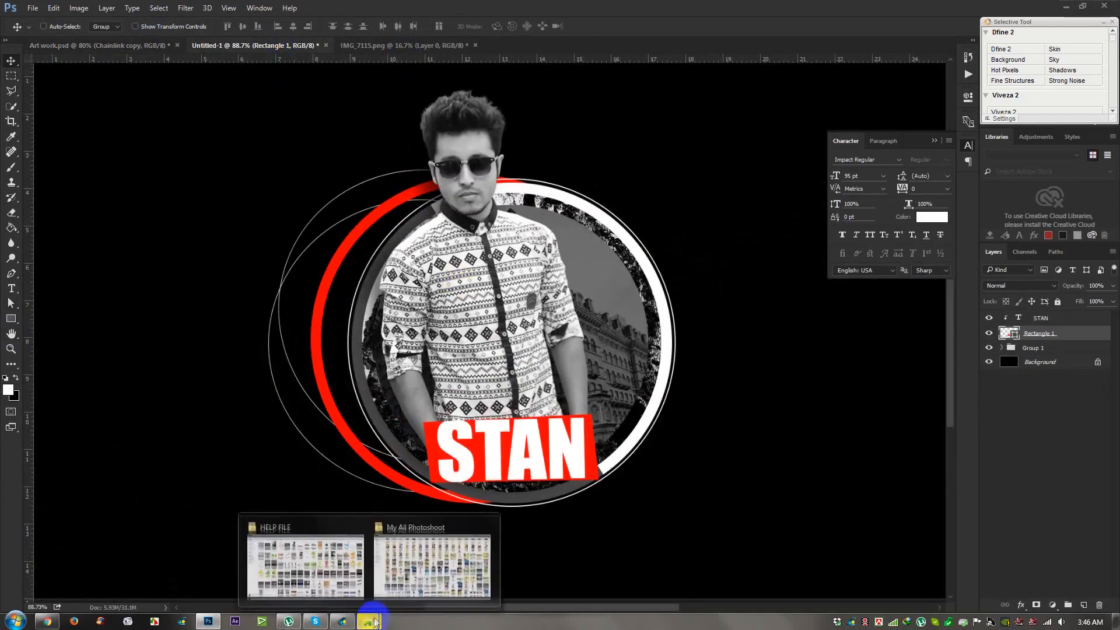
{"action": "left_click", "coordinate": [305, 569]}
{"action": "scroll", "coordinate": [586, 371], "scroll_direction": "down", "scroll_amount": 15}
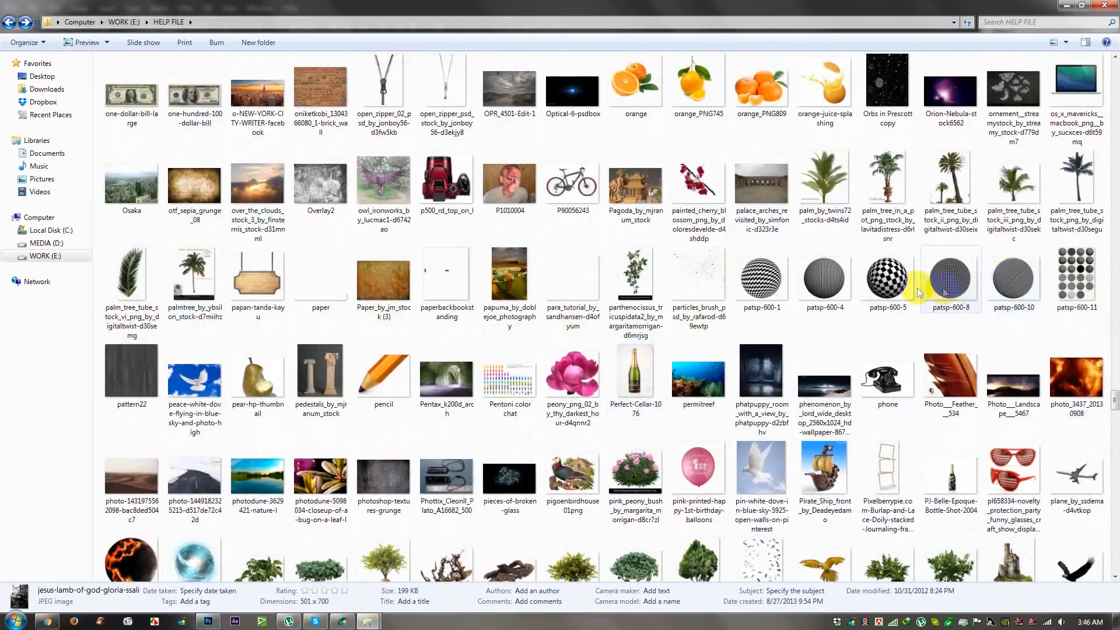
{"action": "left_click_drag", "start_coordinate": [887, 277], "coordinate": [668, 262]}
{"action": "left_click_drag", "start_coordinate": [644, 205], "coordinate": [680, 125]}
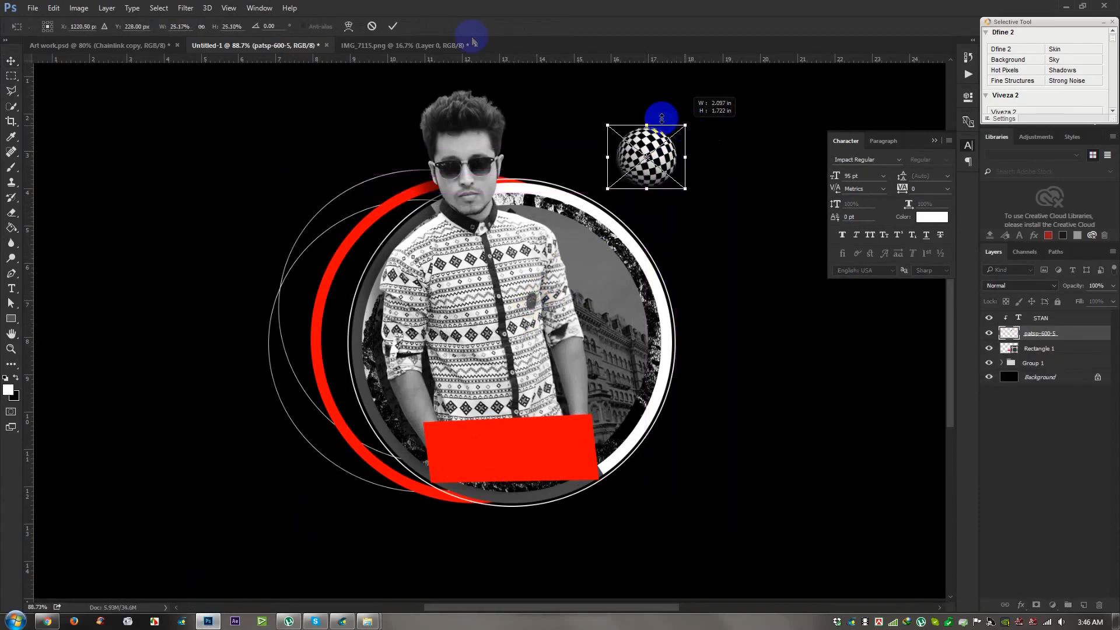
{"action": "left_click", "coordinate": [392, 26]}
{"action": "left_click_drag", "start_coordinate": [1052, 337], "coordinate": [1034, 367]}
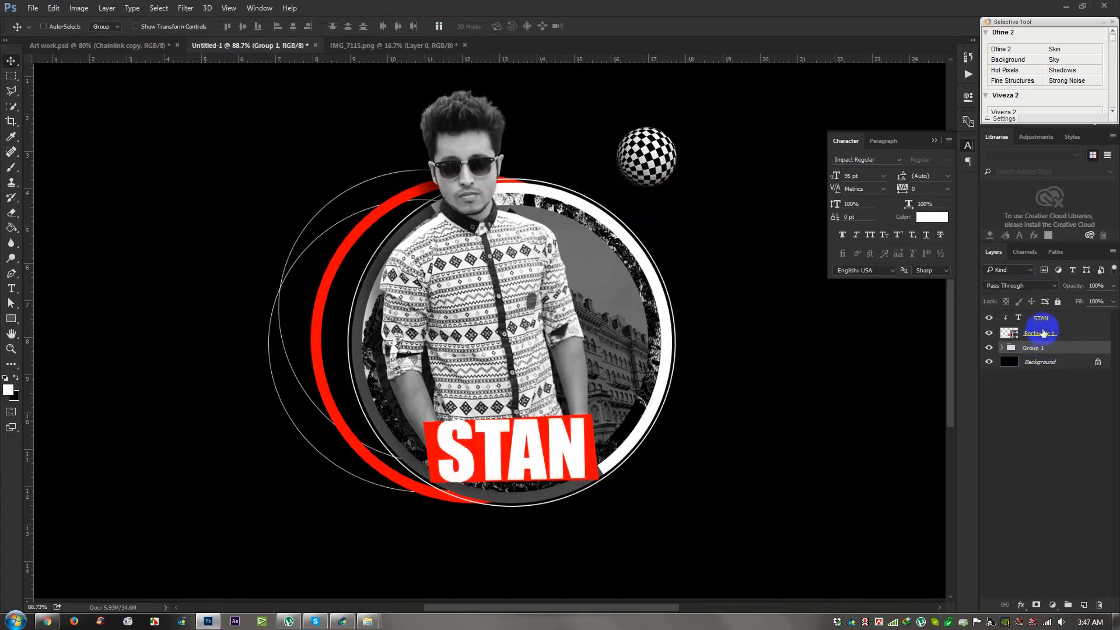
{"action": "left_click", "coordinate": [1043, 333]}
{"action": "left_click", "coordinate": [1043, 352]}
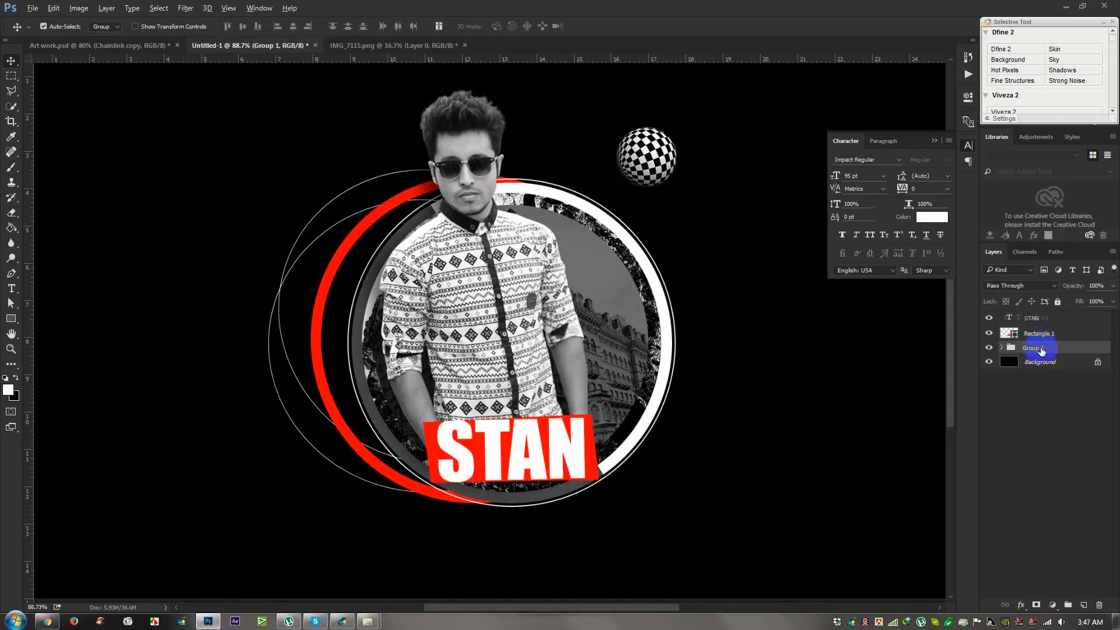
{"action": "key", "text": "ctrl+alt+z"}
{"action": "key", "text": "ctrl+alt+z"}
Step: Place the patsp-600-5 layer between Group 1 and the background and set its opacity to 50%
{"action": "mouse_move", "coordinate": [1047, 333]}
{"action": "left_mouse_down"}
{"action": "mouse_move", "coordinate": [1039, 371]}
{"action": "mouse_move", "coordinate": [1043, 330]}
{"action": "left_mouse_up"}
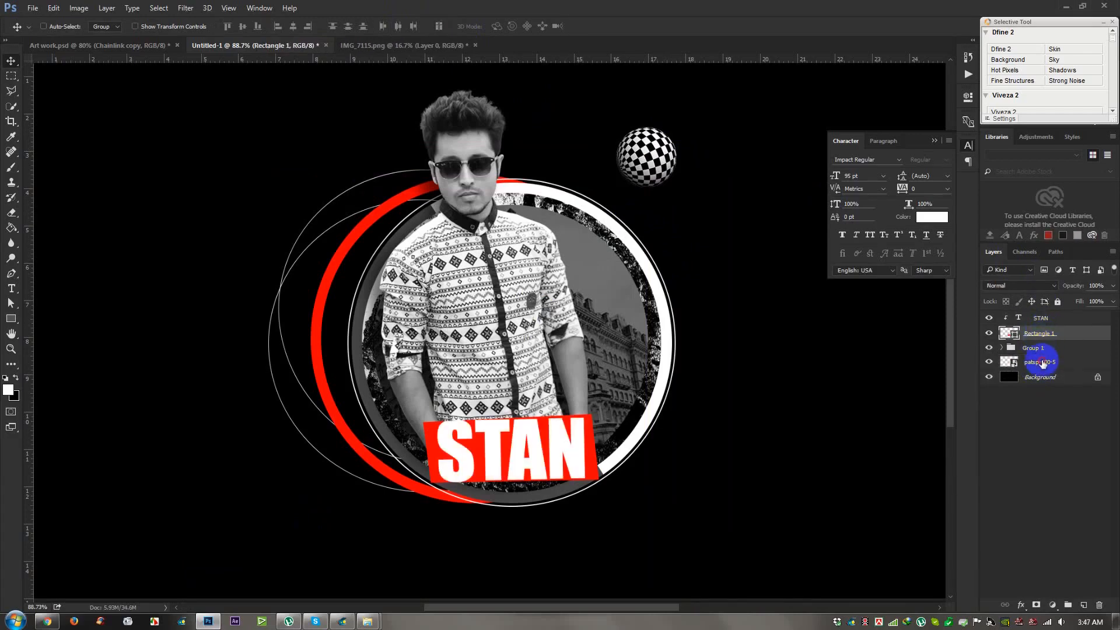
{"action": "left_click", "coordinate": [1043, 363]}
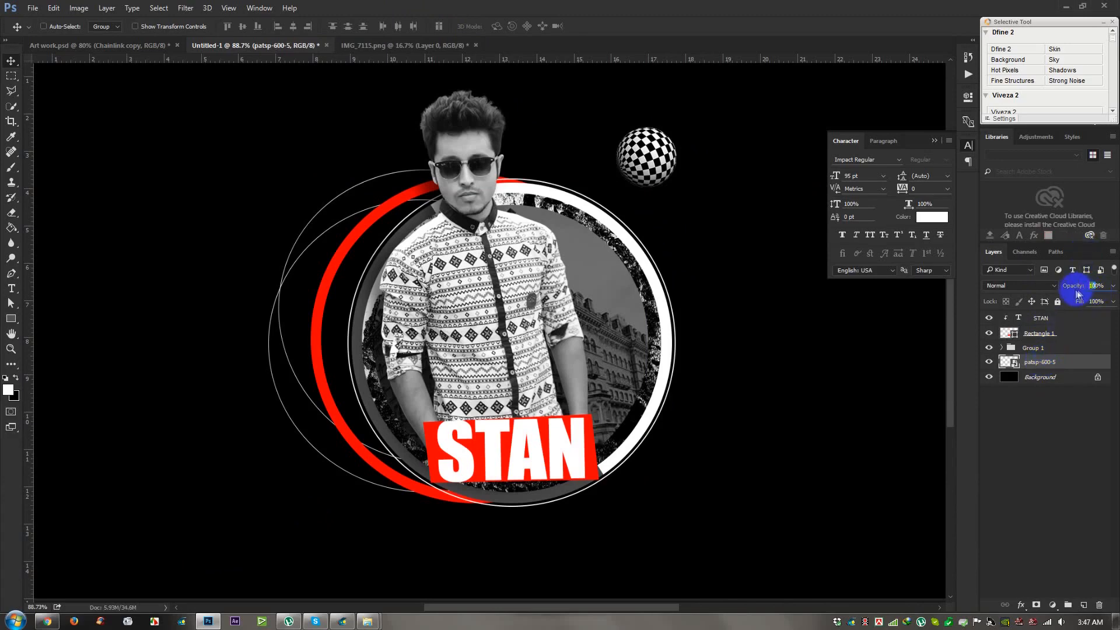
{"action": "type", "text": "5"}
Step: Reposition and free-transform the chequered sphere so it sits partly behind the badge's upper-right edge
{"action": "left_click_drag", "start_coordinate": [722, 219], "coordinate": [712, 253]}
{"action": "key", "text": "ctrl+t"}
{"action": "left_click_drag", "start_coordinate": [684, 164], "coordinate": [642, 176]}
{"action": "double_click", "coordinate": [661, 176]}
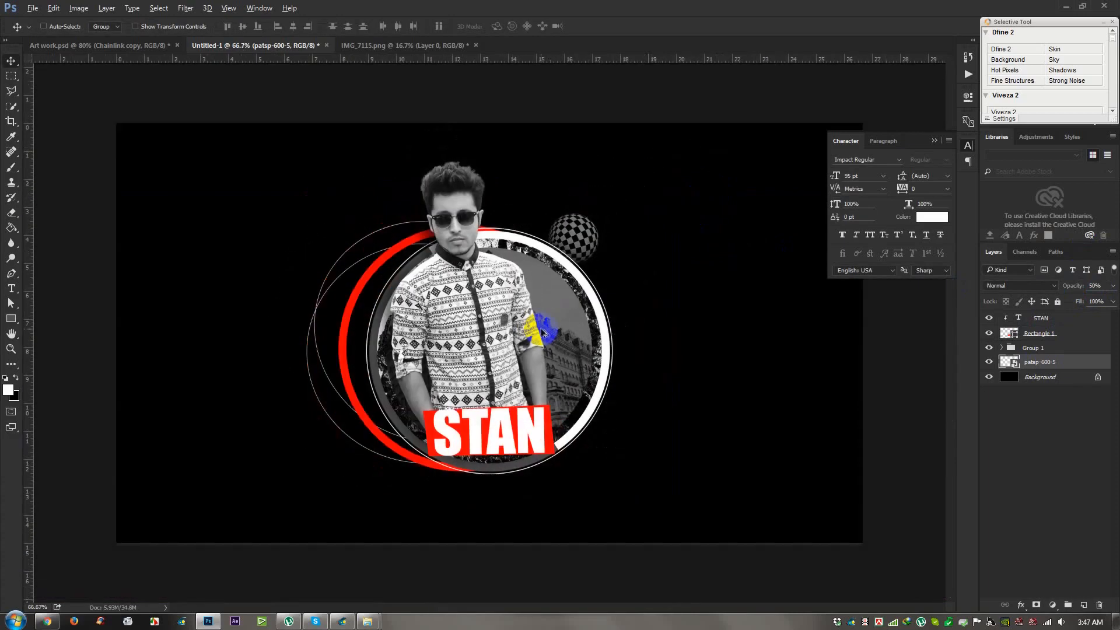
Step: Place the patsp-600-8 sphere from the HELP FILE folder in Untitled-1, beside the badge's lower left, and set its opacity to 50%
{"action": "key", "text": "ctrl+minus"}
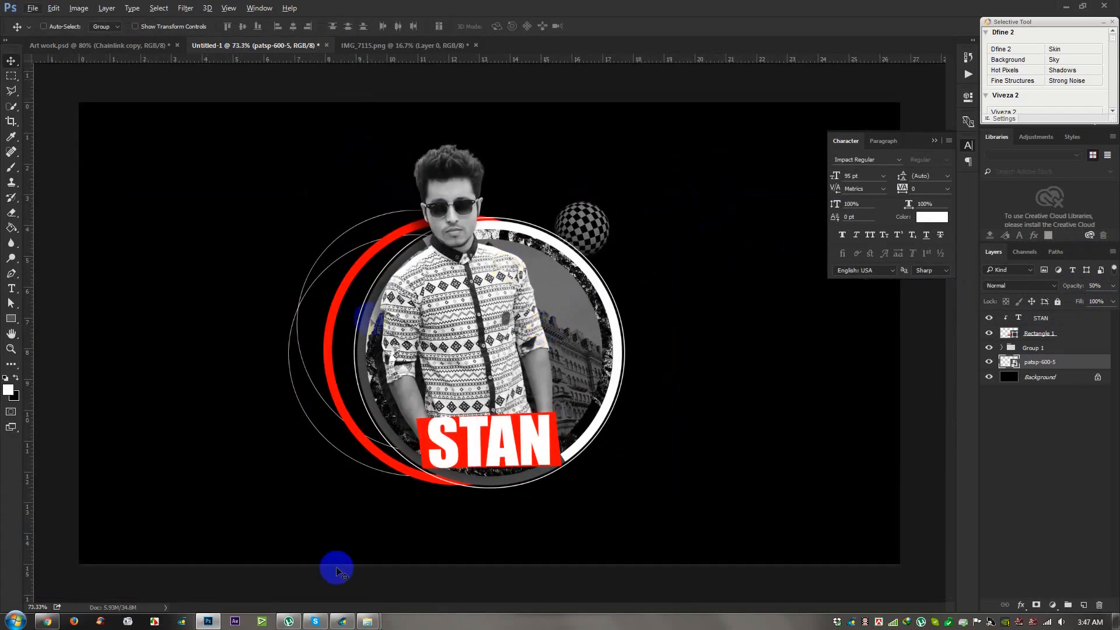
{"action": "left_click", "coordinate": [363, 622]}
{"action": "left_click", "coordinate": [346, 577]}
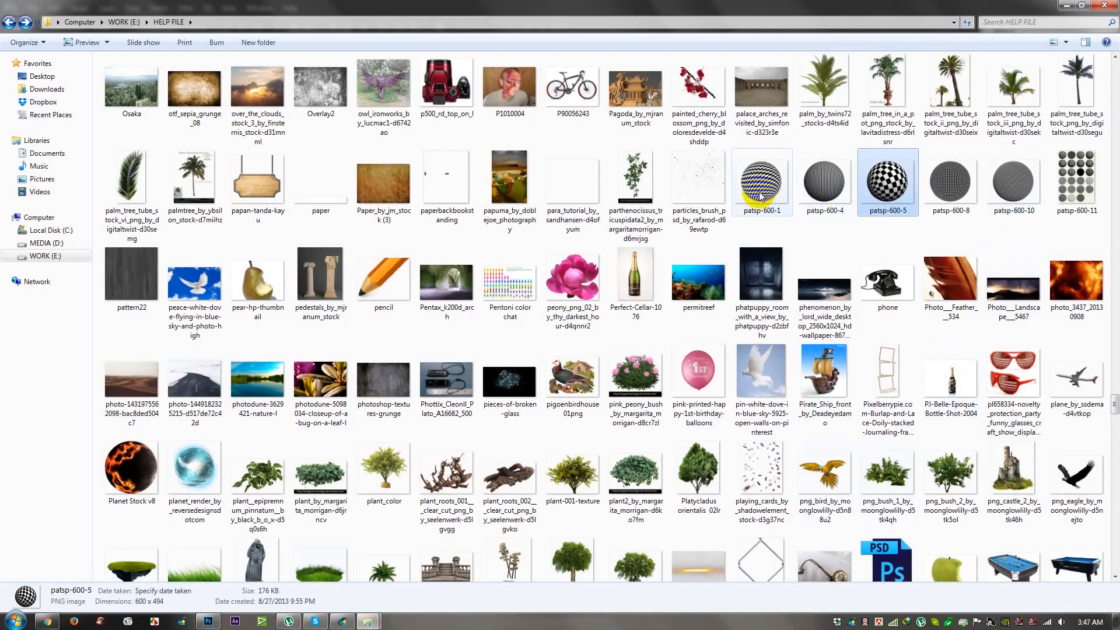
{"action": "left_click_drag", "start_coordinate": [667, 437], "coordinate": [305, 486]}
{"action": "key", "text": "Return"}
{"action": "left_click_drag", "start_coordinate": [551, 335], "coordinate": [313, 453]}
{"action": "left_click_drag", "start_coordinate": [494, 531], "coordinate": [299, 458]}
{"action": "key", "text": "Return"}
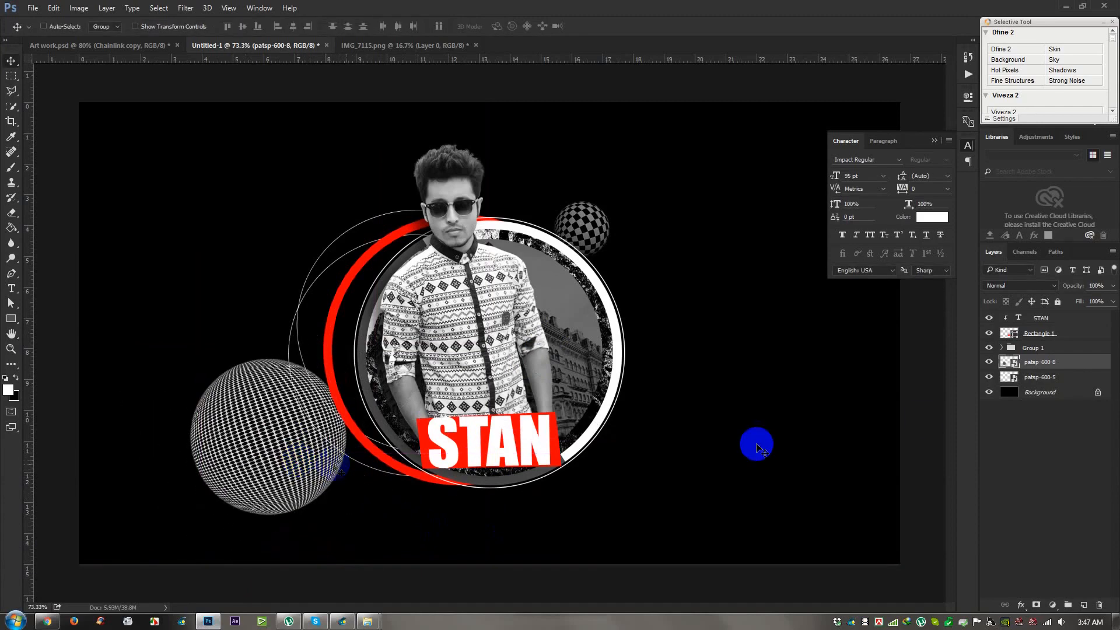
{"action": "key", "text": "5"}
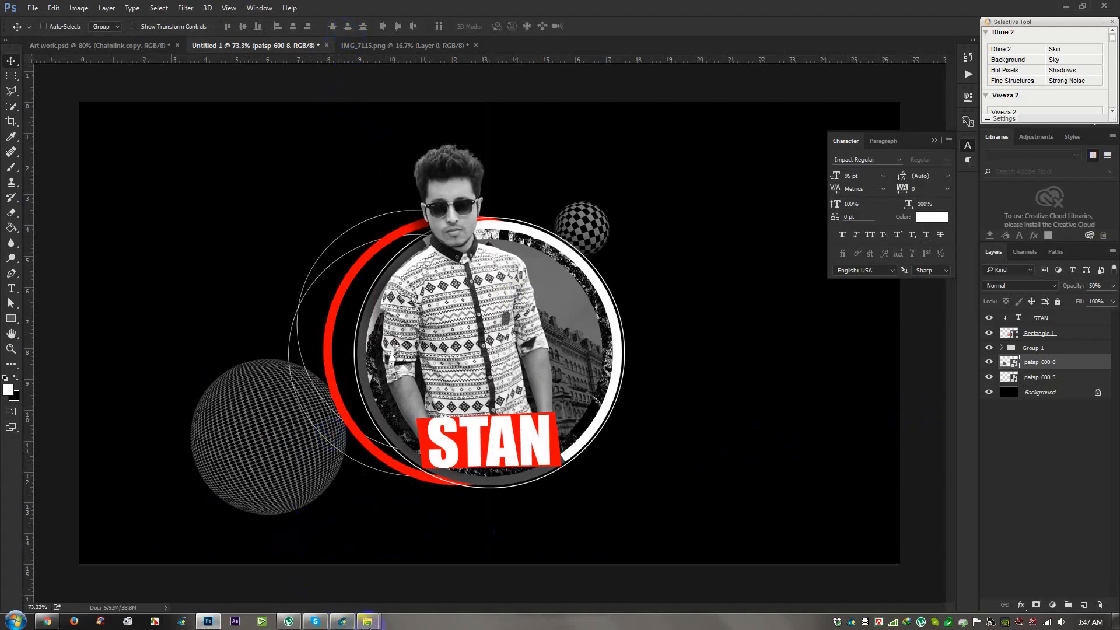
Step: Place the patsp-600-1 sphere from the HELP FILE folder behind the badge's lower-right edge and set its opacity to 20%
{"action": "mouse_move", "coordinate": [367, 622]}
{"action": "left_click", "coordinate": [312, 574]}
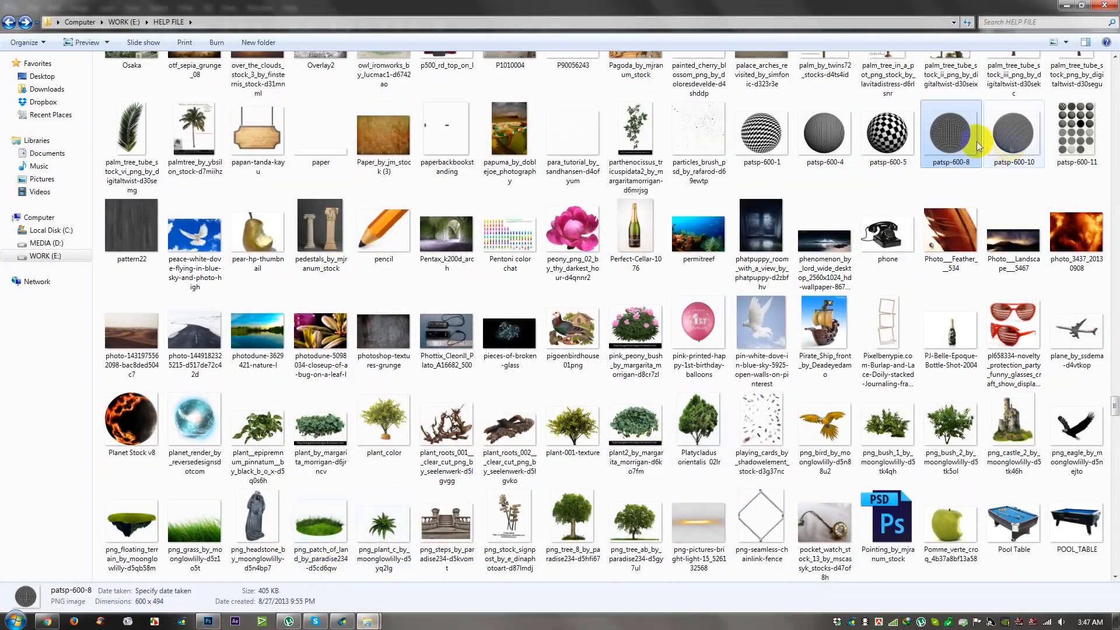
{"action": "left_click_drag", "start_coordinate": [758, 164], "coordinate": [623, 494]}
{"action": "left_click_drag", "start_coordinate": [362, 228], "coordinate": [433, 369]}
{"action": "left_click_drag", "start_coordinate": [540, 393], "coordinate": [587, 466]}
{"action": "key", "text": "Return"}
{"action": "left_click_drag", "start_coordinate": [655, 486], "coordinate": [672, 461]}
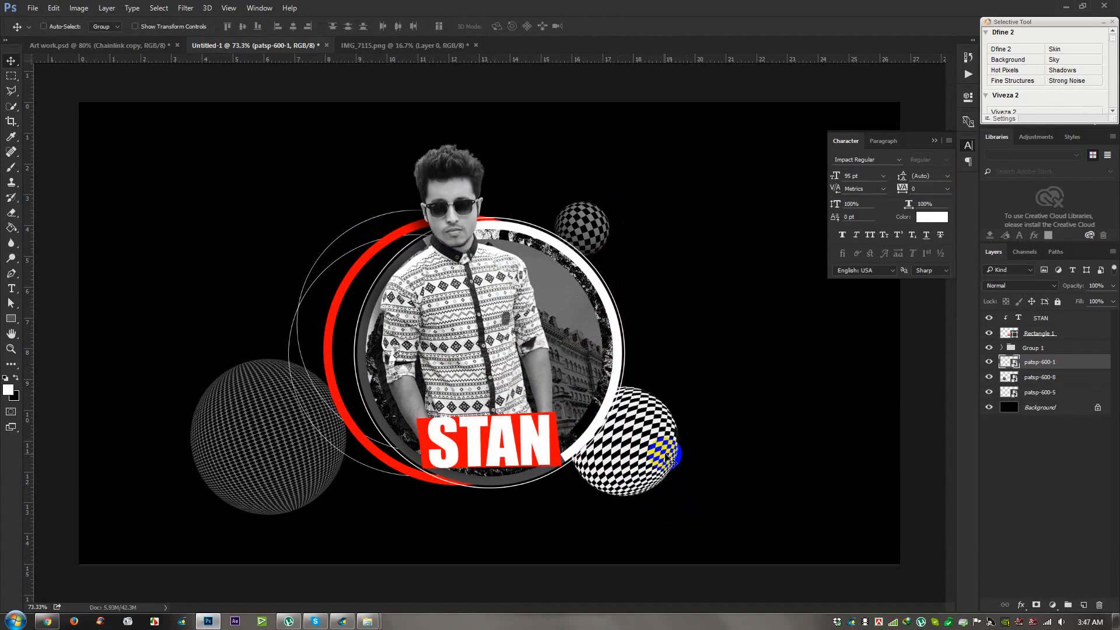
{"action": "key", "text": "2"}
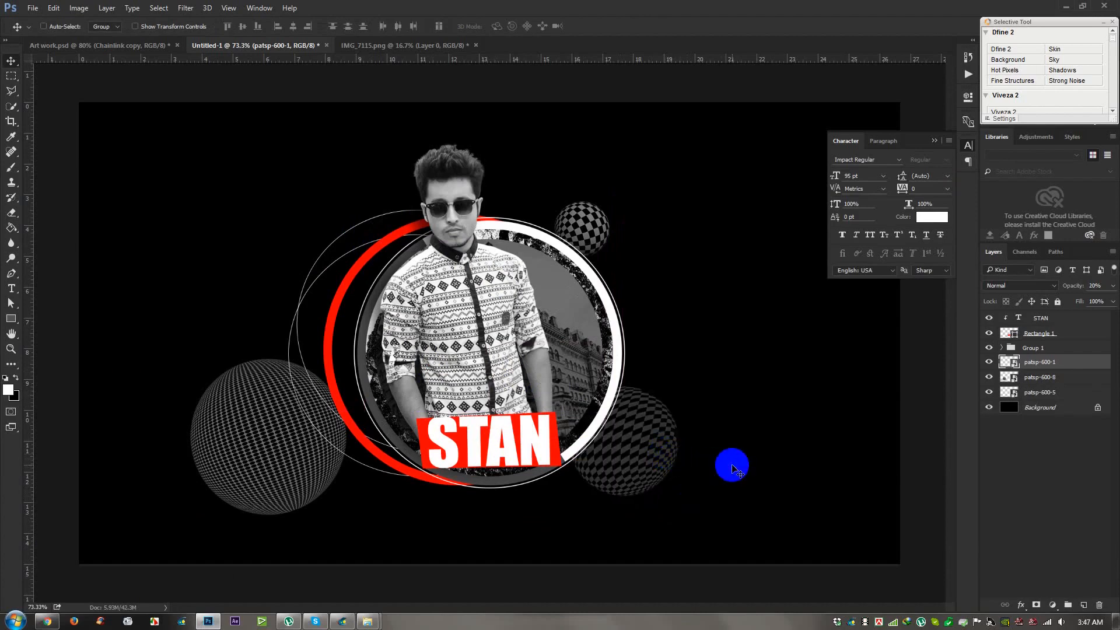
Step: Set the opacity of the small chequered sphere layer patsp-600-5 to 30%
{"action": "left_click", "coordinate": [1044, 395]}
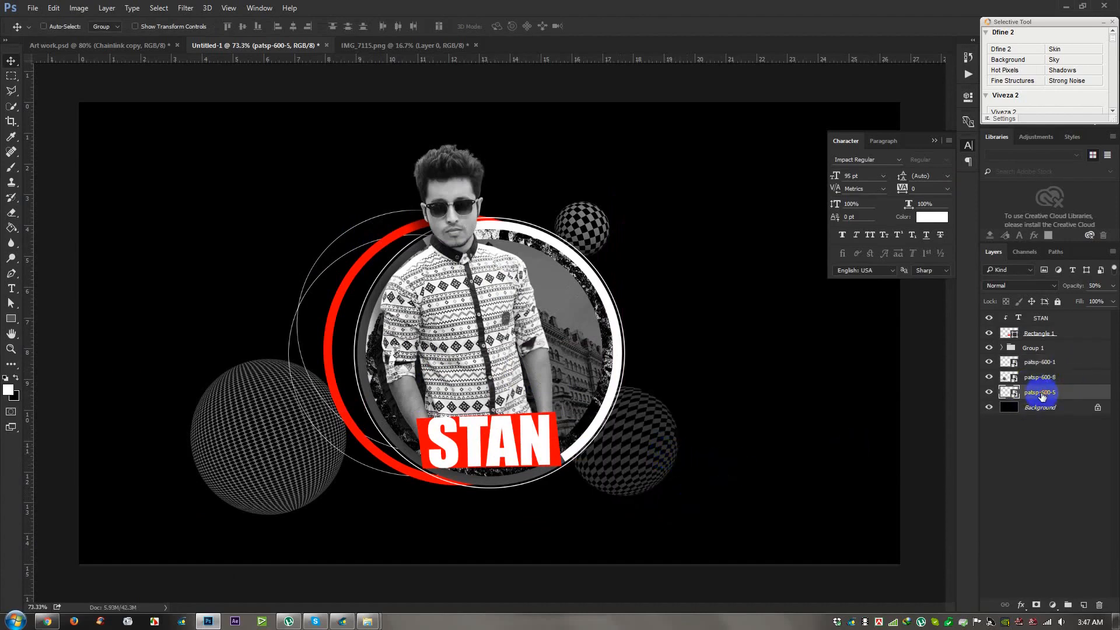
{"action": "left_click", "coordinate": [797, 378]}
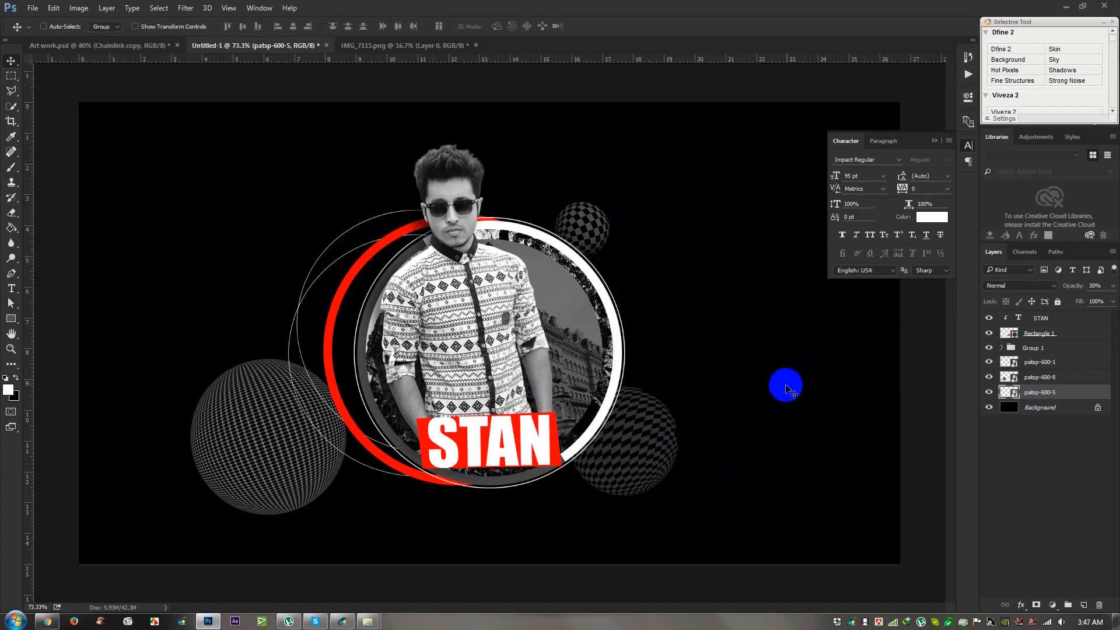
Step: Close the IMG_7115.png document without saving its changes
{"action": "left_click", "coordinate": [401, 47]}
{"action": "left_click", "coordinate": [476, 46]}
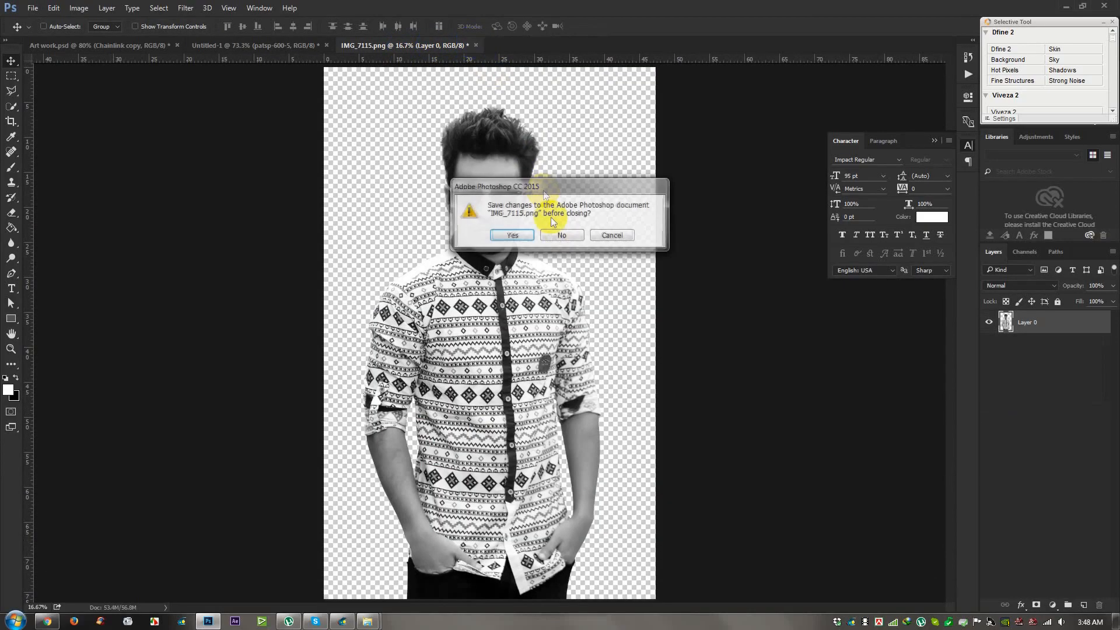
{"action": "left_click", "coordinate": [561, 235]}
Step: Check Art work.psd, and draw a rounded rectangle about 298 by 37 px with a 5 px radius below the badge in Untitled-1
{"action": "left_click", "coordinate": [117, 45]}
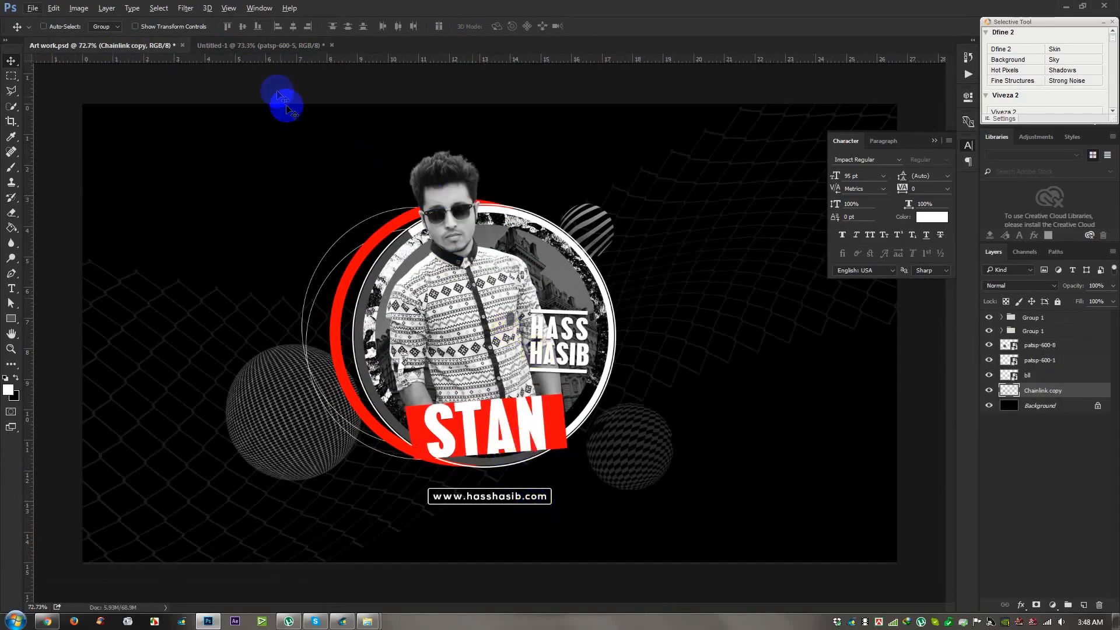
{"action": "left_click", "coordinate": [283, 45]}
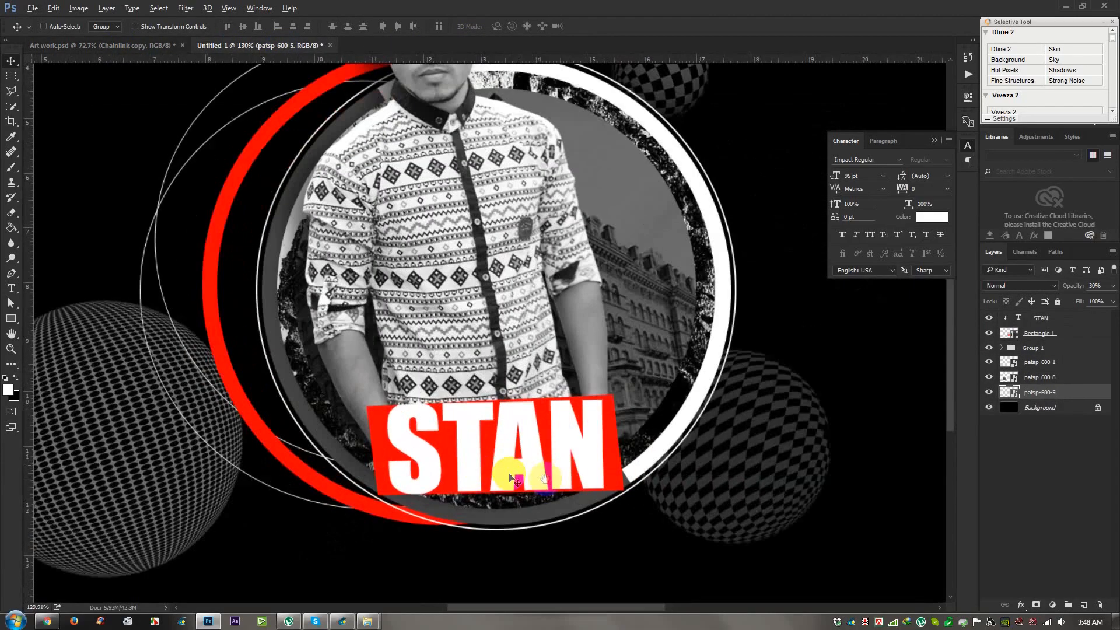
{"action": "left_click_drag", "start_coordinate": [512, 465], "coordinate": [545, 330]}
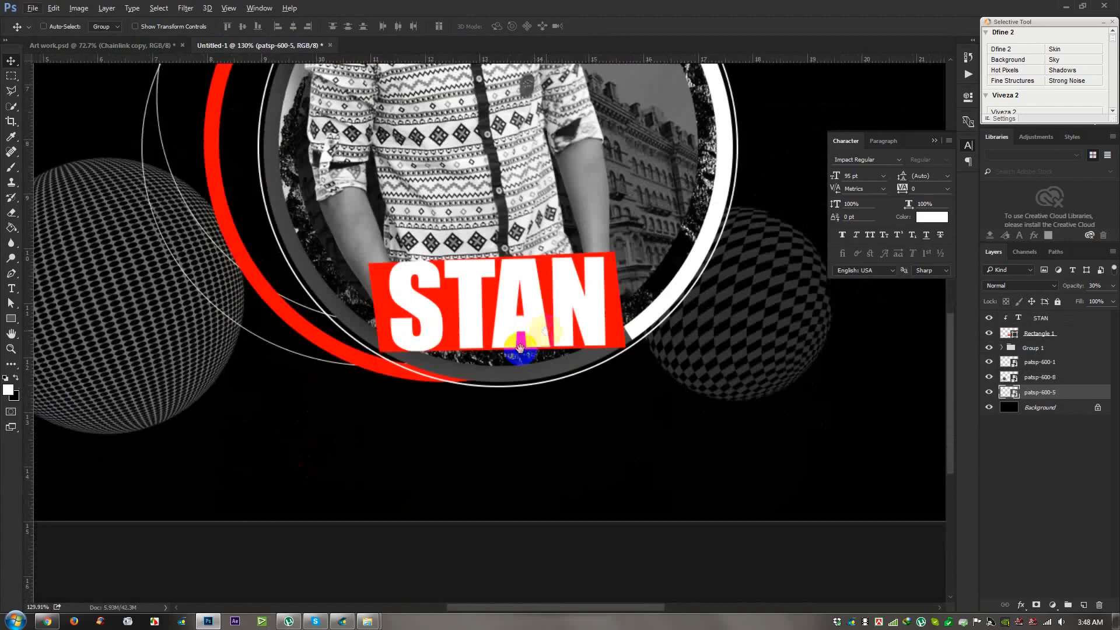
{"action": "right_click", "coordinate": [11, 320]}
{"action": "left_click", "coordinate": [55, 331]}
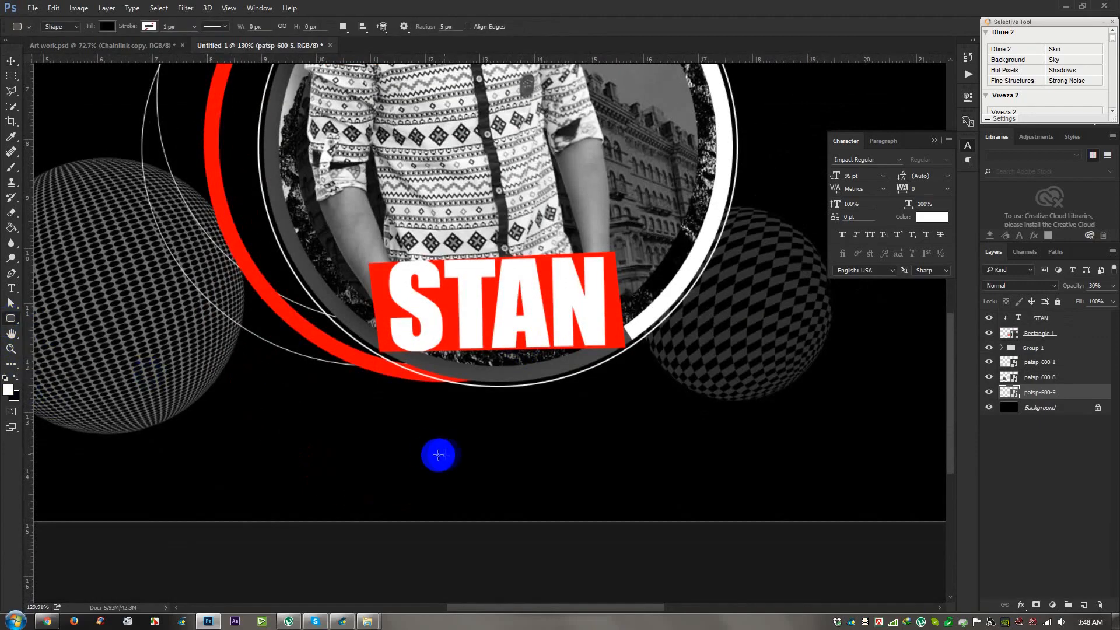
{"action": "left_click_drag", "start_coordinate": [393, 446], "coordinate": [617, 473]}
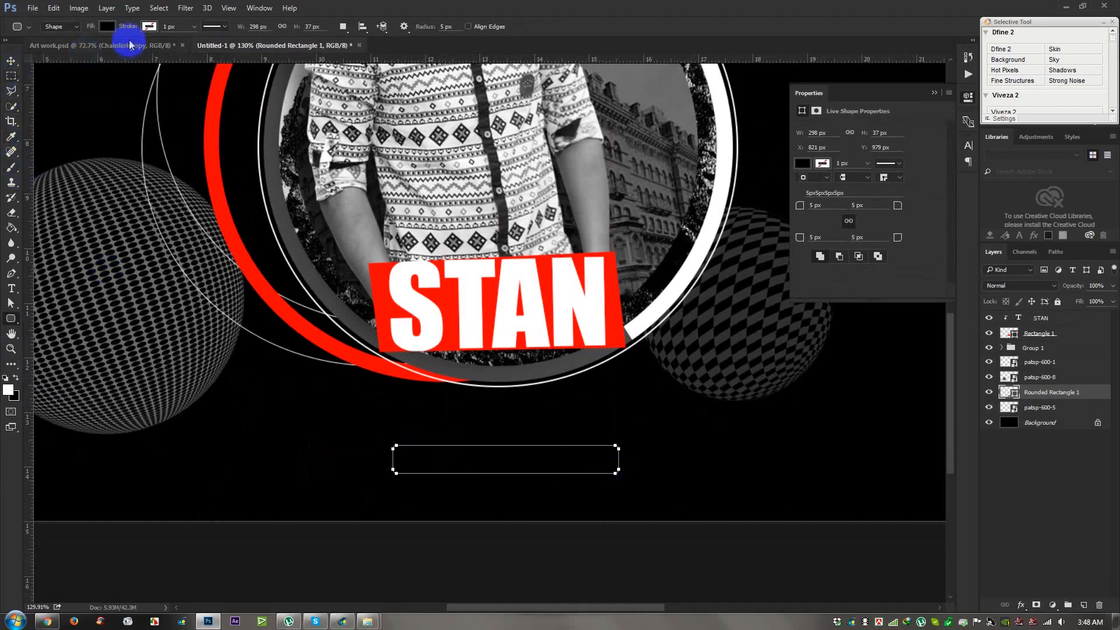
Step: Remove the rounded rectangle's fill, give it a white 1 px stroke and move it up under the badge
{"action": "left_click", "coordinate": [113, 27]}
{"action": "left_click", "coordinate": [150, 27]}
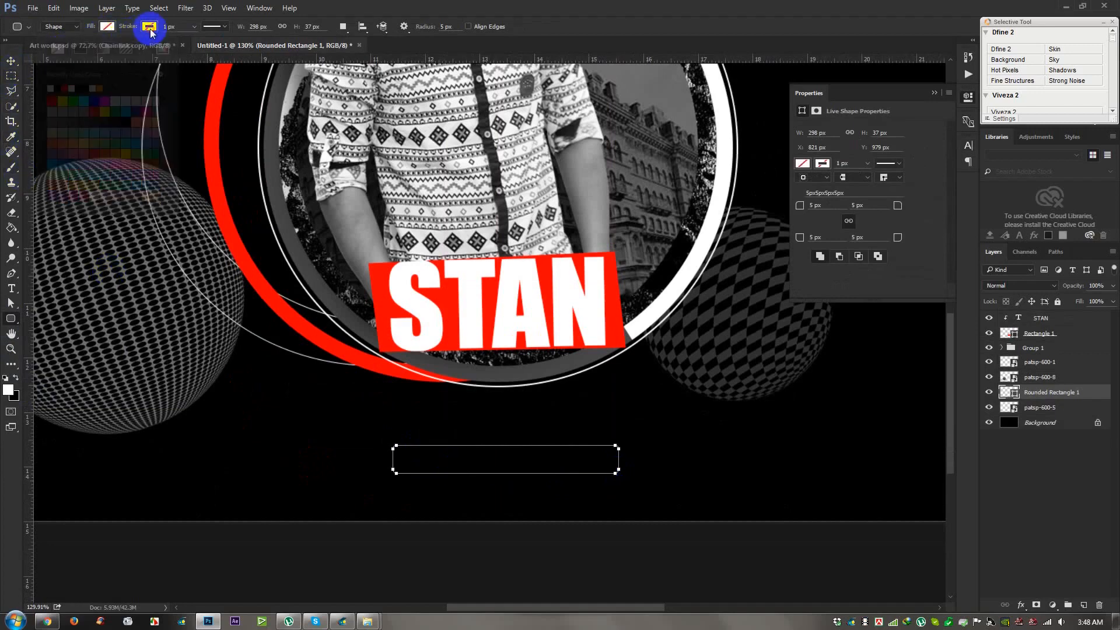
{"action": "left_click", "coordinate": [9, 61]}
{"action": "left_click_drag", "start_coordinate": [570, 463], "coordinate": [545, 446]}
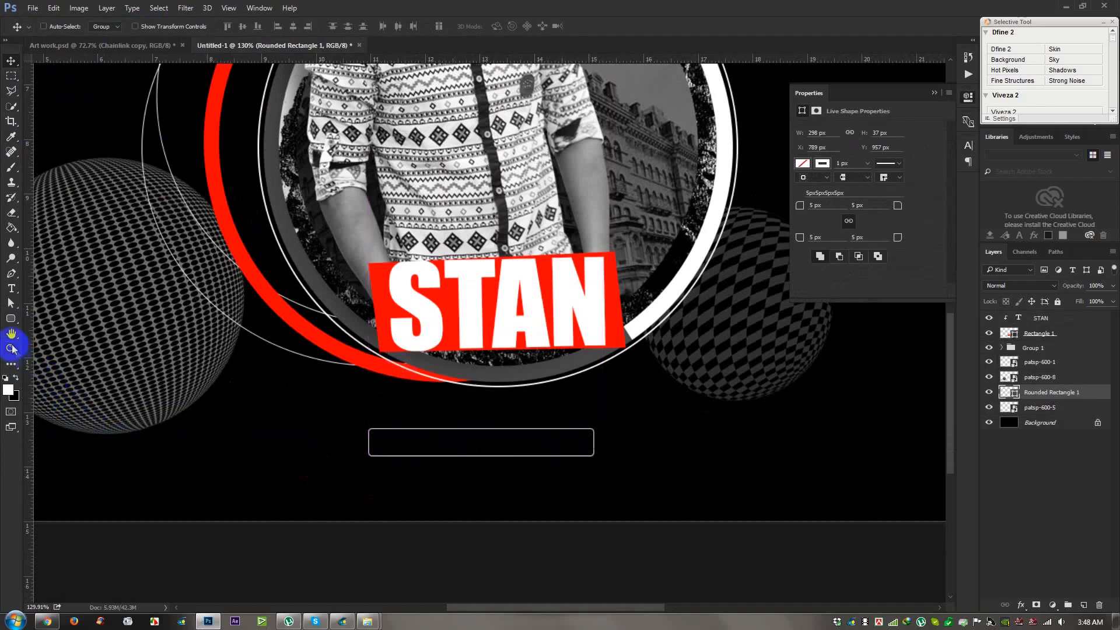
Step: Add a text layer with the website address from Art work.psd, all in lower case, near the rounded rectangle
{"action": "left_click", "coordinate": [11, 290]}
{"action": "left_click", "coordinate": [258, 468]}
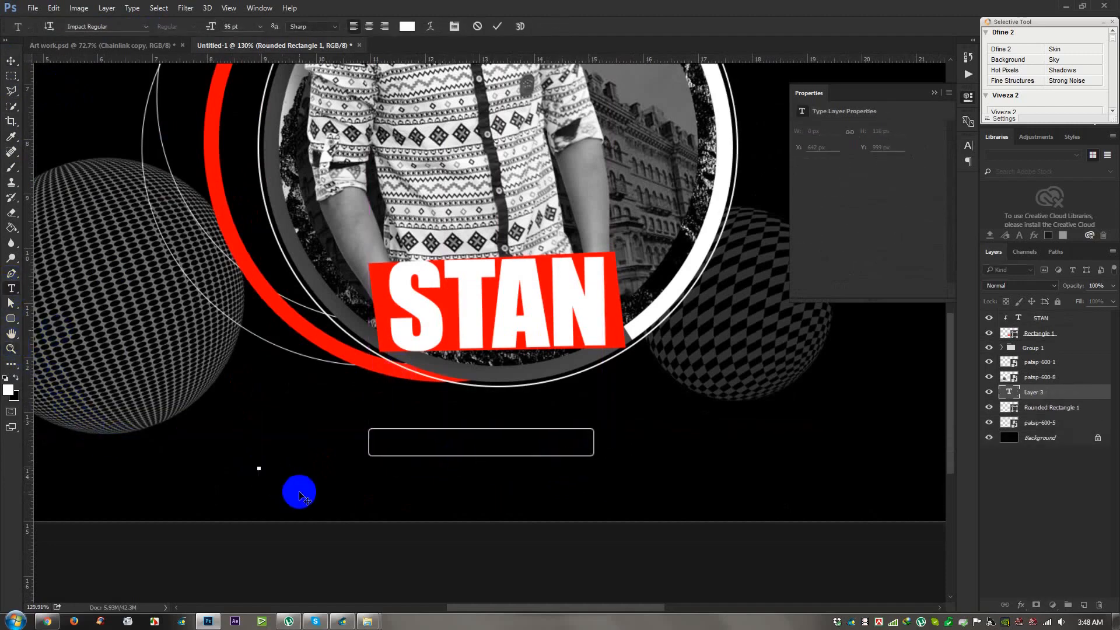
{"action": "type", "text": "www"}
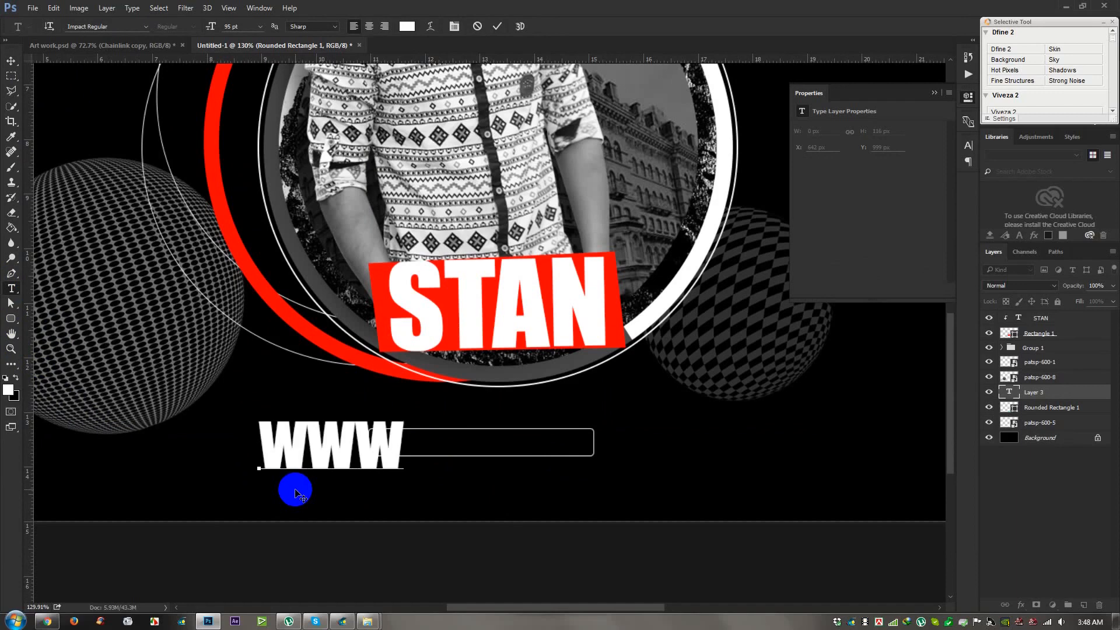
{"action": "type", "text": ".ha"}
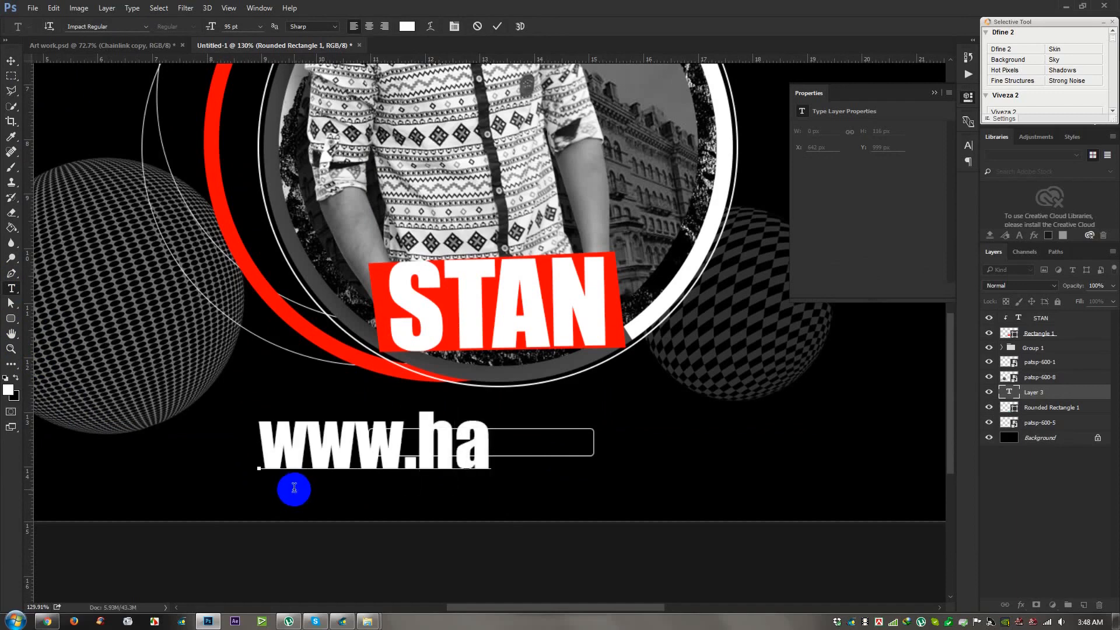
{"action": "type", "text": "sshas"}
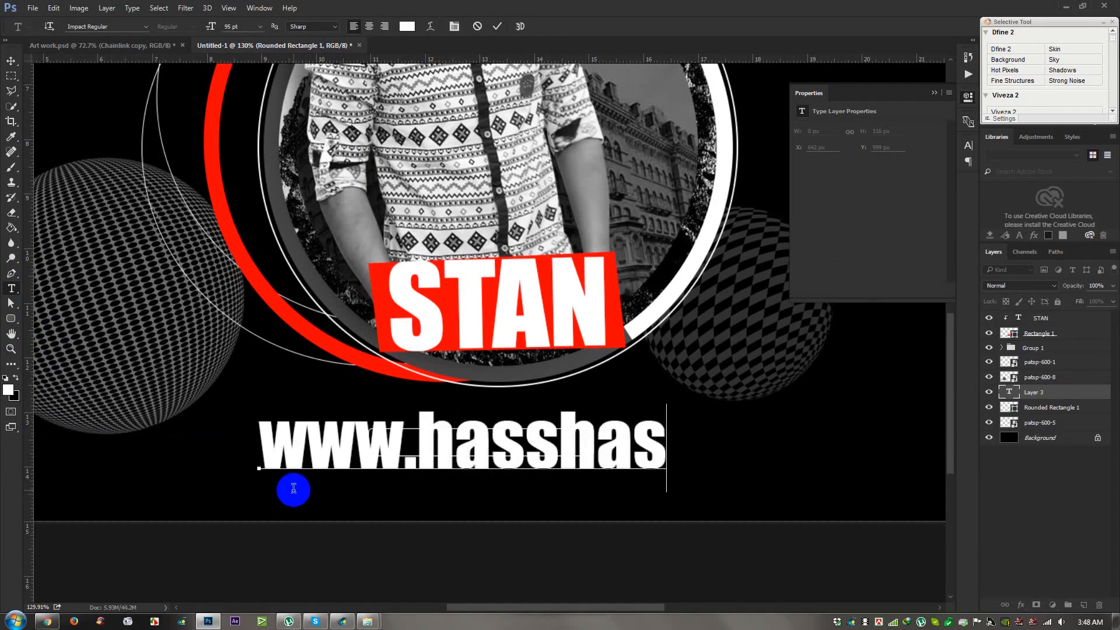
{"action": "type", "text": "ib.c"}
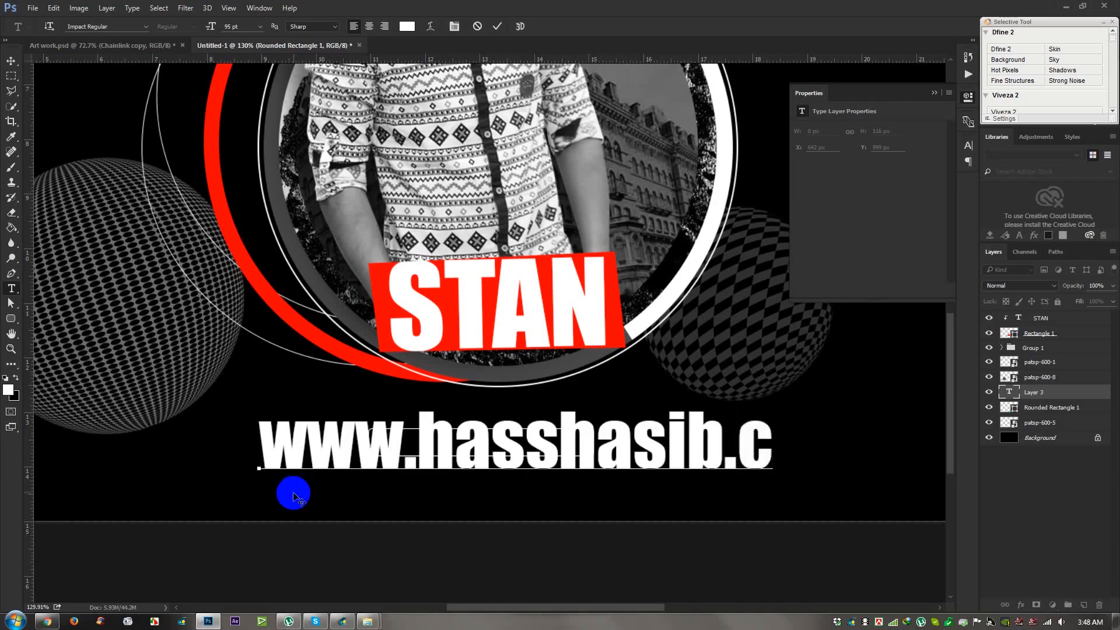
{"action": "type", "text": "om"}
Step: Format the whole website text in Nexa Bold Regular at 24 pt and position it inside the rounded rectangle
{"action": "key", "text": "ctrl+a"}
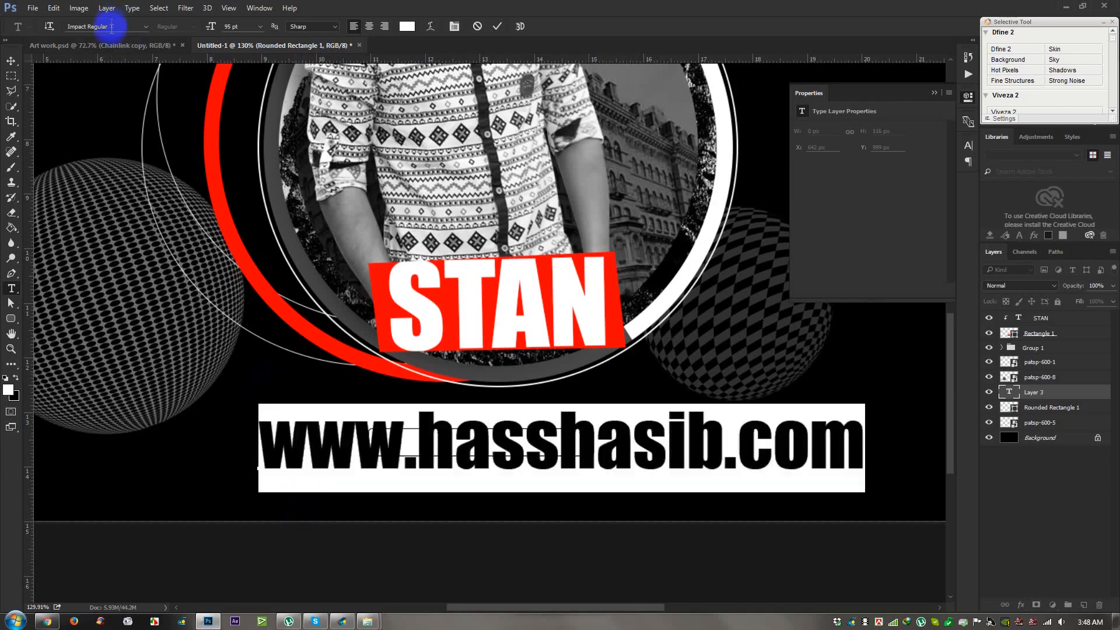
{"action": "type", "text": "ne"}
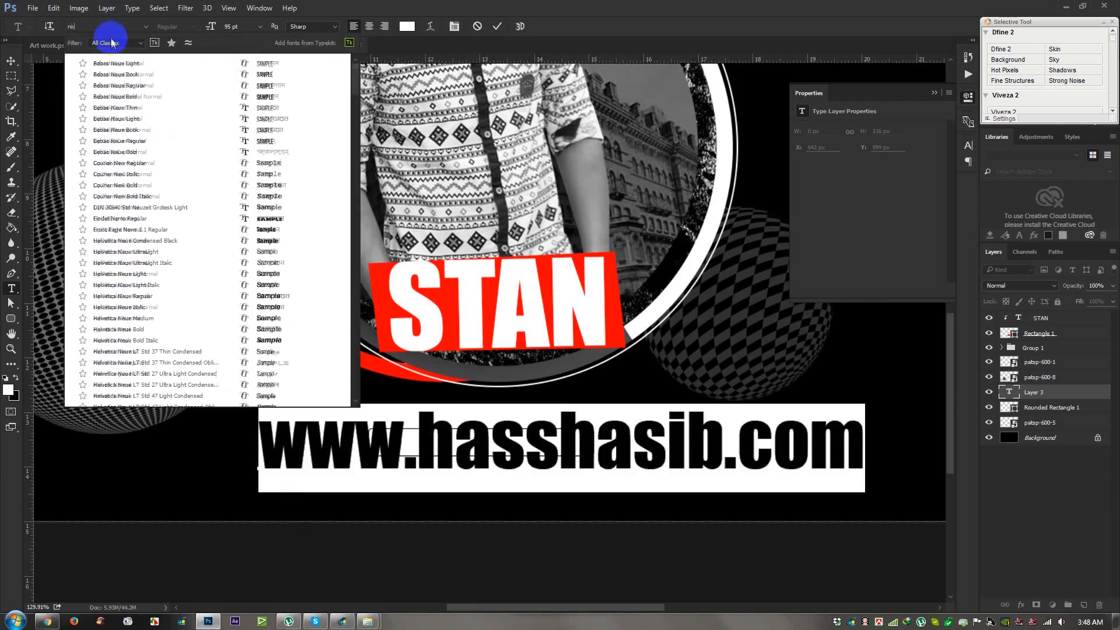
{"action": "type", "text": "xa"}
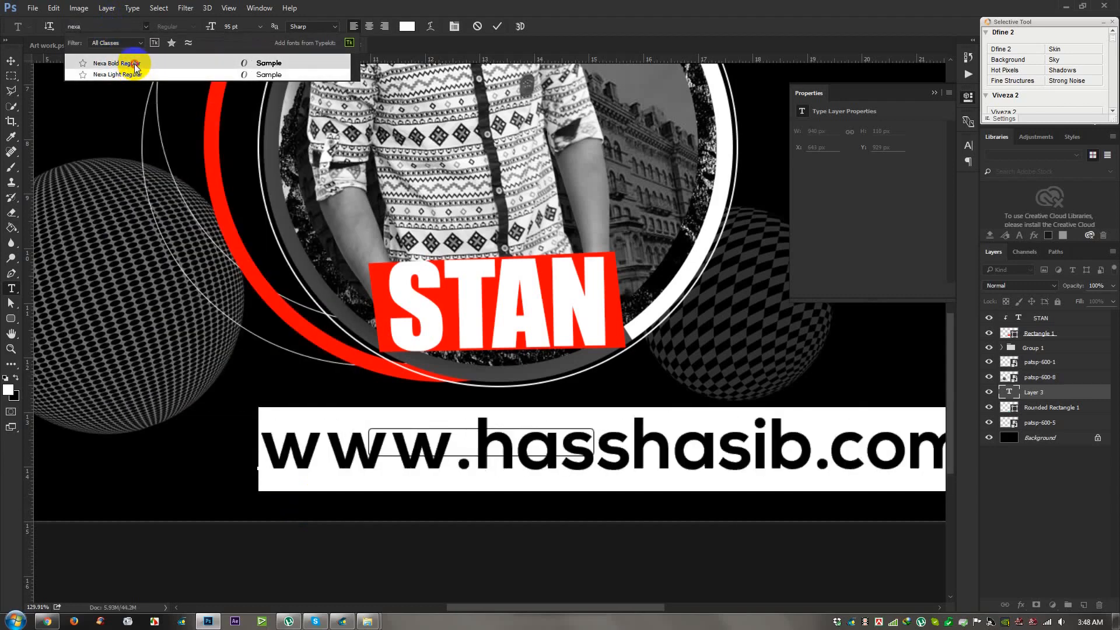
{"action": "left_click", "coordinate": [138, 63]}
{"action": "left_click_drag", "start_coordinate": [214, 29], "coordinate": [169, 51]}
{"action": "left_click_drag", "start_coordinate": [300, 238], "coordinate": [448, 222]}
{"action": "left_click", "coordinate": [497, 26]}
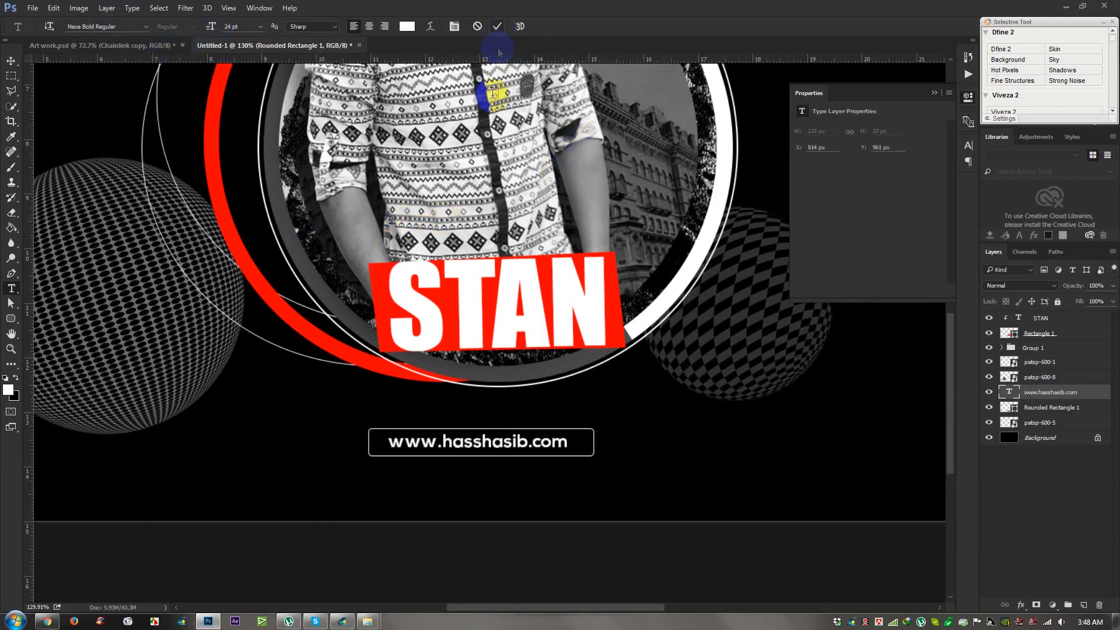
Step: Move the website text and Rounded Rectangle 1 layers to the top of the layer stack and group them
{"action": "left_click", "coordinate": [10, 60]}
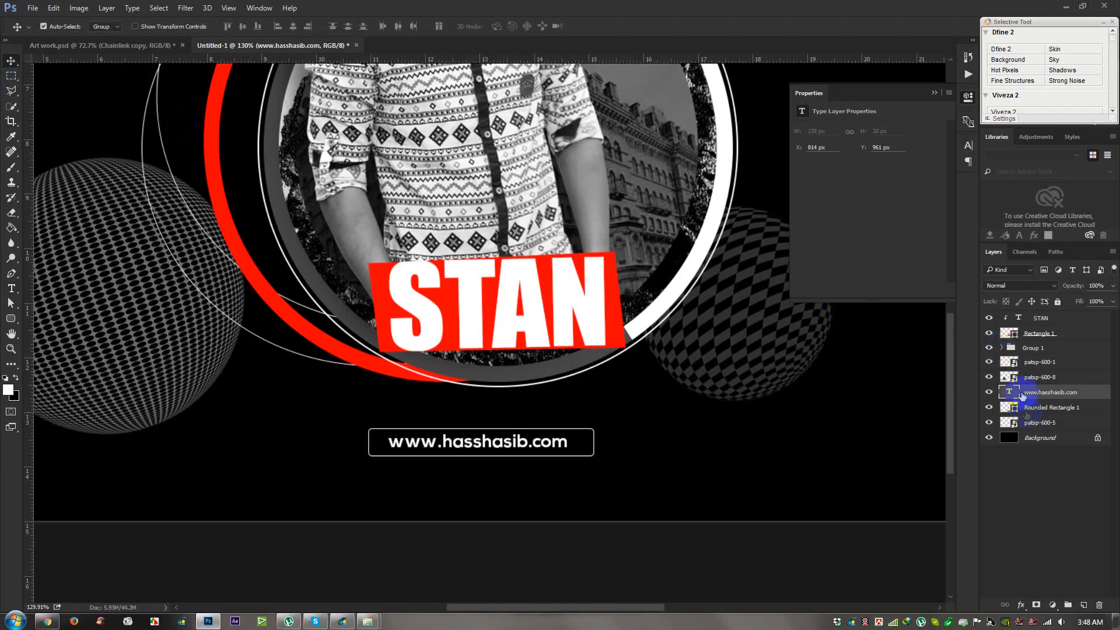
{"action": "left_click", "coordinate": [1038, 408], "text": "shift"}
{"action": "left_click_drag", "start_coordinate": [1036, 398], "coordinate": [1028, 316]}
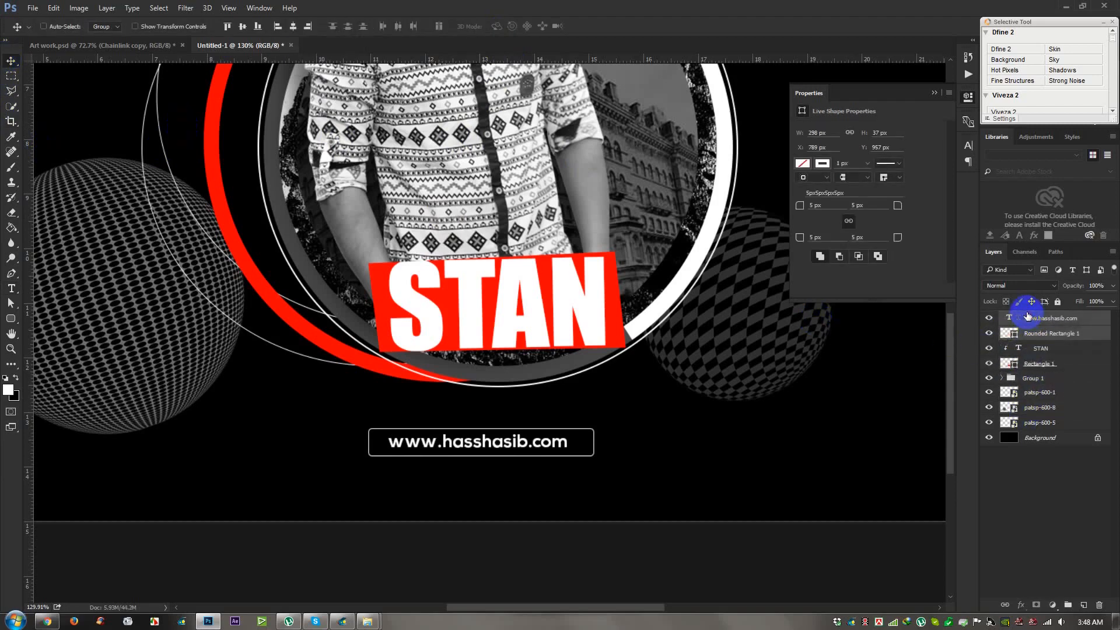
{"action": "key", "text": "ctrl+g"}
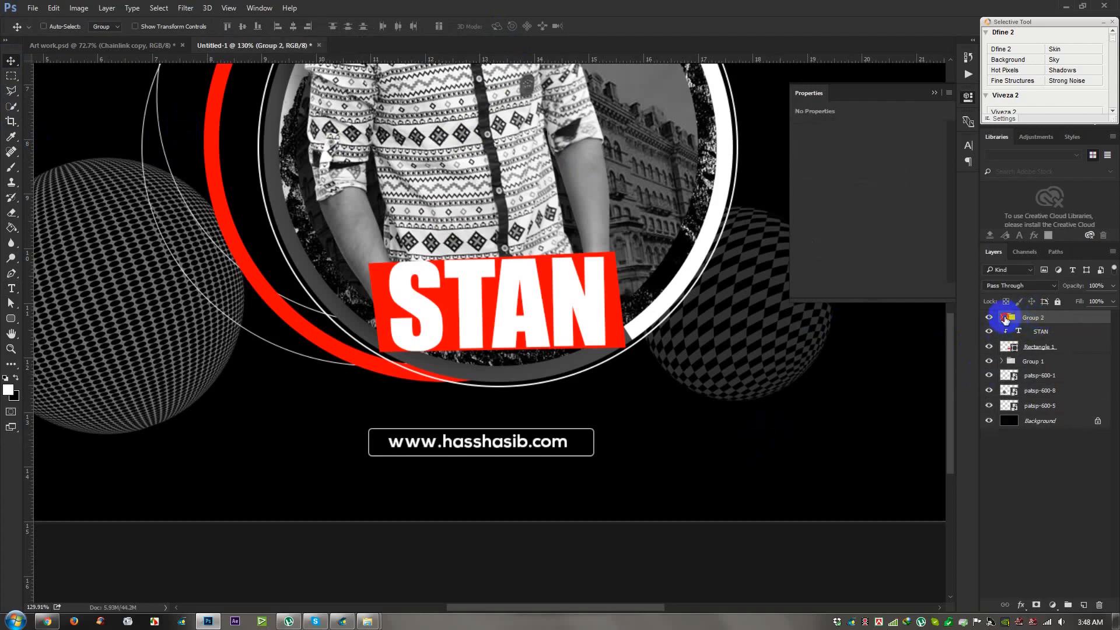
Step: Centre the website text horizontally and vertically within its rounded rectangle by aligning it to a selection of the frame
{"action": "left_click", "coordinate": [1002, 318]}
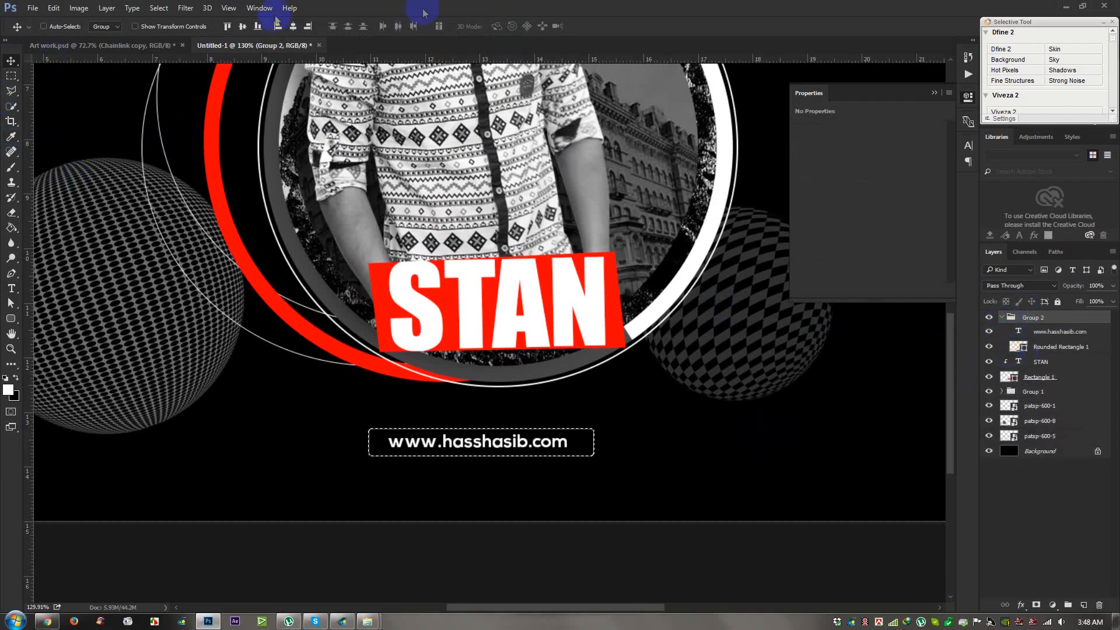
{"action": "left_click", "coordinate": [296, 29]}
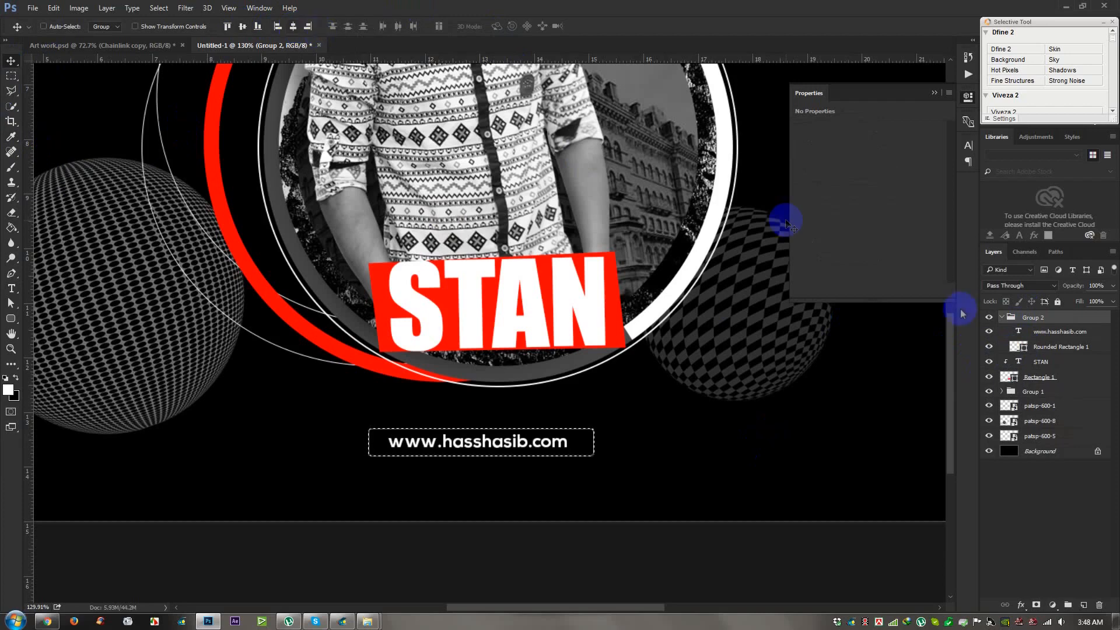
{"action": "left_click", "coordinate": [984, 330]}
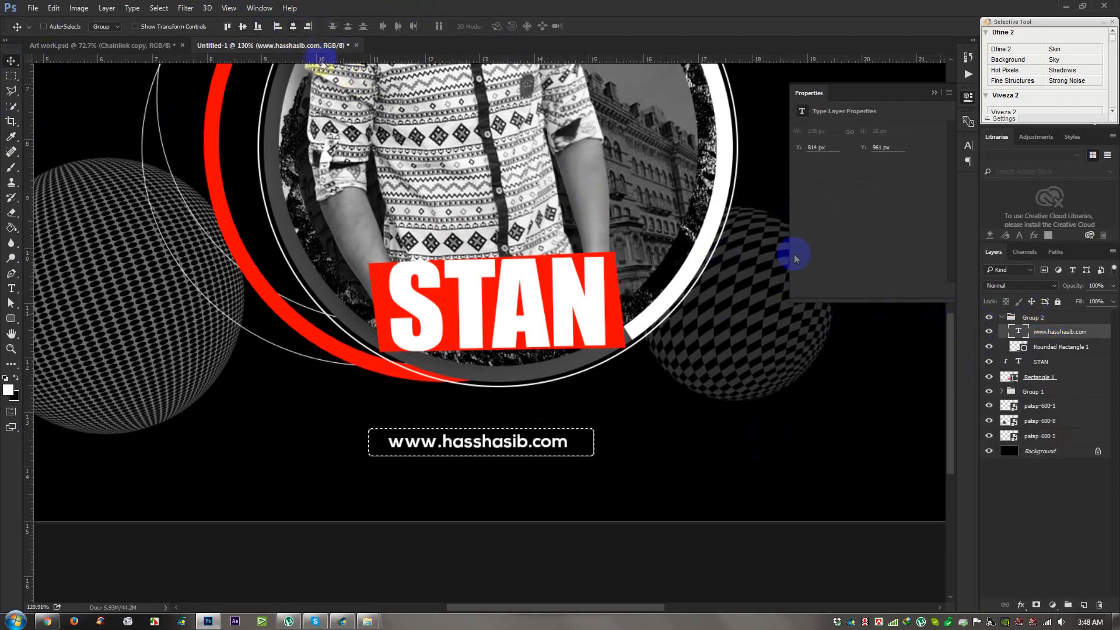
{"action": "left_click", "coordinate": [292, 27]}
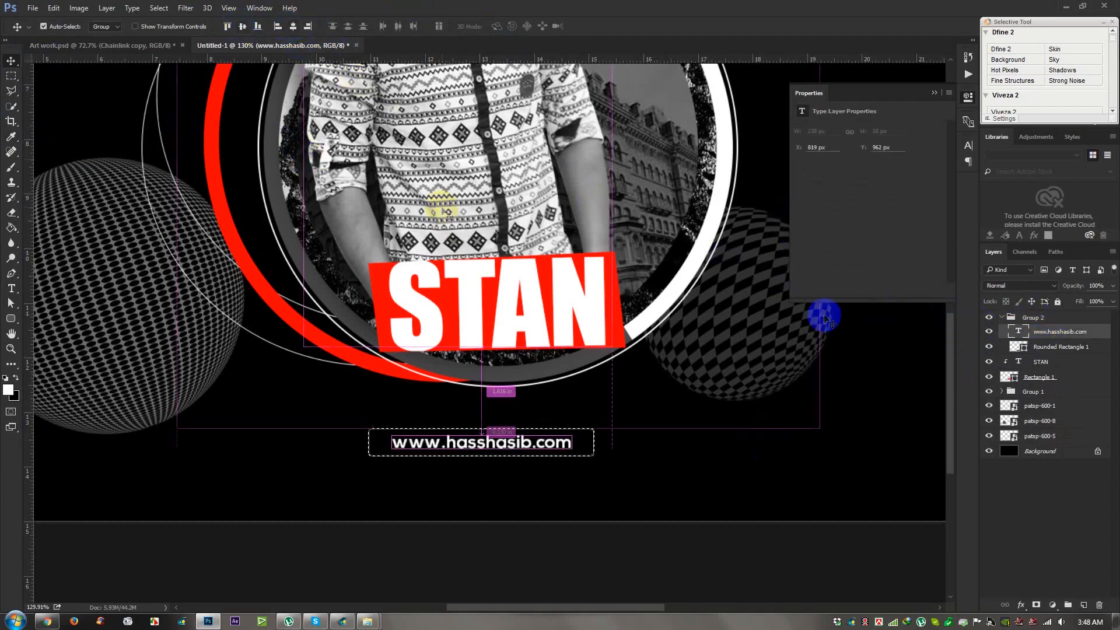
Step: Collapse Group 2 and move the framed website address slightly up towards the badge
{"action": "left_click", "coordinate": [1004, 318]}
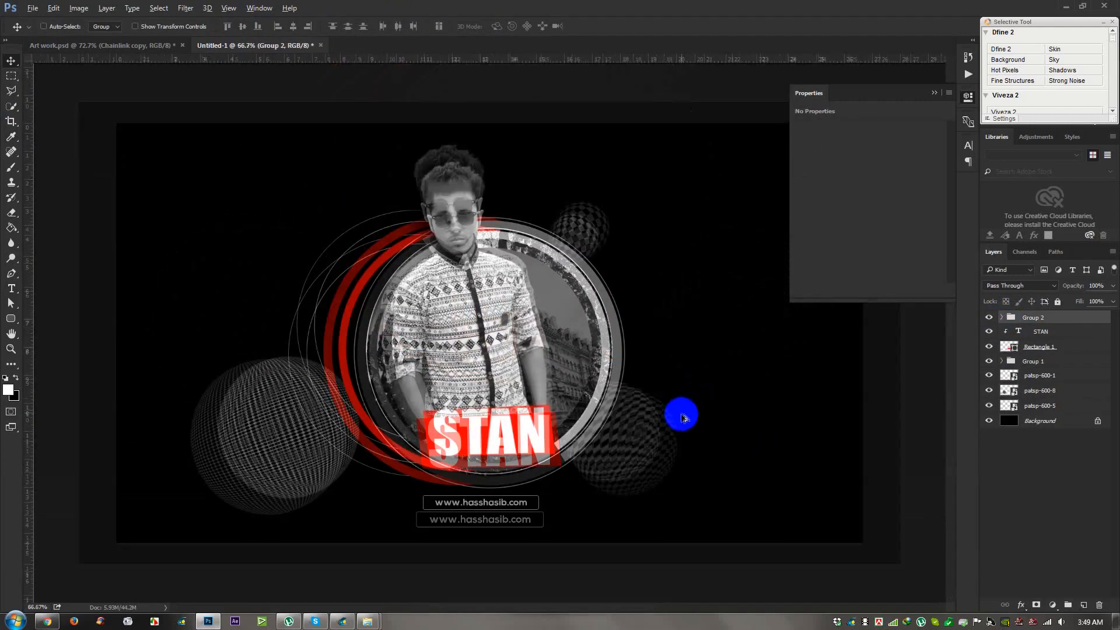
{"action": "key", "text": "ctrl+0"}
{"action": "left_click_drag", "start_coordinate": [604, 507], "coordinate": [601, 500]}
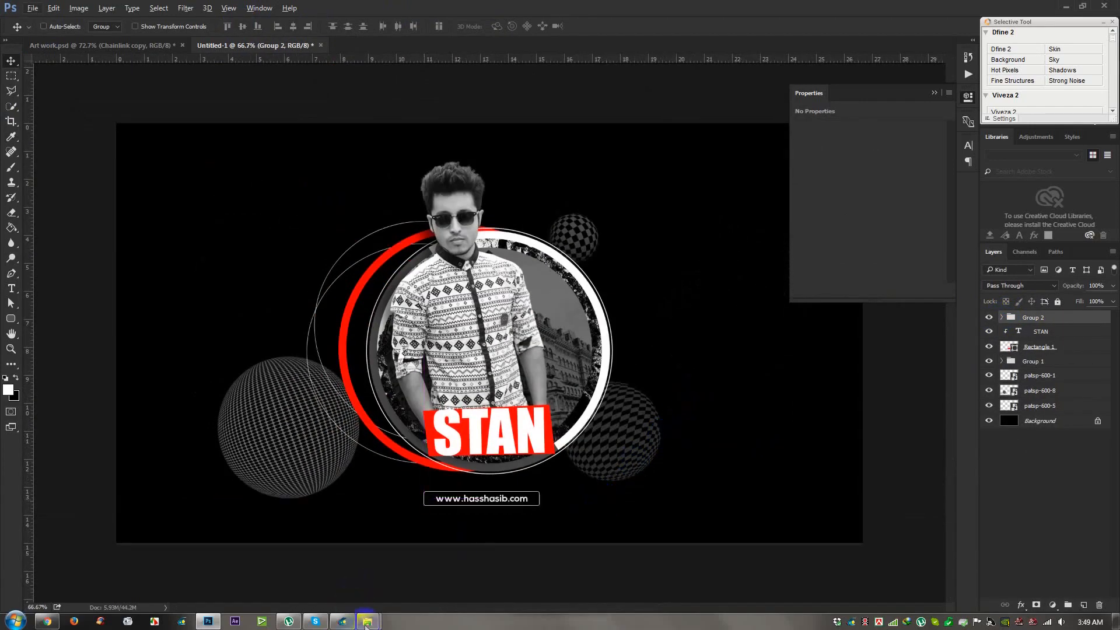
Step: Switch to the HELP FILE folder in Windows Explorer and look through its stock images for the Chainlink picture, previewing it at full size
{"action": "mouse_move", "coordinate": [367, 622]}
{"action": "left_click", "coordinate": [327, 570]}
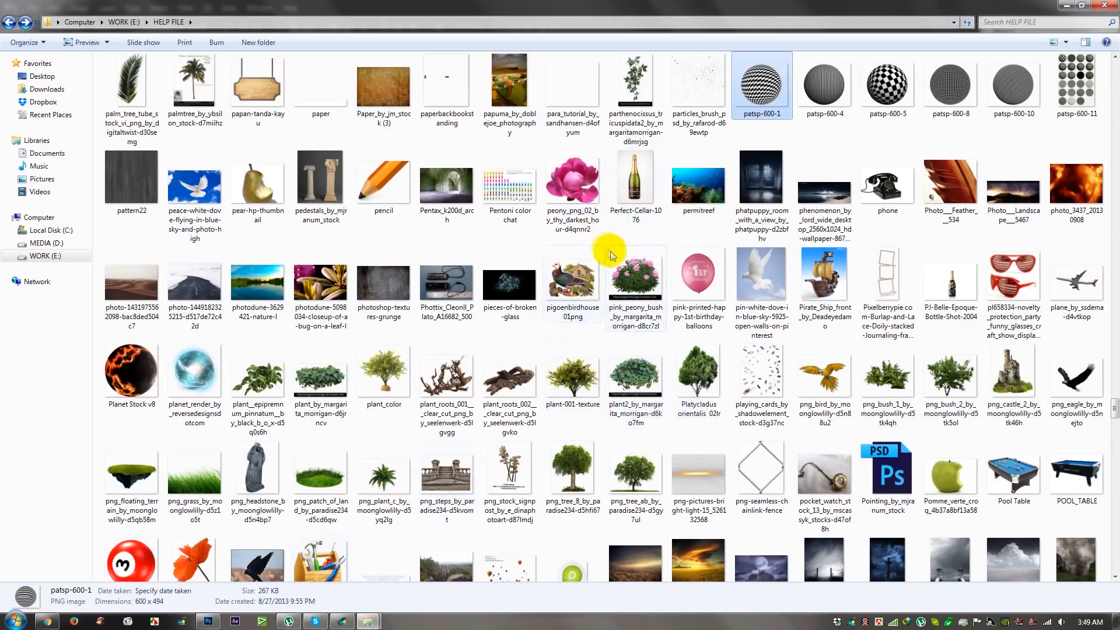
{"action": "scroll", "coordinate": [611, 258], "scroll_direction": "down", "scroll_amount": 3}
{"action": "scroll", "coordinate": [577, 323], "scroll_direction": "down", "scroll_amount": 10}
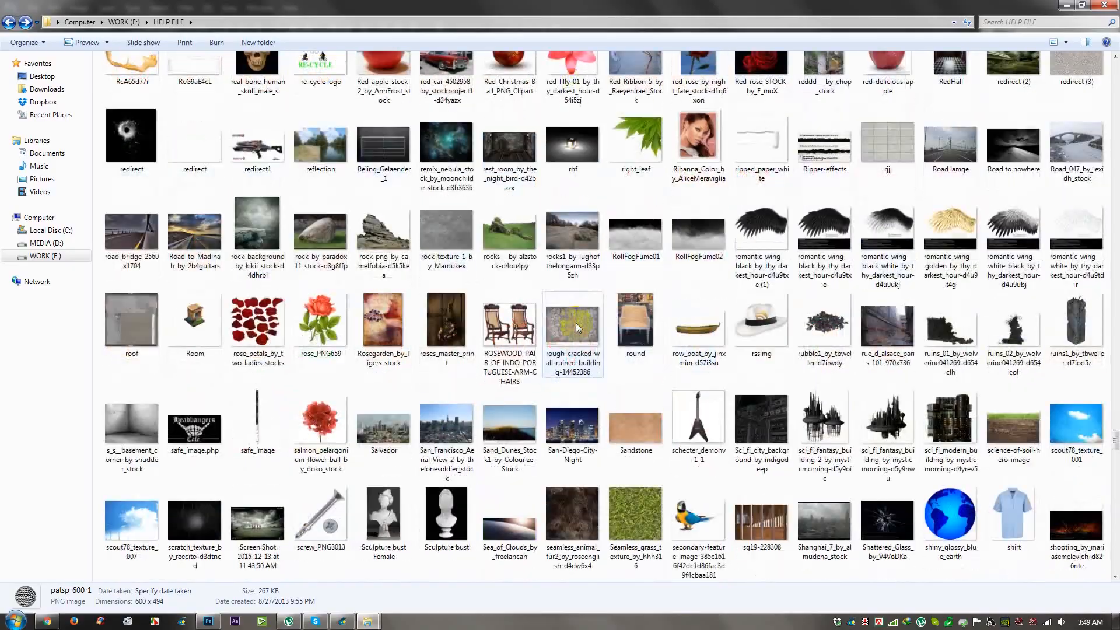
{"action": "scroll", "coordinate": [574, 321], "scroll_direction": "down", "scroll_amount": 15}
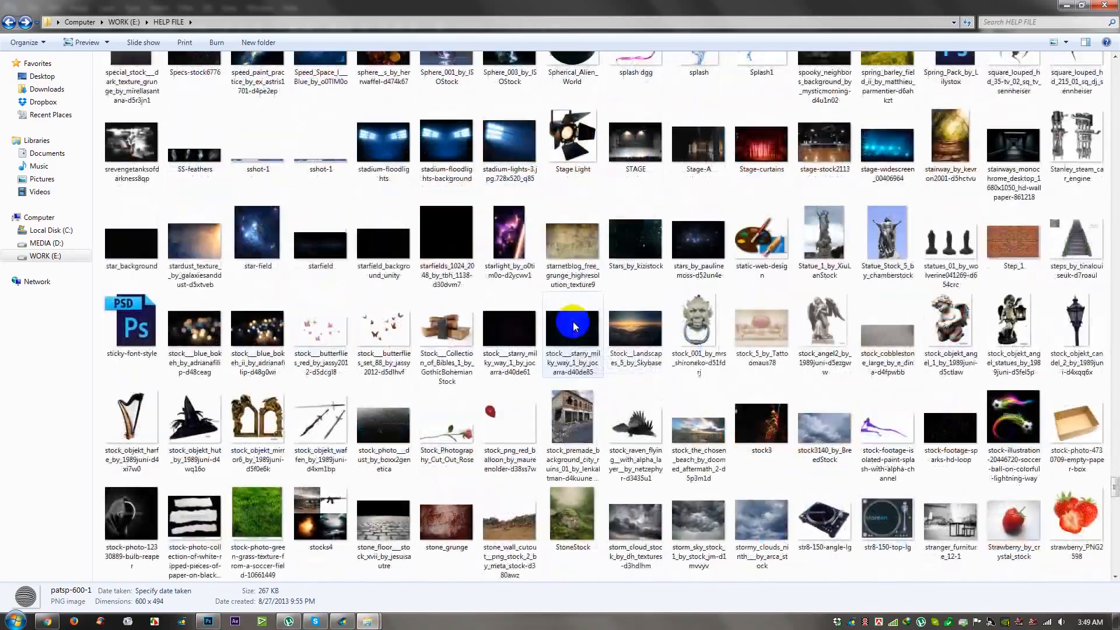
{"action": "scroll", "coordinate": [572, 321], "scroll_direction": "down", "scroll_amount": 15}
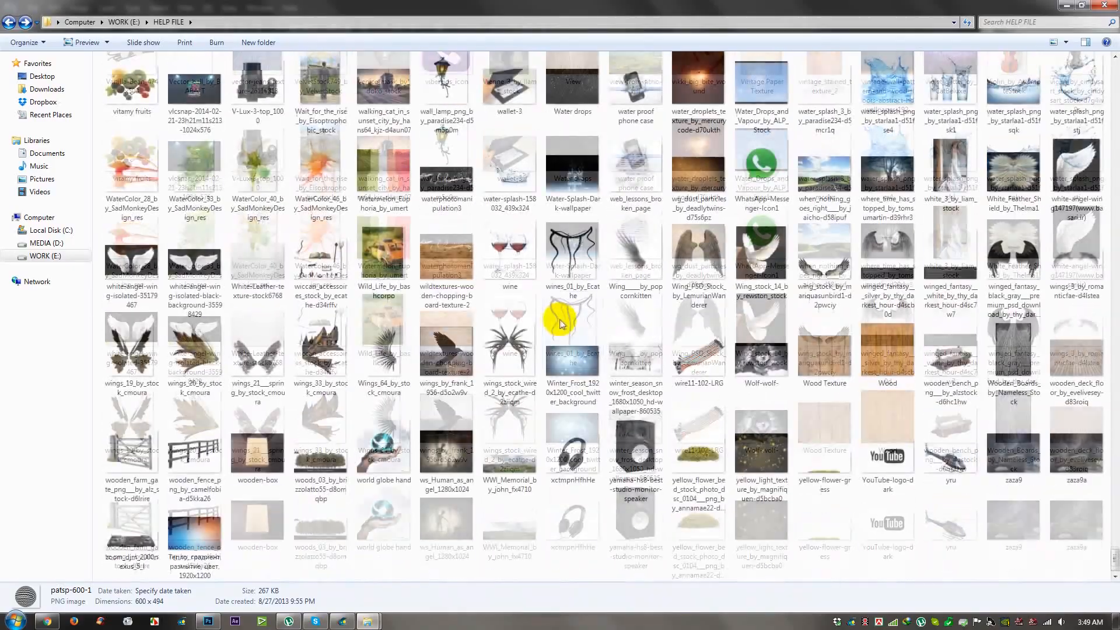
{"action": "scroll", "coordinate": [555, 320], "scroll_direction": "up", "scroll_amount": 20}
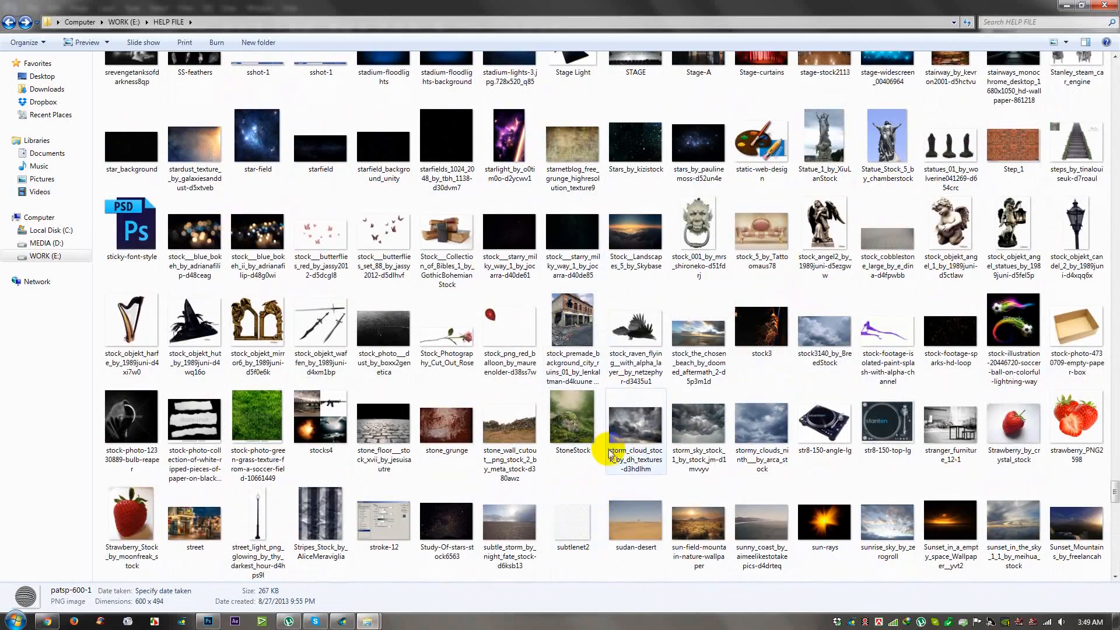
{"action": "scroll", "coordinate": [608, 450], "scroll_direction": "up", "scroll_amount": 10}
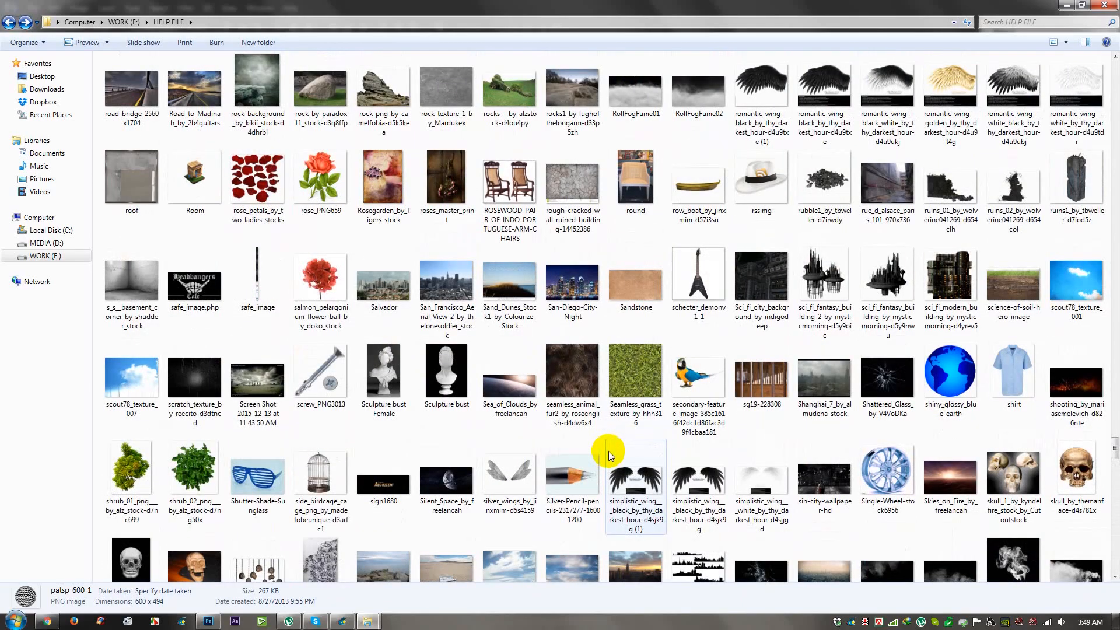
{"action": "scroll", "coordinate": [608, 451], "scroll_direction": "up", "scroll_amount": 10}
{"action": "scroll", "coordinate": [608, 450], "scroll_direction": "up", "scroll_amount": 5}
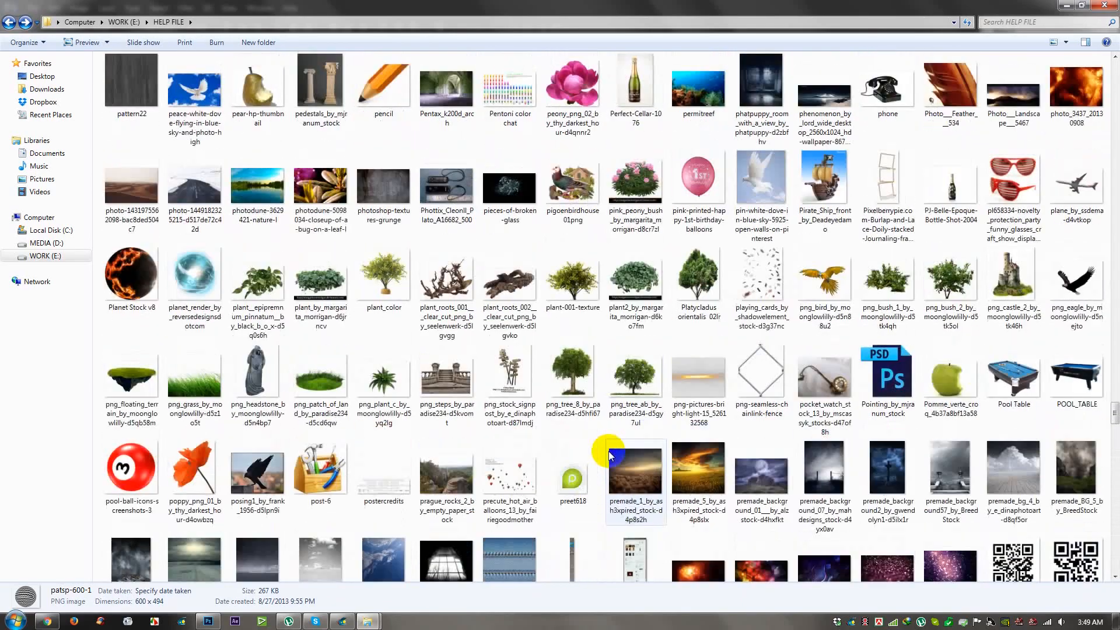
{"action": "scroll", "coordinate": [609, 454], "scroll_direction": "up", "scroll_amount": 15}
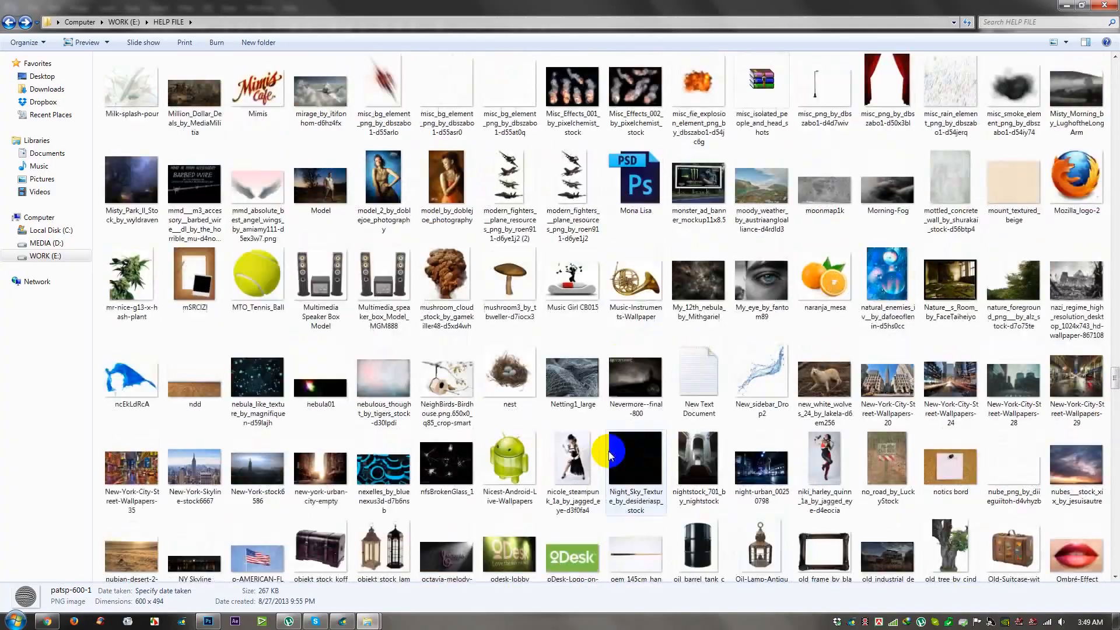
{"action": "scroll", "coordinate": [609, 456], "scroll_direction": "up", "scroll_amount": 15}
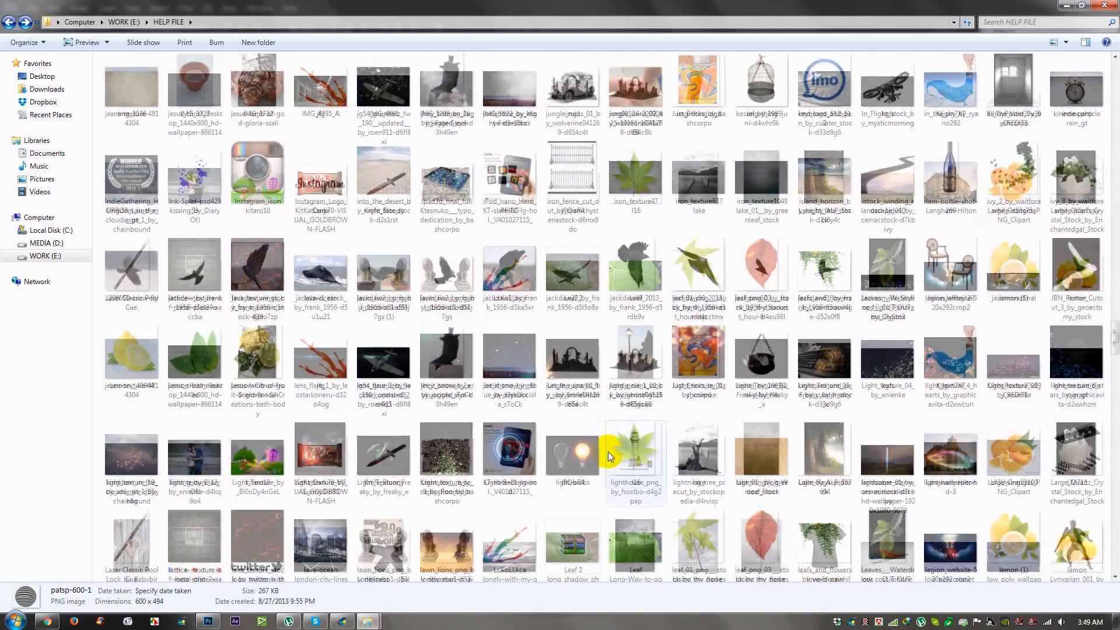
{"action": "scroll", "coordinate": [608, 451], "scroll_direction": "up", "scroll_amount": 15}
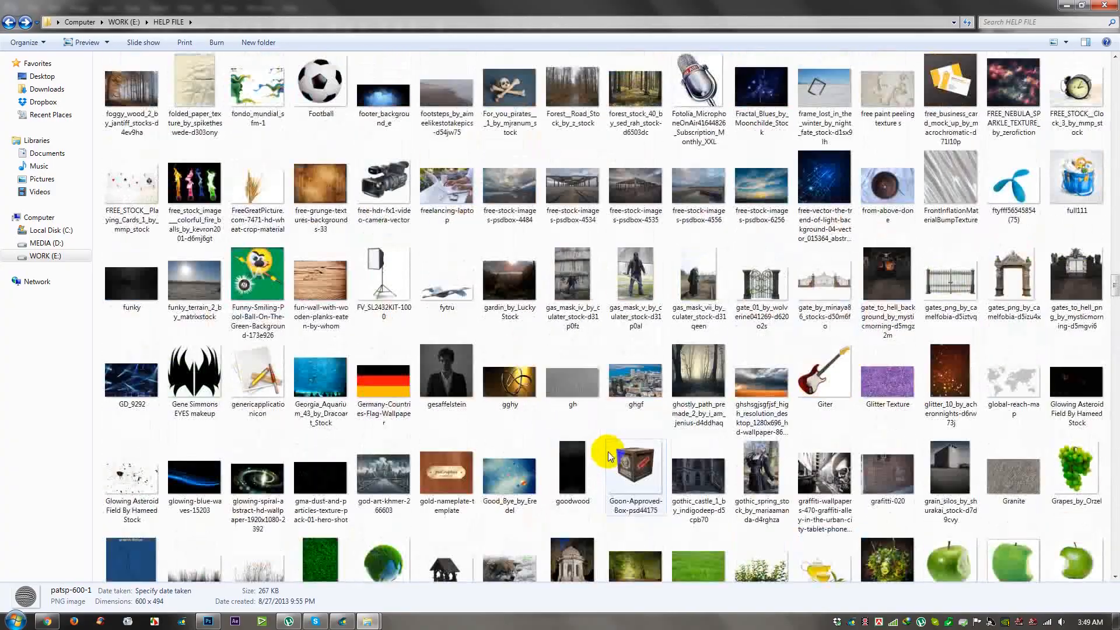
{"action": "scroll", "coordinate": [608, 452], "scroll_direction": "up", "scroll_amount": 12}
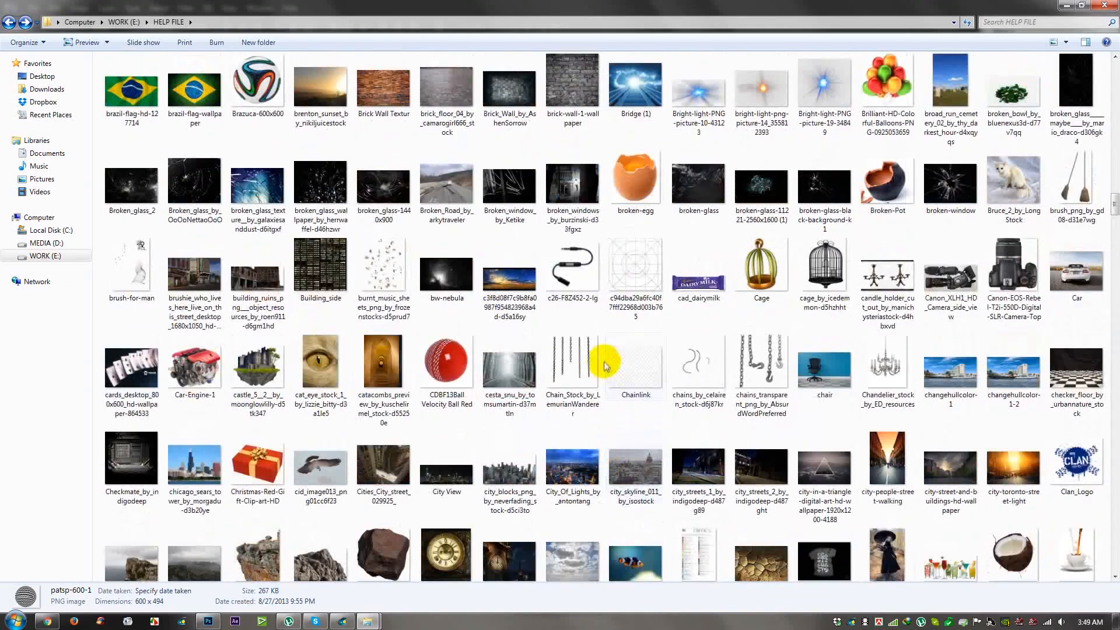
{"action": "double_click", "coordinate": [616, 371]}
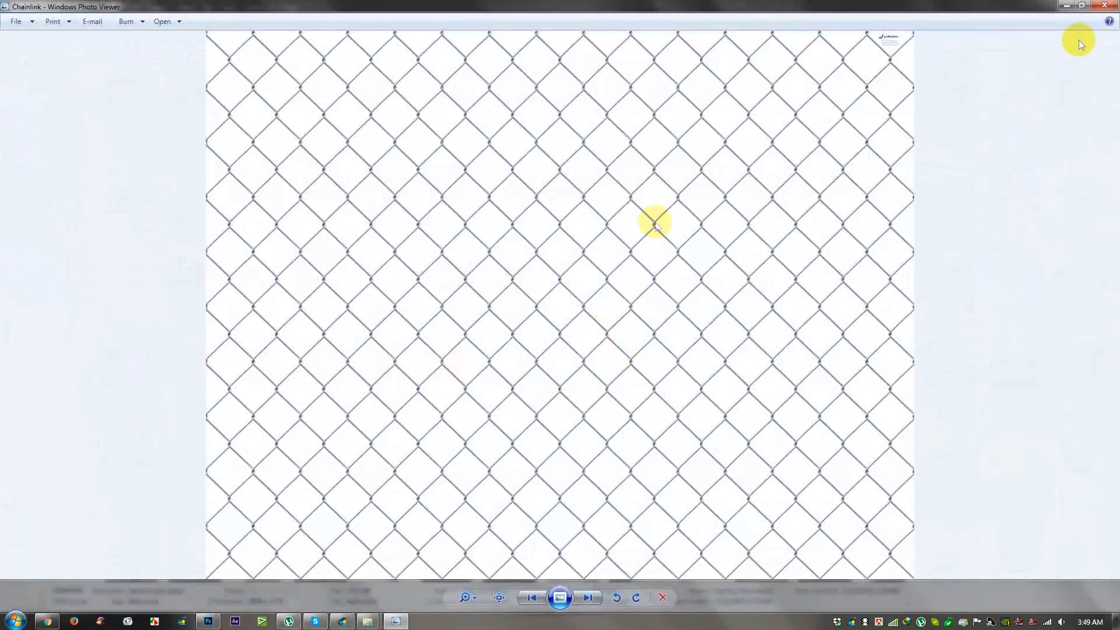
{"action": "left_click", "coordinate": [1109, 5]}
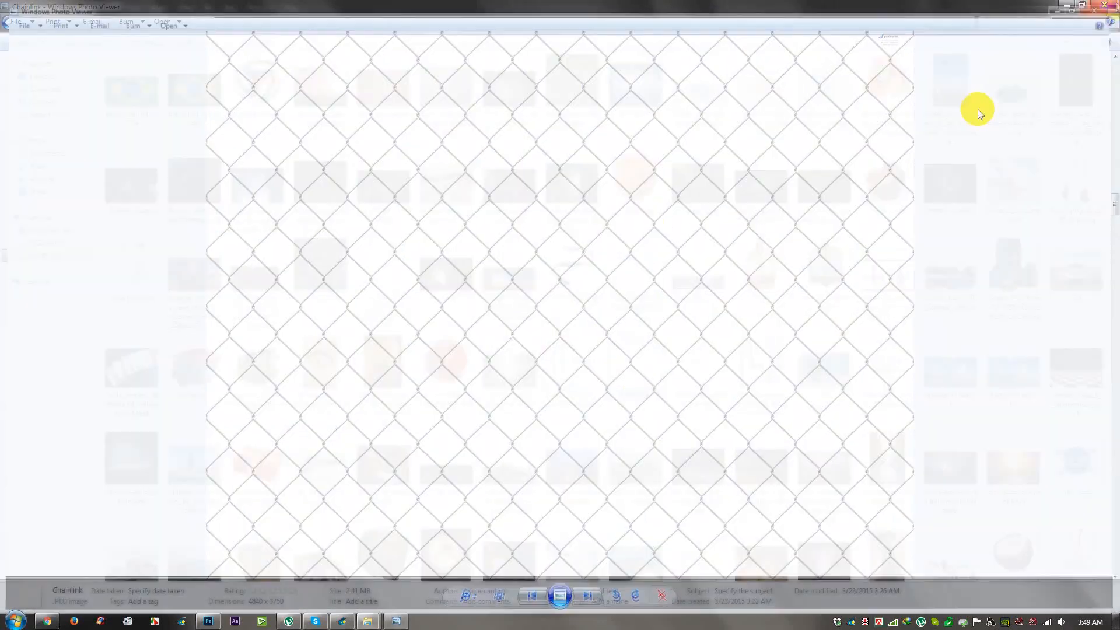
Step: Place the Chainlink image from the folder into the Untitled-1 document at its default fit and rasterize its layer
{"action": "left_click_drag", "start_coordinate": [641, 372], "coordinate": [498, 399]}
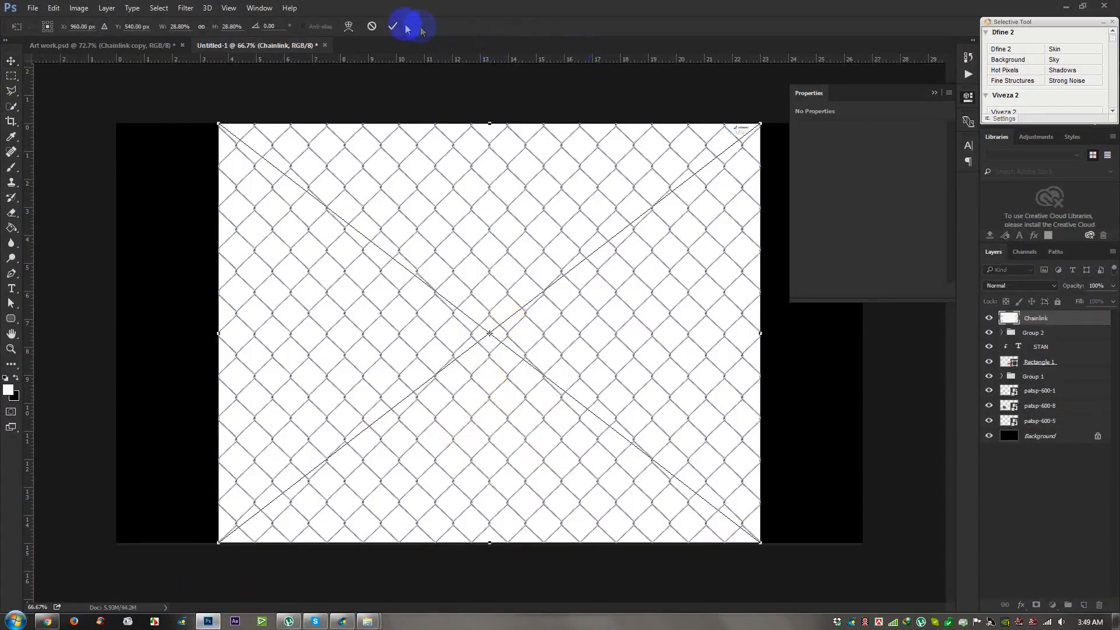
{"action": "left_click", "coordinate": [393, 26]}
{"action": "right_click", "coordinate": [1055, 325]}
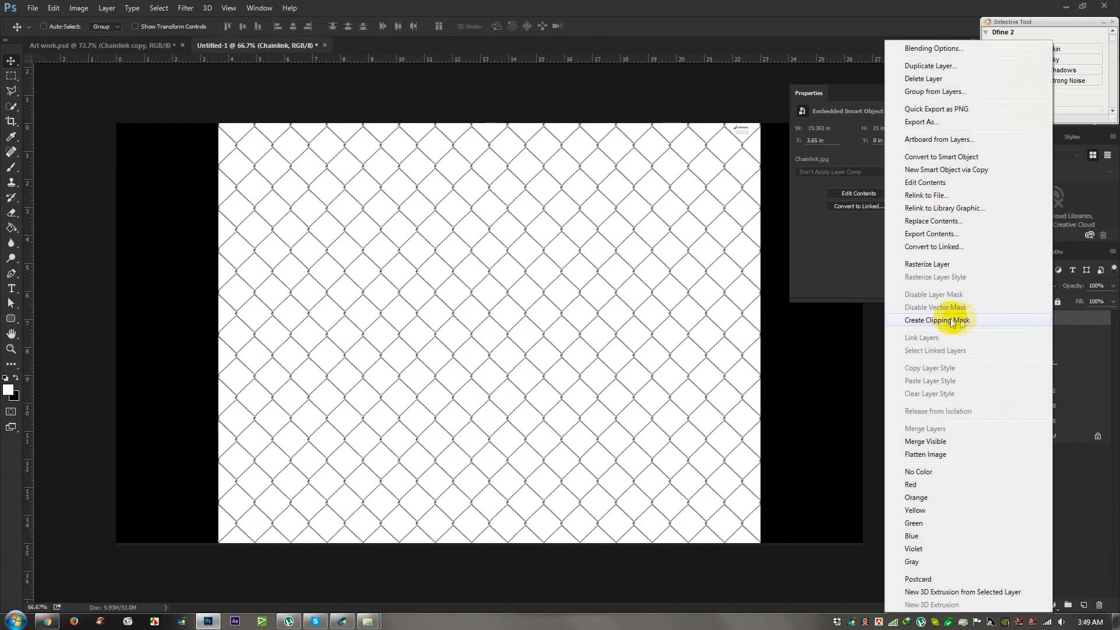
{"action": "left_click", "coordinate": [926, 264]}
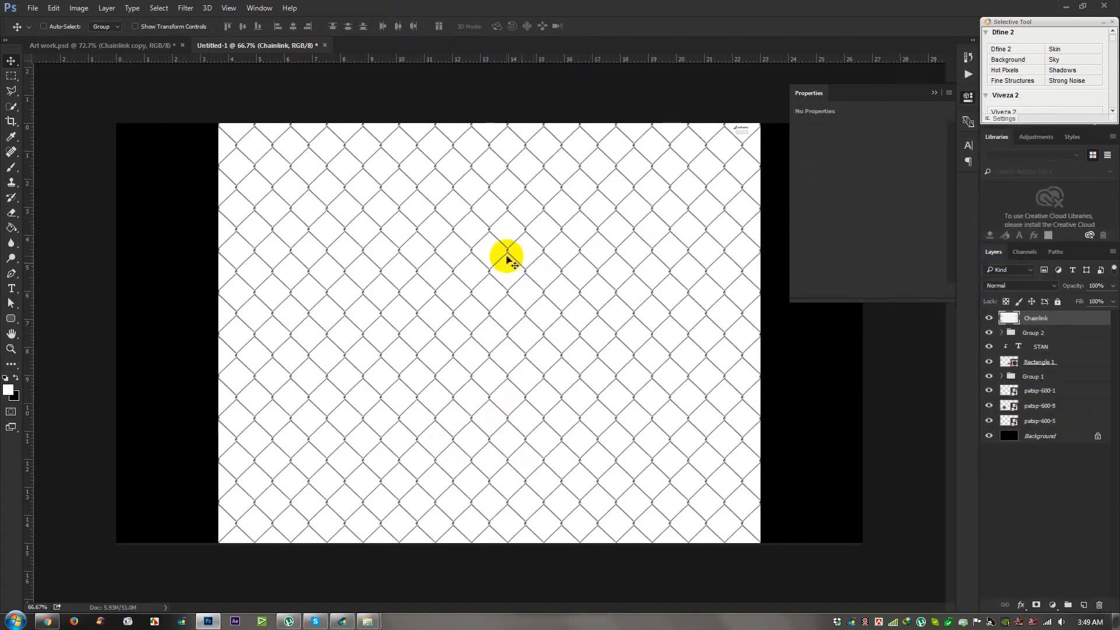
Step: Invert the colours of the Chainlink layer to get white fence wires on black
{"action": "left_click", "coordinate": [186, 8]}
{"action": "mouse_move", "coordinate": [166, 15]}
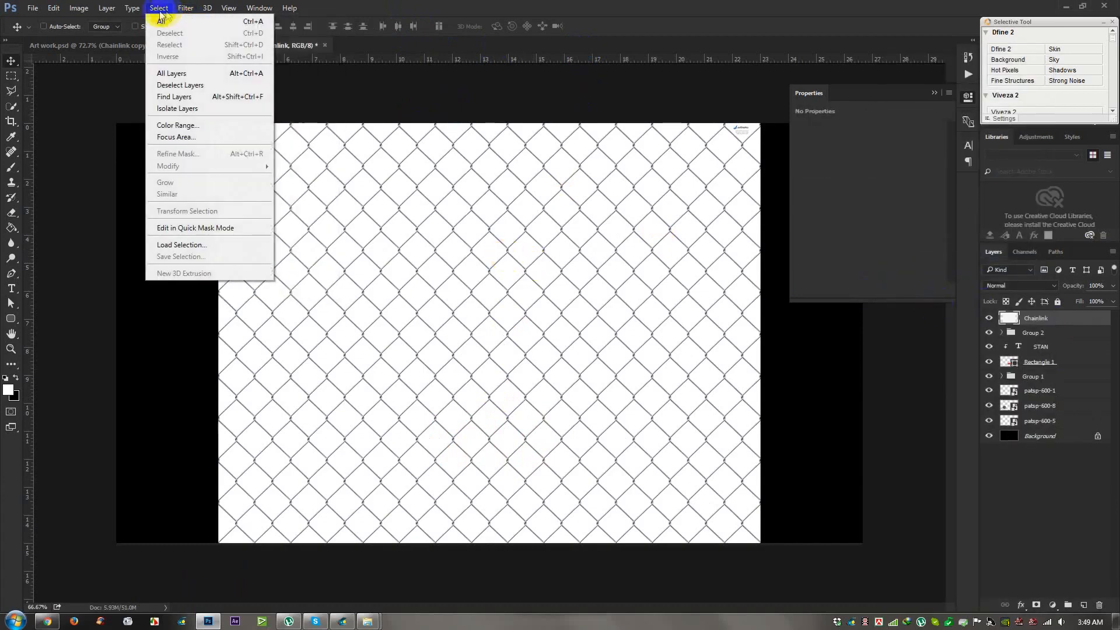
{"action": "mouse_move", "coordinate": [92, 12]}
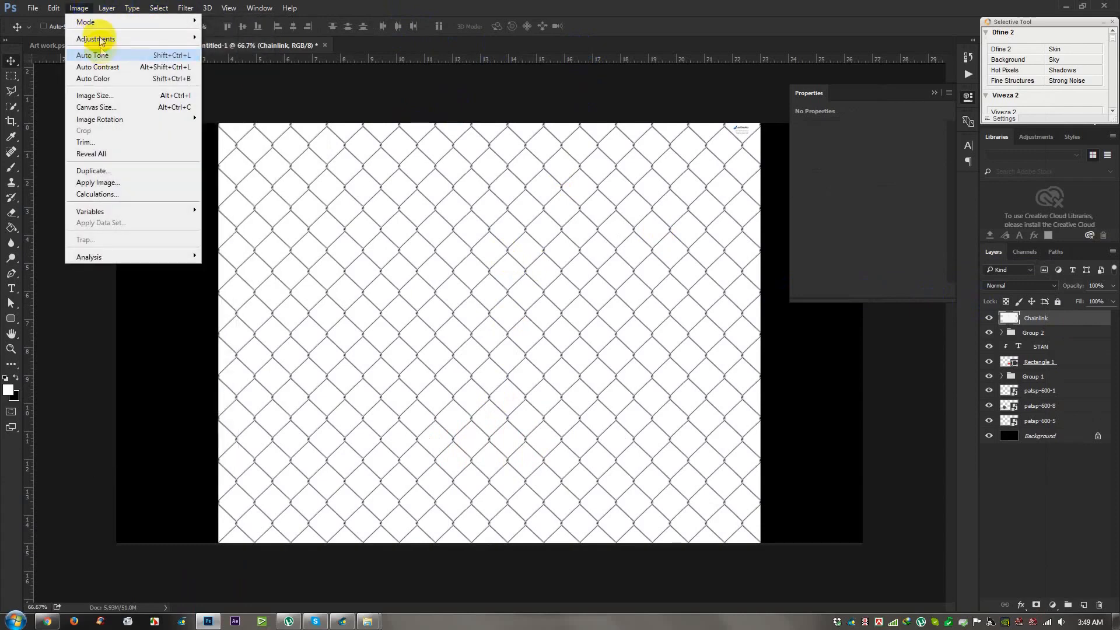
{"action": "mouse_move", "coordinate": [97, 38]}
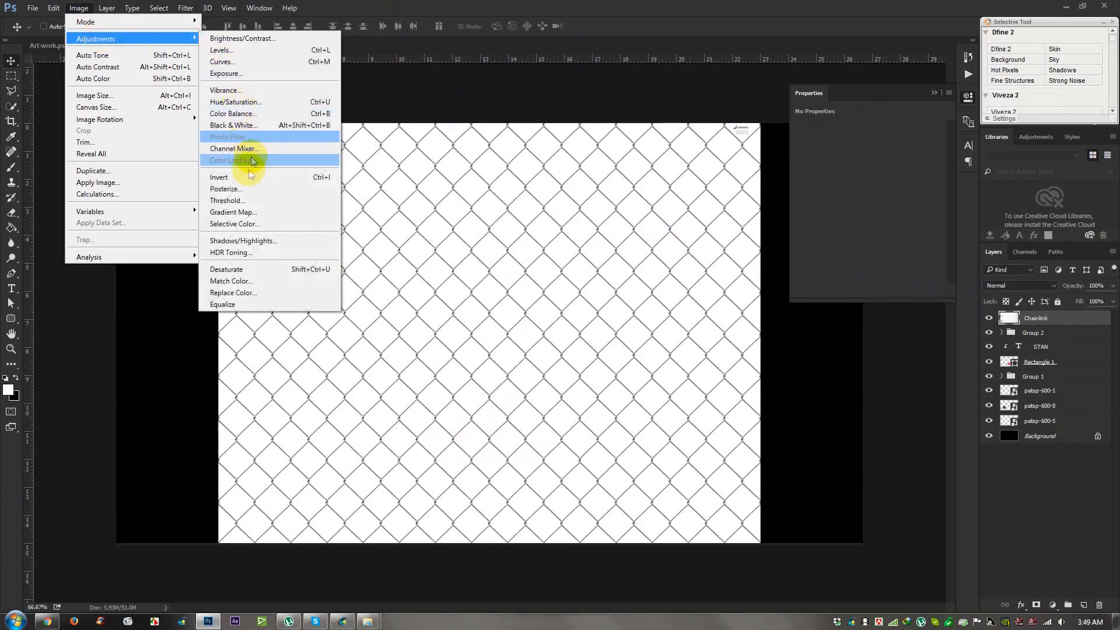
{"action": "left_click", "coordinate": [225, 177]}
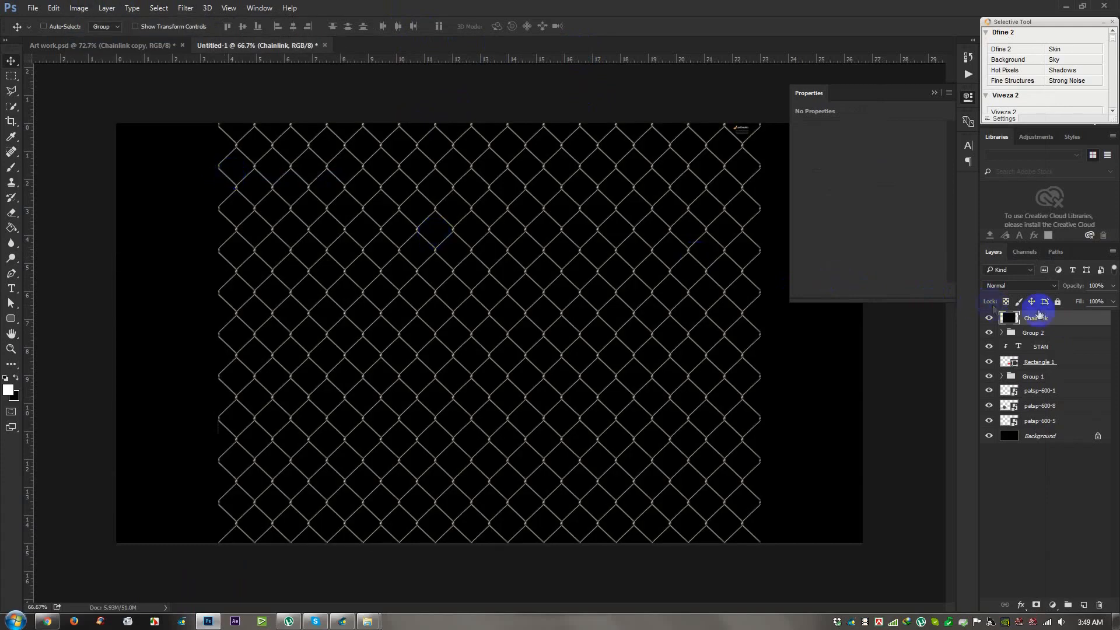
Step: Set the Chainlink layer's blend mode to Screen and align the fence with the canvas's upper edge
{"action": "left_click", "coordinate": [1014, 289]}
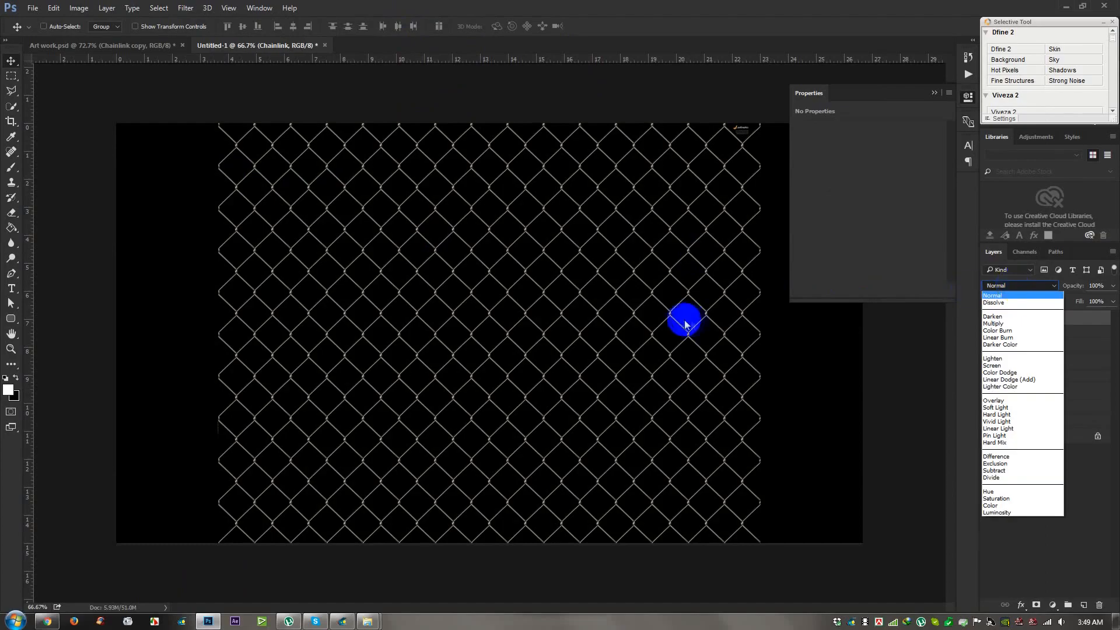
{"action": "left_click", "coordinate": [656, 302]}
{"action": "mouse_move", "coordinate": [654, 301]}
{"action": "left_mouse_down"}
{"action": "mouse_move", "coordinate": [707, 462]}
{"action": "mouse_move", "coordinate": [656, 309]}
{"action": "left_mouse_up"}
{"action": "left_click", "coordinate": [1013, 287]}
{"action": "left_click", "coordinate": [1003, 364]}
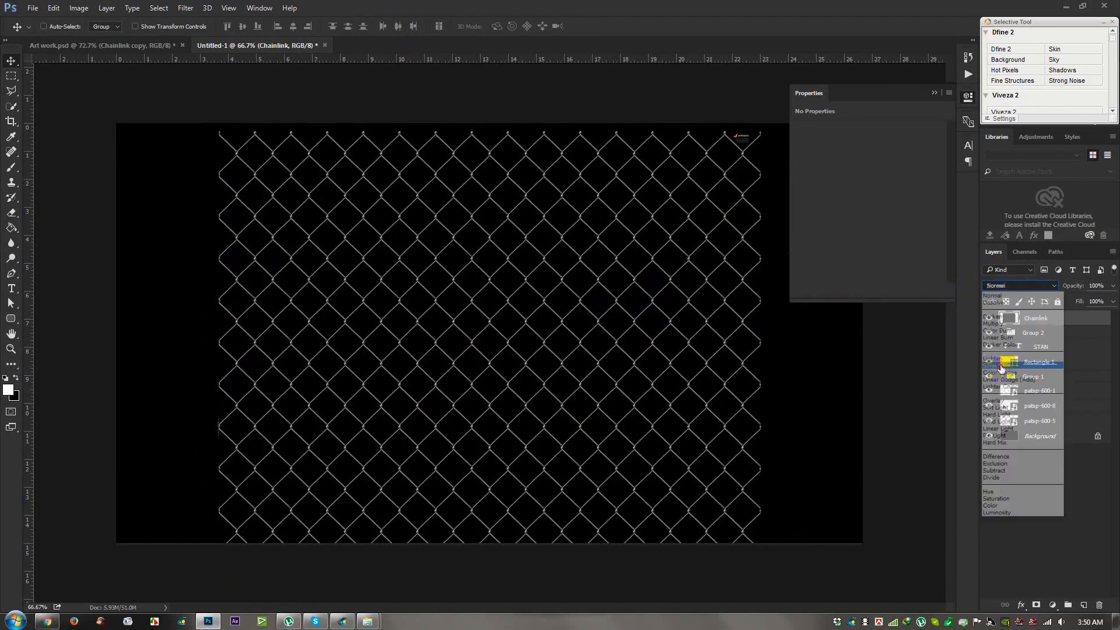
{"action": "left_click_drag", "start_coordinate": [513, 253], "coordinate": [513, 247]}
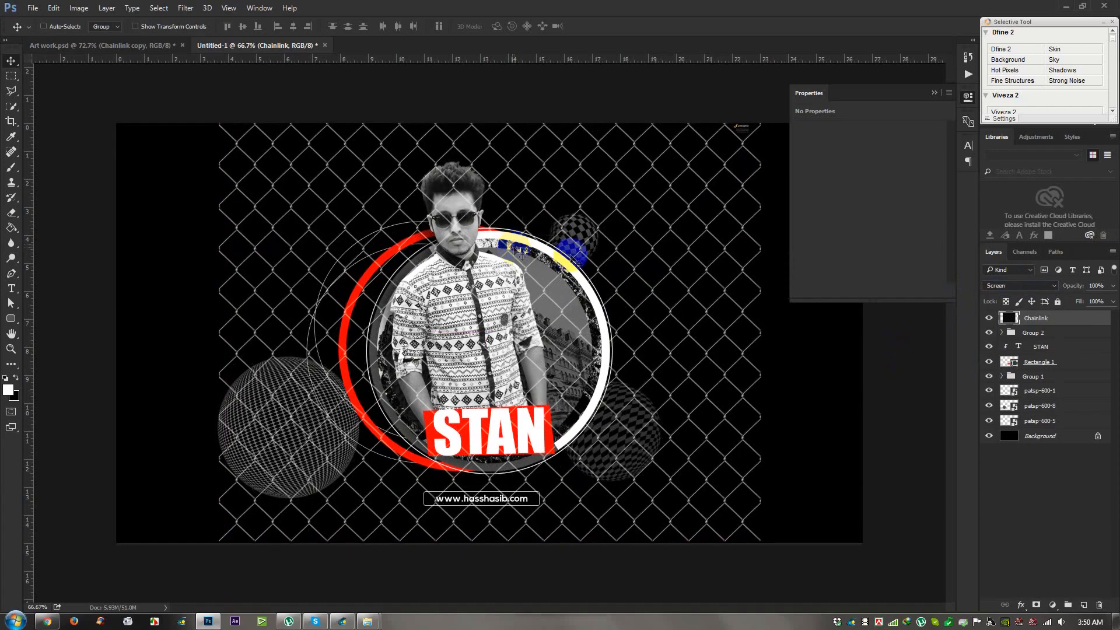
Step: Move the Chainlink layer directly above the Background layer, behind the badge and spheres, and collapse Properties
{"action": "left_click_drag", "start_coordinate": [1036, 321], "coordinate": [1038, 430]}
{"action": "left_click_drag", "start_coordinate": [738, 370], "coordinate": [740, 371]}
{"action": "left_click", "coordinate": [935, 95]}
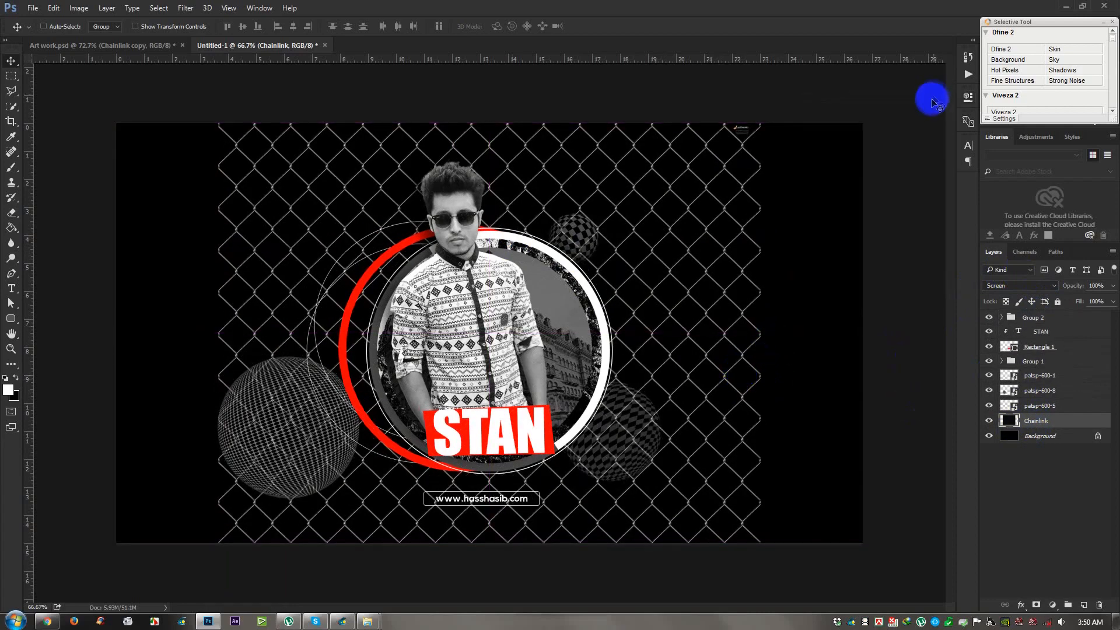
Step: Extend the chain-link fence across the full canvas width with a shifted duplicate and merge the two Chainlink layers
{"action": "key", "text": "ctrl+t"}
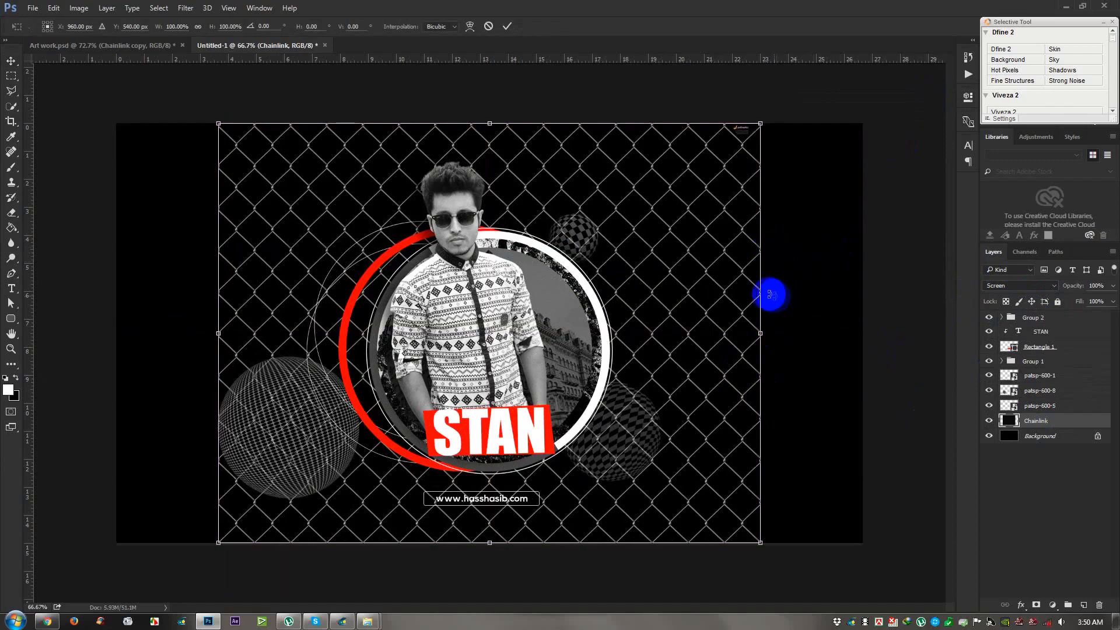
{"action": "left_click", "coordinate": [507, 26]}
{"action": "left_click_drag", "start_coordinate": [726, 221], "coordinate": [627, 217]}
{"action": "left_click_drag", "start_coordinate": [451, 257], "coordinate": [794, 257]}
{"action": "left_click_drag", "start_coordinate": [661, 260], "coordinate": [862, 261]}
{"action": "left_click", "coordinate": [1067, 436], "text": "shift"}
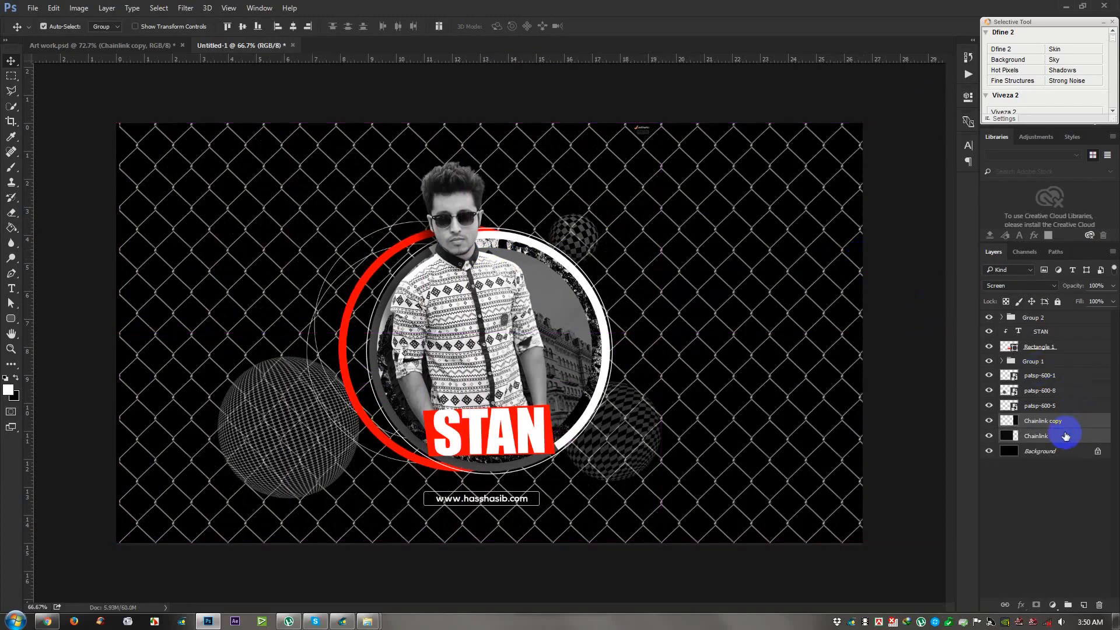
{"action": "key", "text": "ctrl+e"}
Step: Warp the merged fence so its upper edge sags, its lower edge bows upward and both sides curve inward
{"action": "key", "text": "ctrl+t"}
{"action": "key", "text": "ctrl+0"}
{"action": "key", "text": "ctrl+minus"}
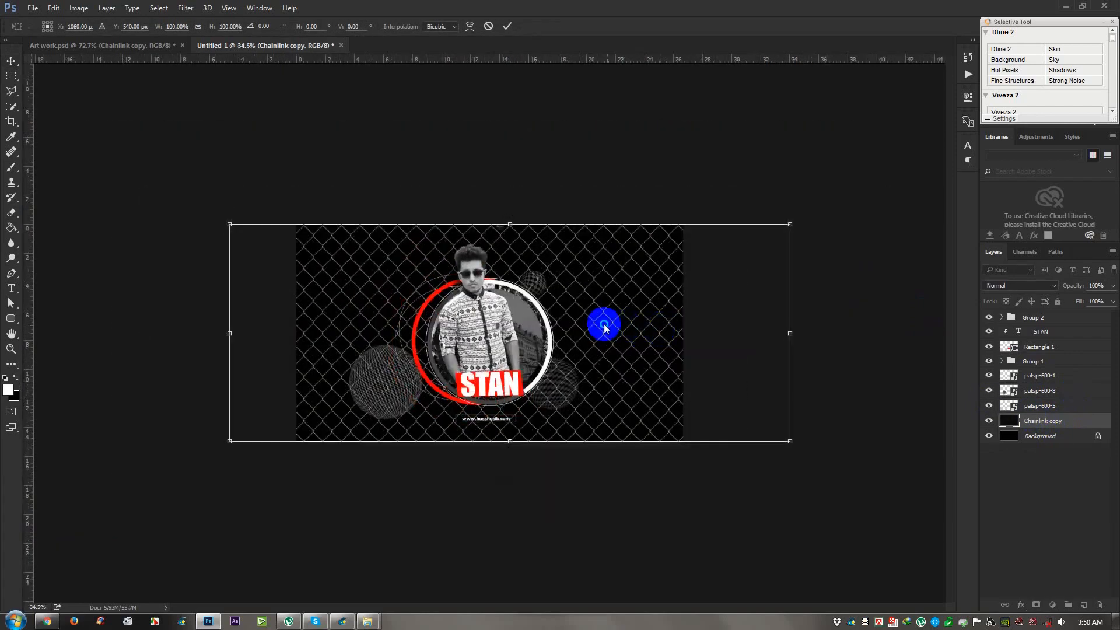
{"action": "right_click", "coordinate": [601, 321]}
{"action": "left_click", "coordinate": [634, 419]}
{"action": "left_click_drag", "start_coordinate": [497, 309], "coordinate": [504, 351]}
{"action": "left_click_drag", "start_coordinate": [478, 240], "coordinate": [485, 310]}
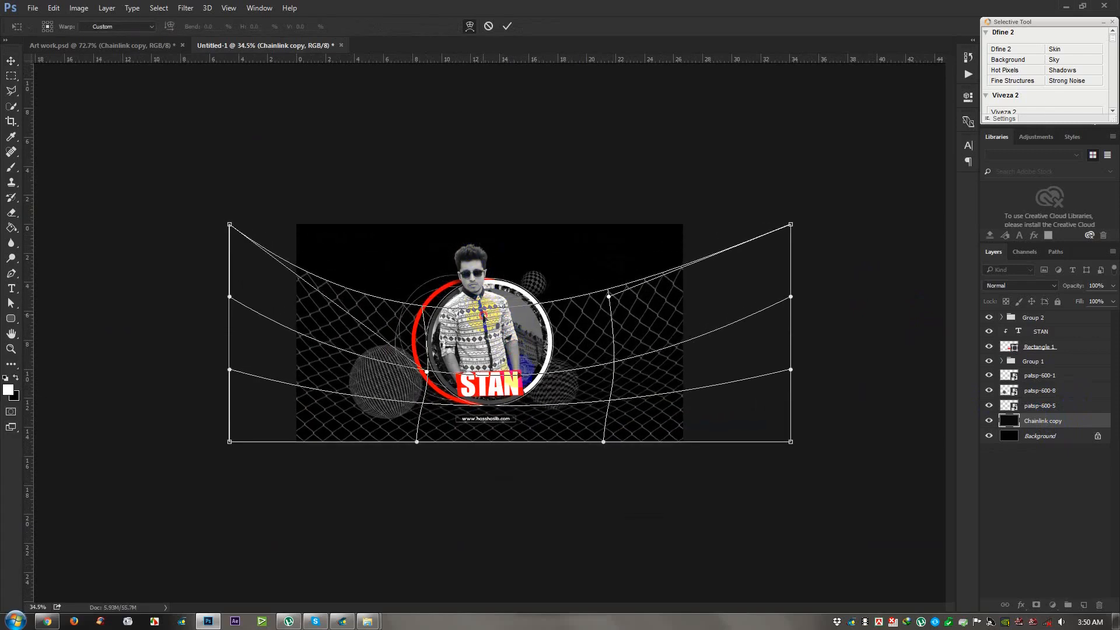
{"action": "left_click_drag", "start_coordinate": [565, 426], "coordinate": [559, 401]}
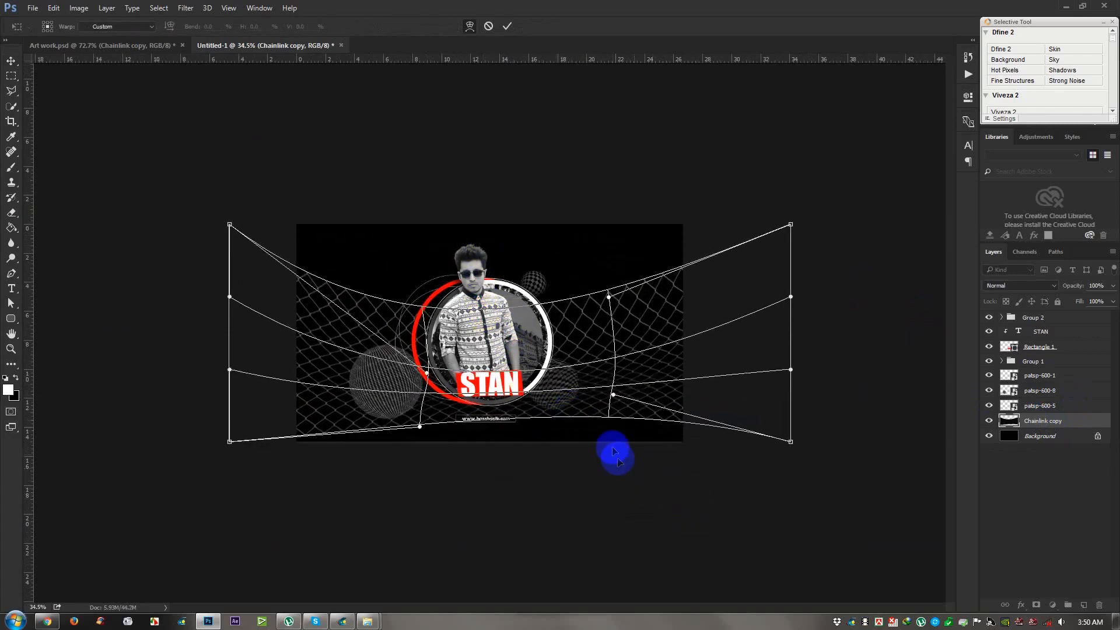
{"action": "left_click_drag", "start_coordinate": [256, 384], "coordinate": [321, 393]}
{"action": "left_click_drag", "start_coordinate": [759, 319], "coordinate": [685, 322]}
{"action": "left_click", "coordinate": [507, 25]}
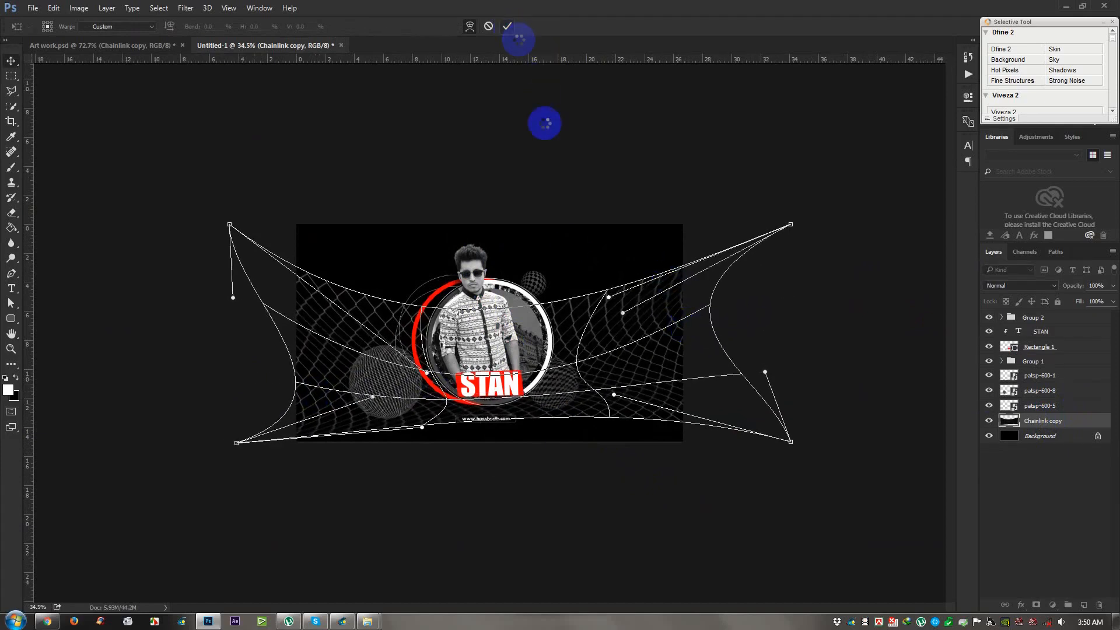
Step: Rotate the warped fence about -5.8° and move it slightly up behind the badge
{"action": "scroll", "coordinate": [625, 357], "scroll_direction": "up", "scroll_amount": 2}
{"action": "key", "text": "ctrl+t"}
{"action": "left_click_drag", "start_coordinate": [828, 495], "coordinate": [827, 449]}
{"action": "left_click_drag", "start_coordinate": [686, 352], "coordinate": [713, 331]}
{"action": "left_click_drag", "start_coordinate": [843, 467], "coordinate": [834, 479]}
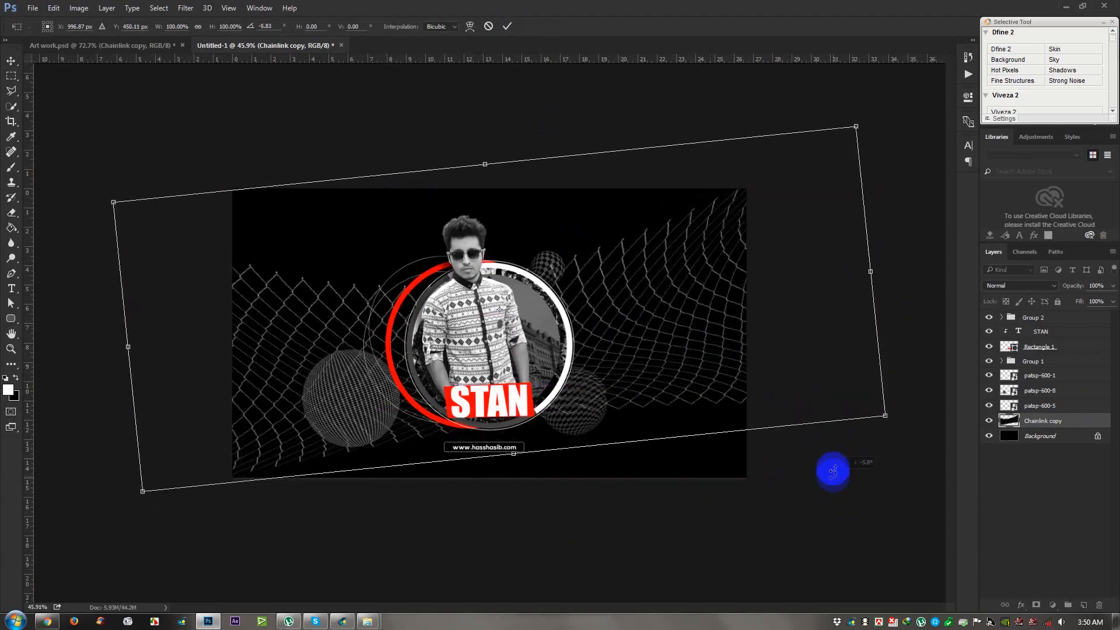
{"action": "key", "text": "Return"}
Step: Set the Chainlink copy layer's opacity to 30% and compare the composition with the Art work.psd reference document
{"action": "key", "text": "3"}
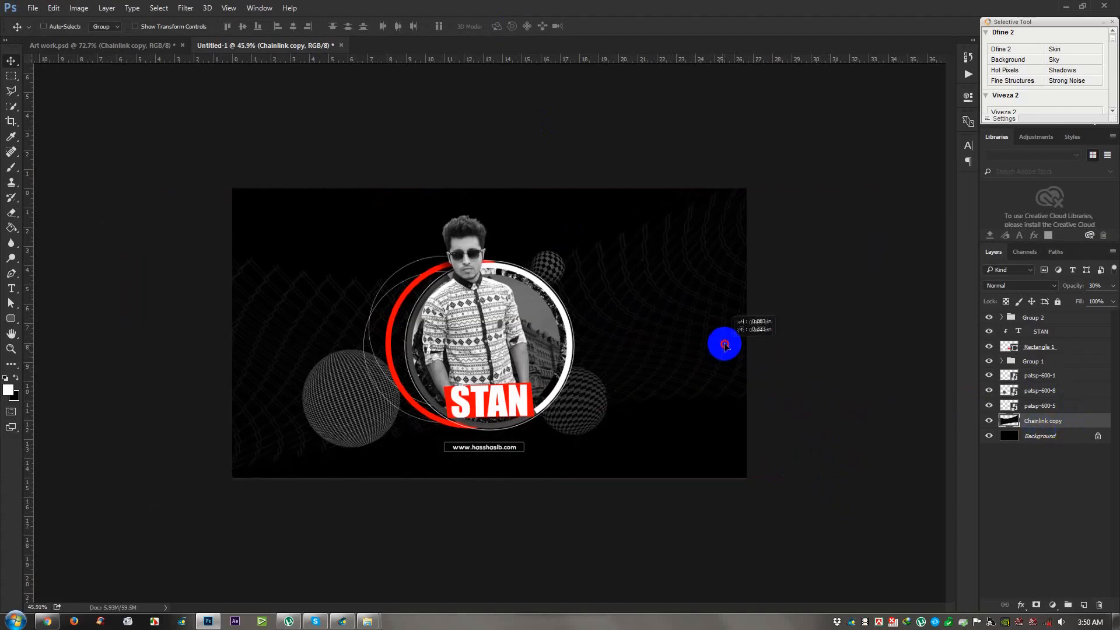
{"action": "scroll", "coordinate": [715, 351], "scroll_direction": "up", "scroll_amount": 3}
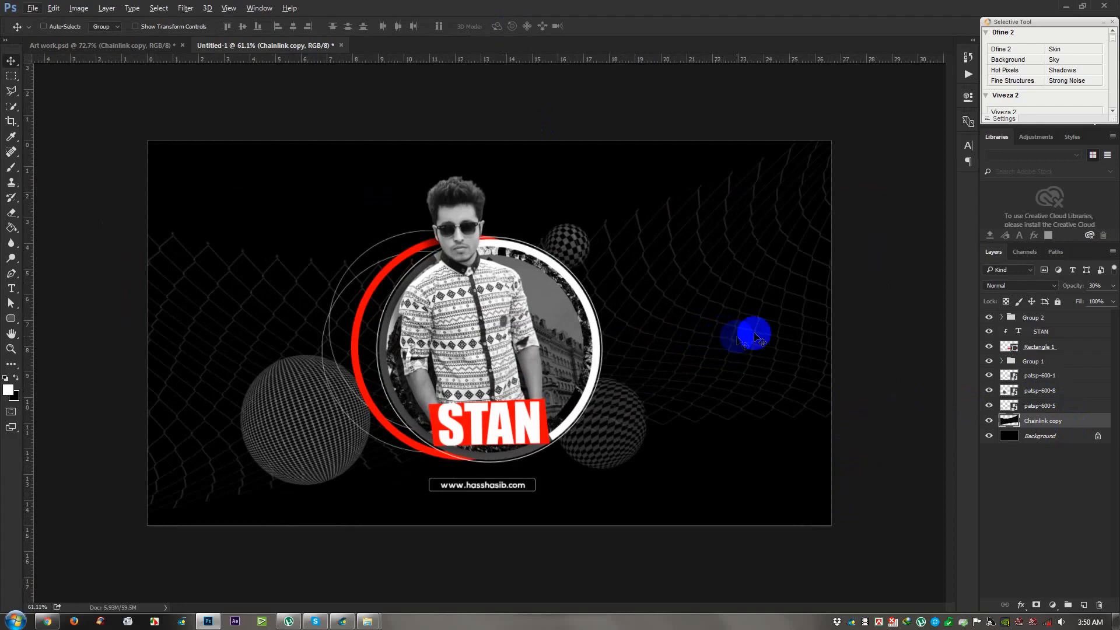
{"action": "left_click", "coordinate": [151, 47]}
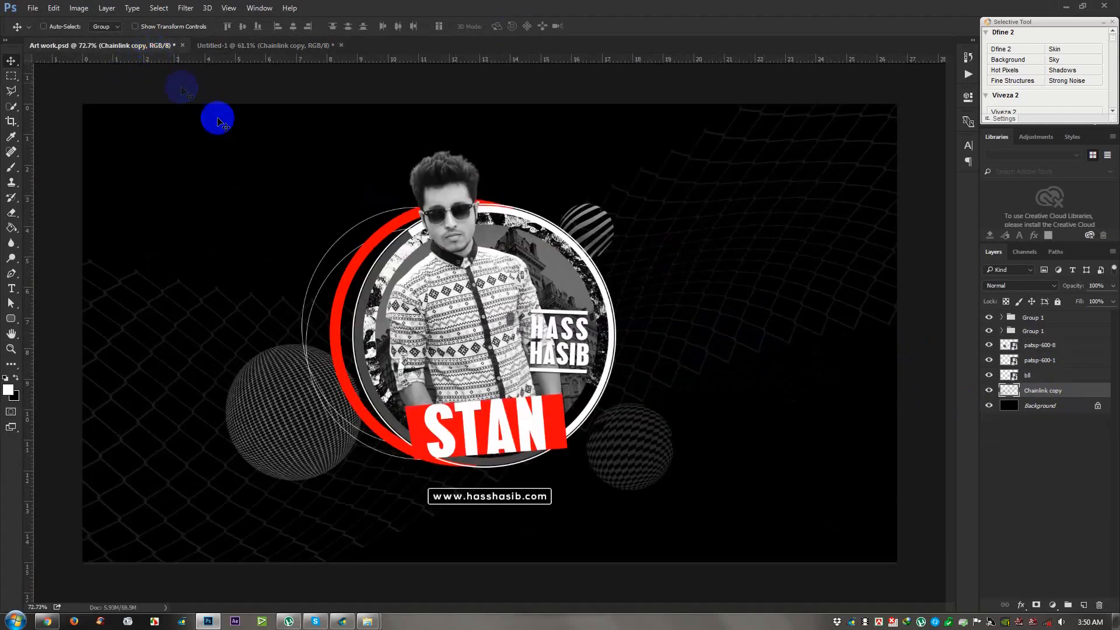
{"action": "left_click", "coordinate": [283, 47]}
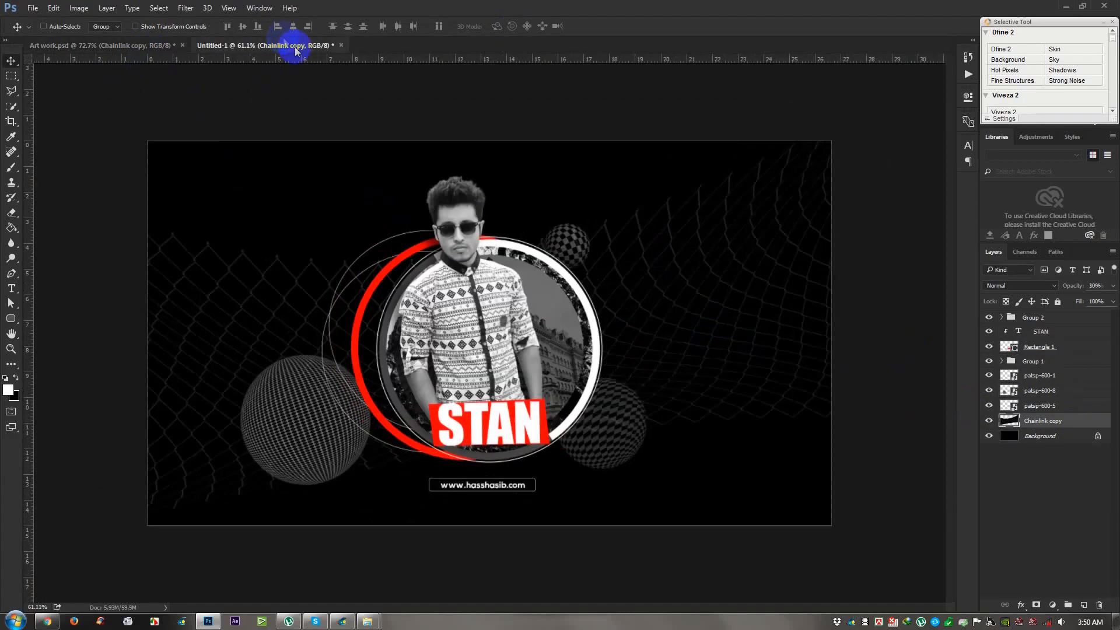